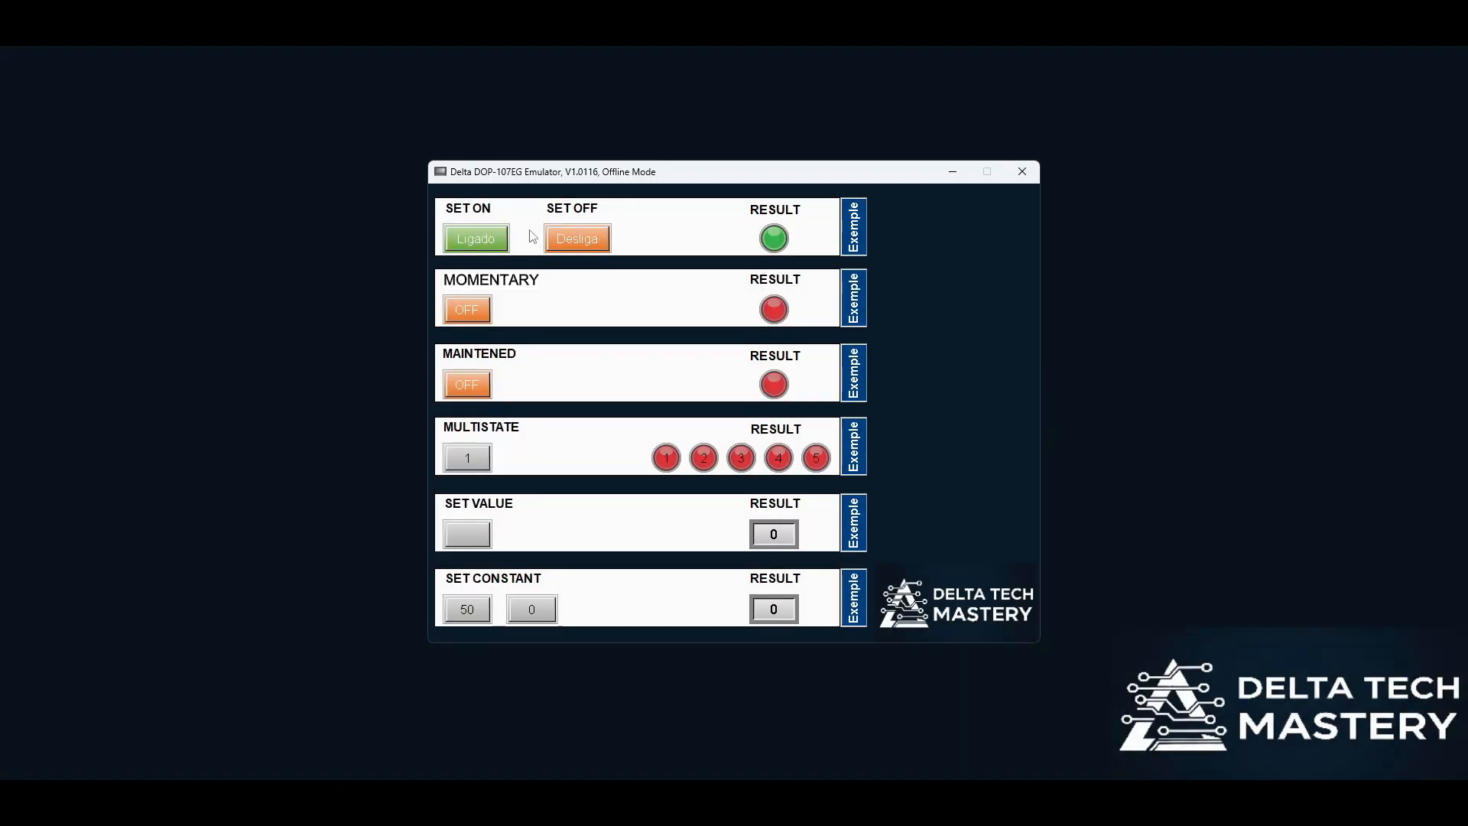
Step: Test the SET ON and SET OFF buttons alternately in the emulator, finishing with the output switched off
left_click(574, 239)
left_click(498, 241)
left_click(569, 242)
left_click(478, 239)
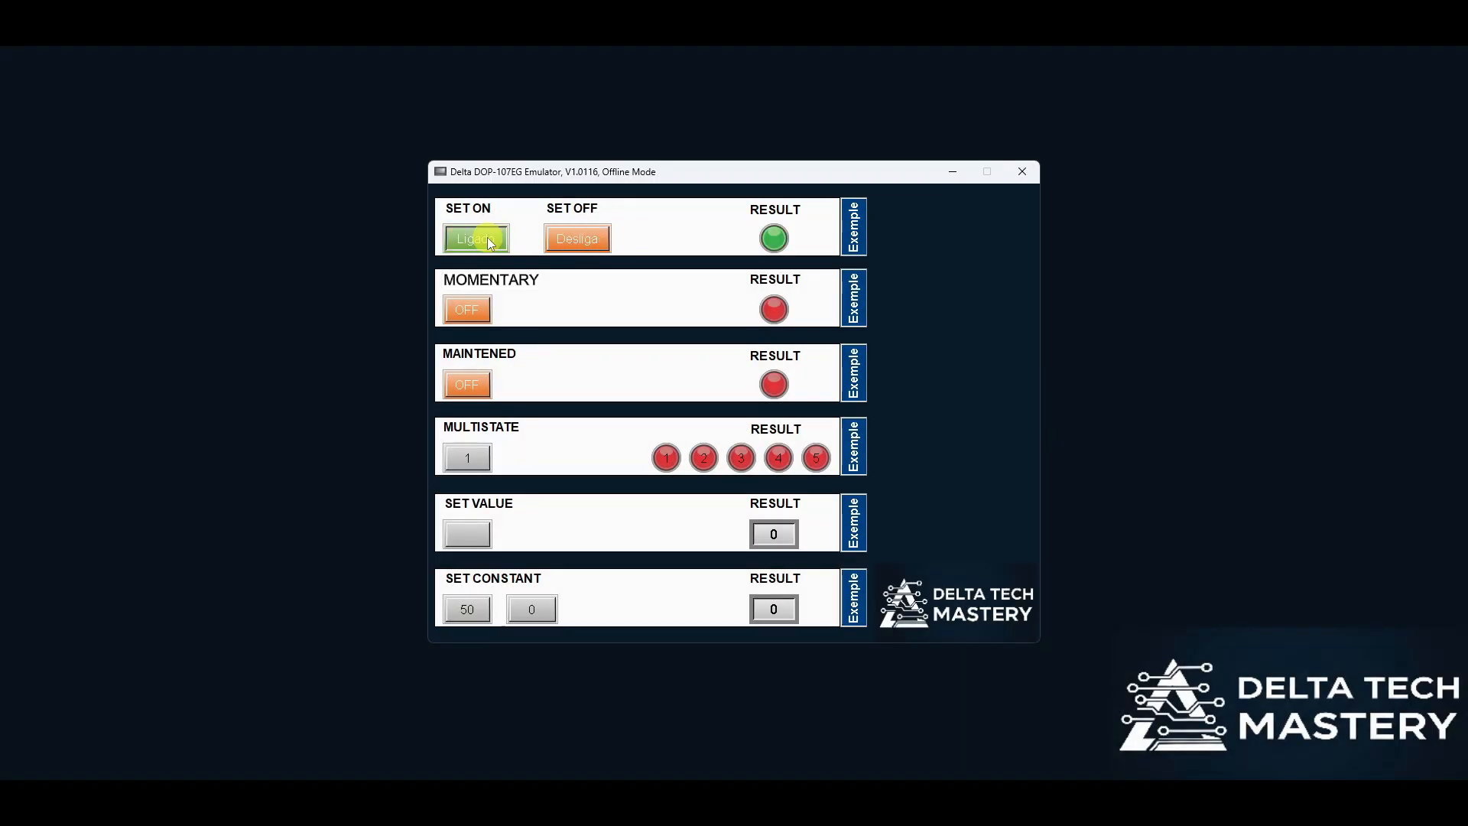
left_click(566, 243)
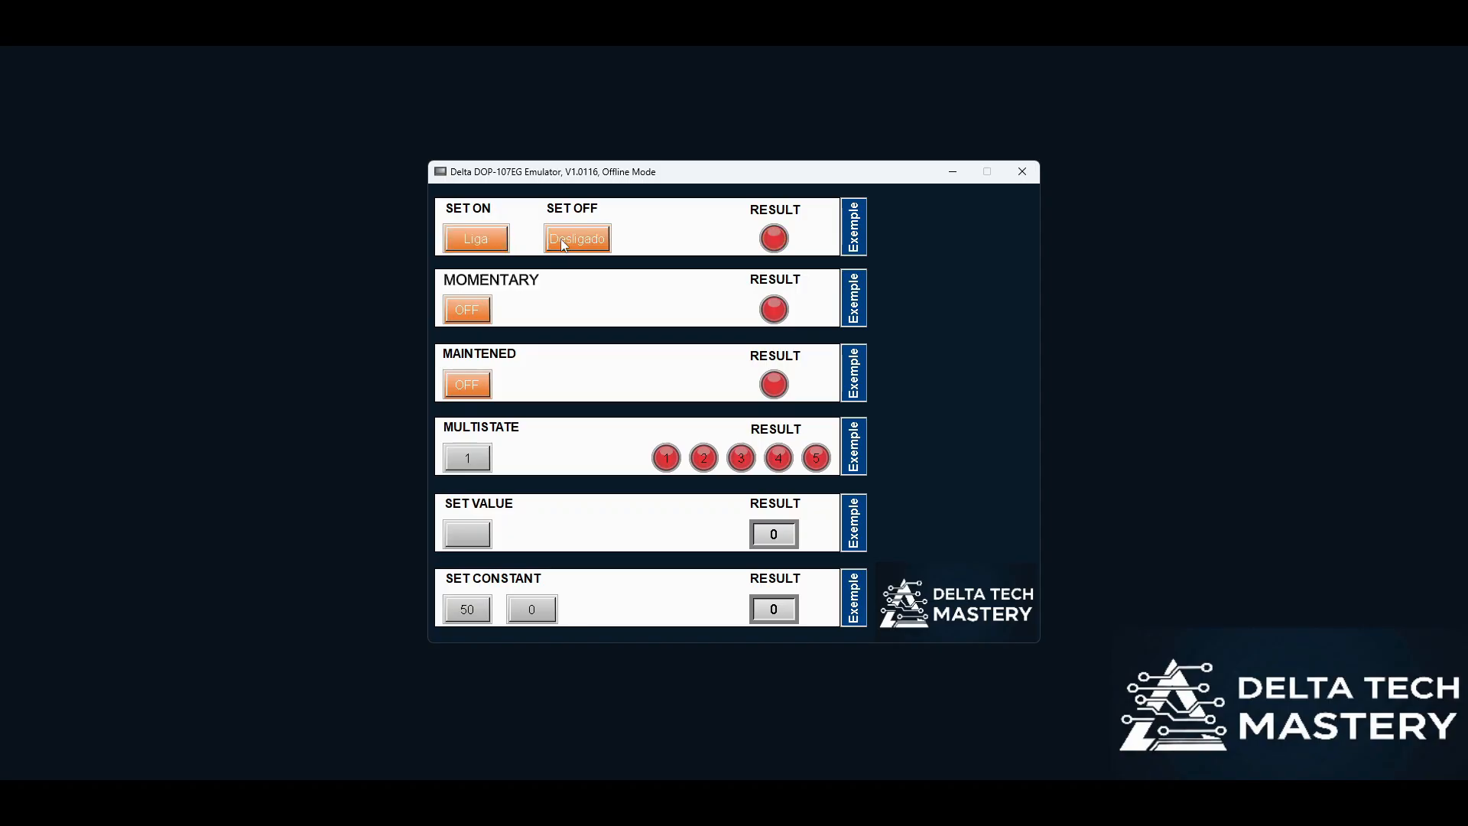
Step: Test the MOMENTARY button and toggle the MAINTENED button on and off, leaving it off
left_click(469, 312)
left_click(469, 312)
left_click(463, 383)
left_click(477, 391)
left_click(465, 384)
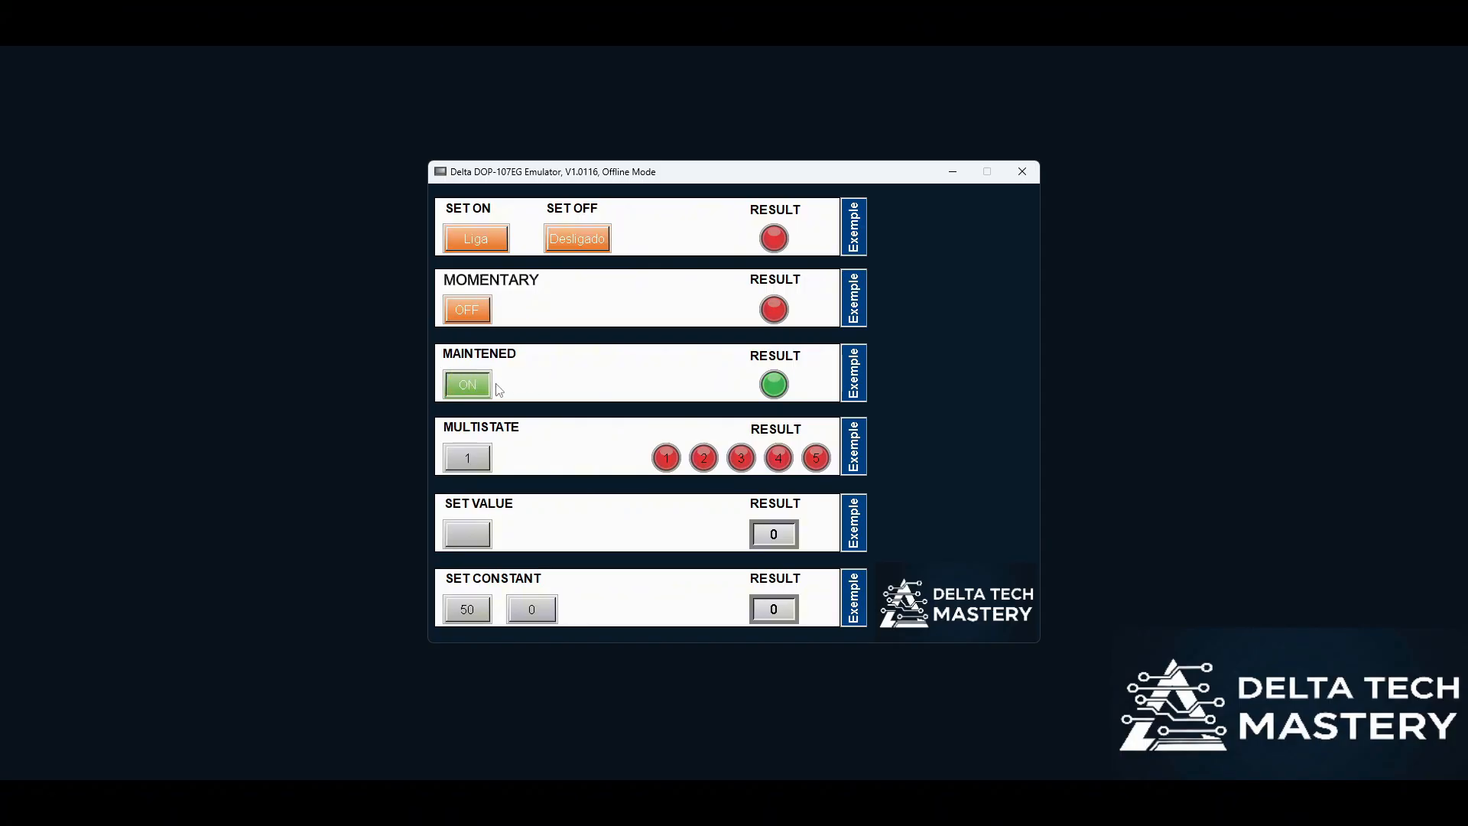
left_click(473, 388)
Step: Cycle the MULTISTATE button through all its states until it is back at state 1
left_click(469, 464)
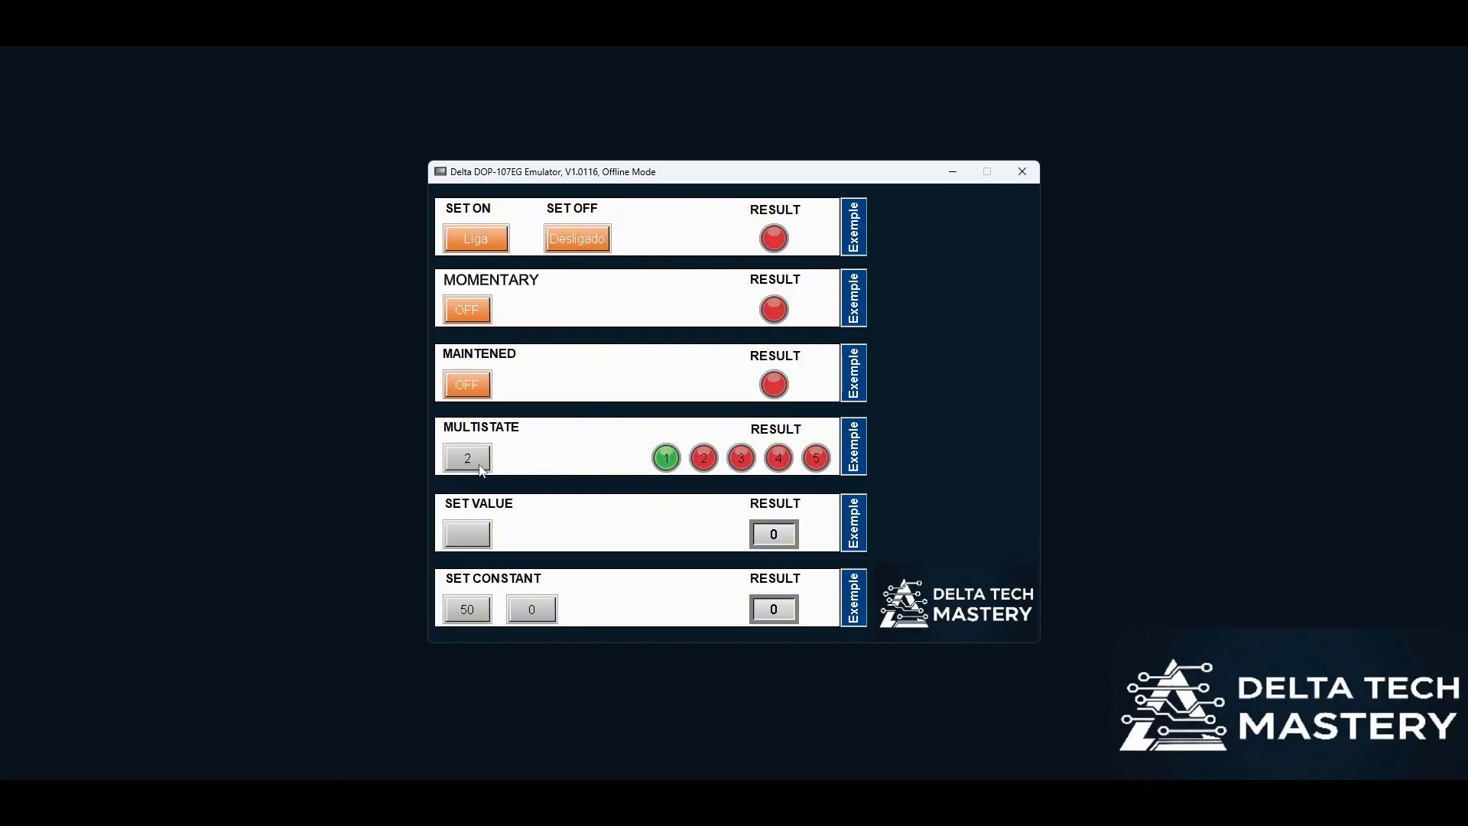
left_click(470, 467)
left_click(471, 466)
left_click(472, 467)
left_click(478, 469)
left_click(478, 469)
Step: Test the SET VALUE button by entering 15 and resetting the value to 0
left_click(486, 533)
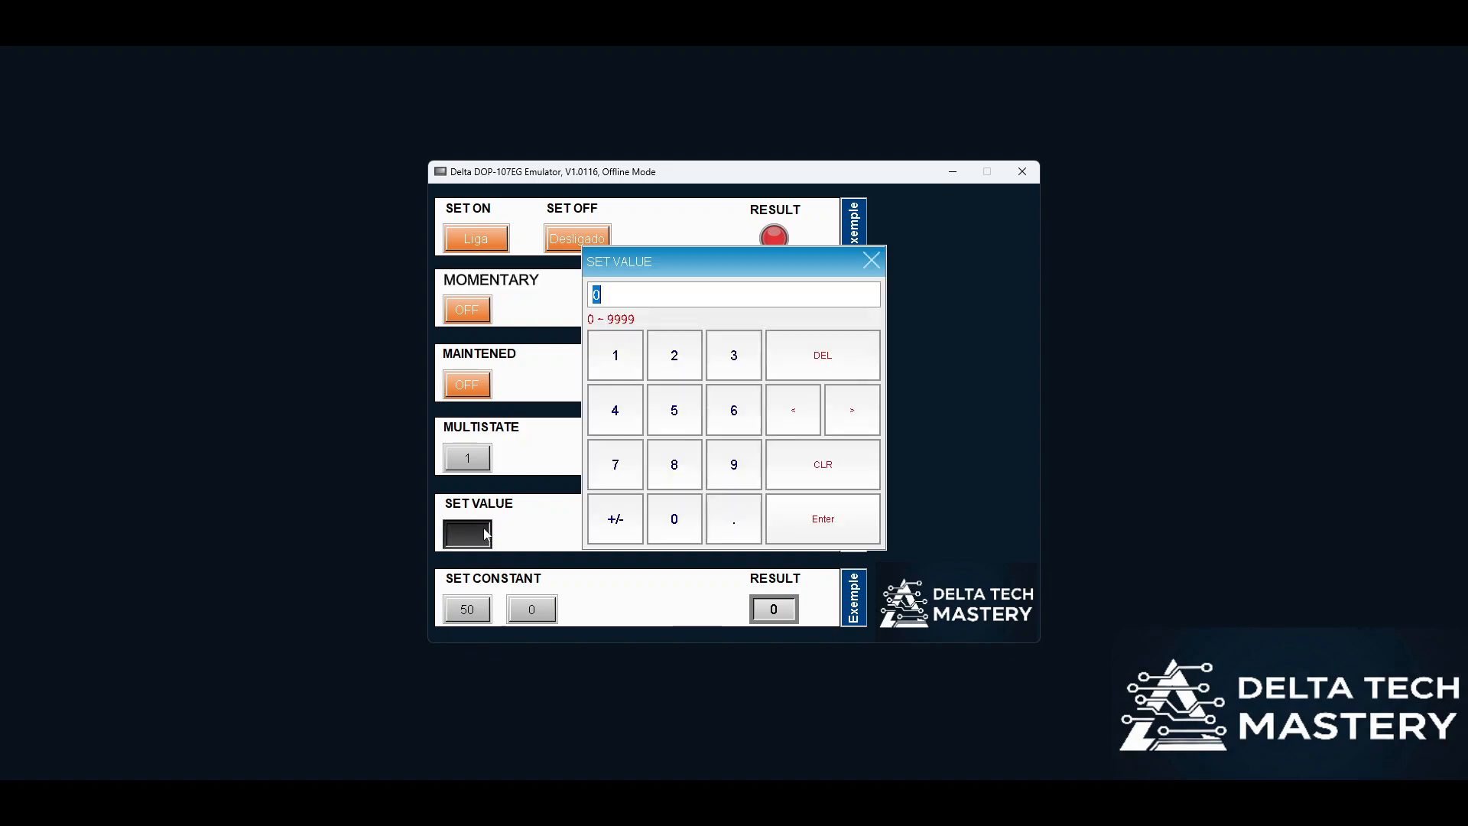
left_click(615, 355)
left_click(673, 410)
left_click(823, 519)
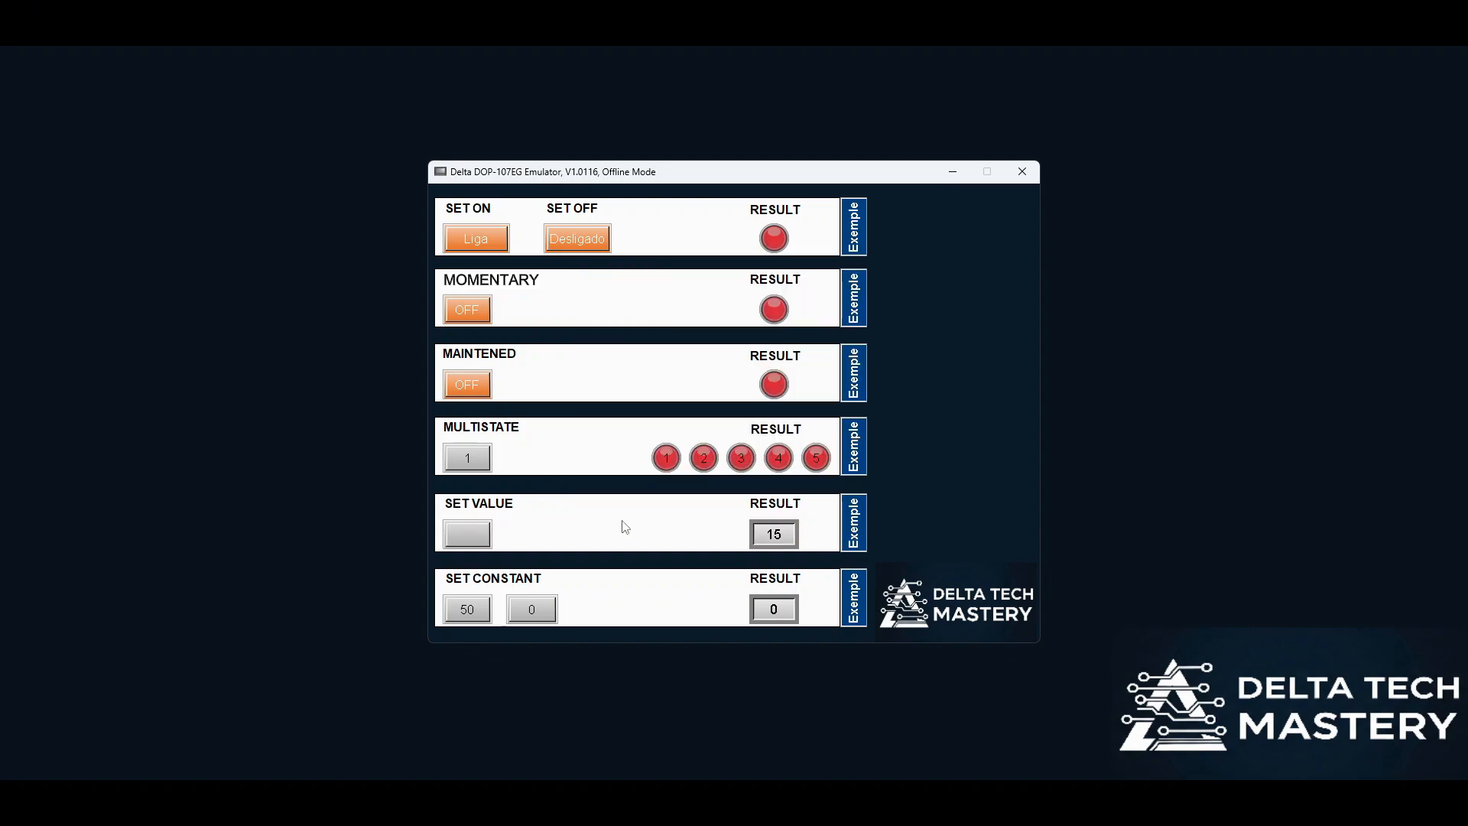
left_click(468, 534)
left_click(672, 518)
left_click(822, 519)
Step: Test the SET CONSTANT buttons by sending 50 and resetting the value to 0
left_click(467, 610)
left_click(532, 610)
left_click(549, 609)
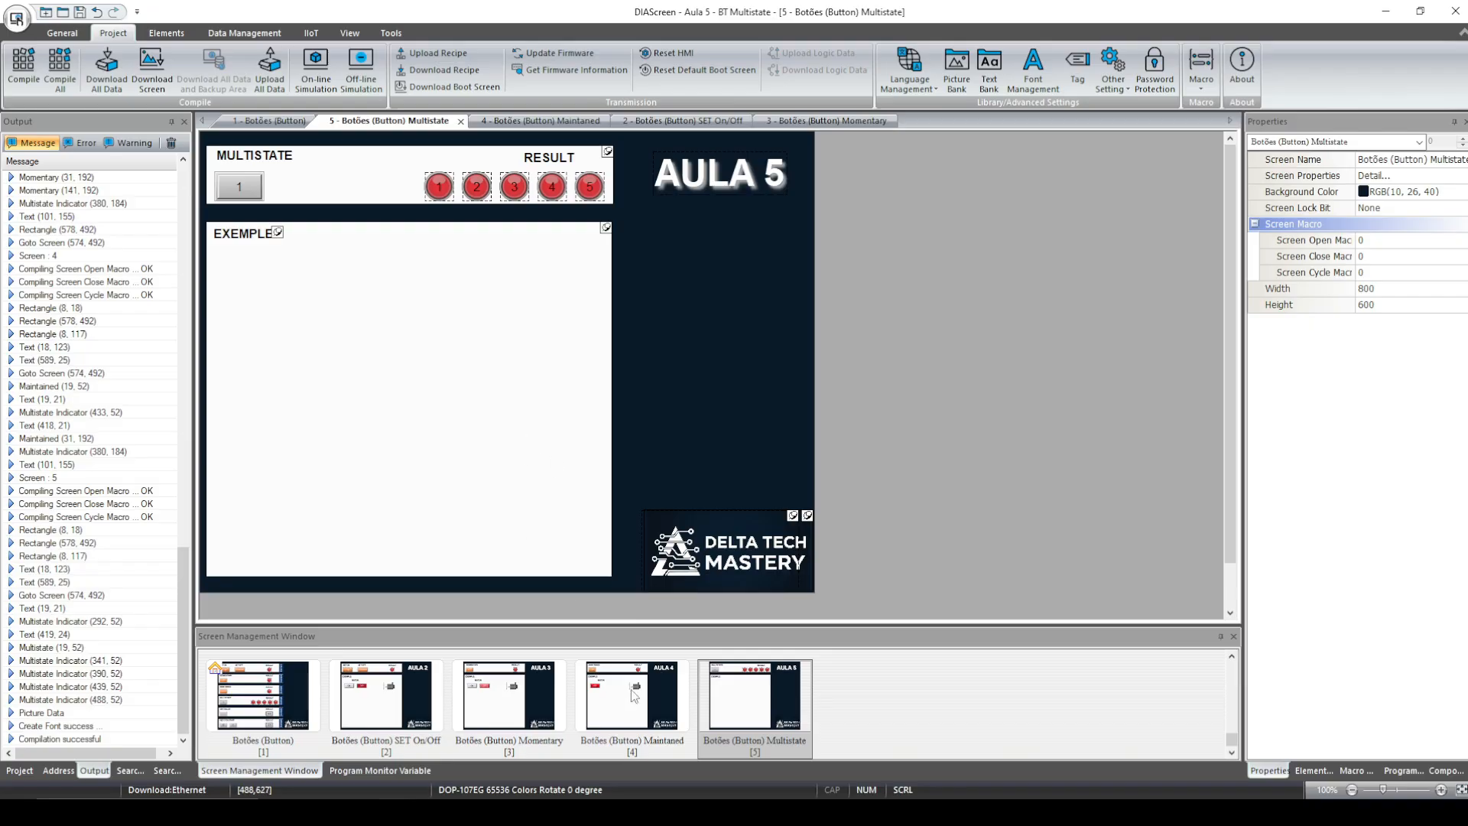
Step: Copy the motor indicator from the Maintained screen and paste it into the Multistate screen
left_click(639, 707)
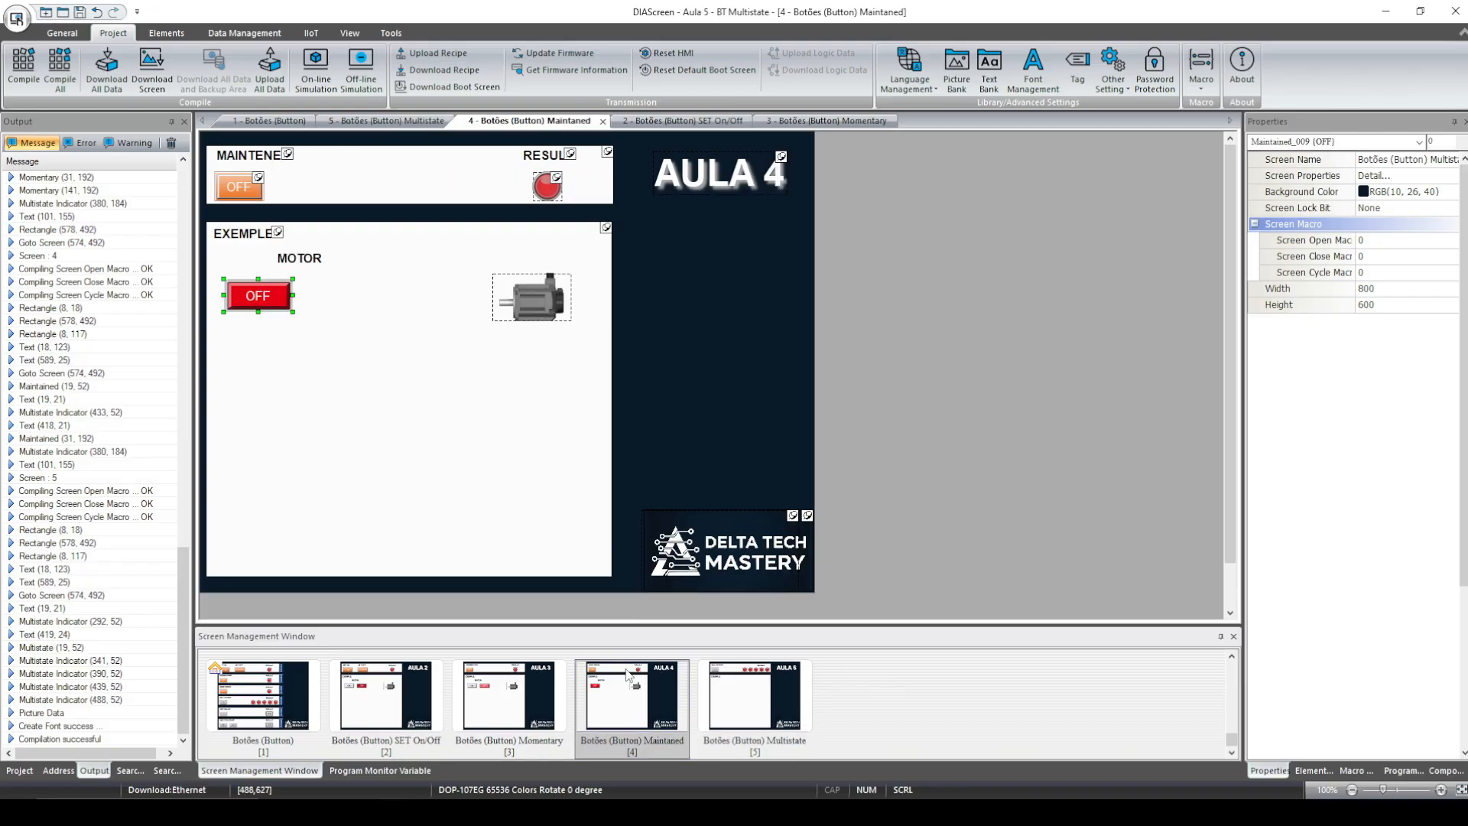
right_click(532, 303)
left_click(568, 328)
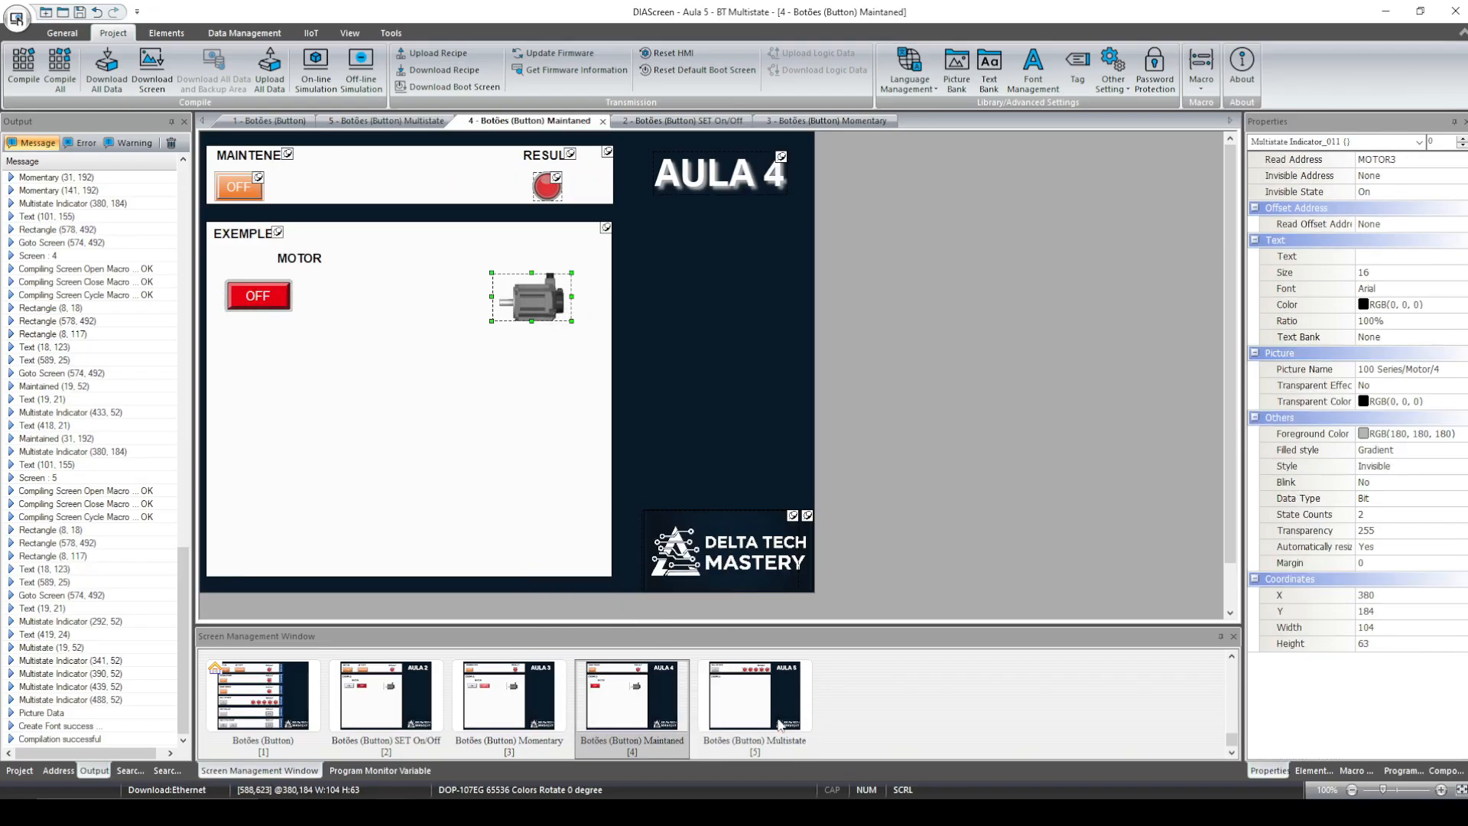
left_click(769, 723)
right_click(531, 281)
left_click(566, 324)
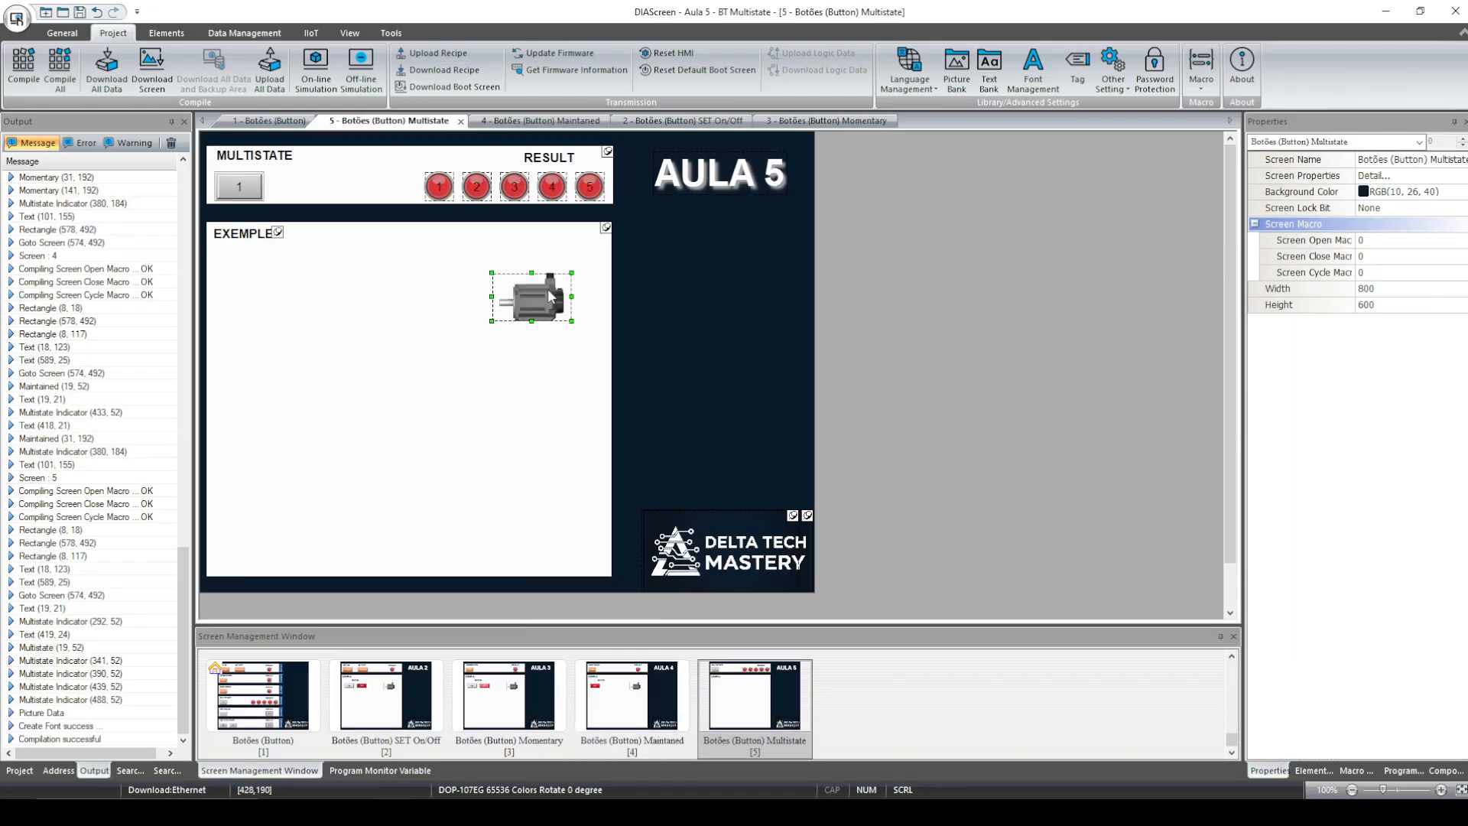
Step: Draw a Multistate button about 73 by 40 in the upper part of the EXEMPLE area, beside the motor
right_click(259, 291)
mouse_move(324, 349)
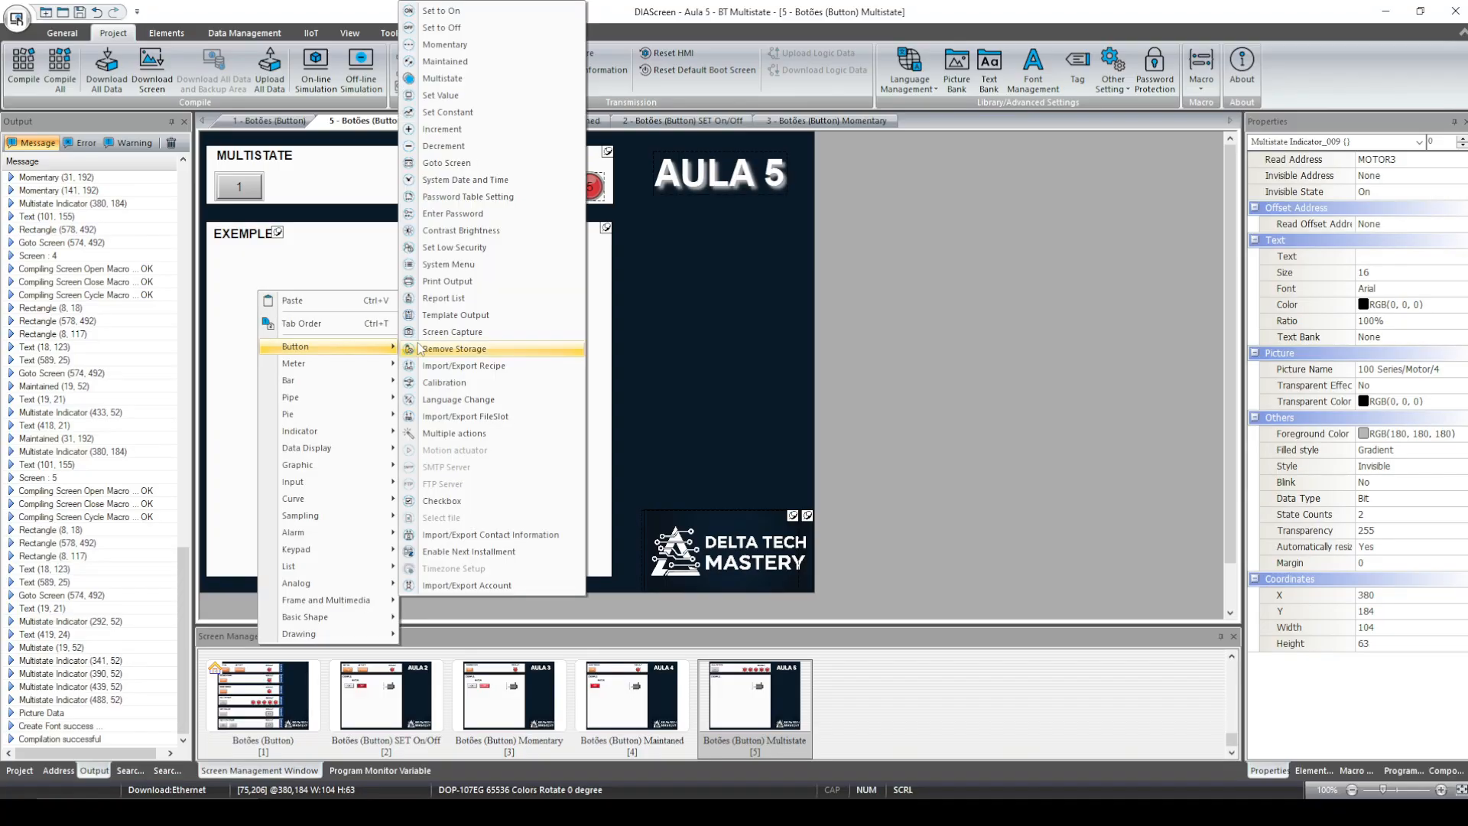
left_click(458, 81)
left_click_drag(236, 272, 293, 303)
Step: Set the new Multistate button's width to 90 and height to 43
scroll(1387, 741, "down", 5)
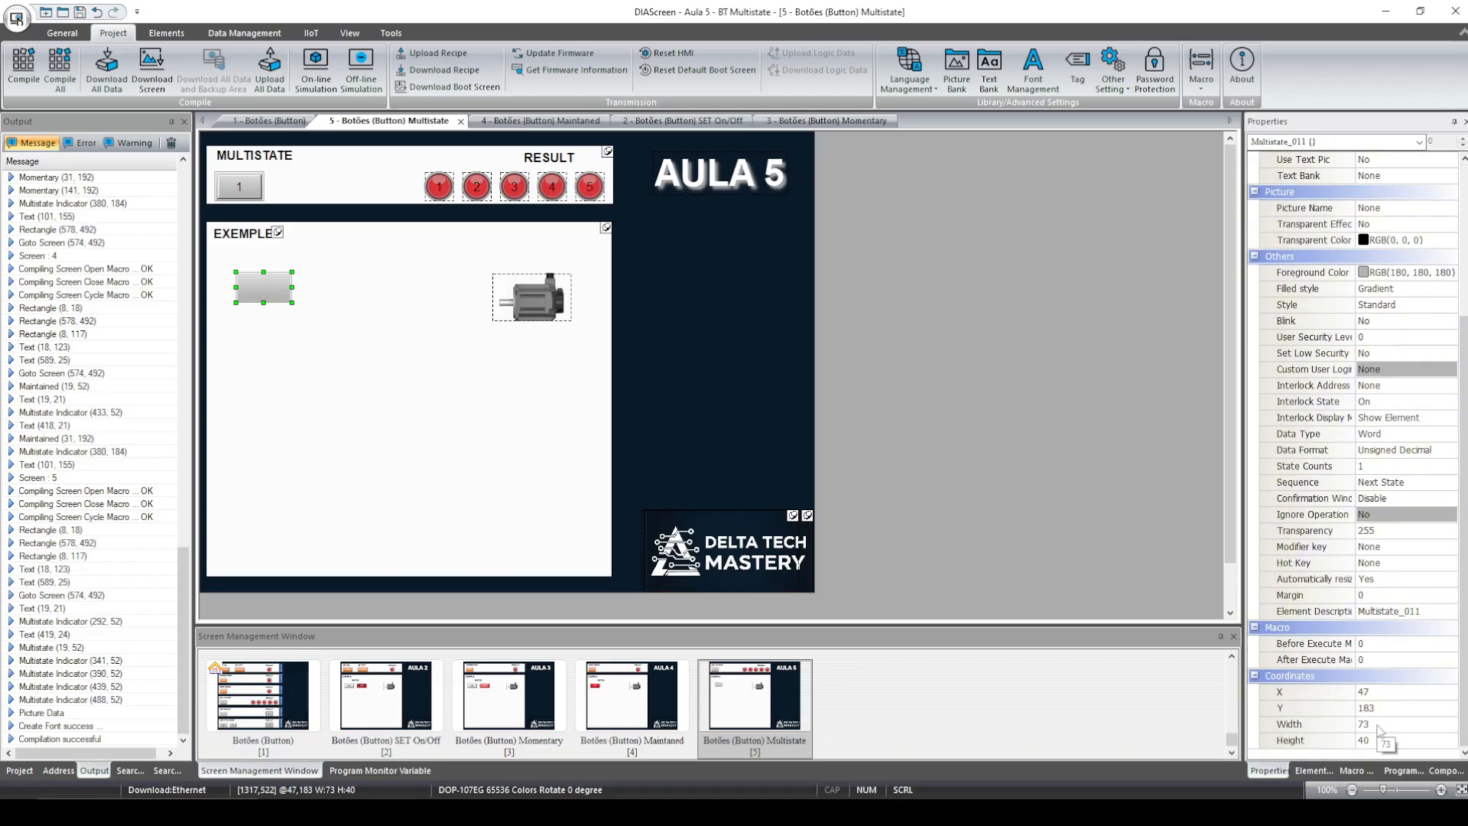
left_click(1380, 725)
type("90")
left_click(1386, 739)
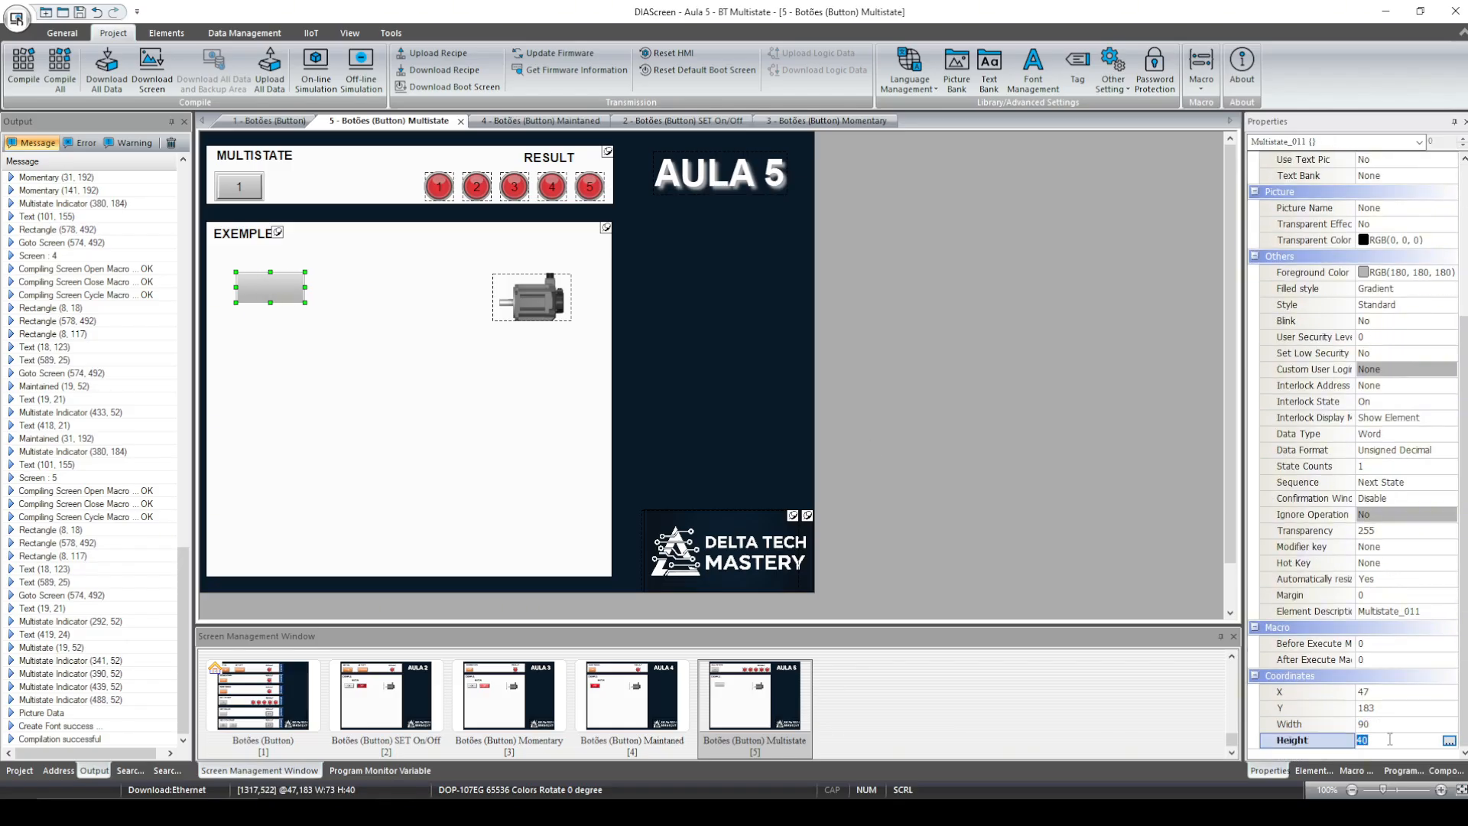
type("43")
key("Return")
left_click(910, 331)
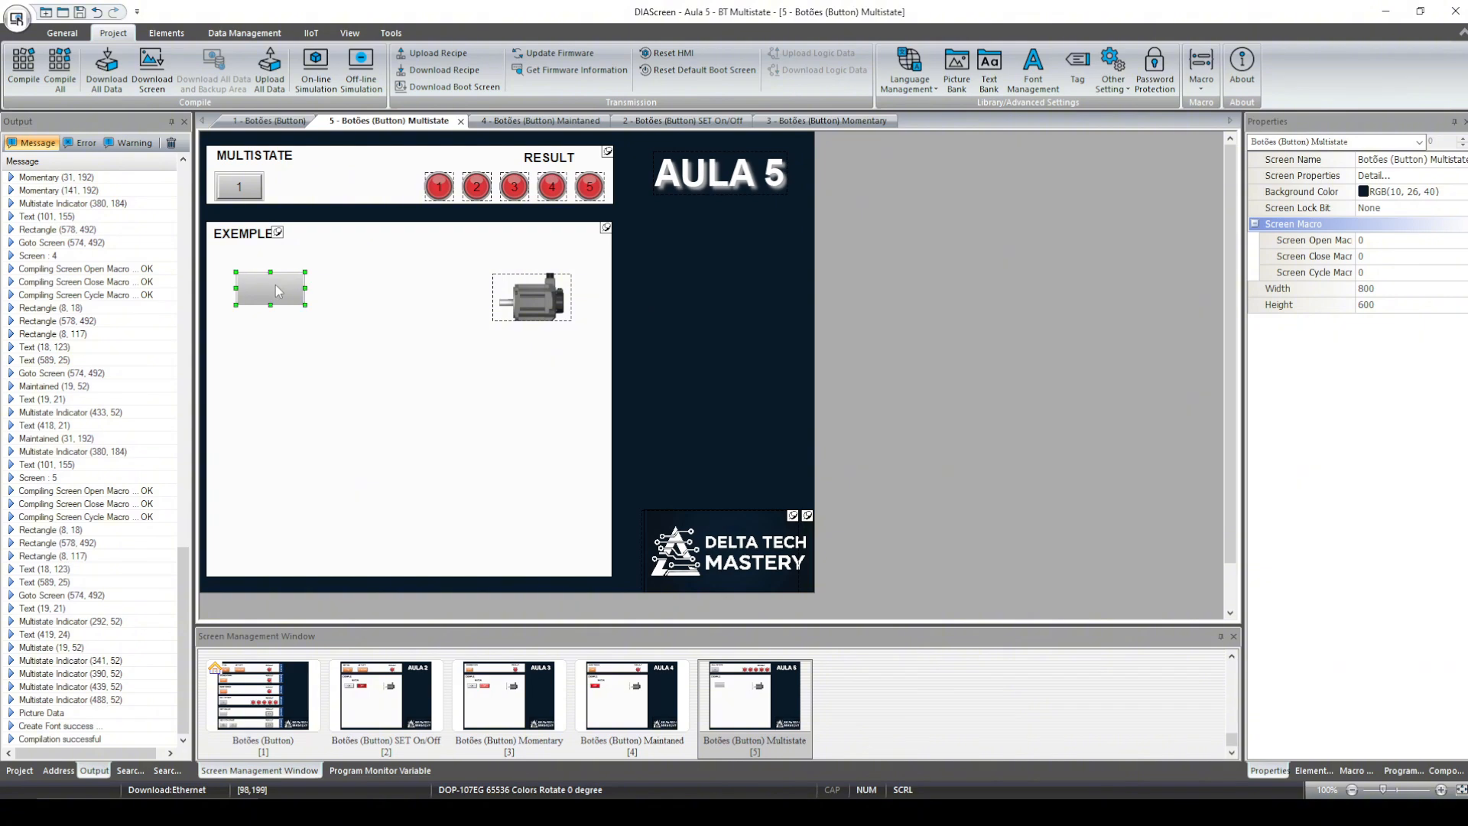
Step: Configure the new Multistate button with data type LSB (Support State 0), 5 states and the Next State sequence
left_click(279, 292)
double_click(264, 283)
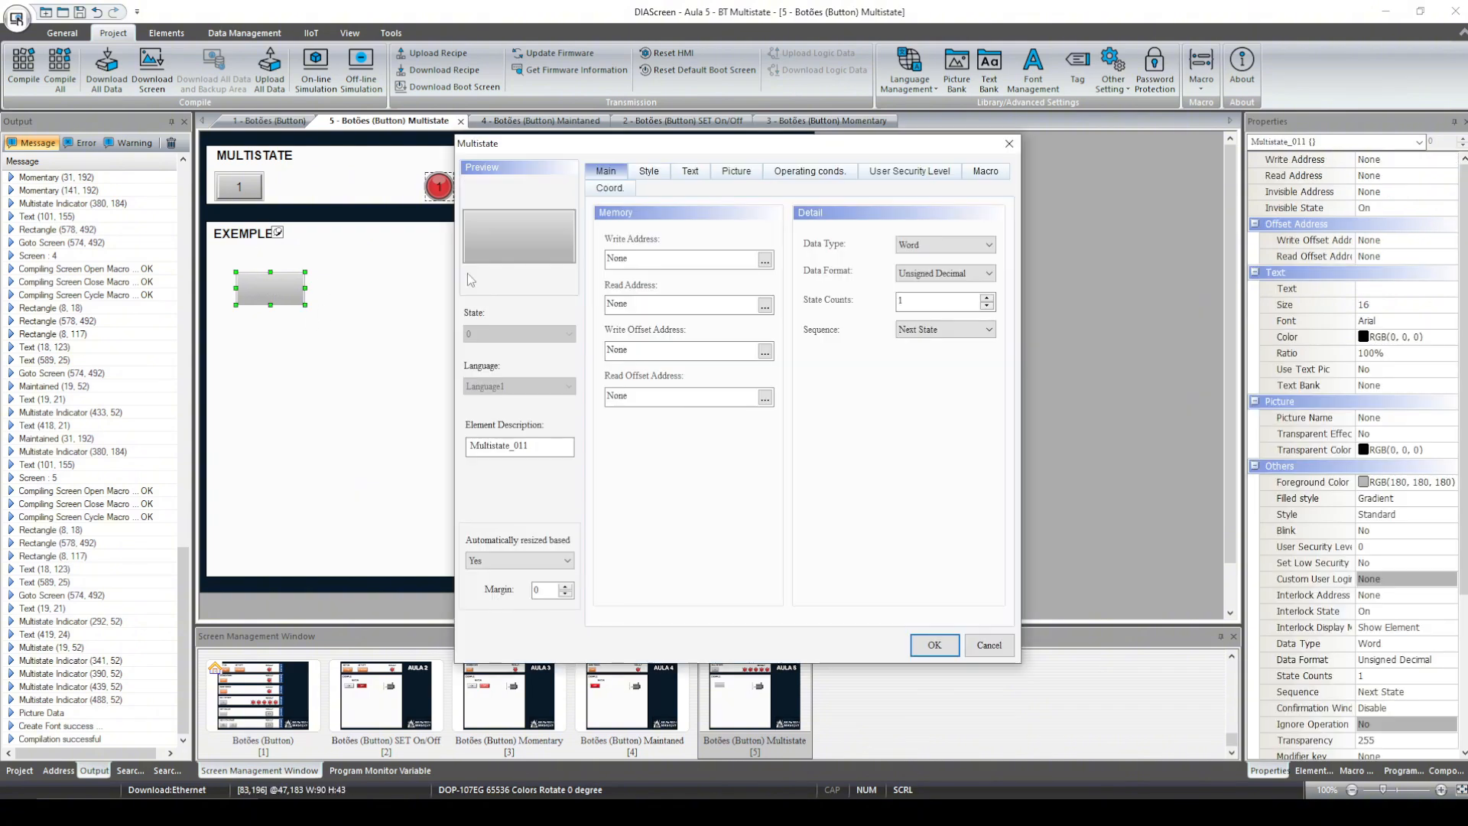
left_click(941, 245)
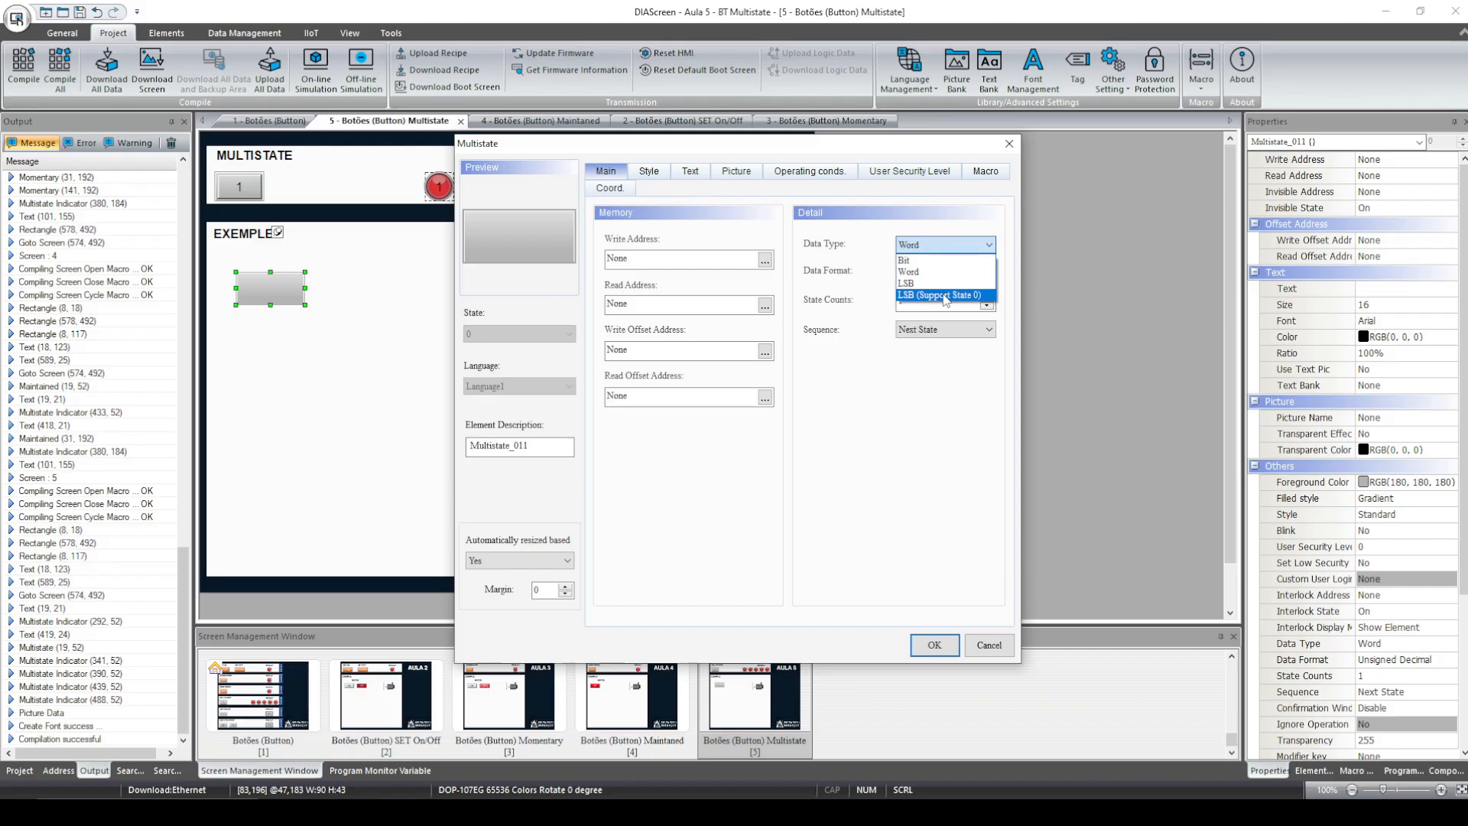
left_click(946, 295)
double_click(913, 300)
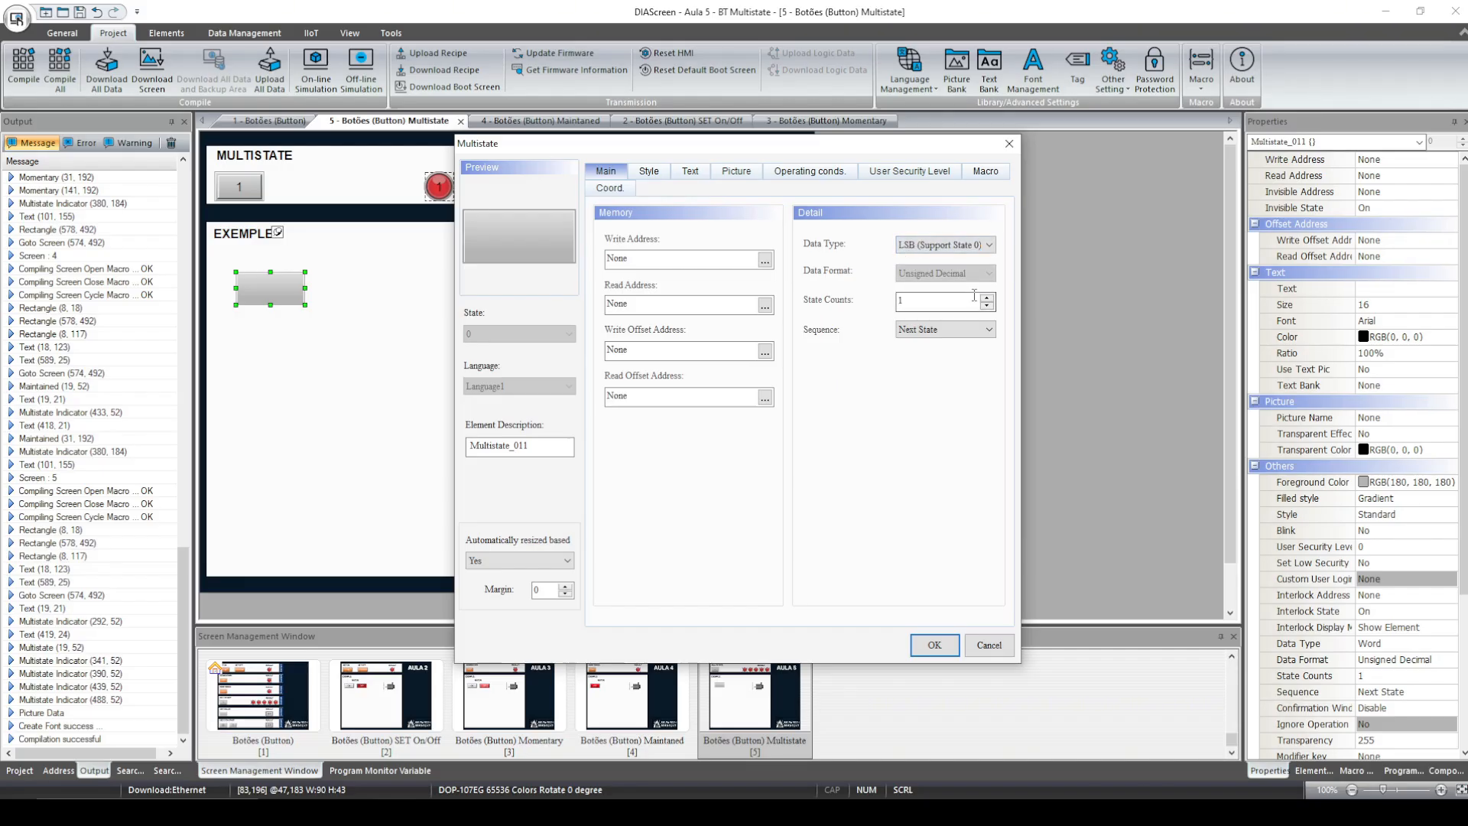
type("5")
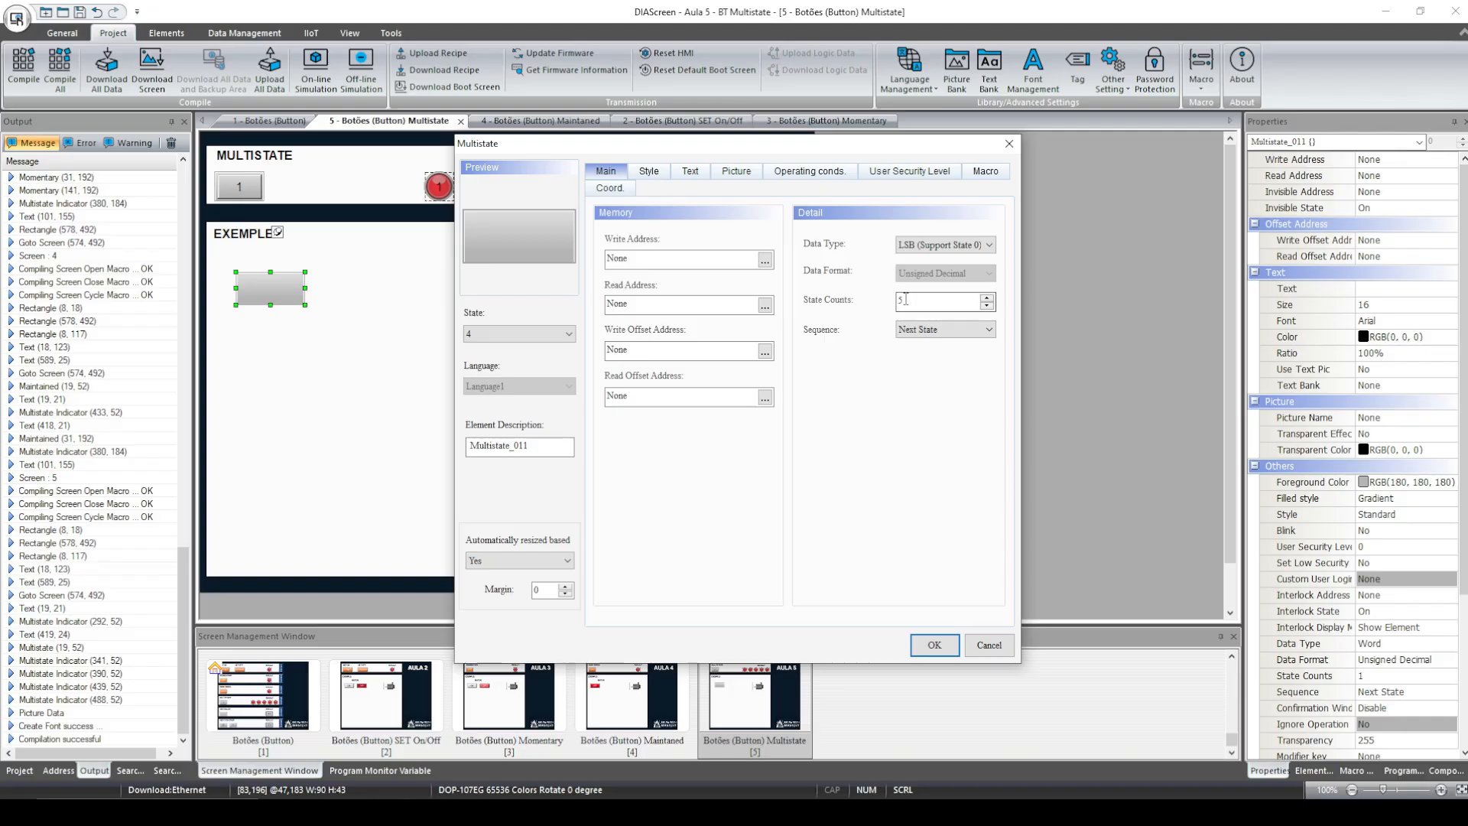
left_click(936, 329)
left_click(928, 345)
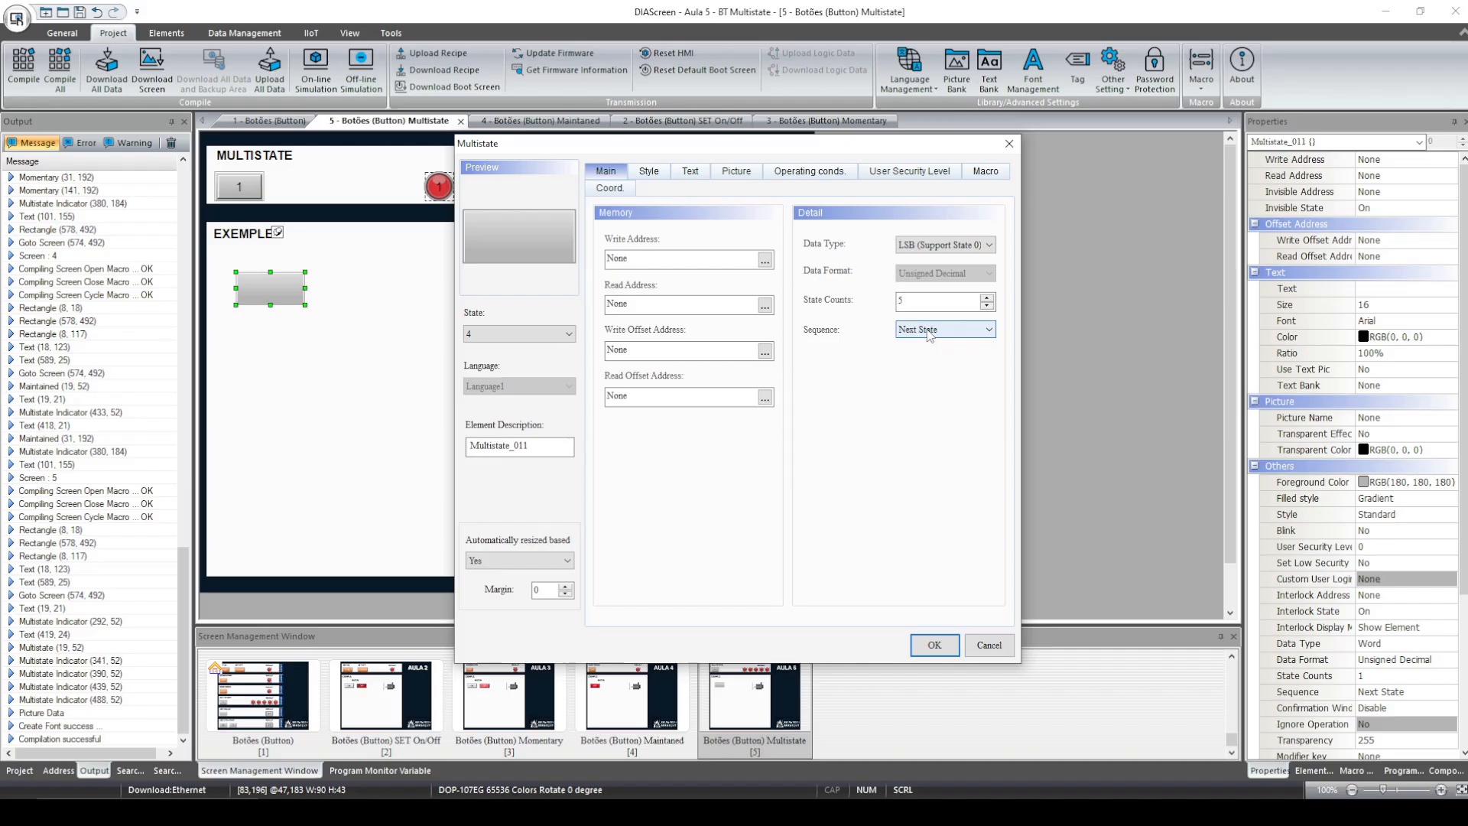
Step: Set the button's write address to device type S, address 0, on Link2
left_click(764, 260)
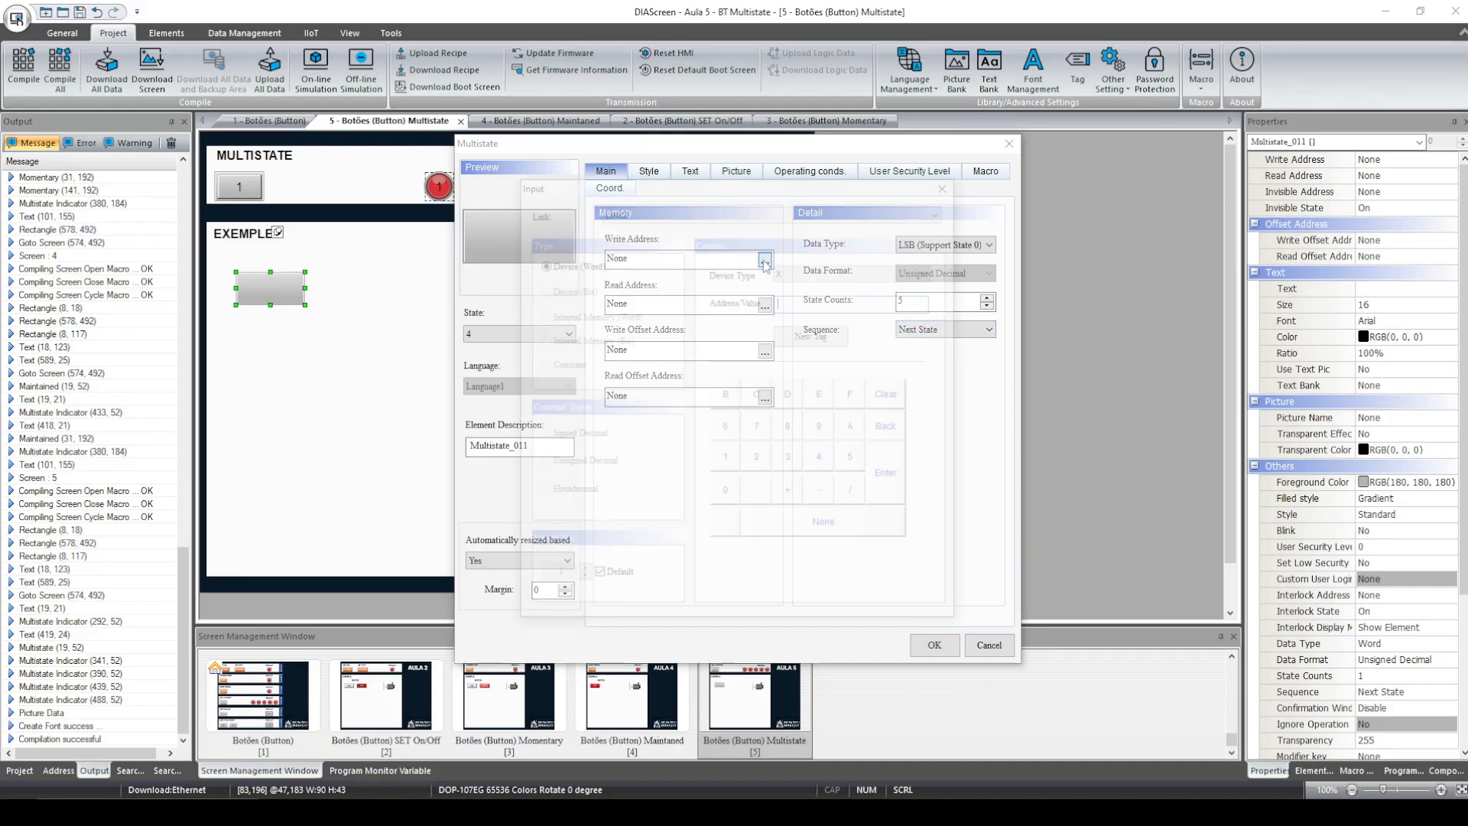
left_click(811, 270)
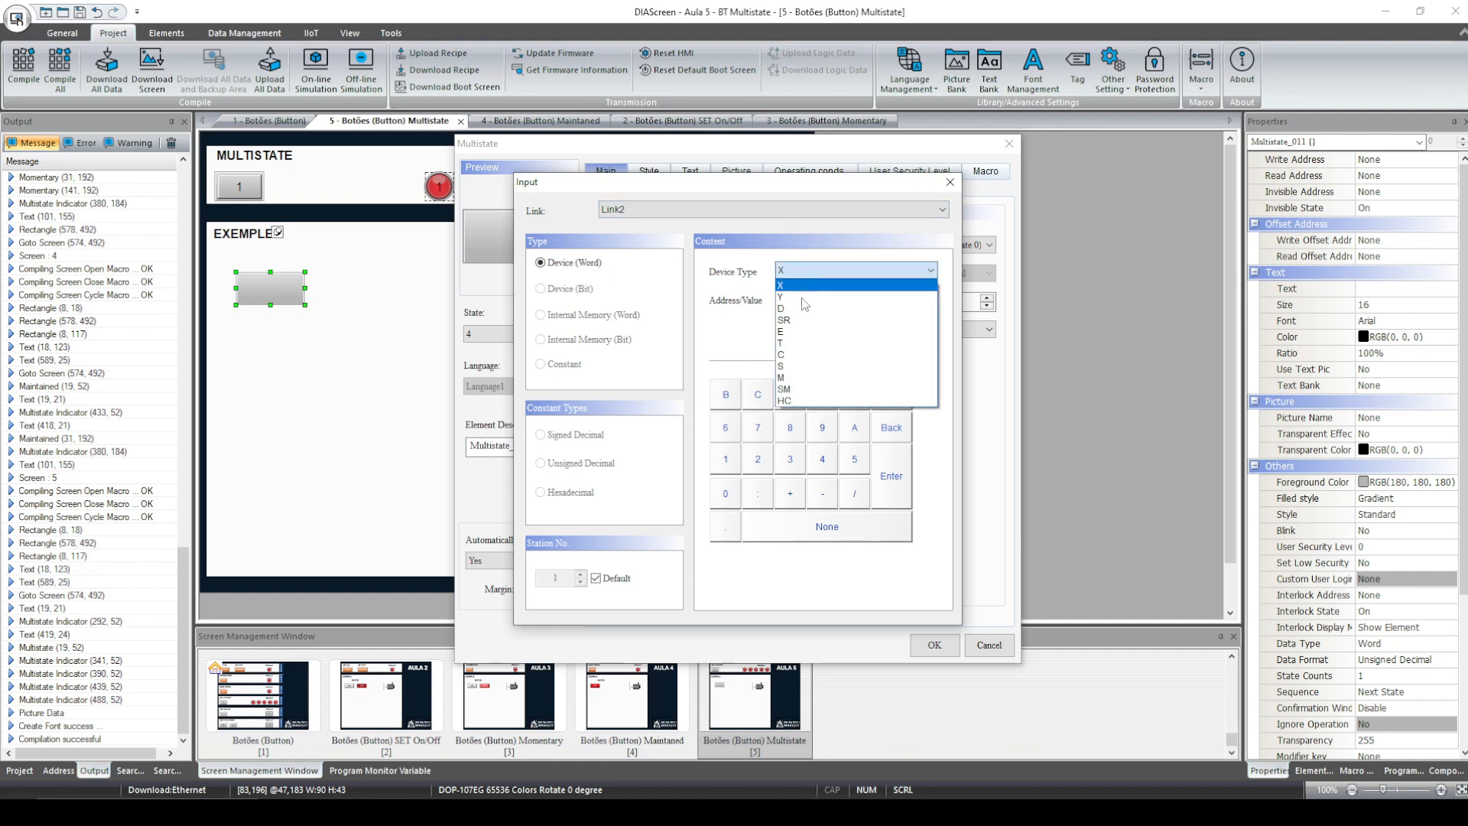
left_click(810, 365)
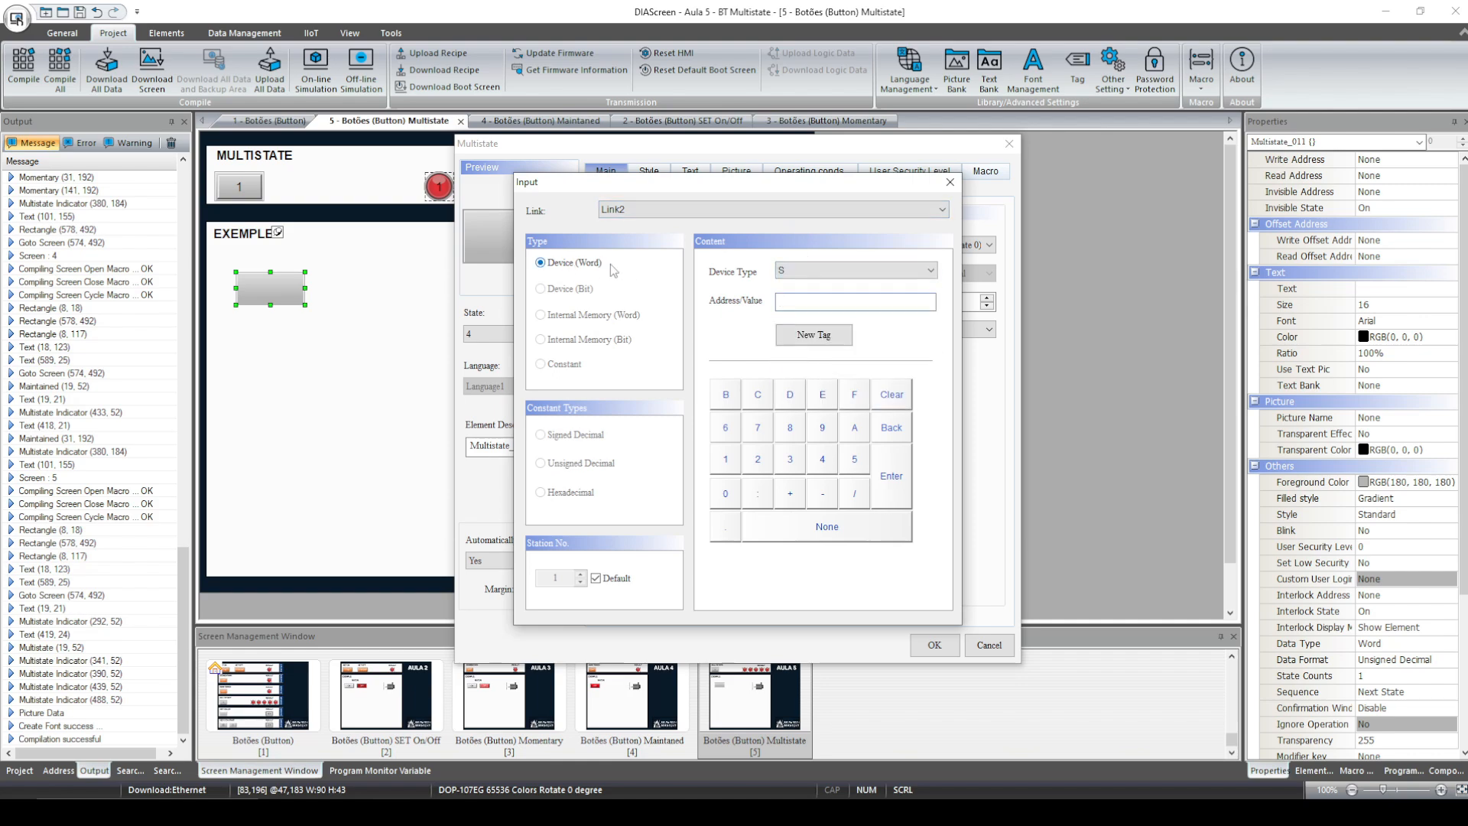
type("0")
left_click(892, 470)
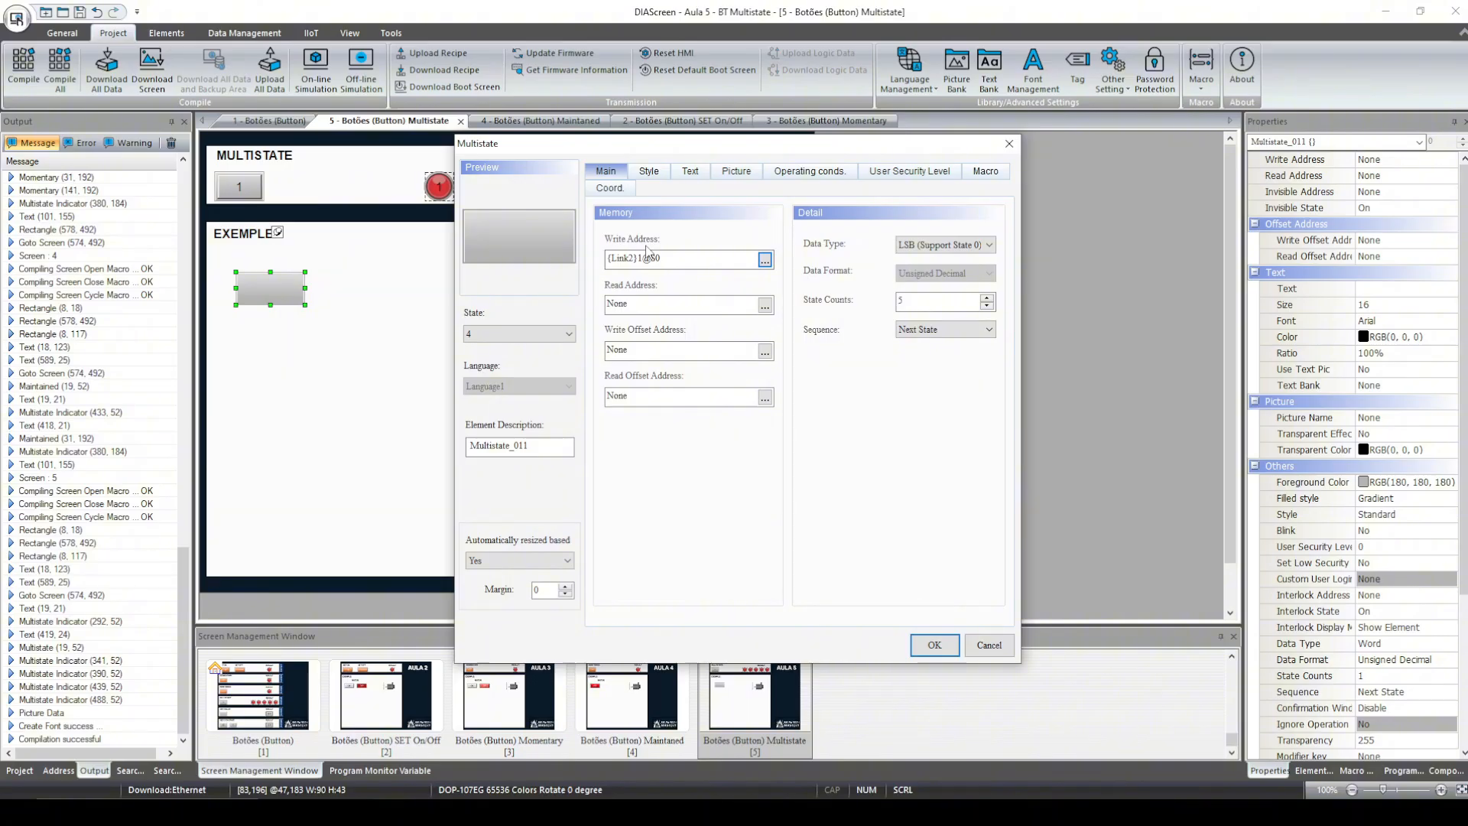
Step: Enter "Motor 1 ON" as the button's text for state 0
left_click(689, 172)
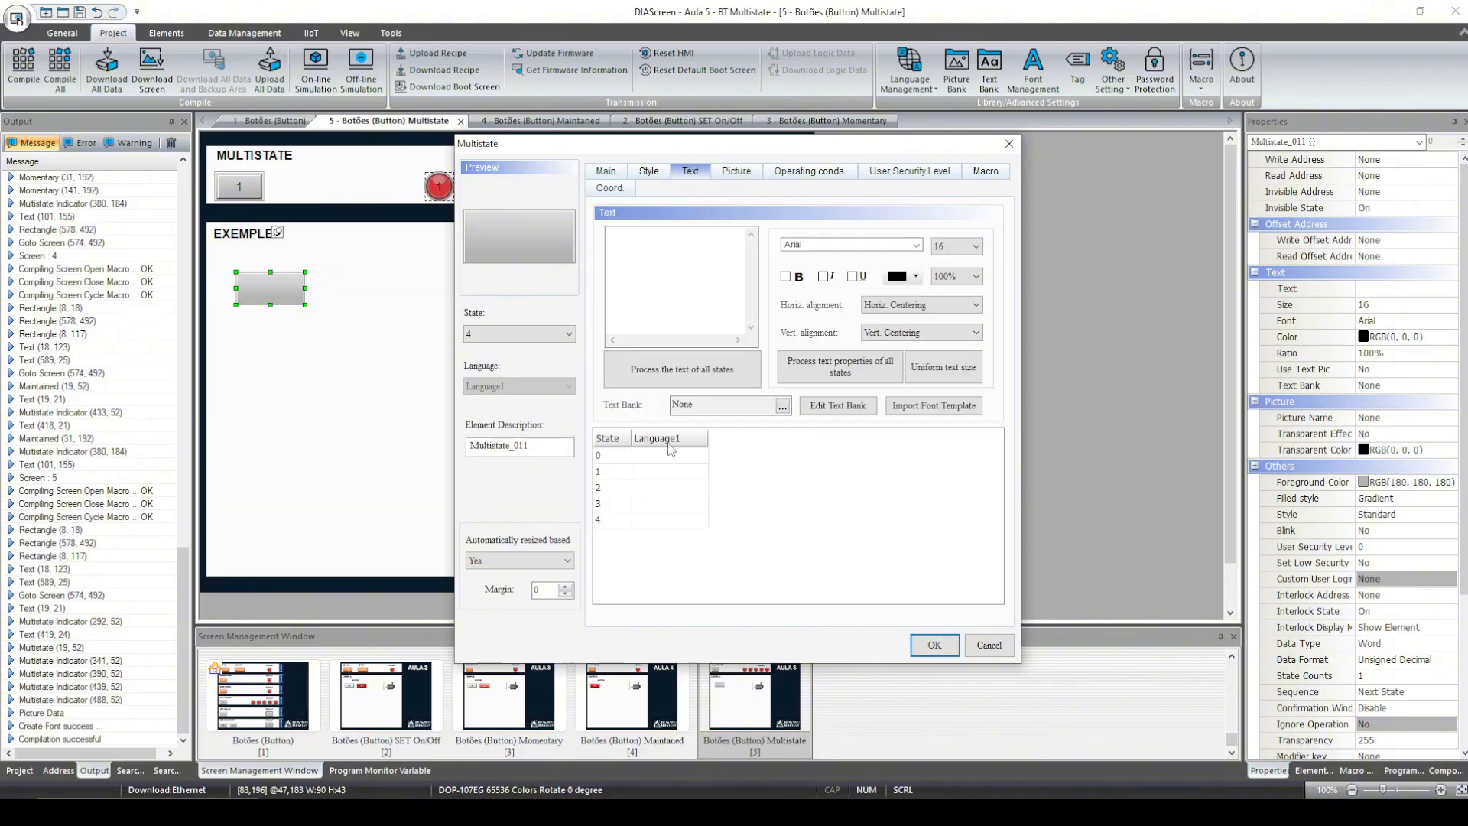
left_click(670, 459)
type("Motor")
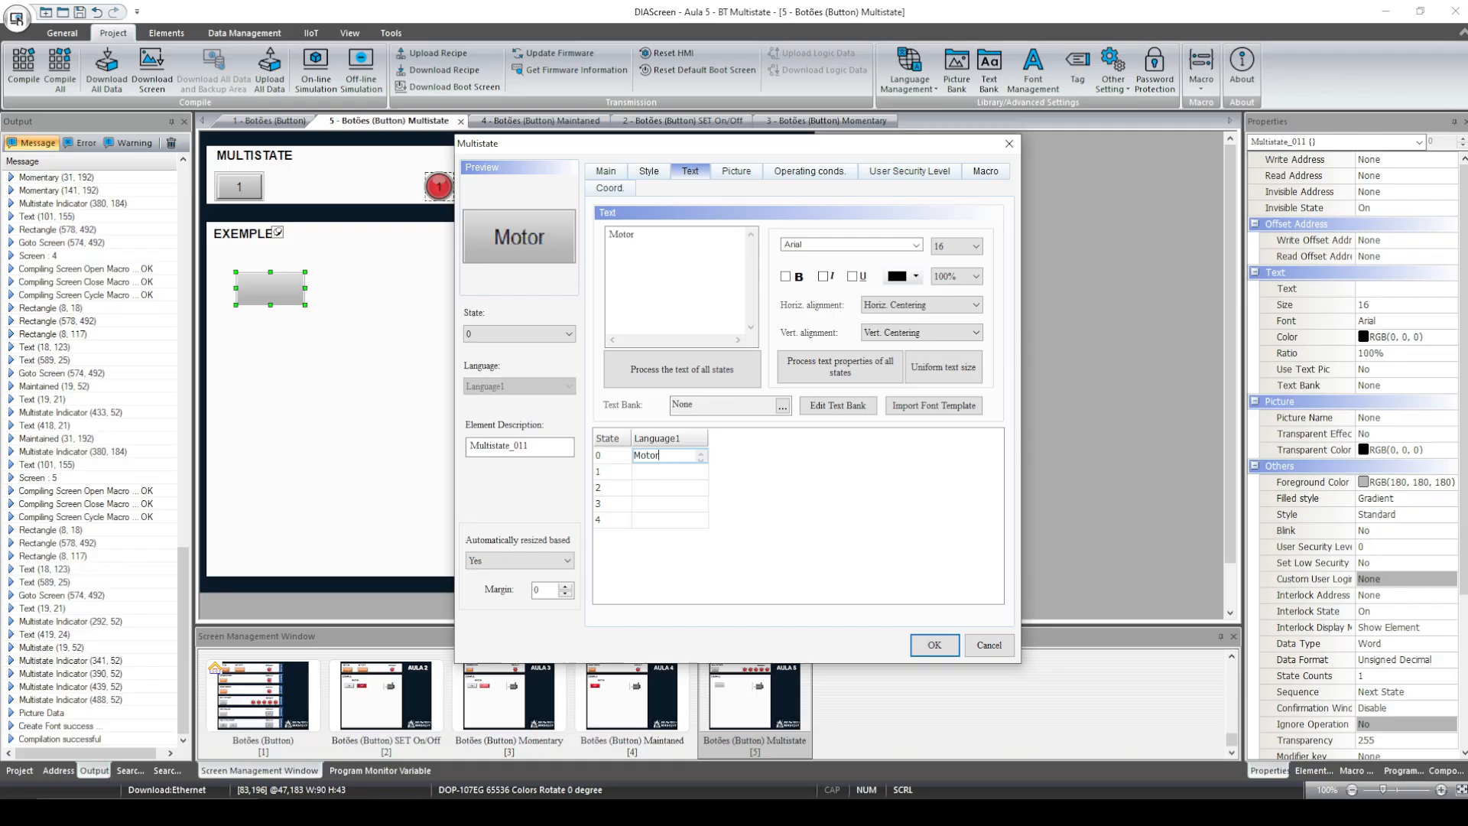
type("1")
key("Left")
type("1 ON")
left_click(666, 472)
Step: Copy the state 0 text into state 1 and change it to "Motor 2 ON"
left_click(679, 457)
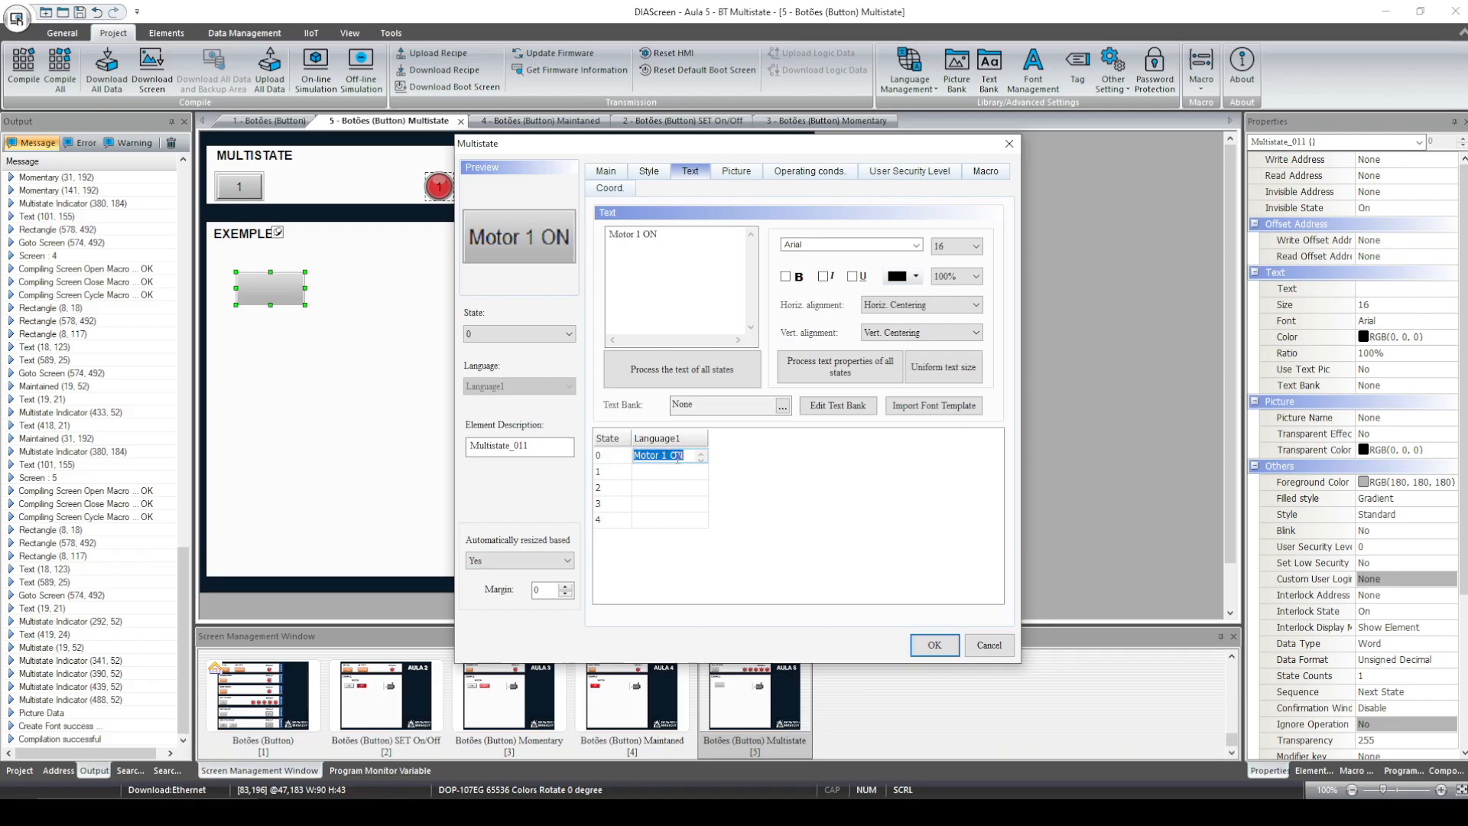
key("ctrl+c")
left_click(671, 471)
key("ctrl+v")
key("BackSpace")
type("2")
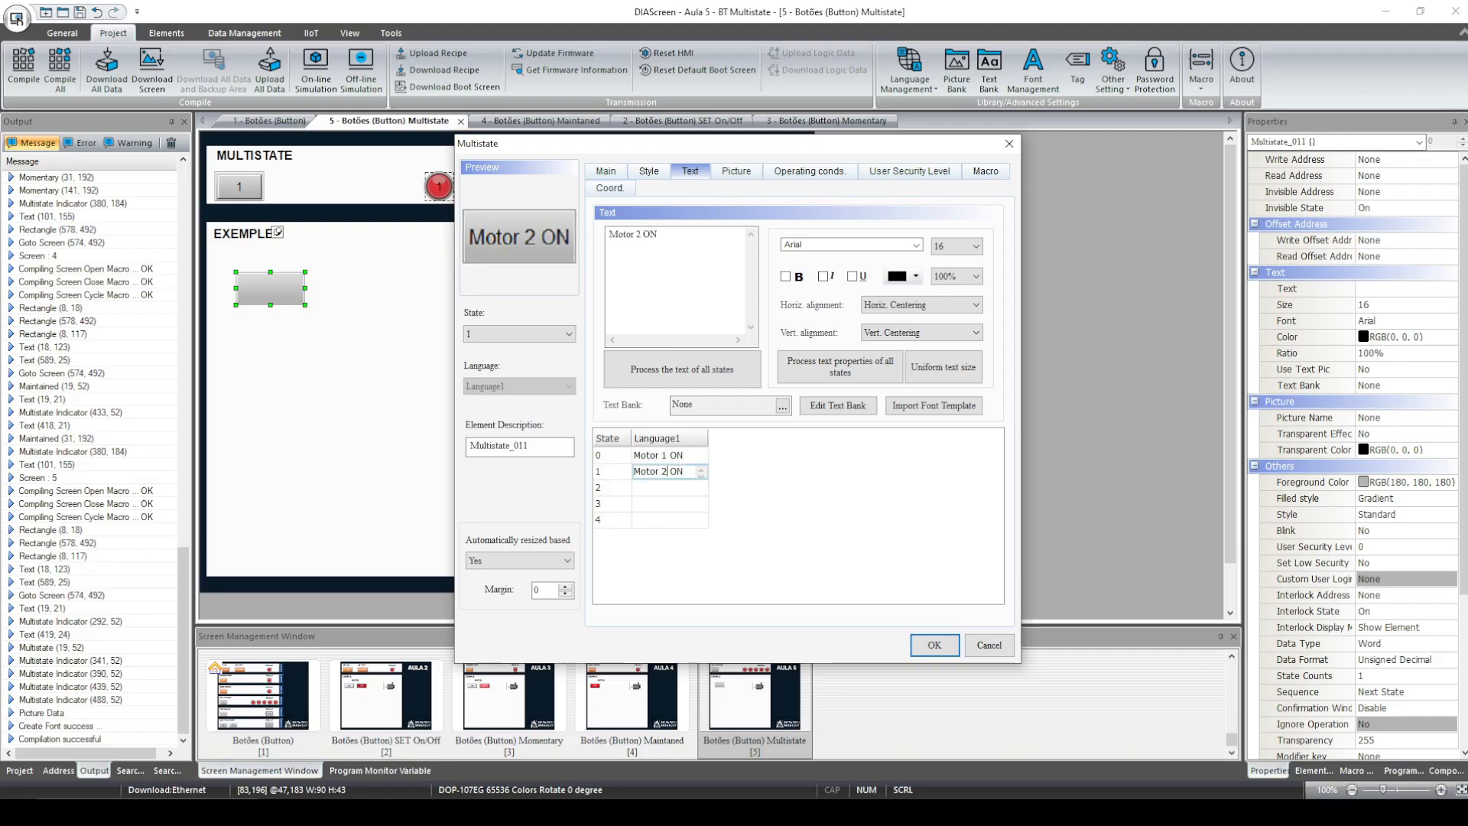
Step: Paste the copied text into state 2 and change it to "Motor 3 ON"
left_click(684, 489)
key("ctrl+v")
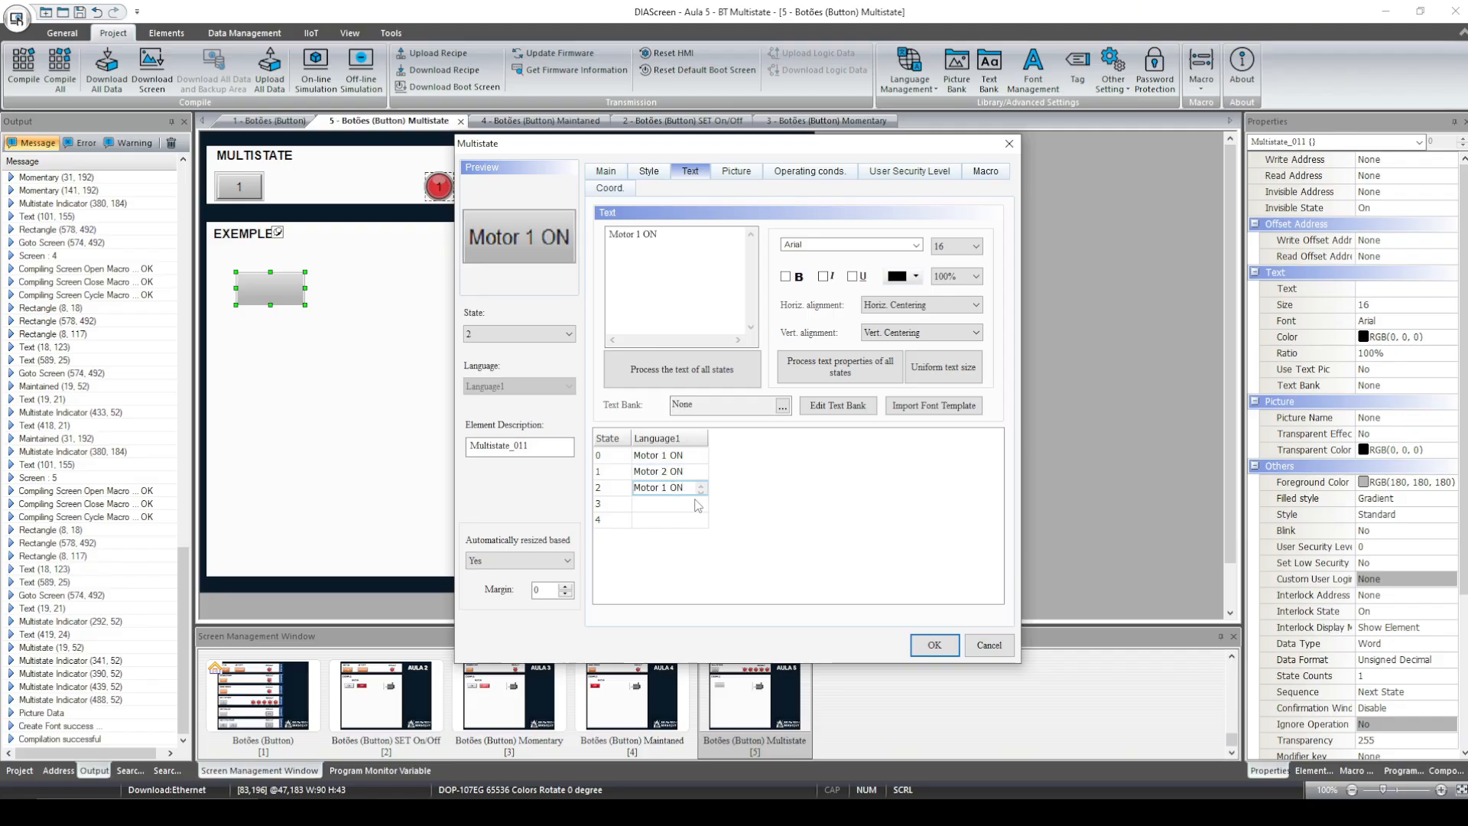
key("Left")
key("Left")
key("Left")
key("BackSpace")
type("3")
Step: Label state 3 "Motor 4 ON" and state 4 "Motor 5 ON"
left_click(656, 506)
key("ctrl+v")
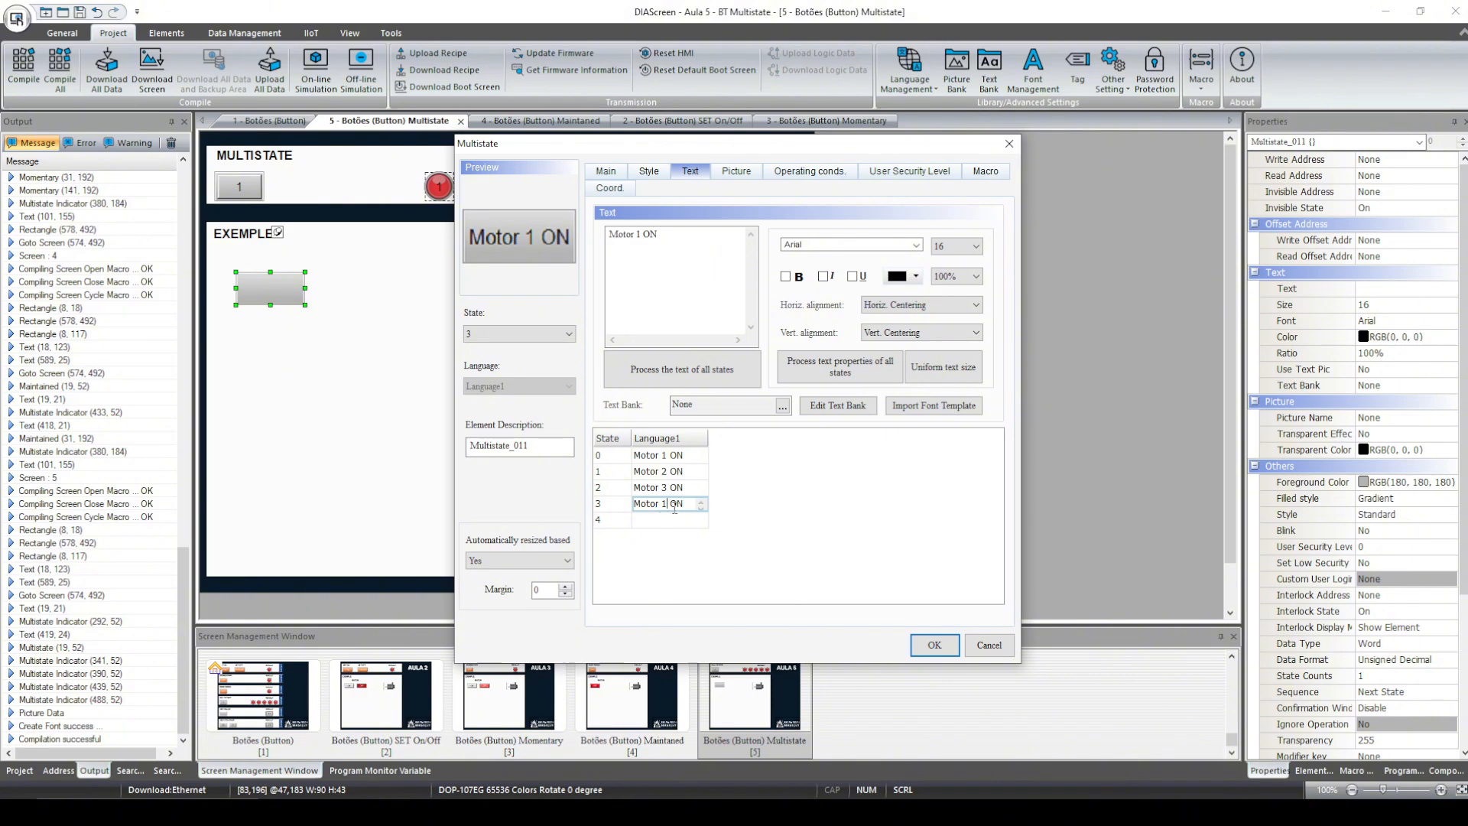
key("BackSpace")
type("4")
left_click(670, 520)
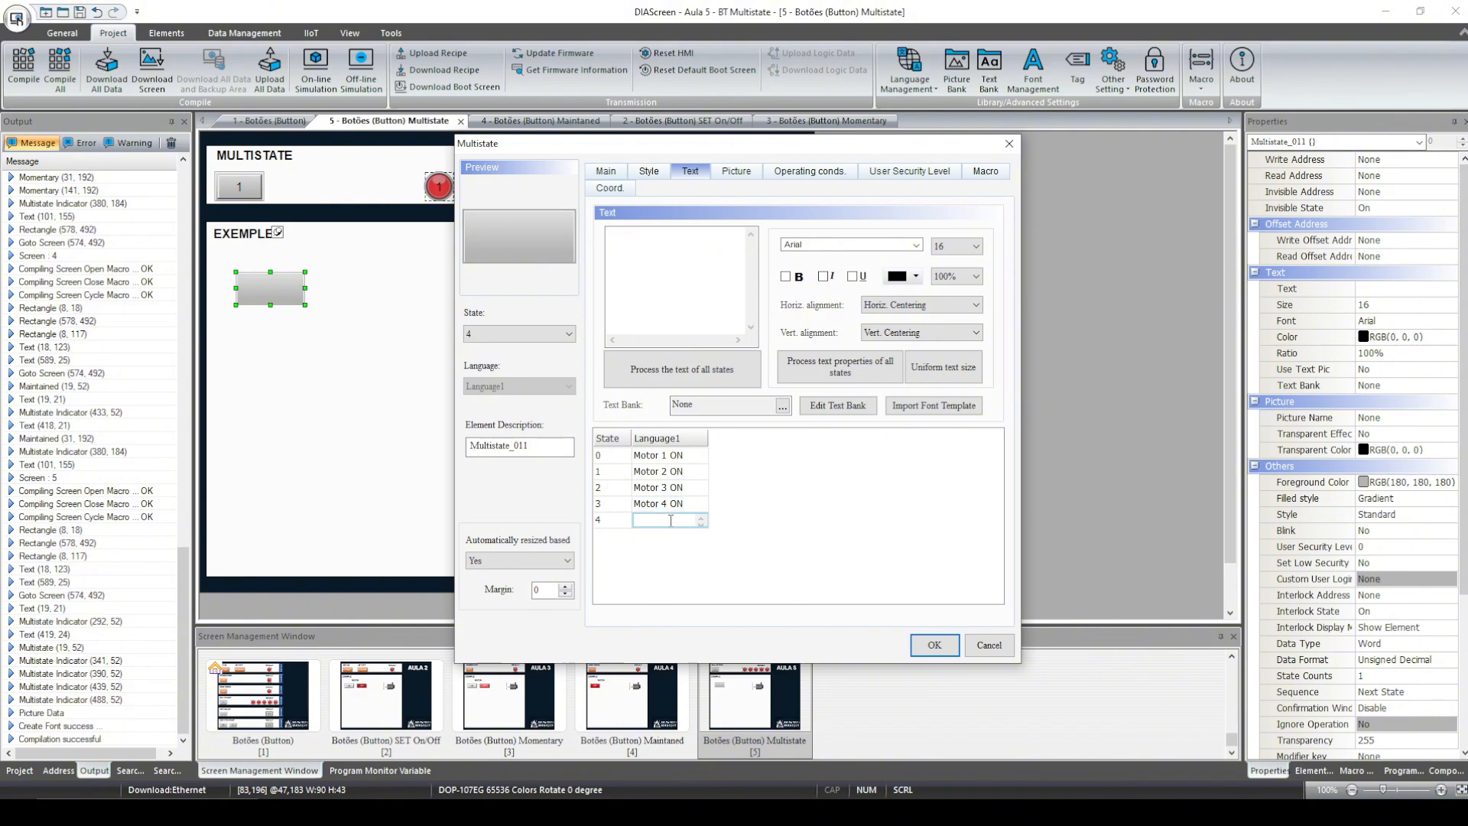
type("Motor")
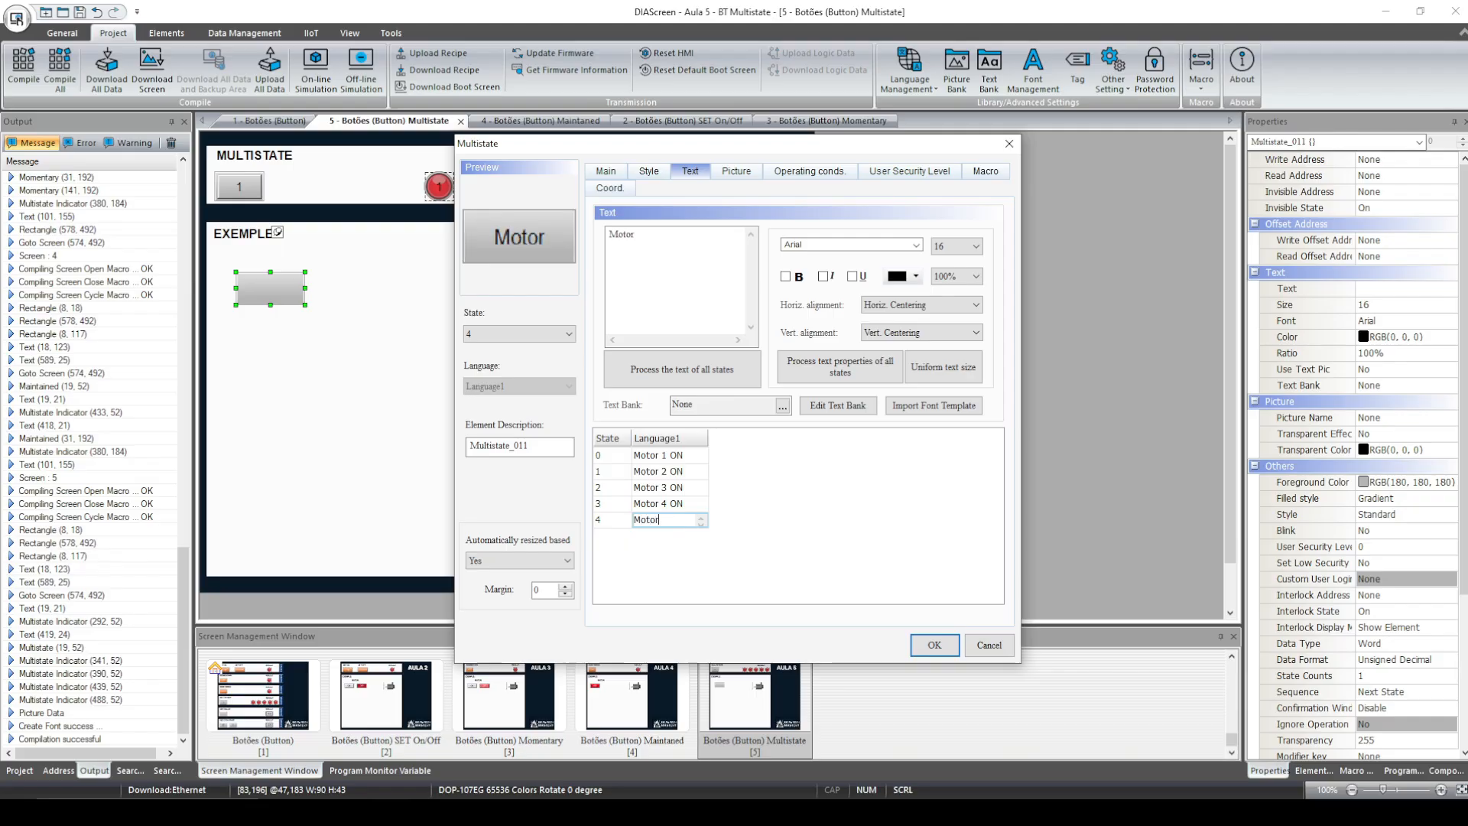
type(" 5 ON")
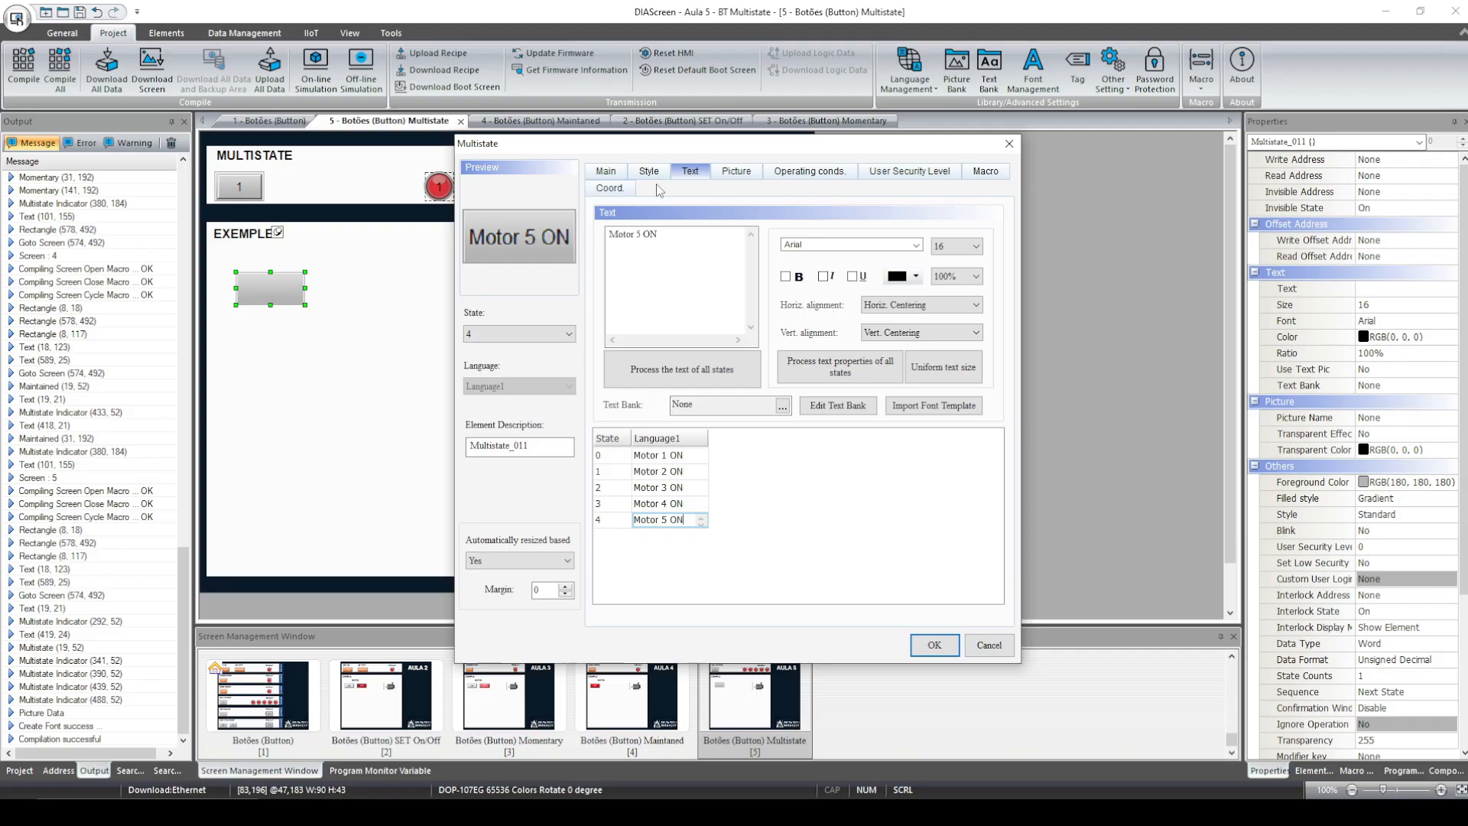
Step: Add a sixth state to the button and label state 5 "Motor OFF"
left_click(606, 170)
left_click(987, 296)
left_click(689, 170)
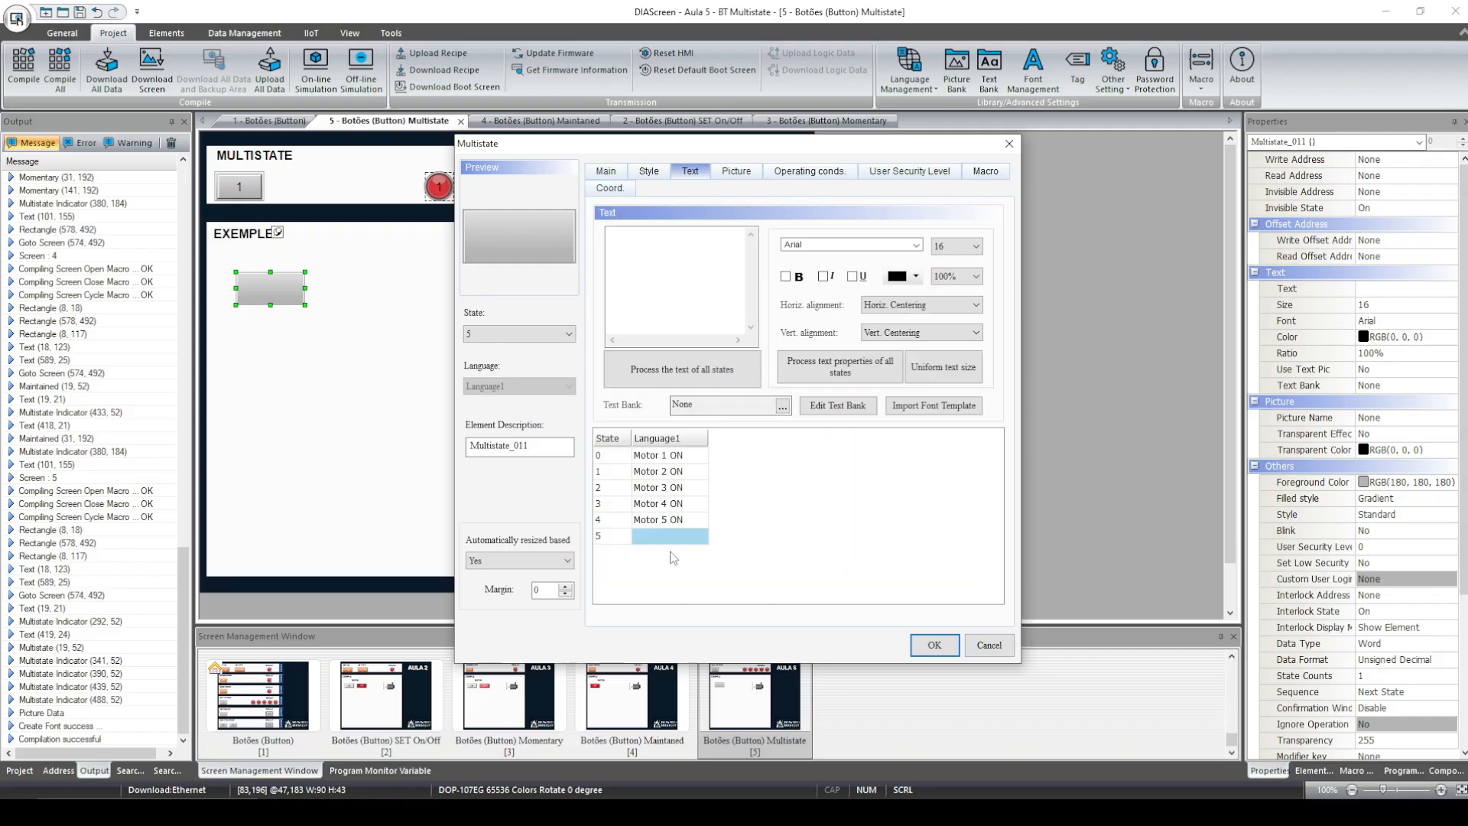
type("Motor")
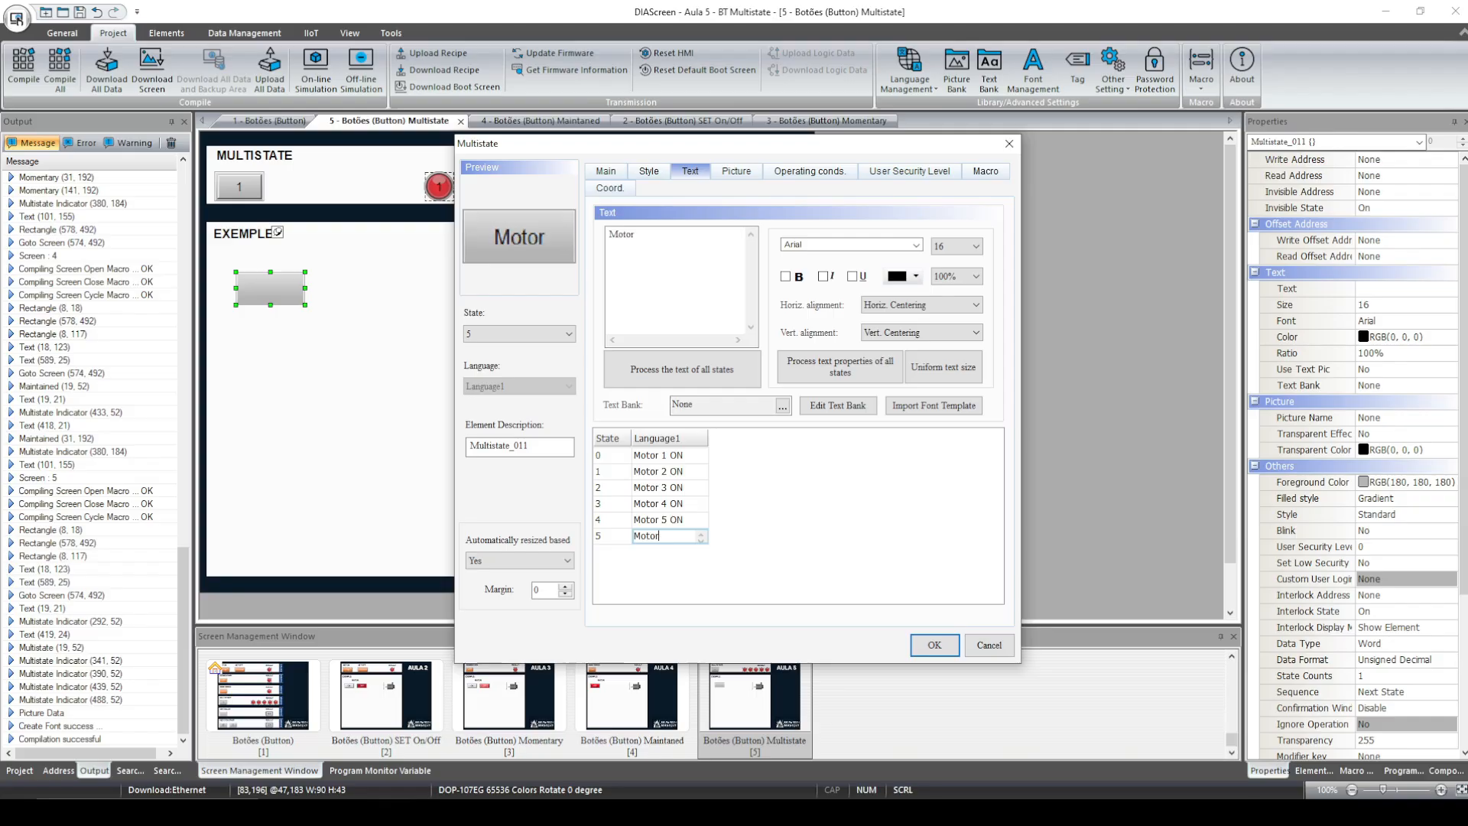
type(" OFF")
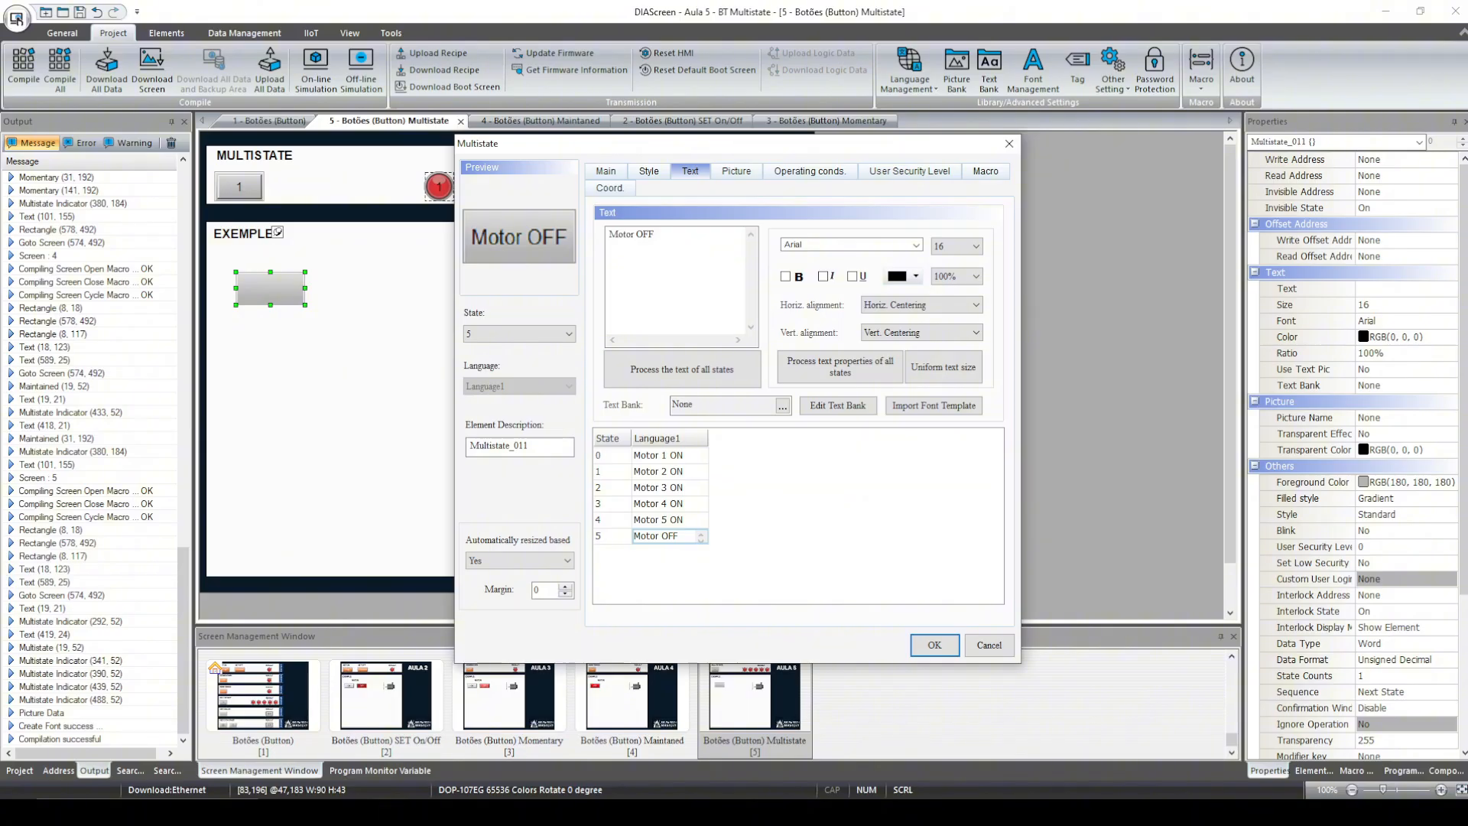
Step: Change the state 5 text to "All Motor OFF" and apply the Multistate button's settings
type("All")
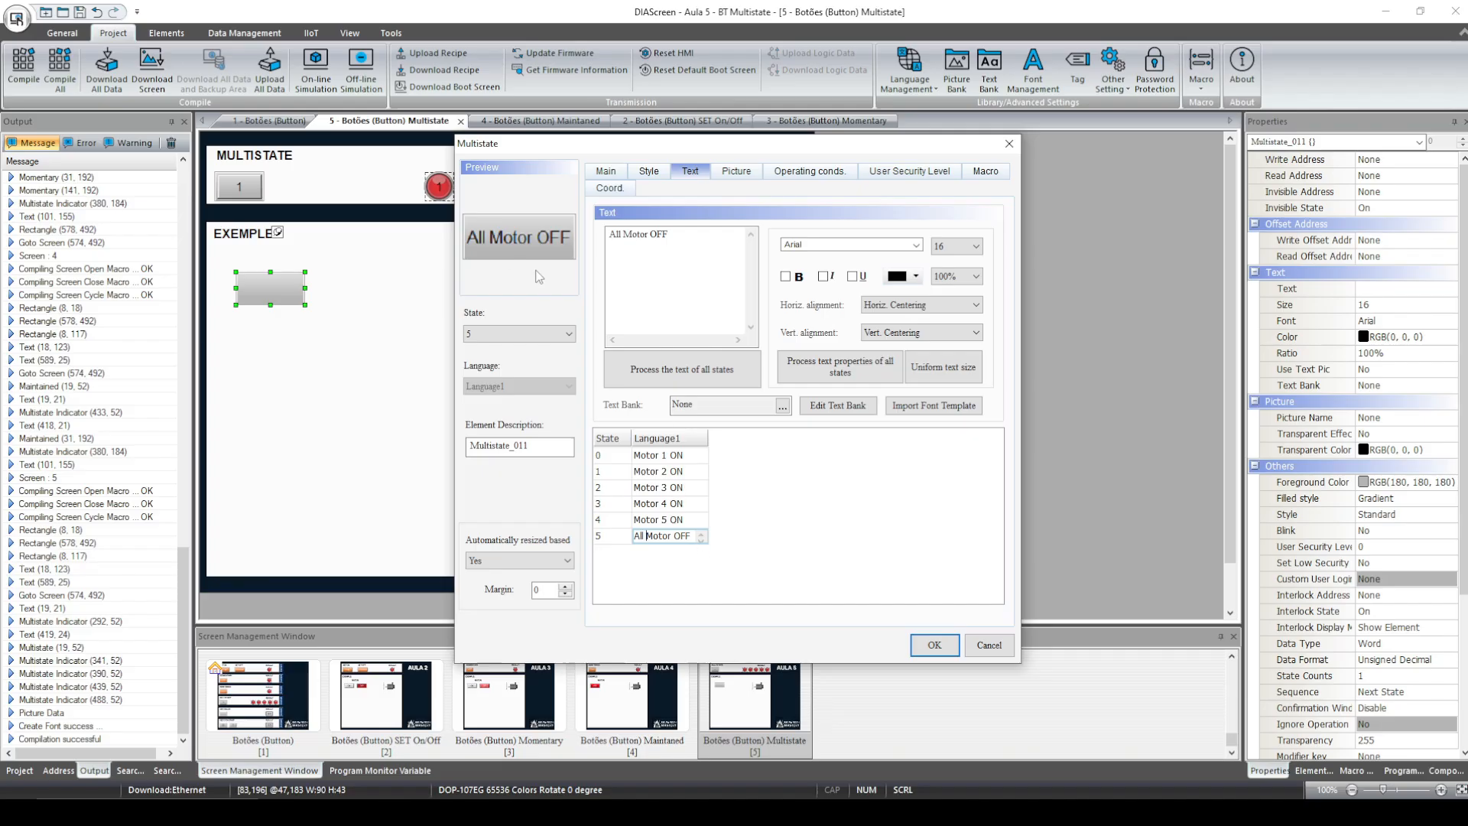
left_click(528, 811)
left_click(935, 646)
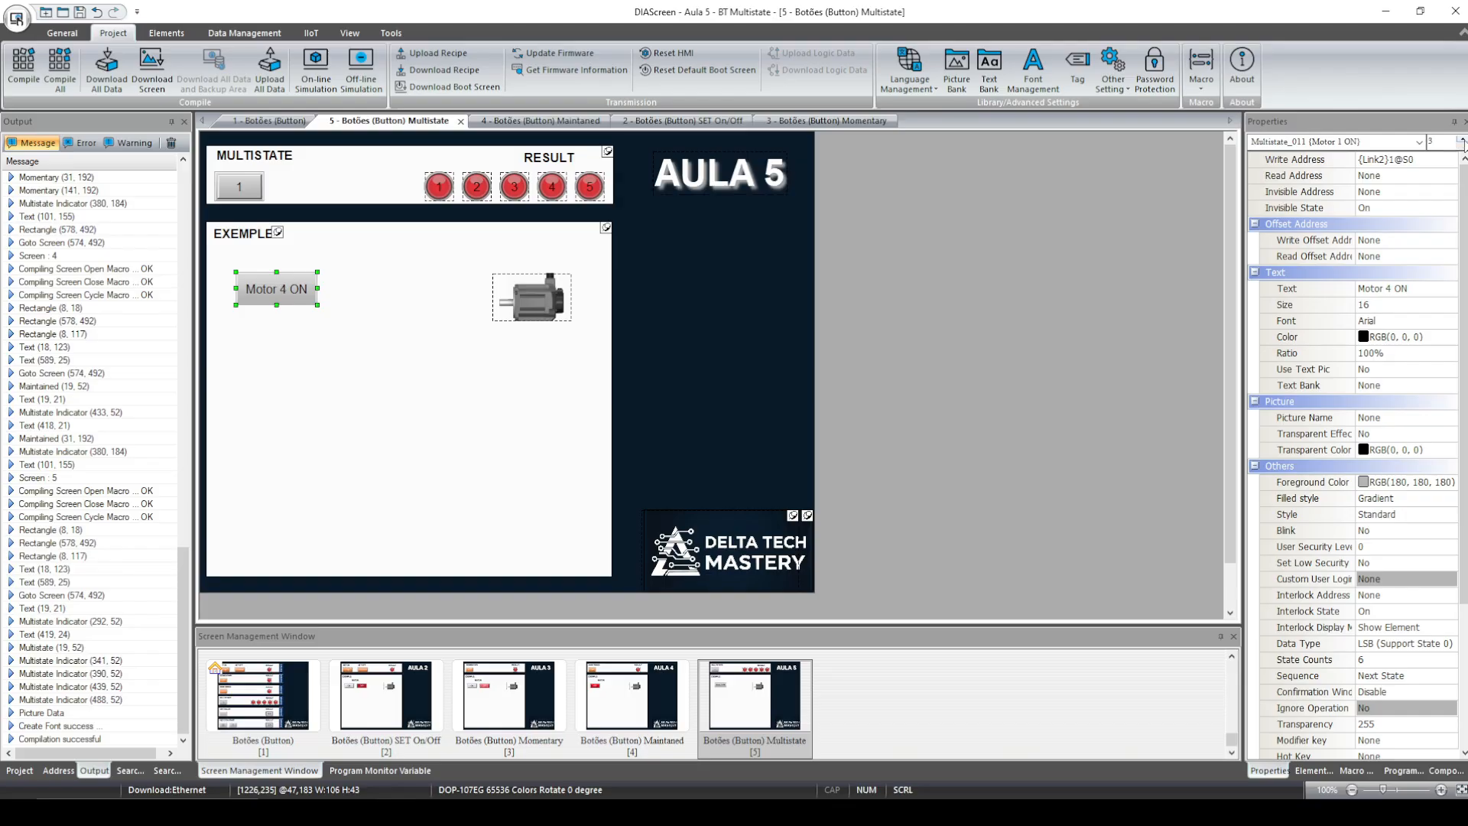
Step: Set the foreground color of the button's state 5 ("All Motor OFF") to red, RGB(255, 0, 0)
left_click(1462, 141)
left_click(1461, 145)
left_click(1462, 144)
left_click(1465, 141)
left_click(1465, 141)
left_click(1465, 140)
left_click(1434, 481)
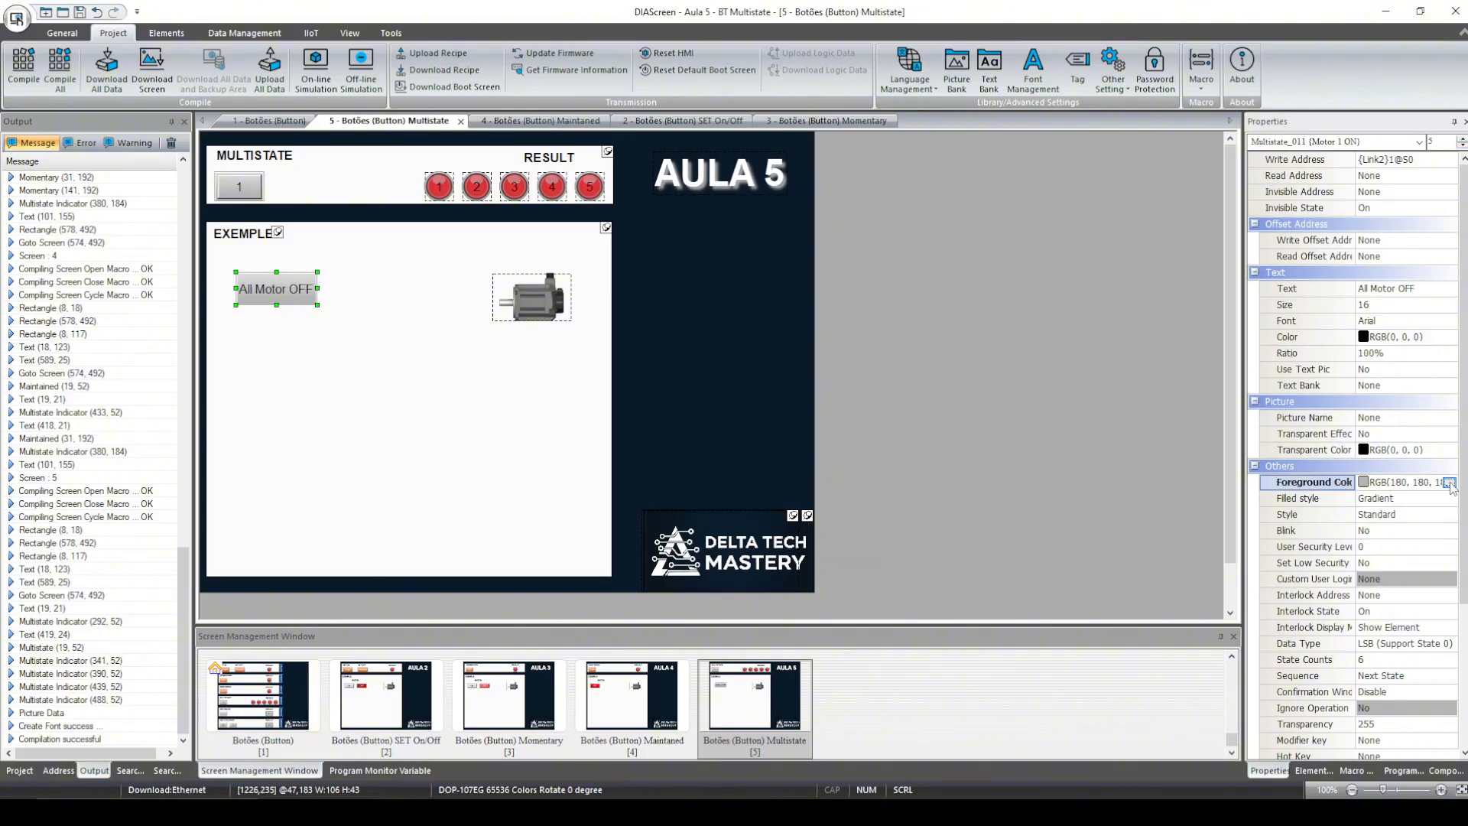
left_click(1450, 483)
left_click(533, 310)
left_click(855, 544)
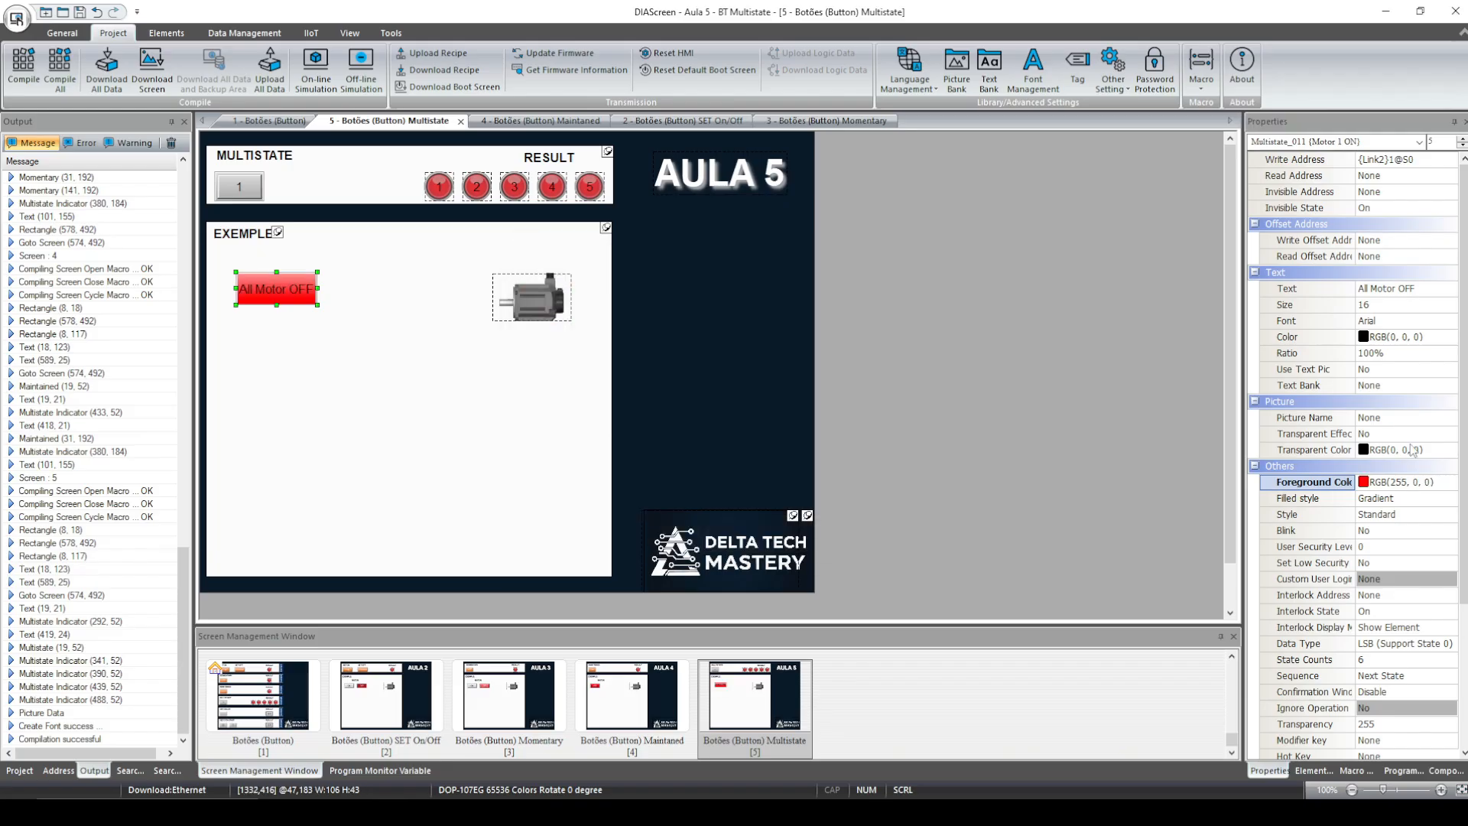
Step: Set the text color of the button's state 5 to white, RGB(255, 255, 255)
left_click(1438, 336)
left_click(1450, 336)
left_click(697, 394)
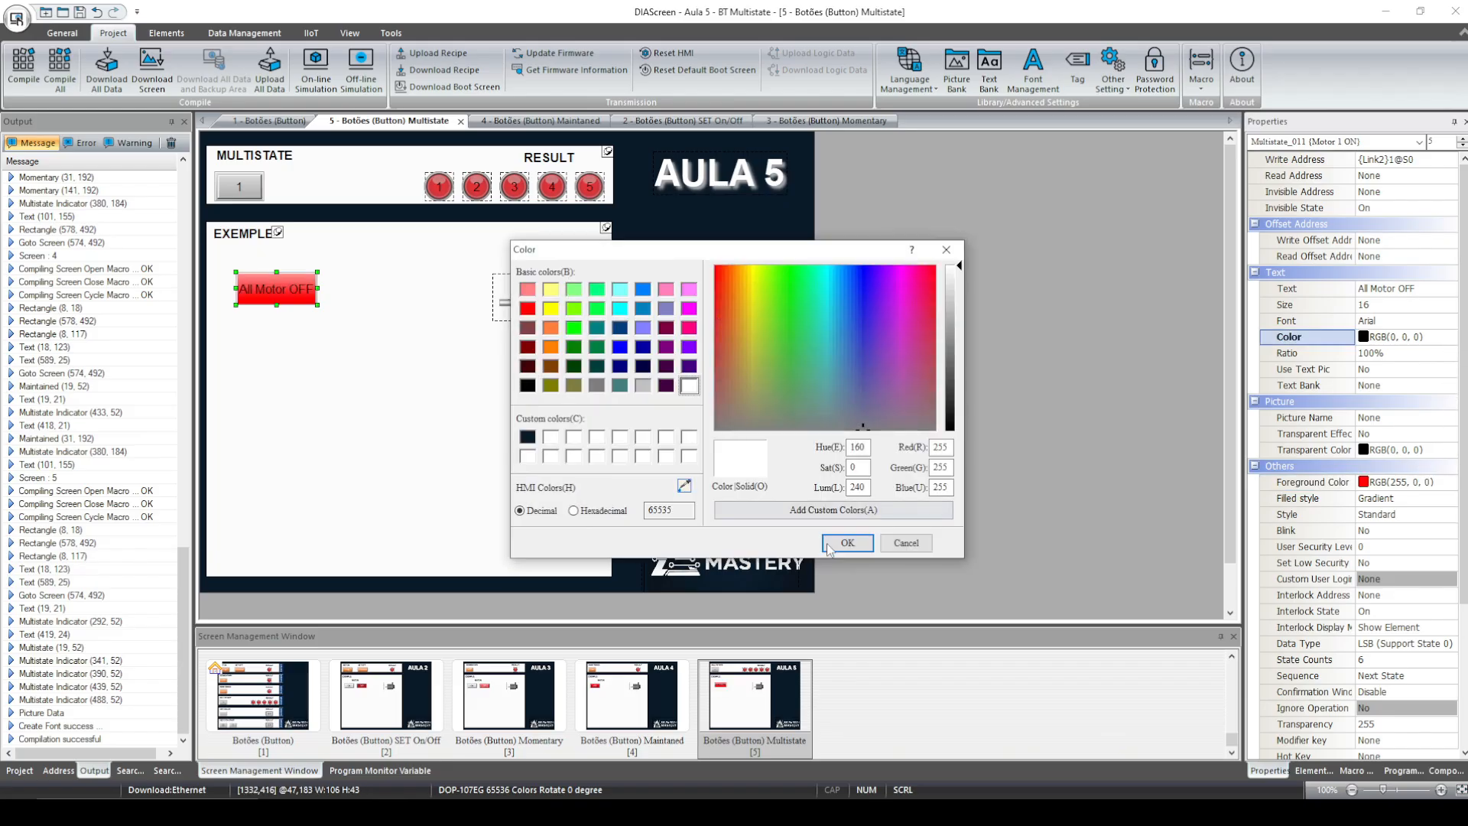
left_click(834, 541)
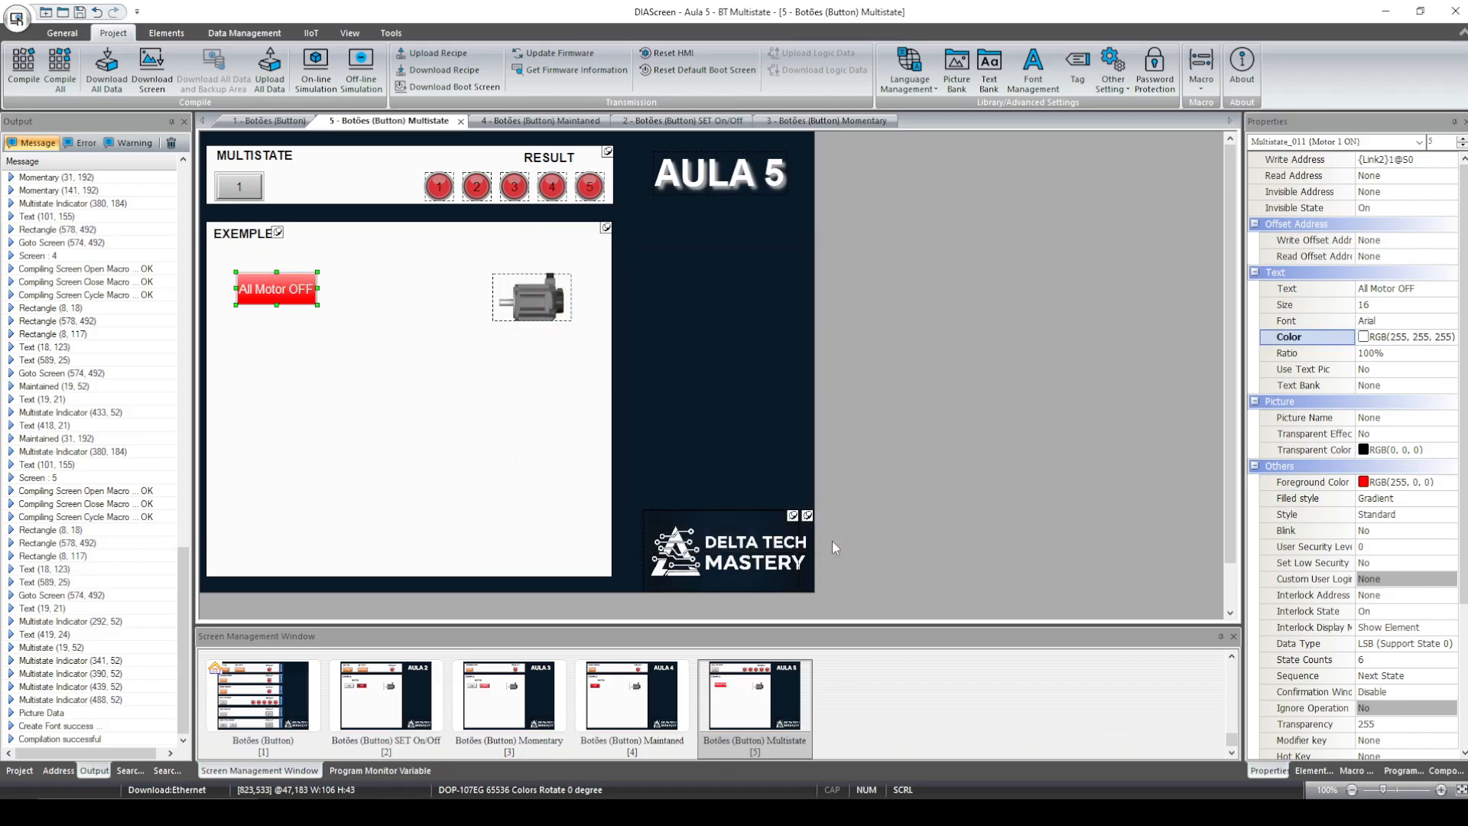
Step: Change the motor picture indicator's read address to Link2 device bit Y1.0
left_click(899, 309)
left_click(524, 311)
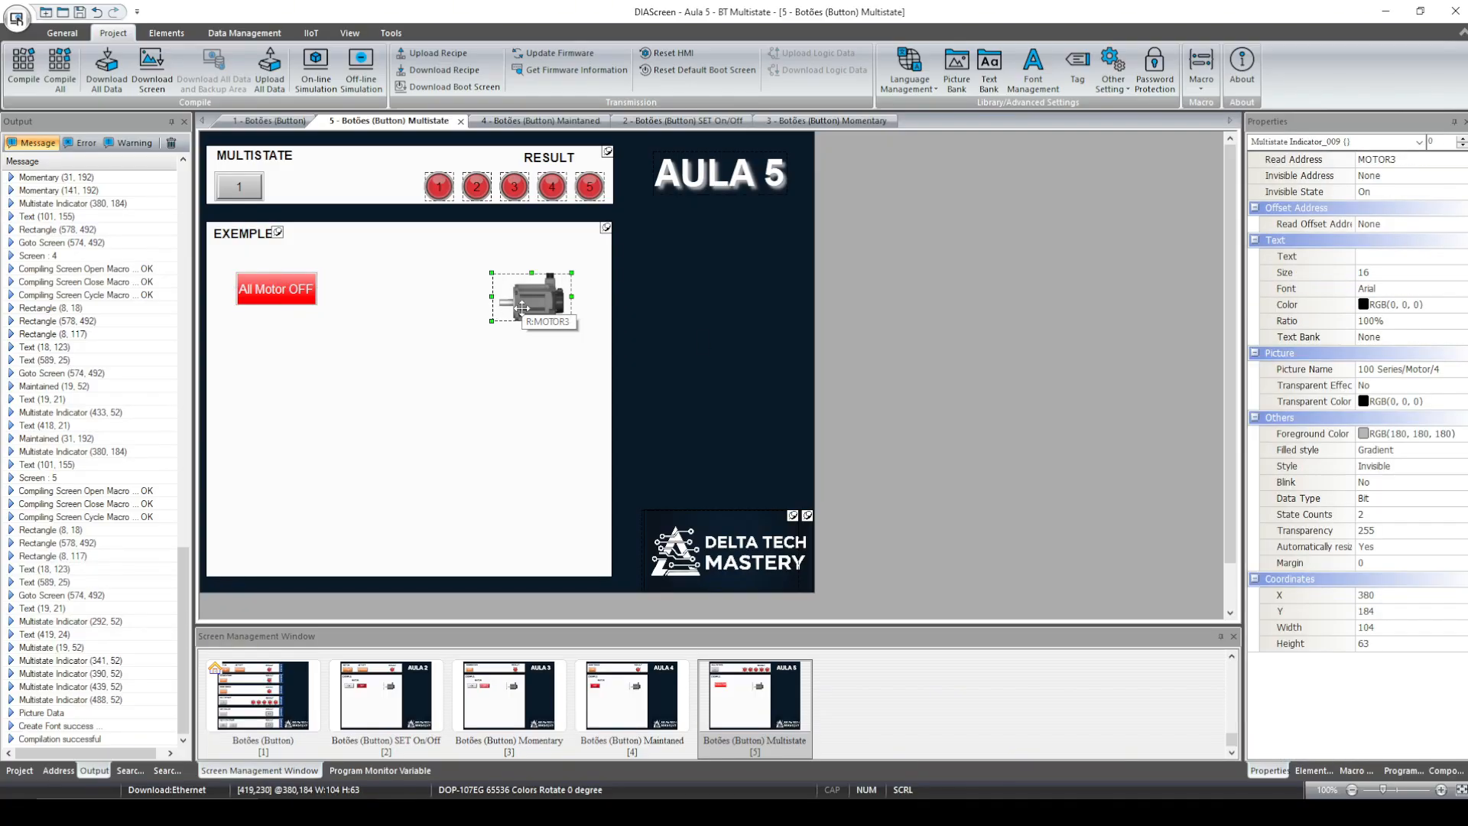
double_click(522, 307)
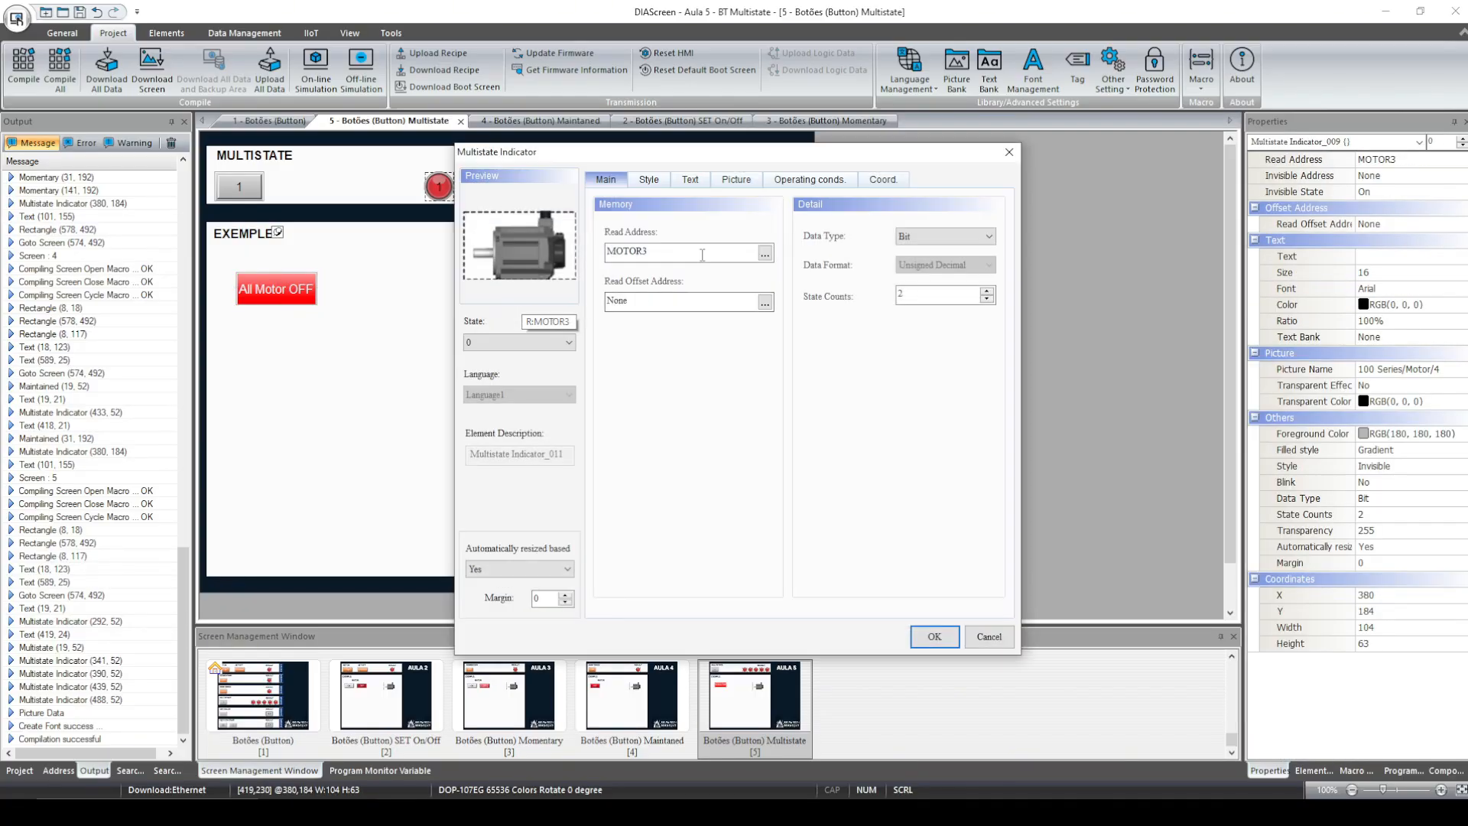
left_click(765, 257)
left_click(765, 209)
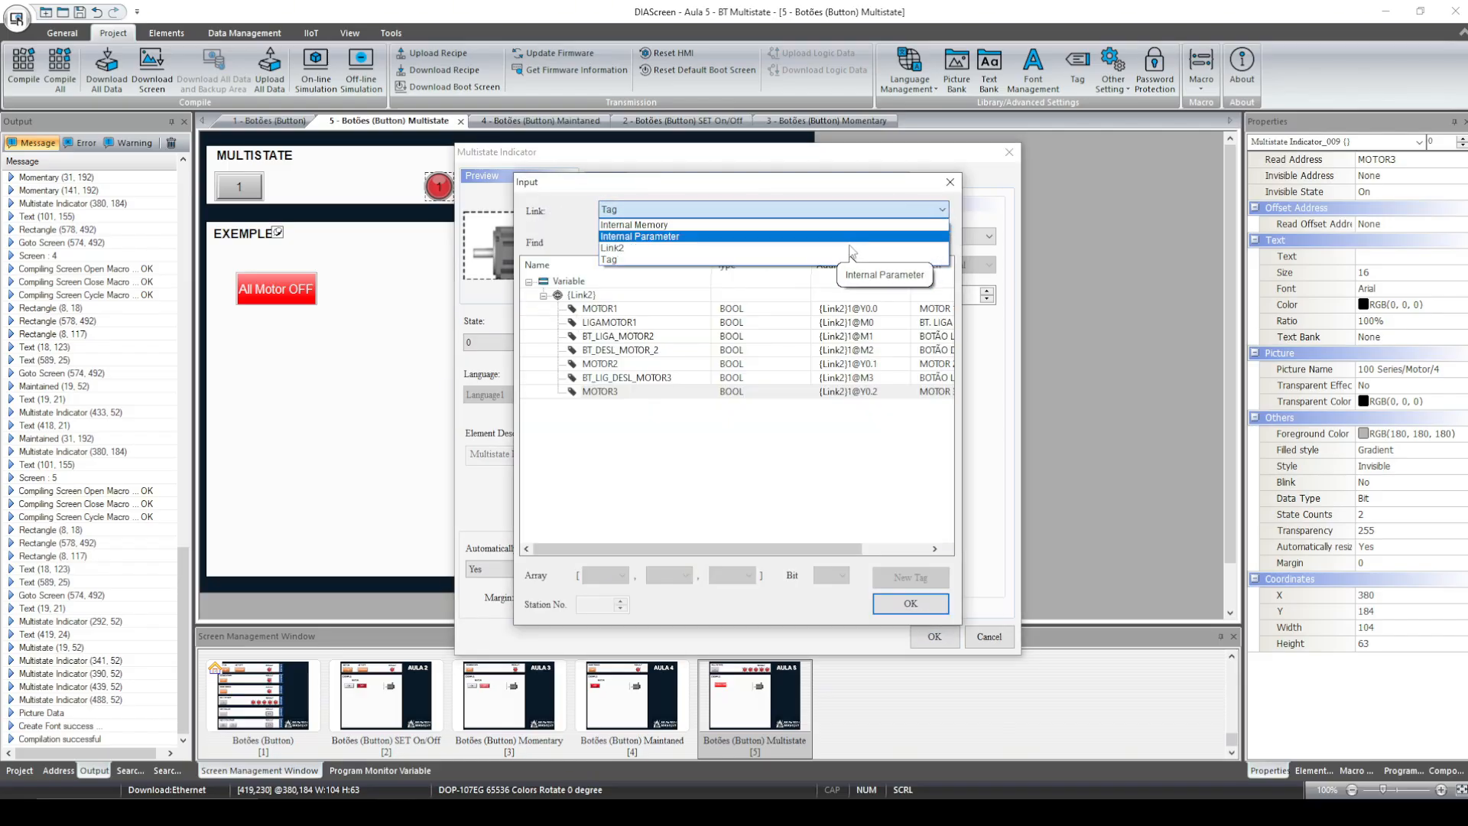
left_click(821, 271)
left_click(821, 272)
left_click(806, 298)
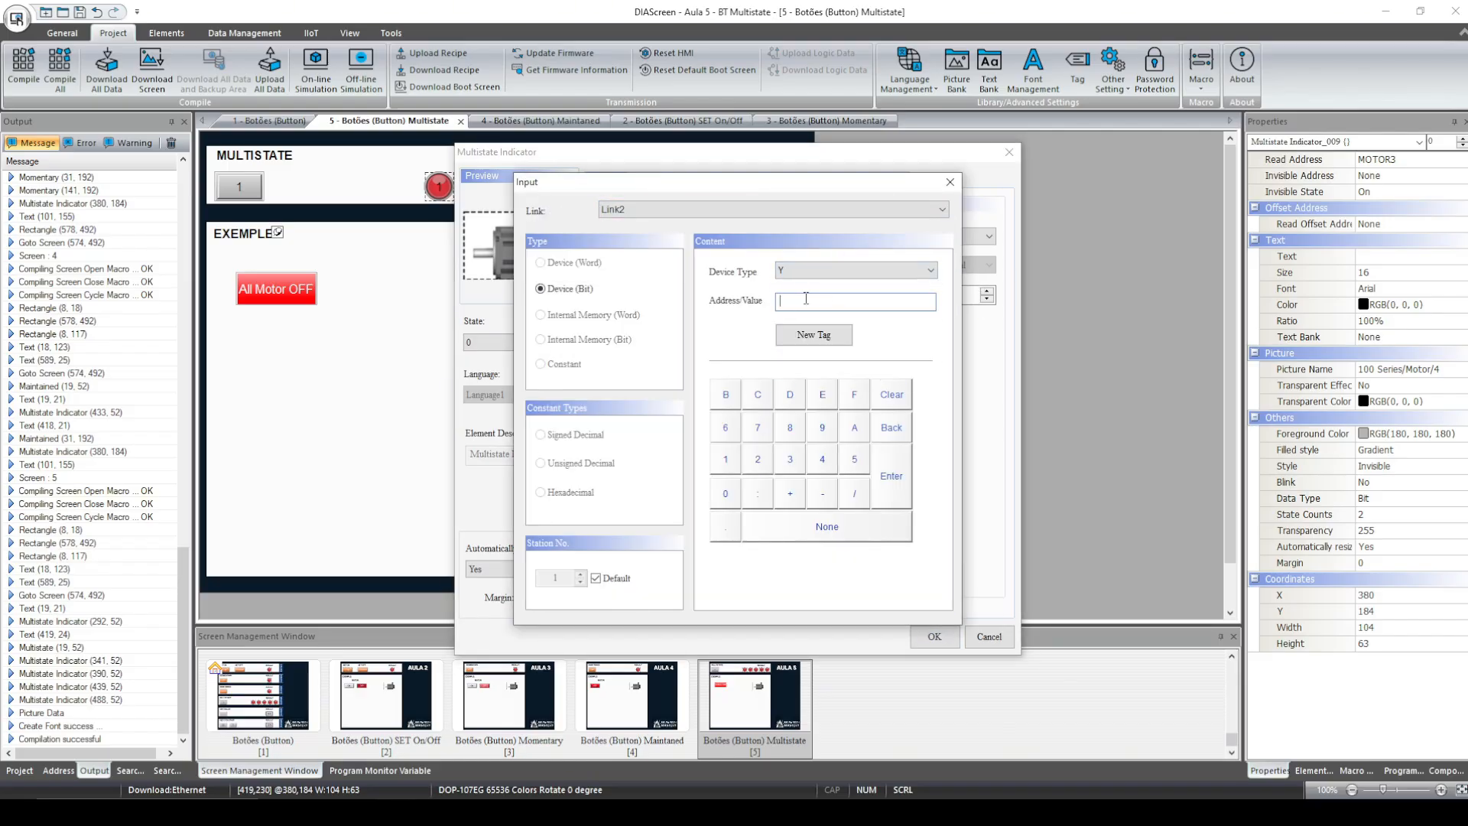
left_click(892, 476)
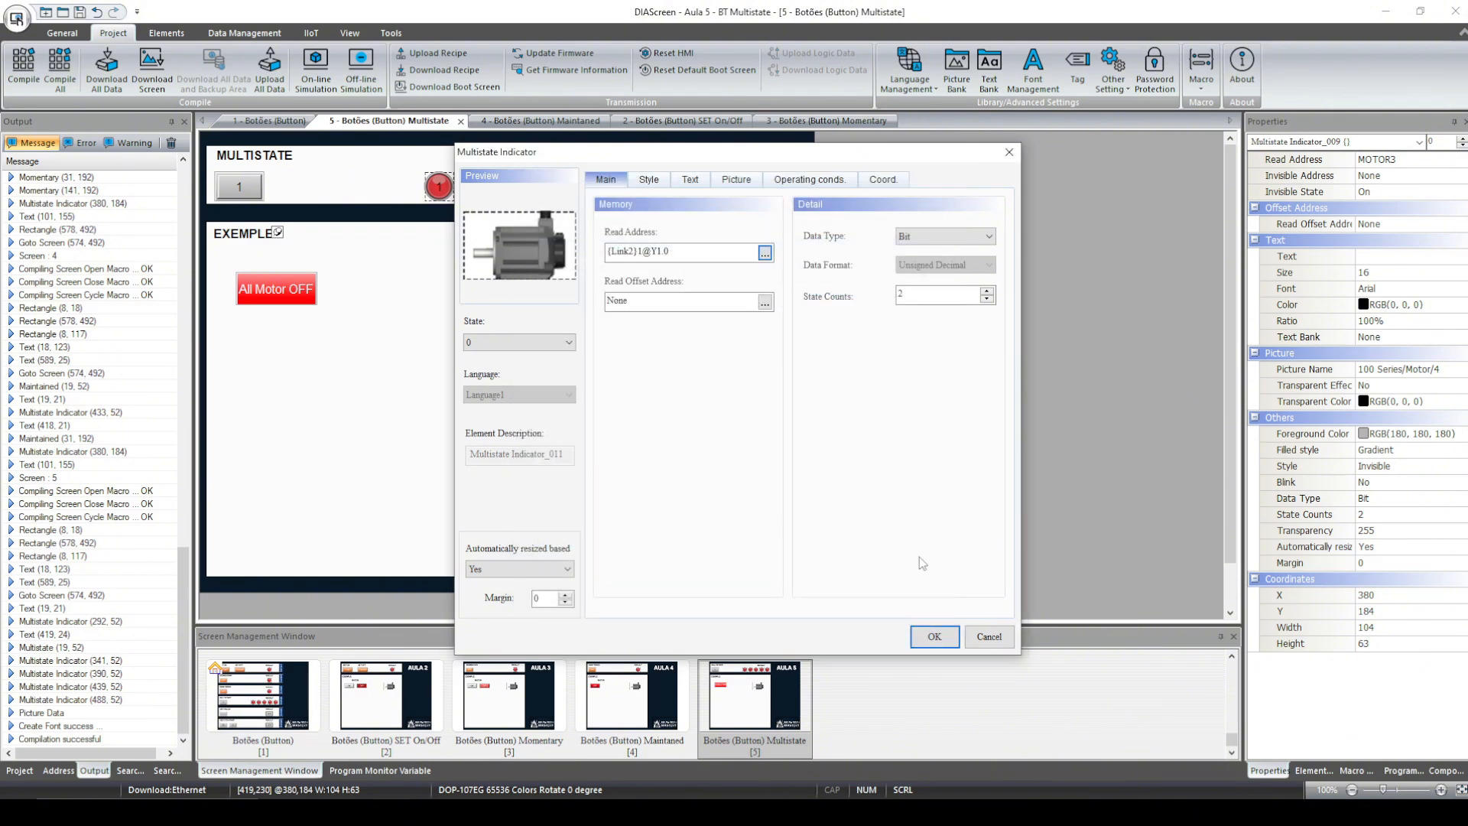
left_click(921, 638)
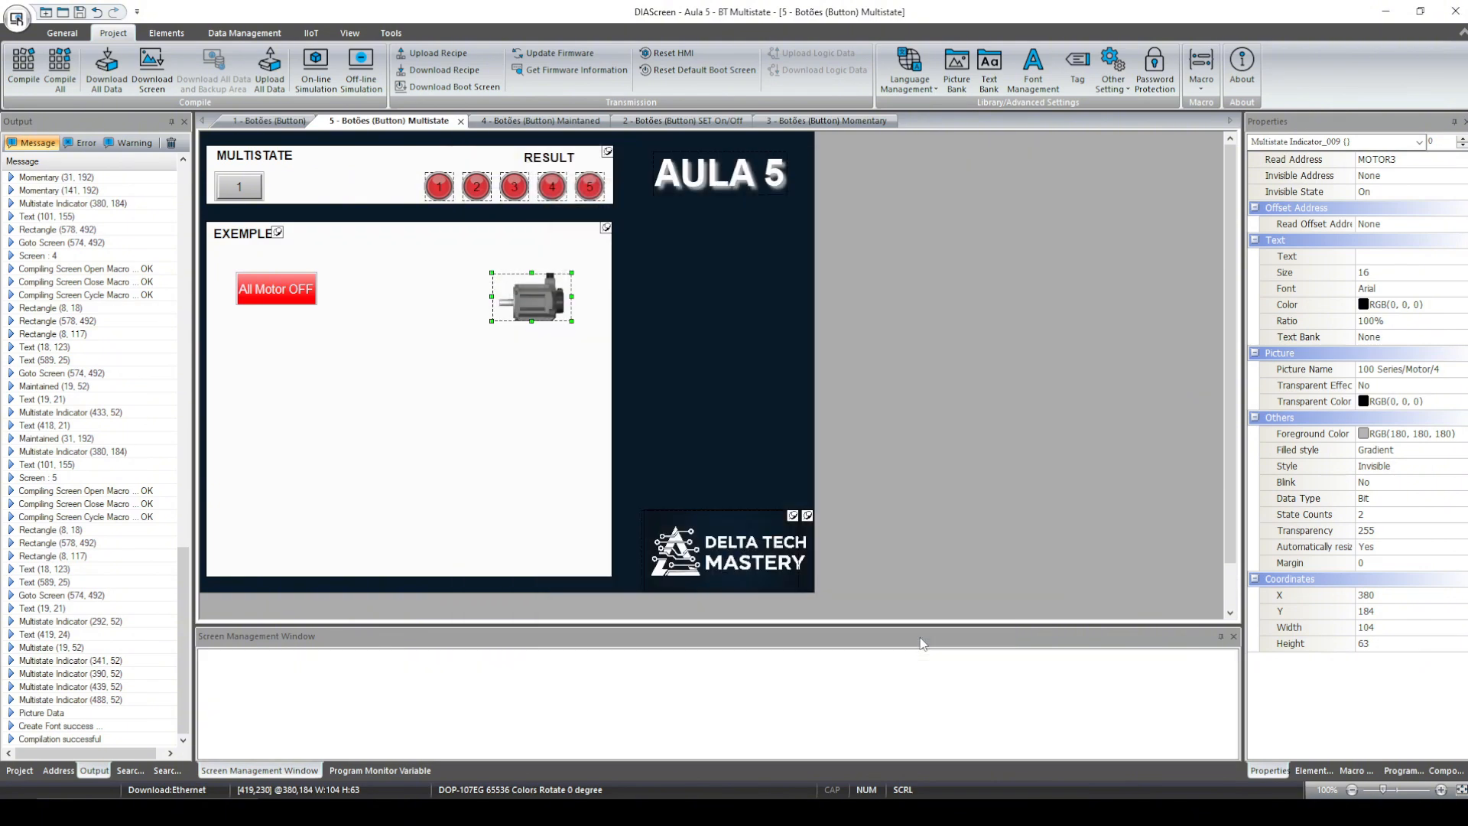
Step: Label the motor indicator "Motor 1" and set its text size to 12
left_click(1396, 258)
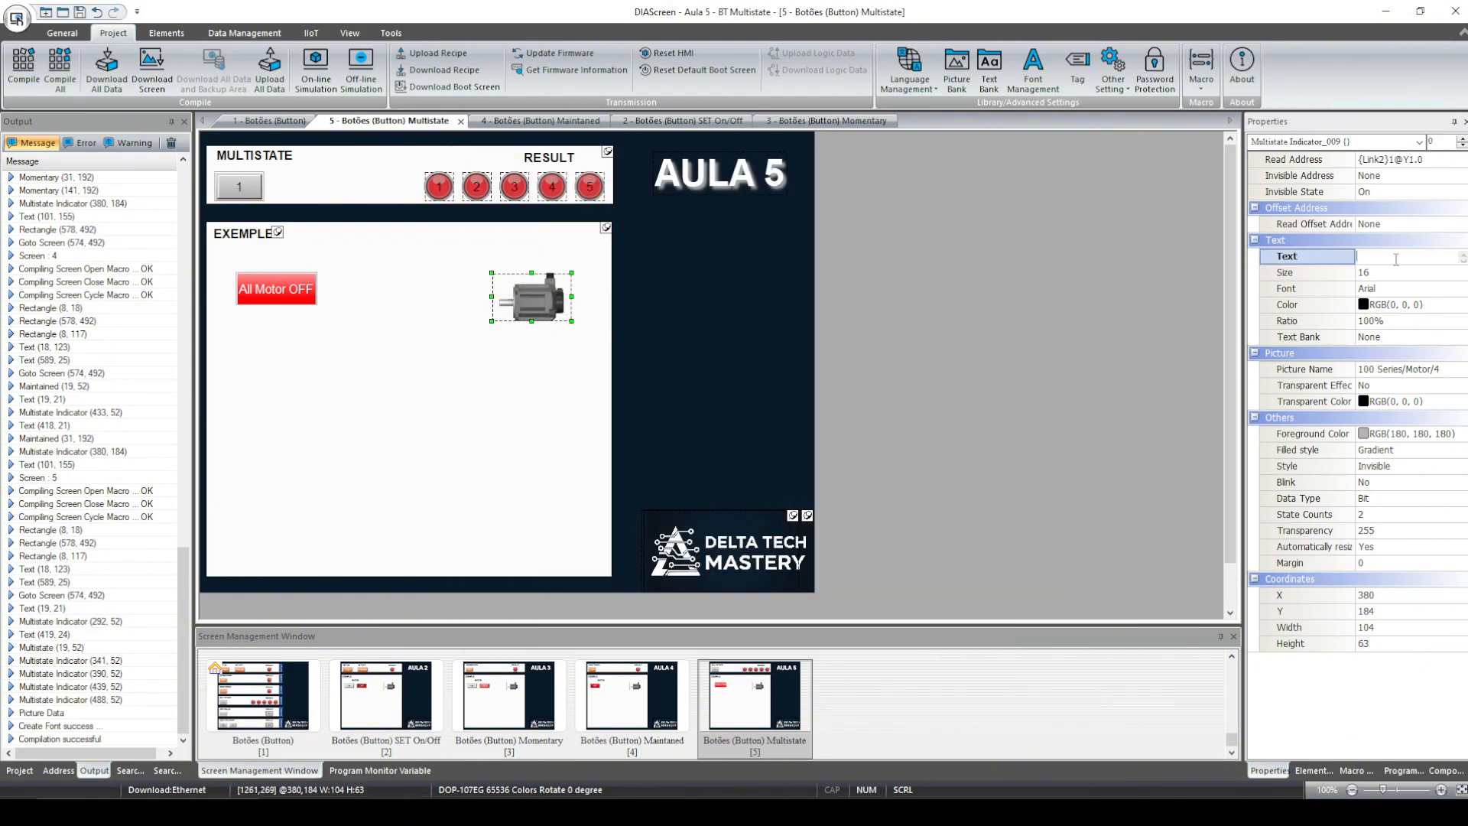
type("Motor 1")
left_click(1453, 274)
left_click(1435, 299)
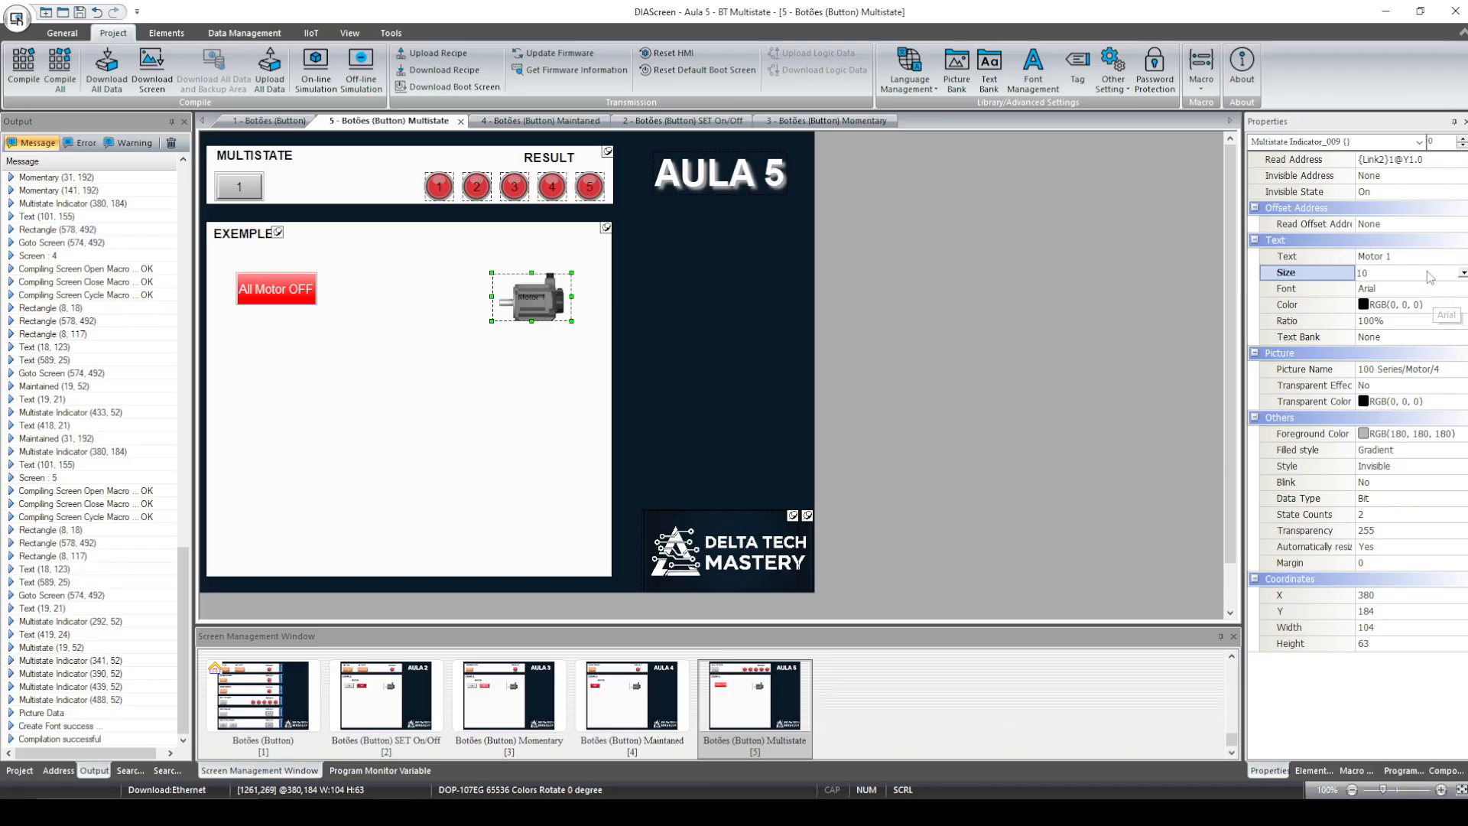
left_click(1415, 272)
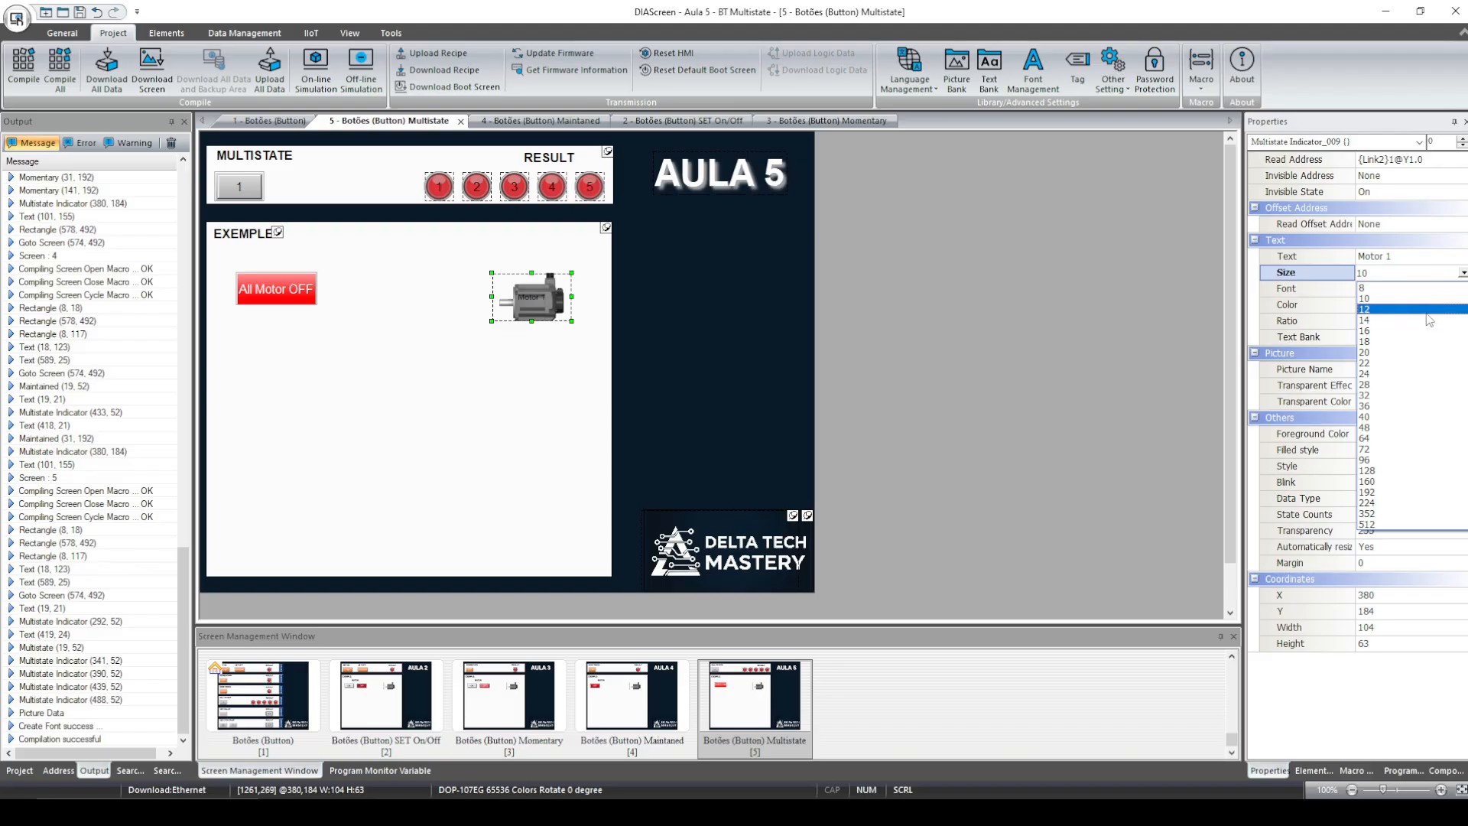
left_click(1429, 320)
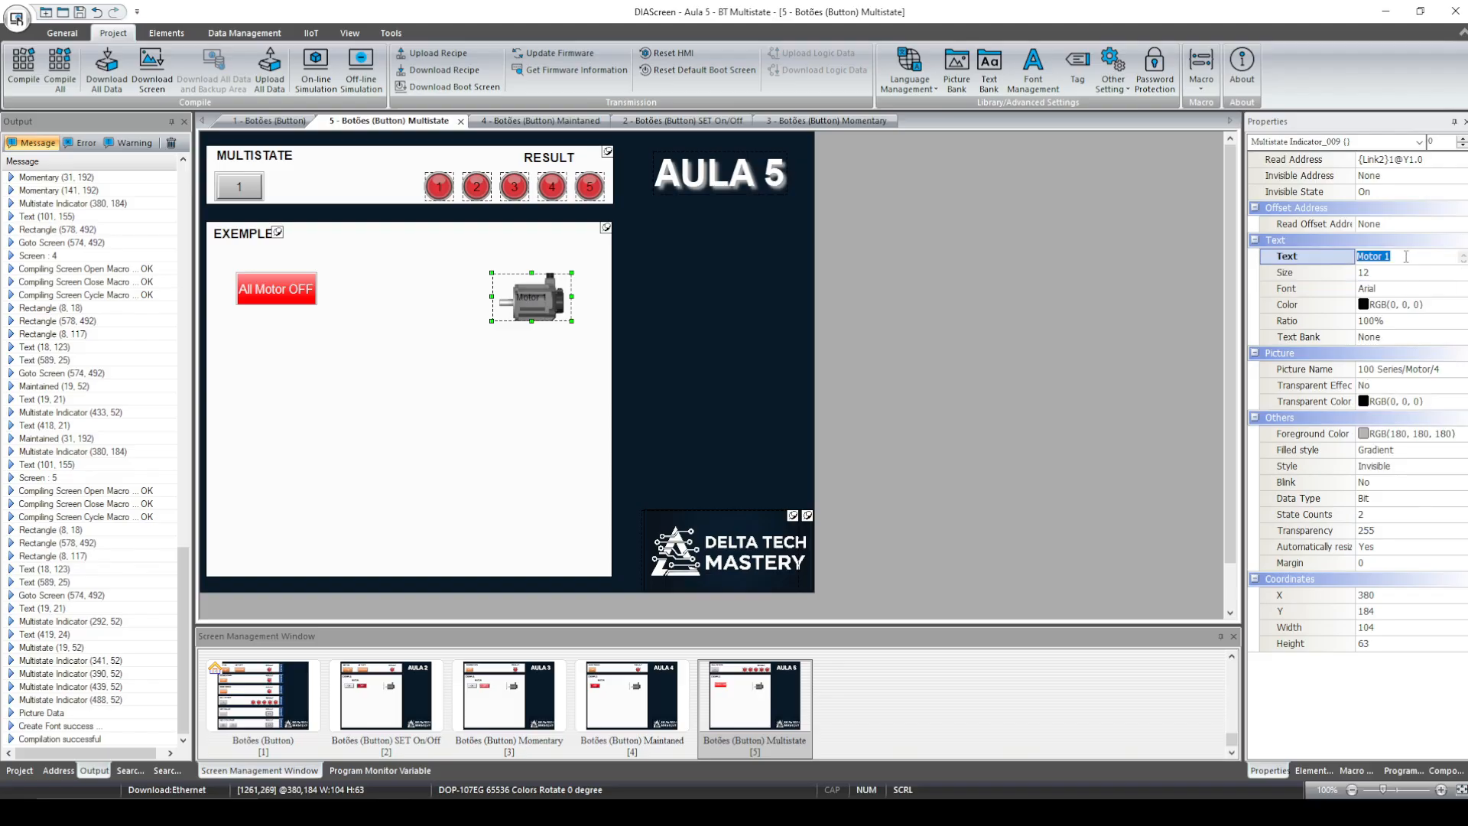
Step: Set the motor indicator's label color to white, RGB(255, 255, 255)
left_click(1457, 306)
left_click(1462, 305)
left_click(692, 386)
left_click(845, 546)
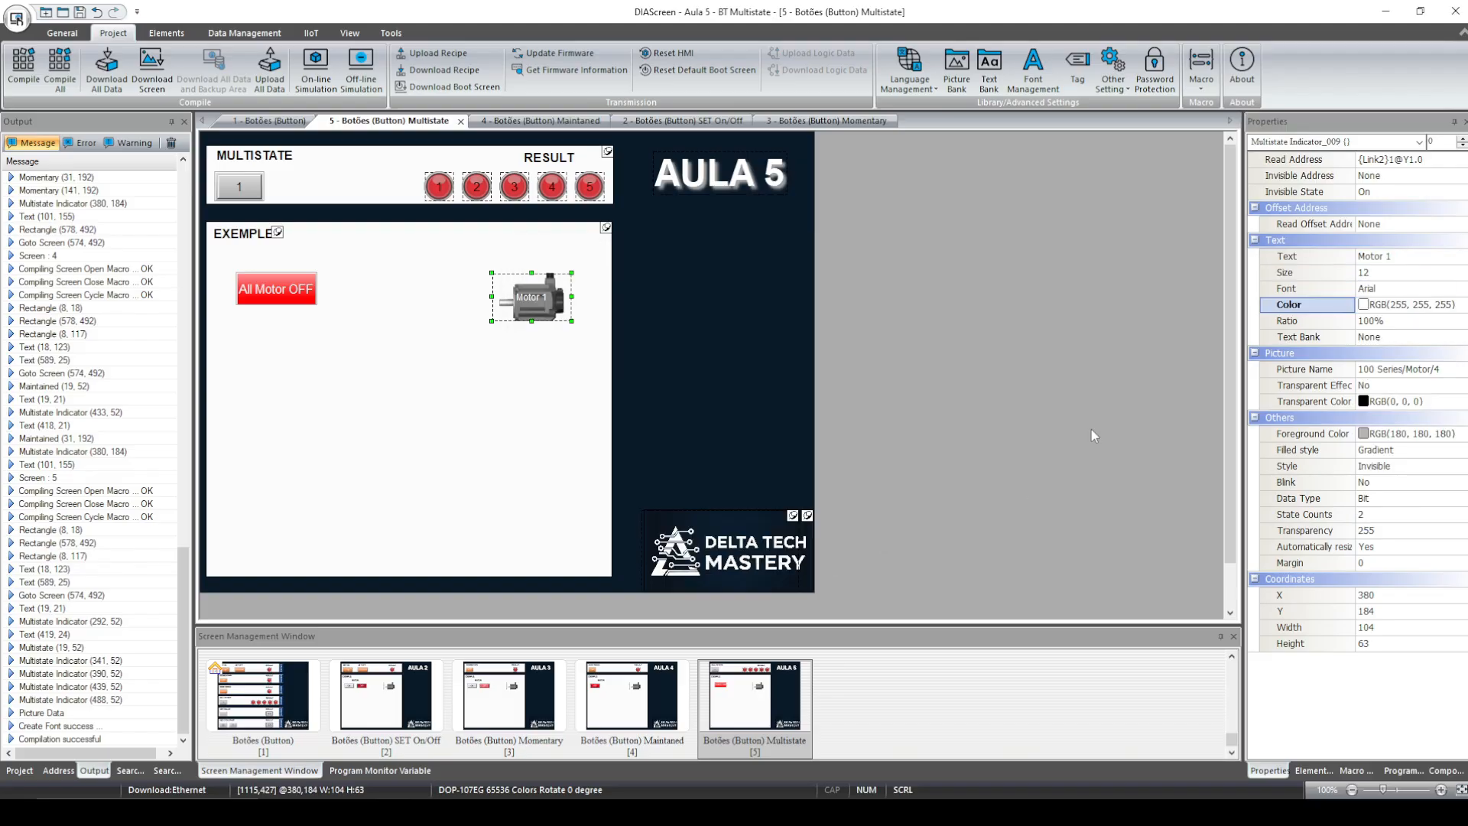
Step: Reduce the motor indicator's label size to 10 and make the text bold
left_click(1420, 275)
left_click(1427, 304)
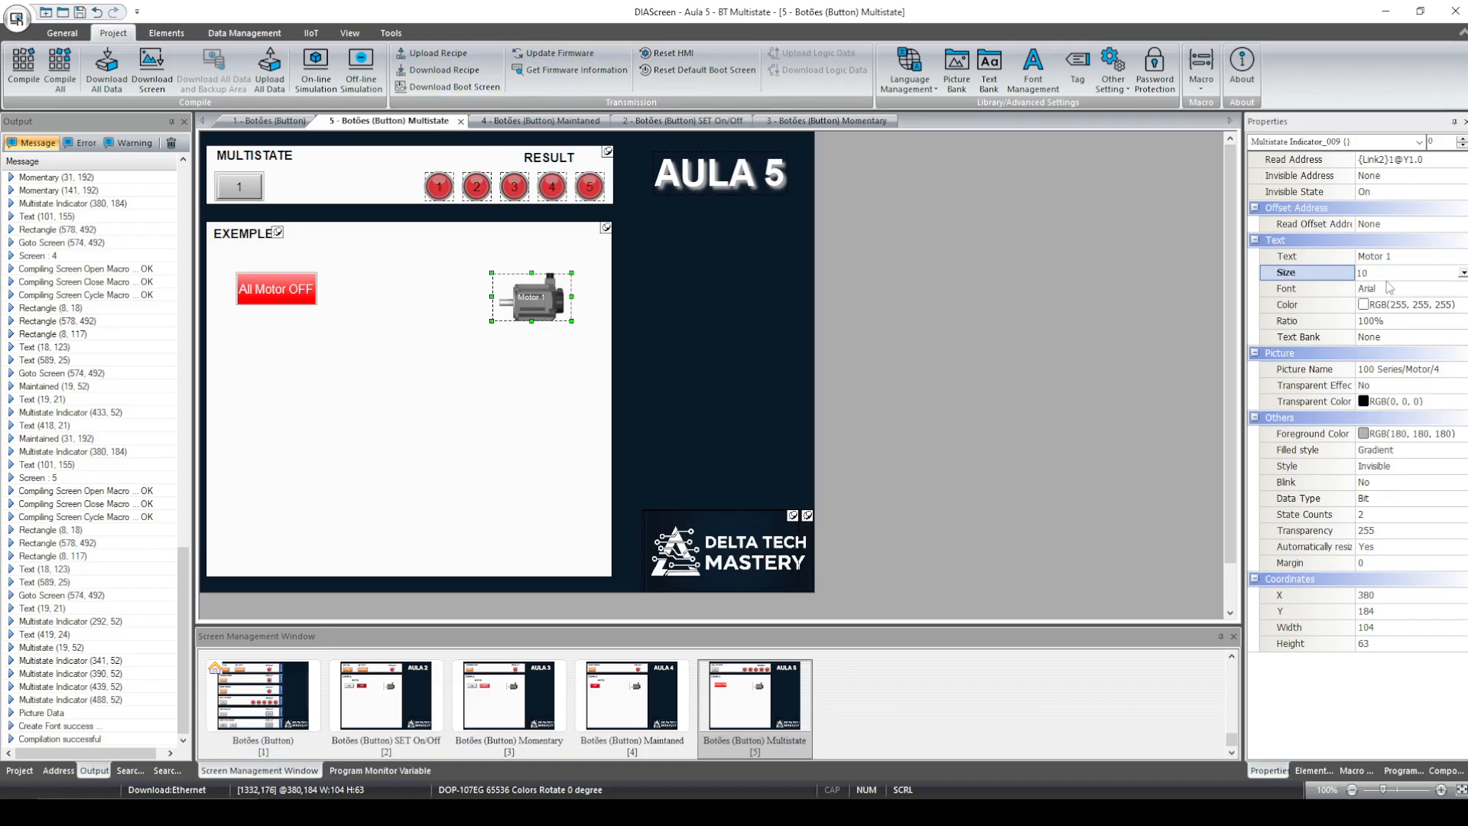
left_click(62, 33)
left_click(471, 82)
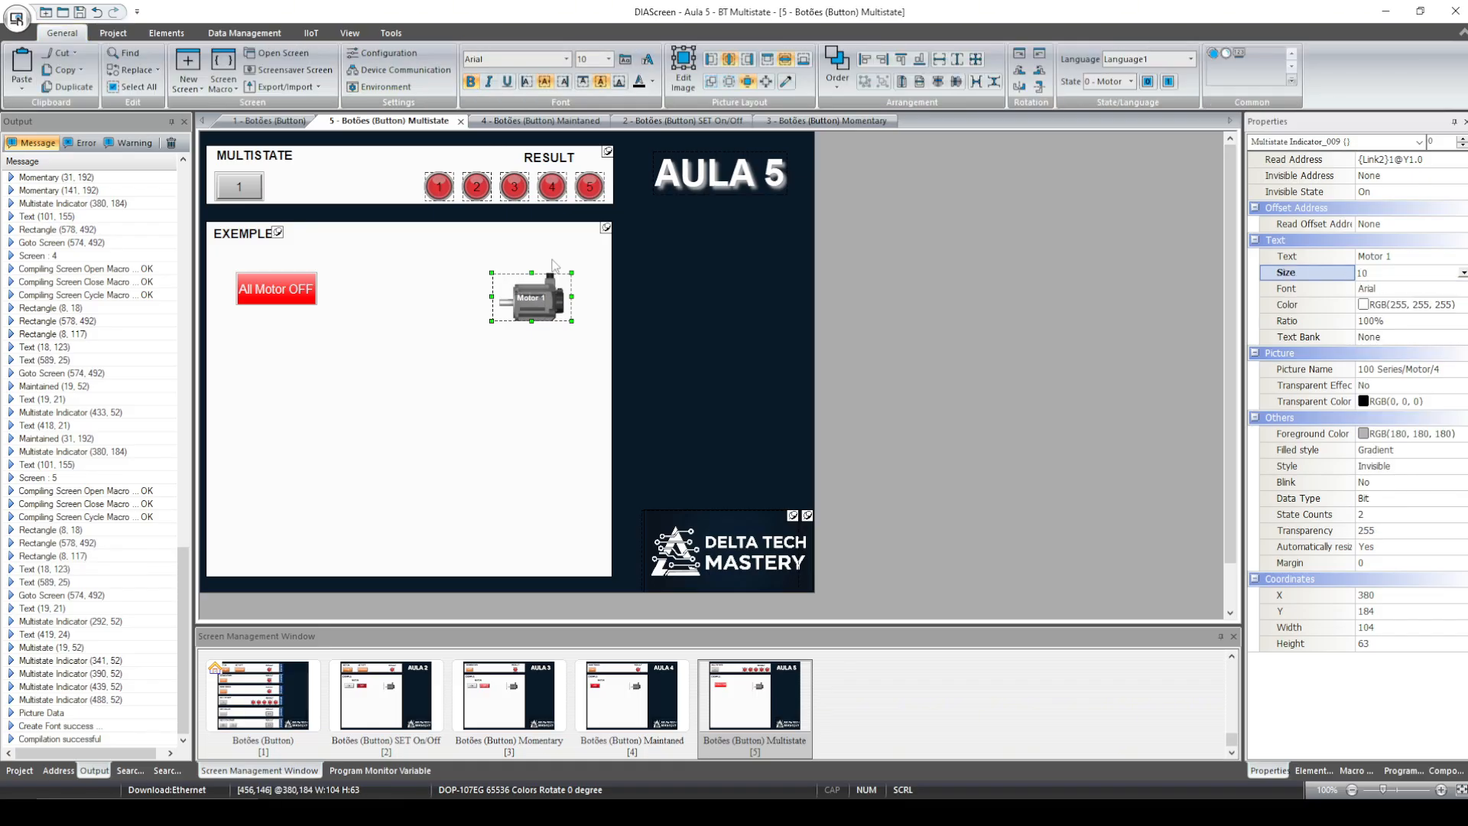
left_click(1427, 259)
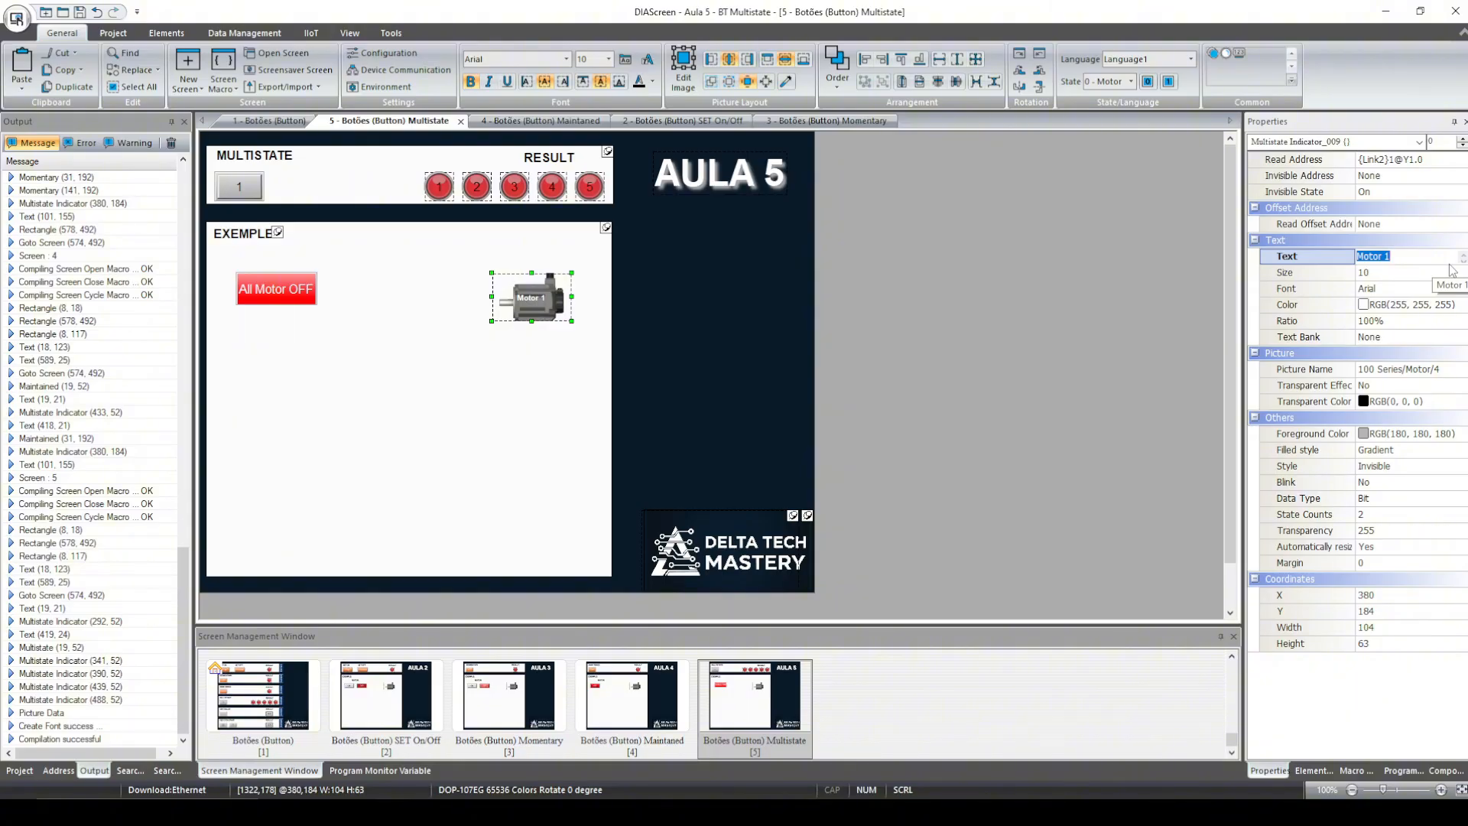
Step: Duplicate the motor indicator into five rows with 10-pixel vertical spacing, read/write offset 1 and automatic text numbering from 1, and check the copies' read addresses
right_click(544, 312)
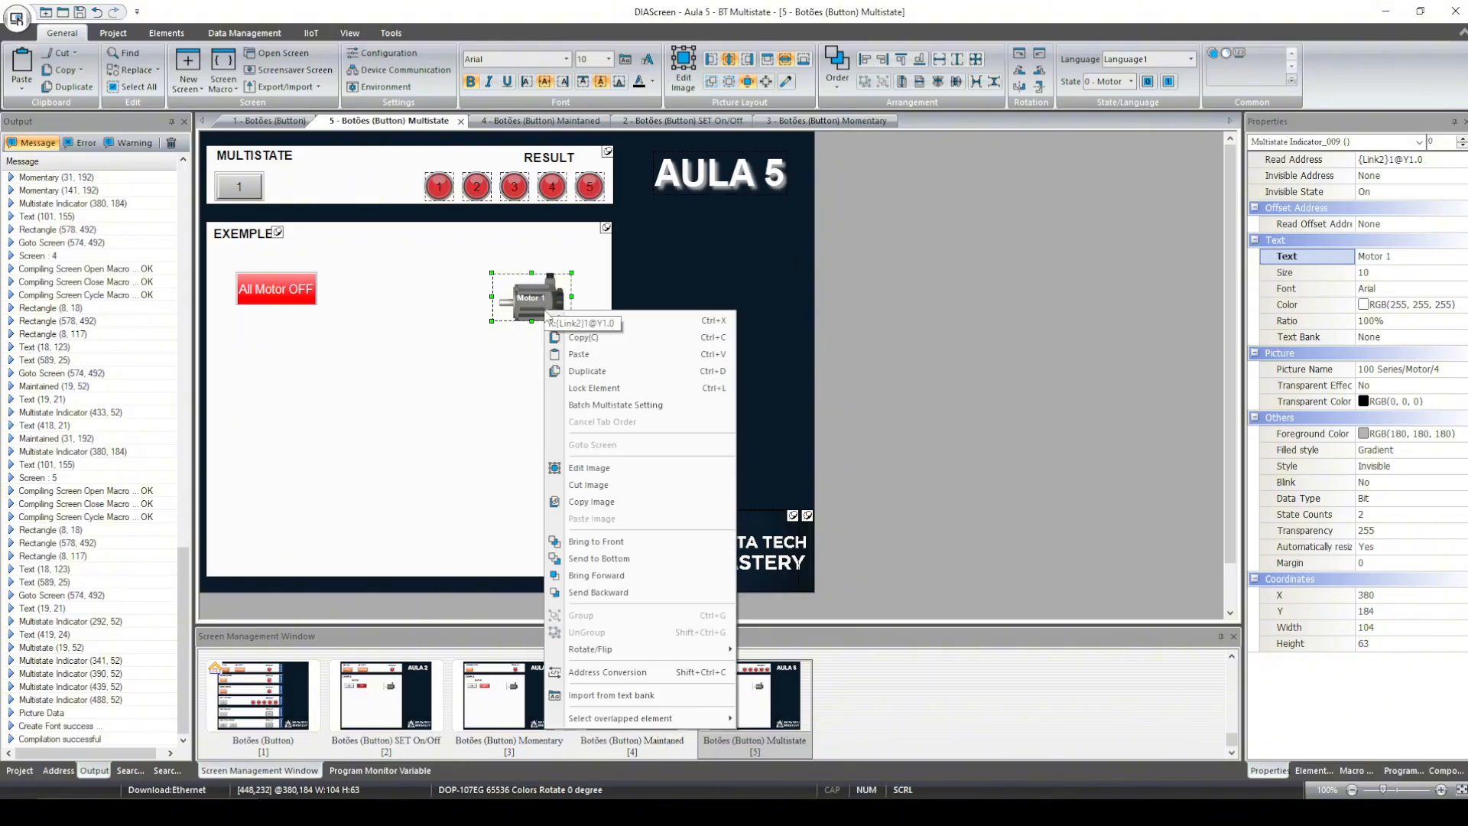
left_click(587, 371)
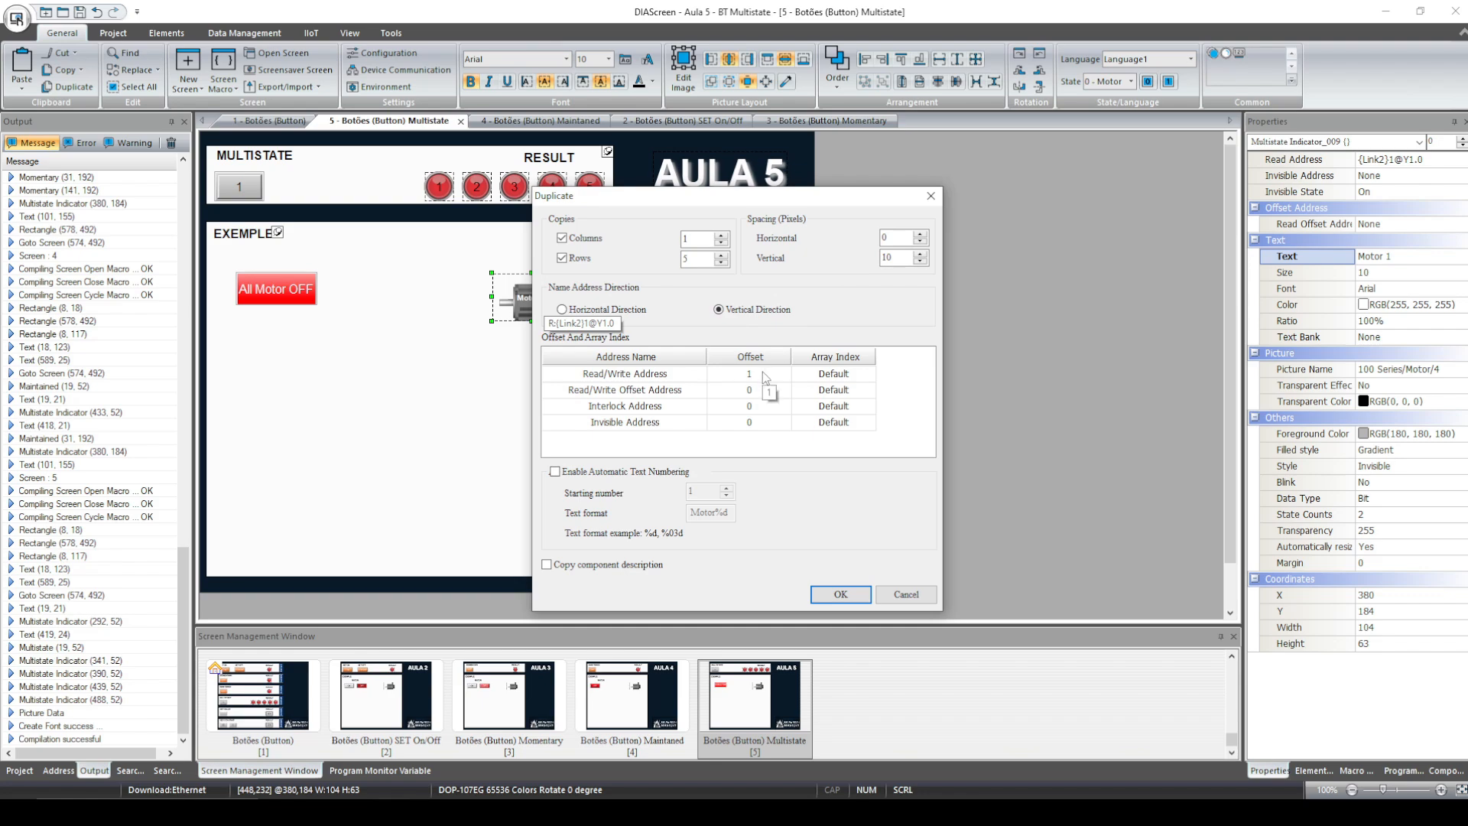
left_click(556, 472)
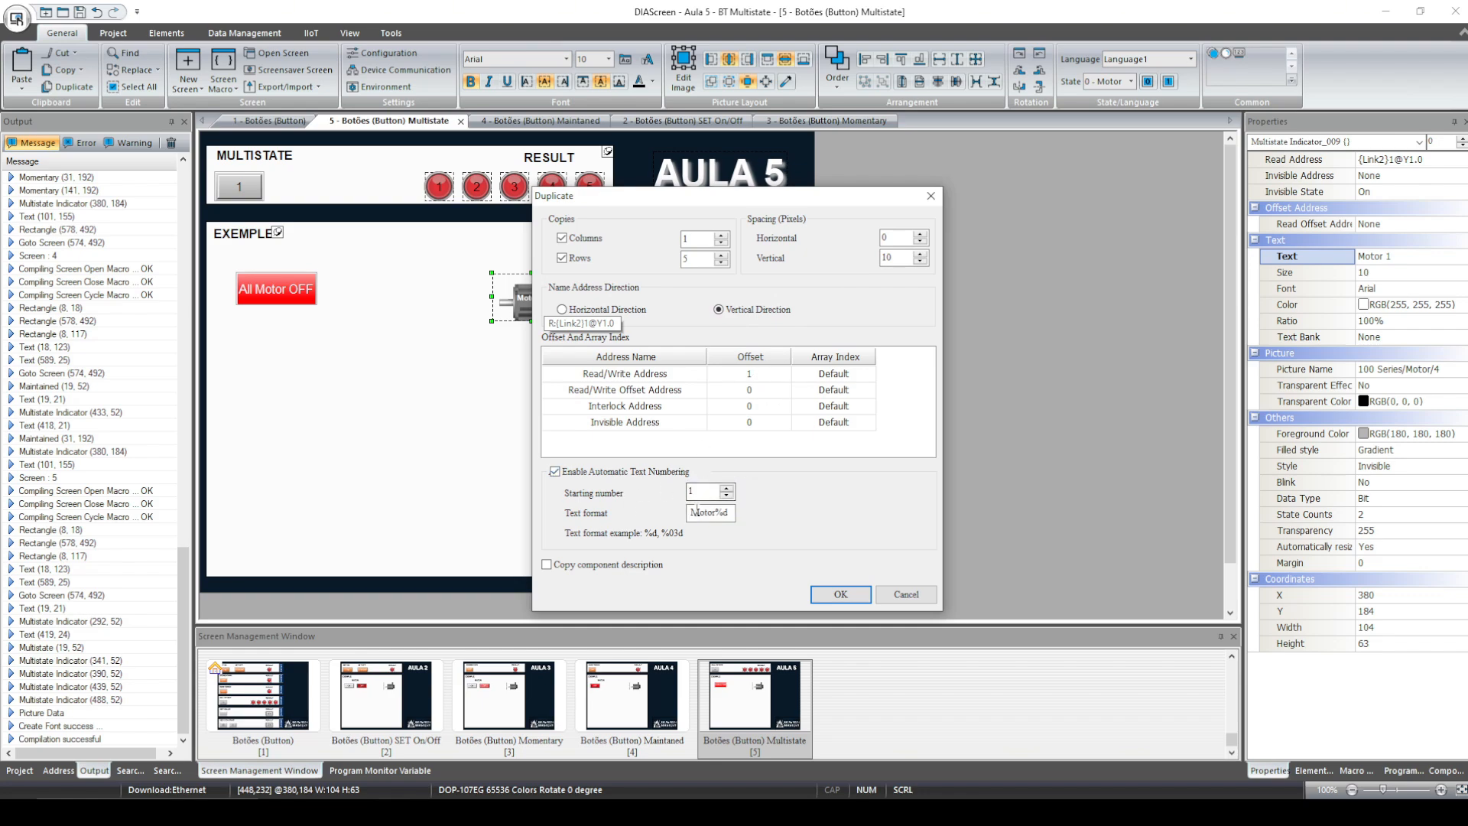
left_click(841, 594)
left_click(545, 349)
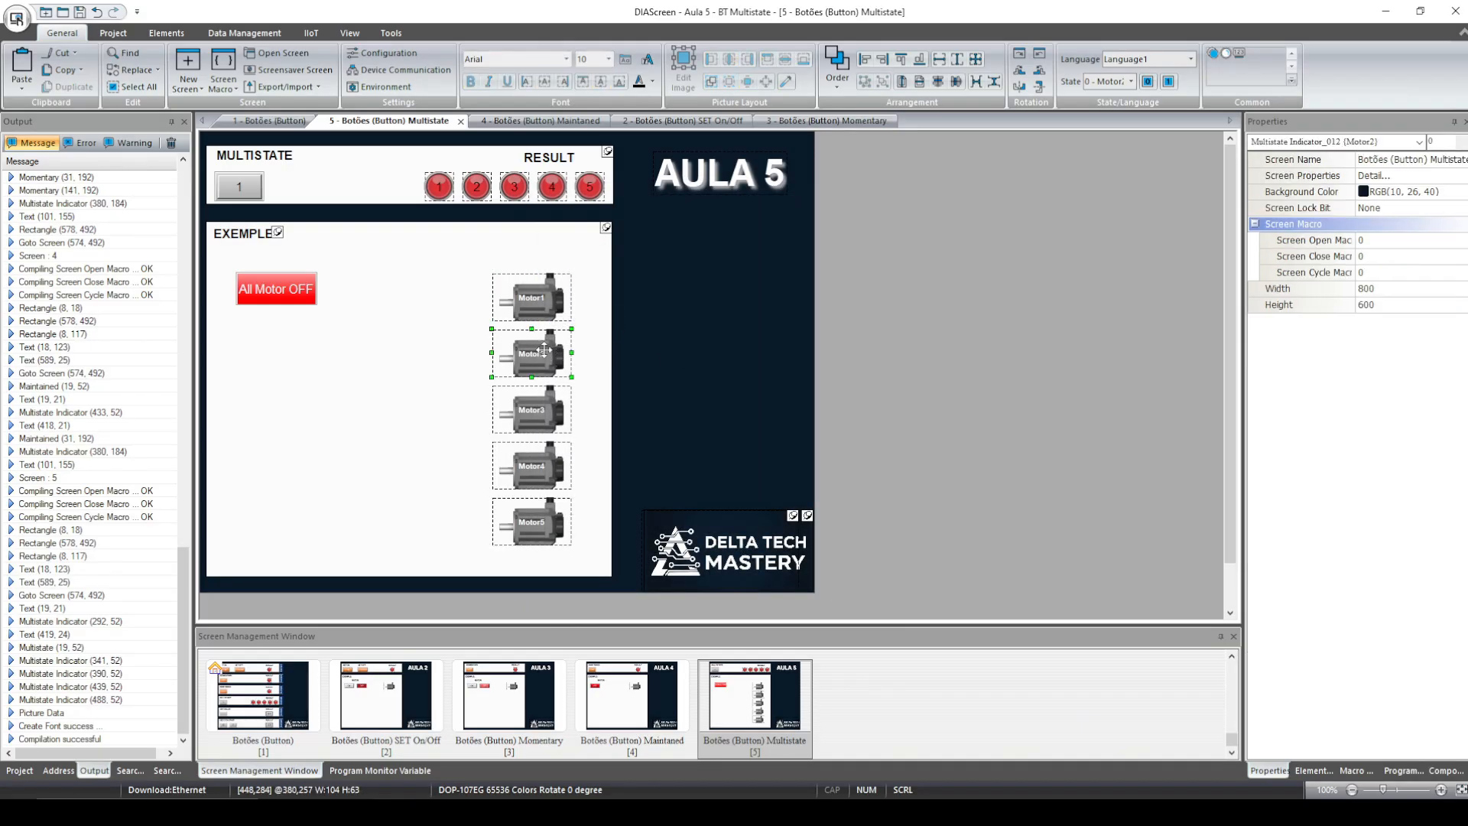
left_click(568, 409)
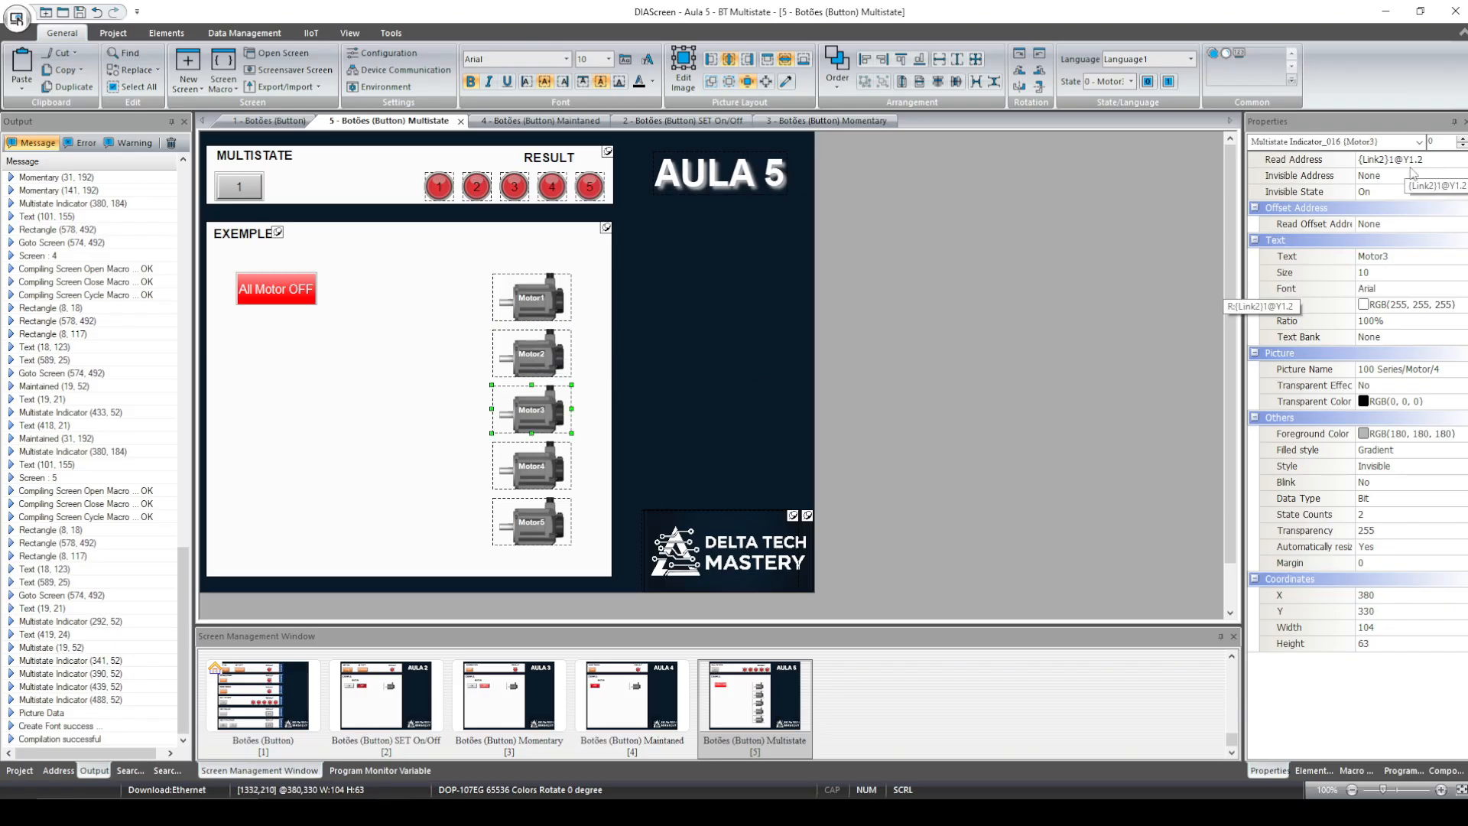
left_click(535, 468)
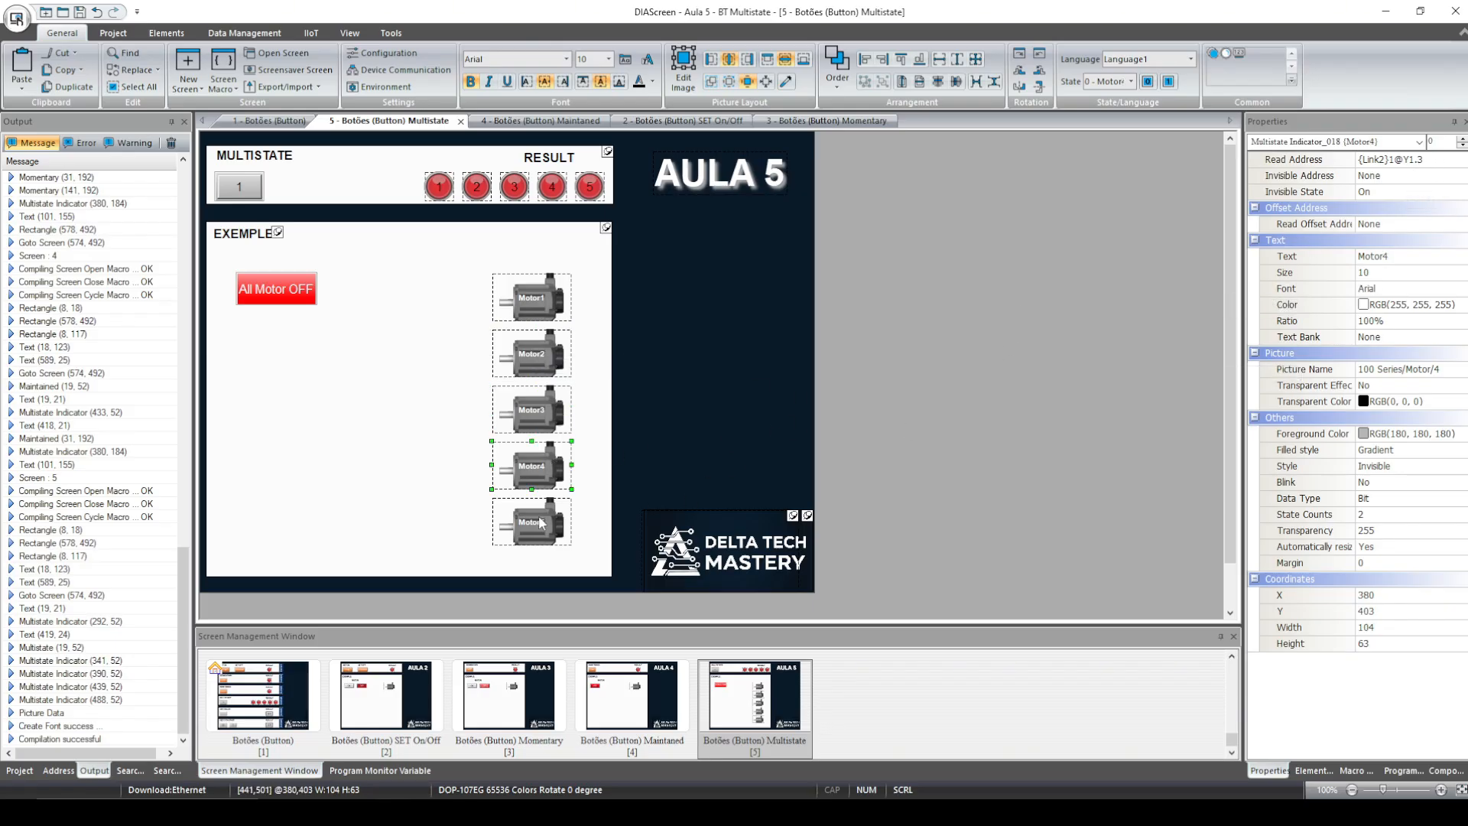
left_click(540, 523)
Step: Set the foreground color of the Multistate button's state 4 ("Motor 5 ON") to dark green, RGB(0, 128, 0)
left_click(291, 286)
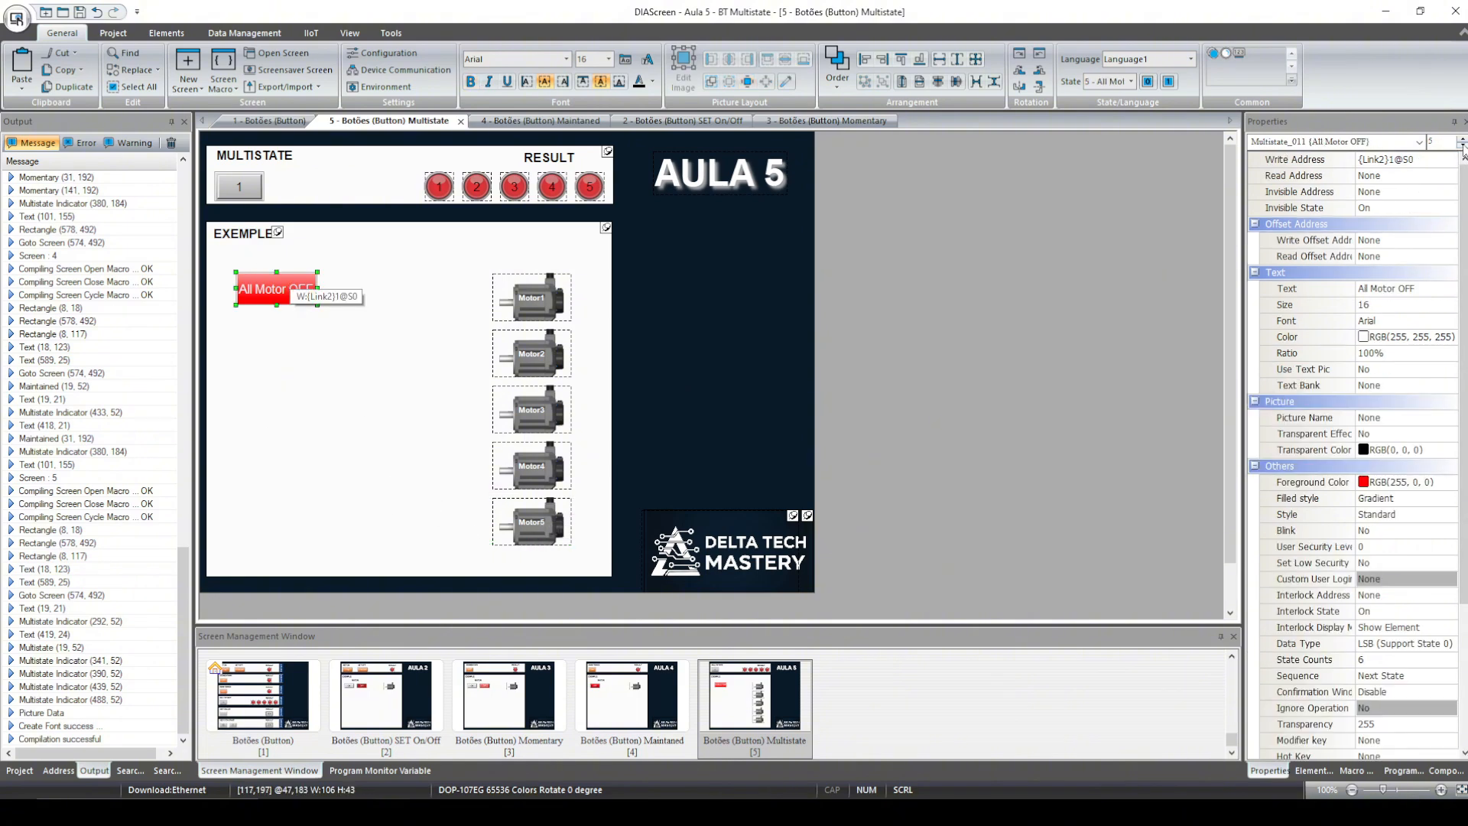
left_click(1461, 145)
left_click(1429, 484)
left_click(1444, 483)
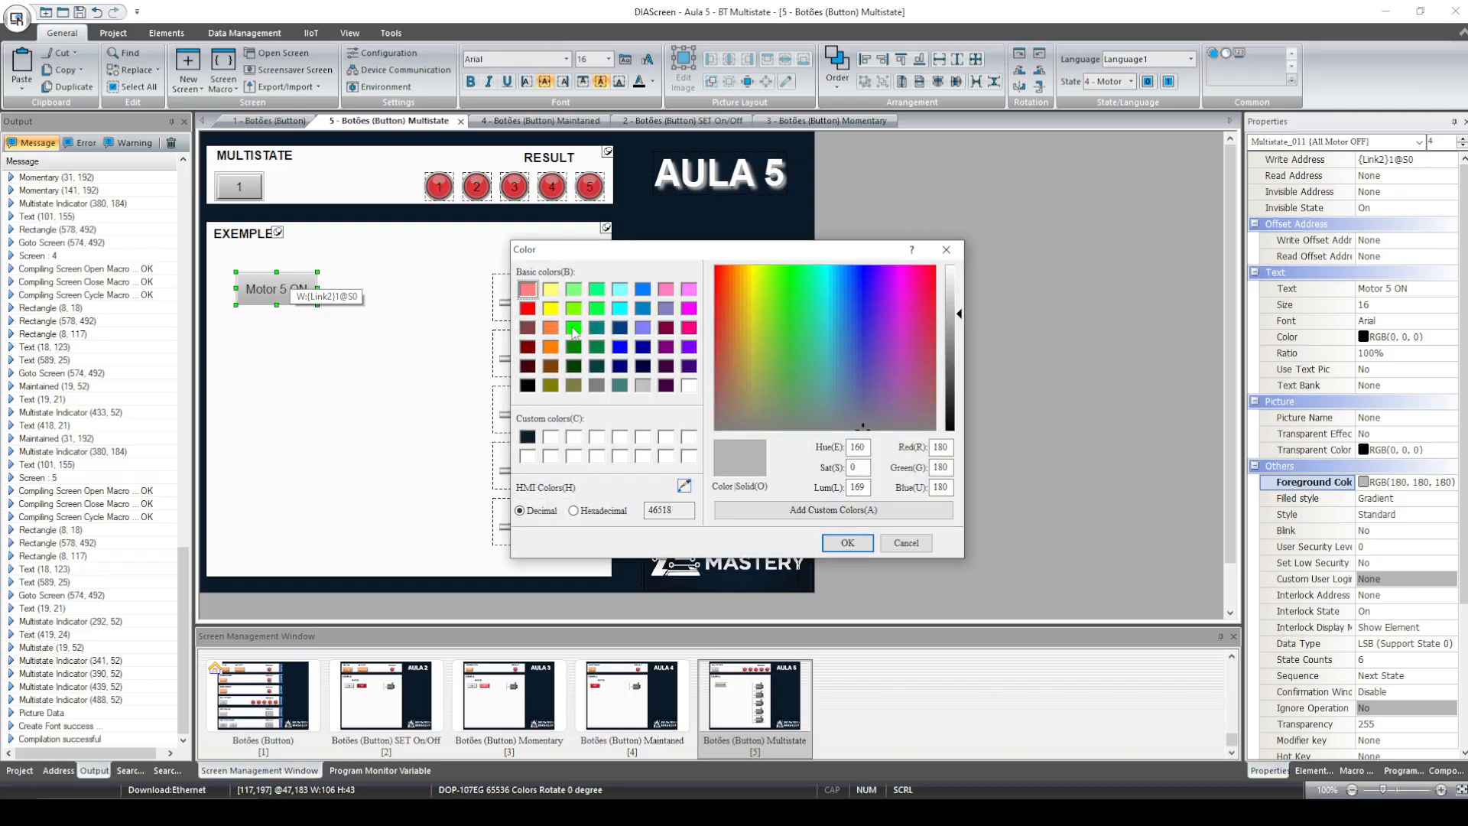
left_click(573, 328)
left_click(573, 347)
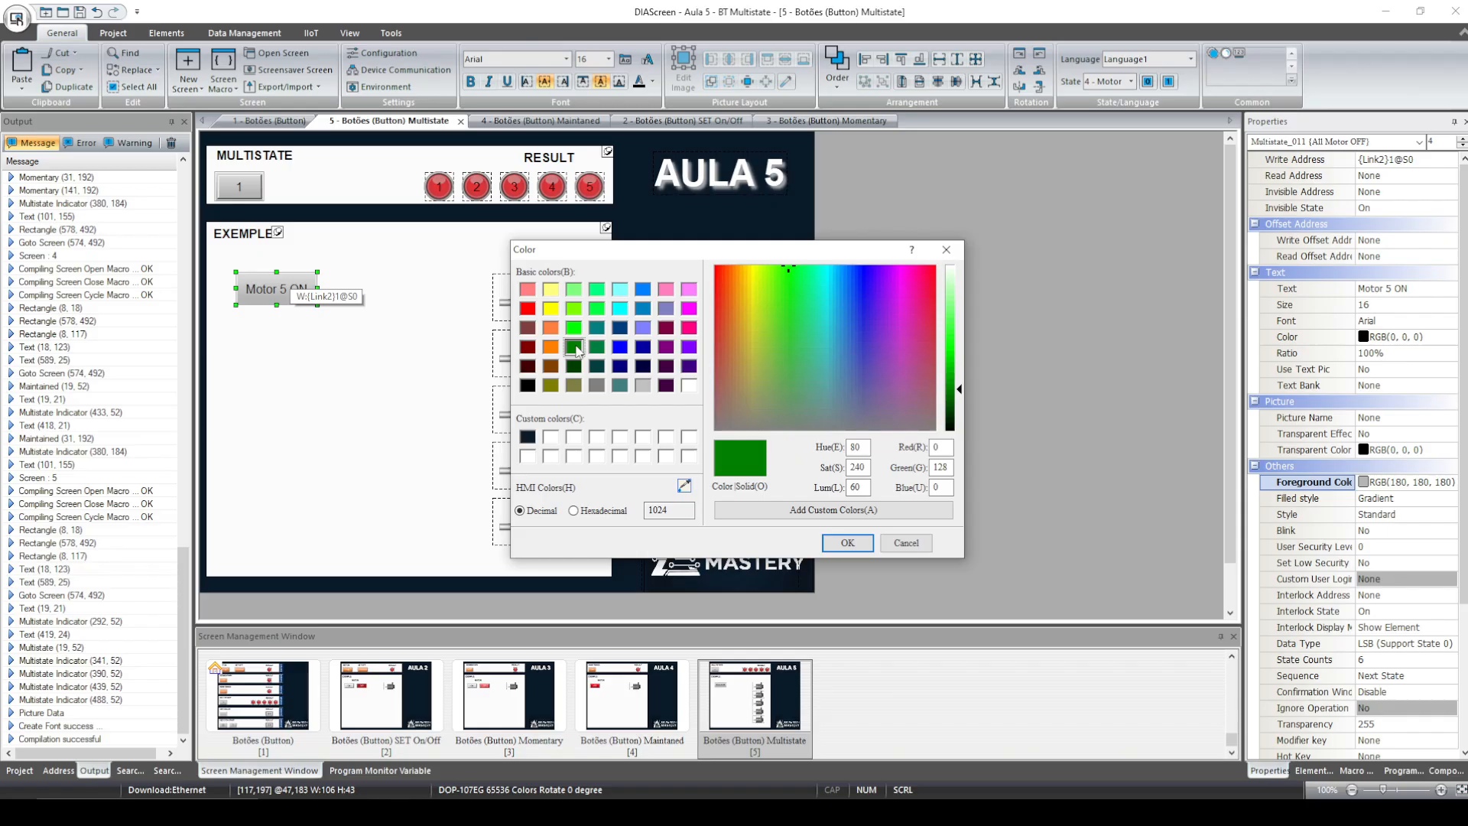
left_click(855, 543)
Step: Set the text color of the button's state 4 to white, RGB(255, 255, 255)
left_click(1415, 336)
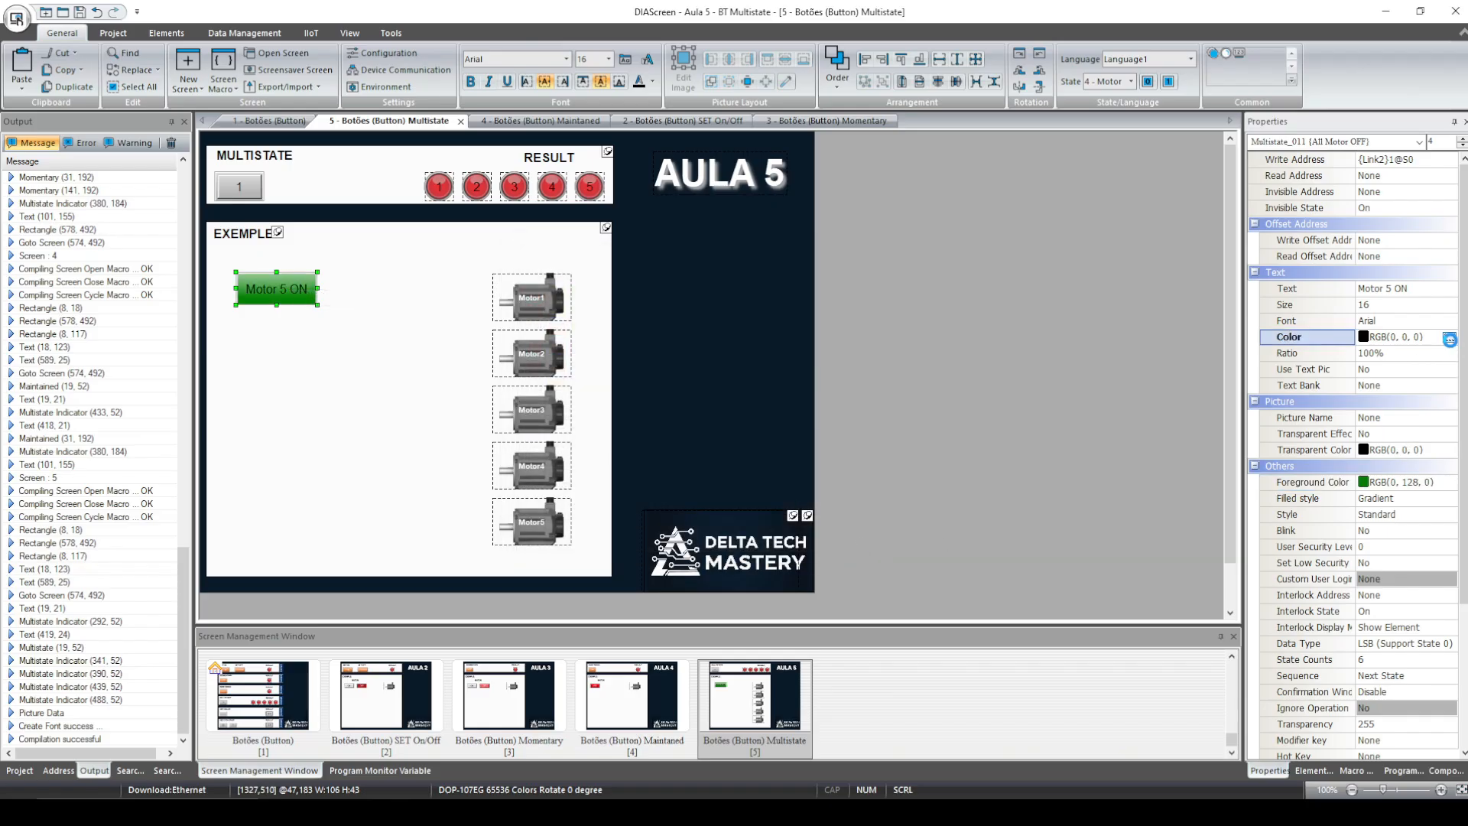
left_click(1449, 337)
left_click(689, 385)
left_click(847, 543)
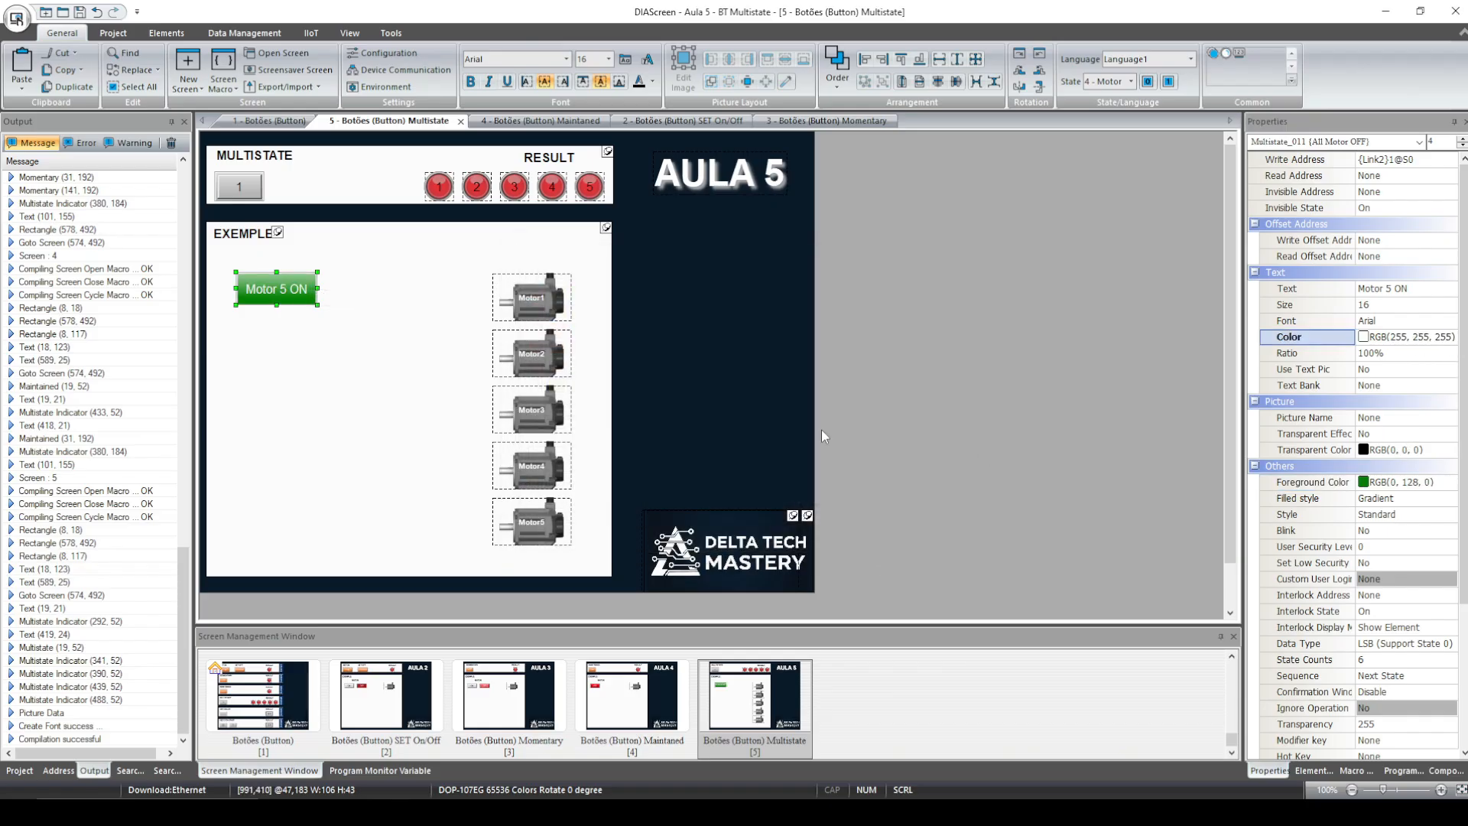
Step: In the Multistate button's text settings, set the state 3 ("Motor 4 ON") text color to white
double_click(297, 283)
left_click(690, 171)
left_click(551, 333)
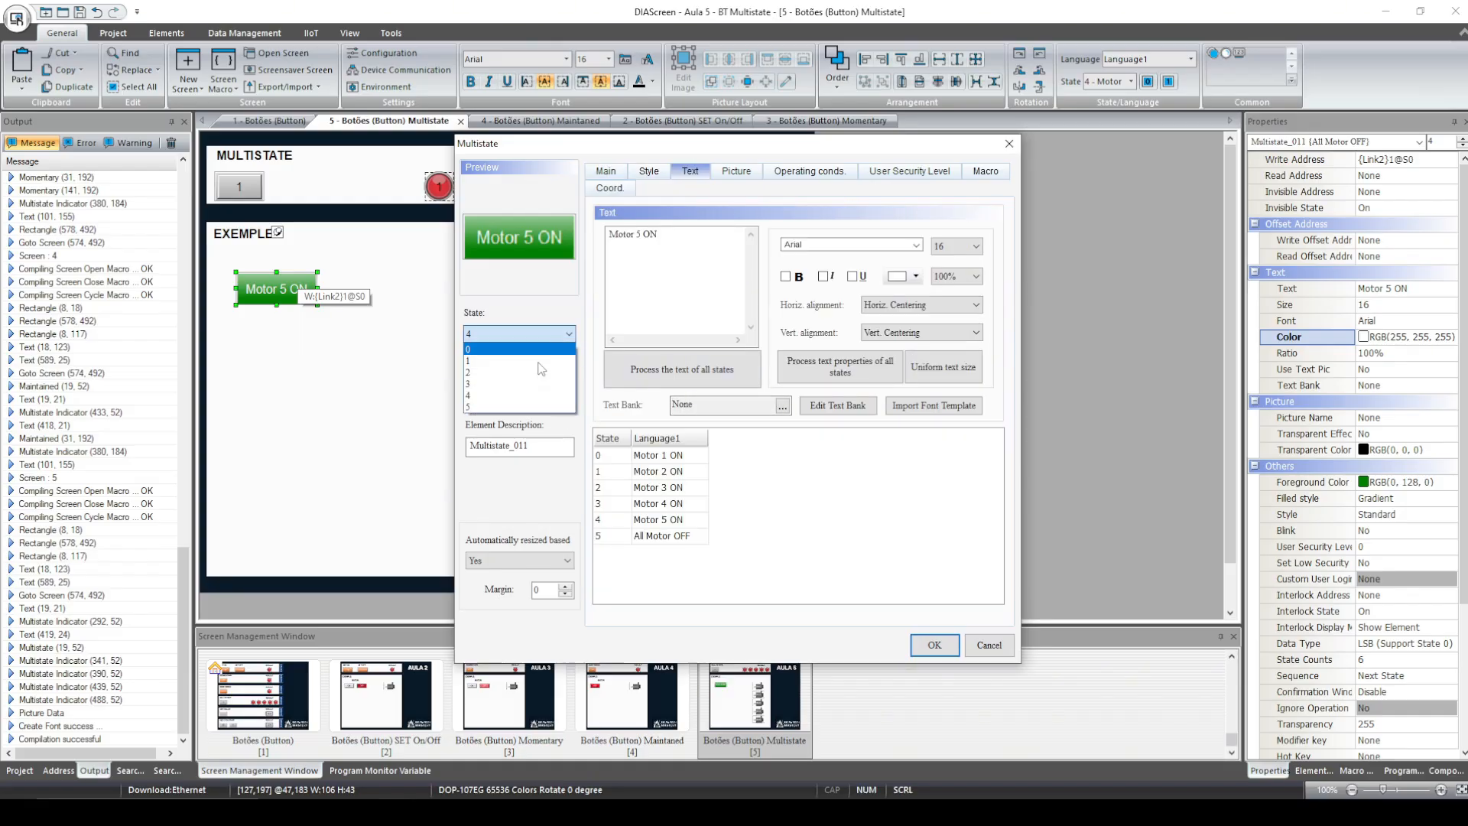
left_click(542, 386)
left_click(910, 277)
left_click(684, 380)
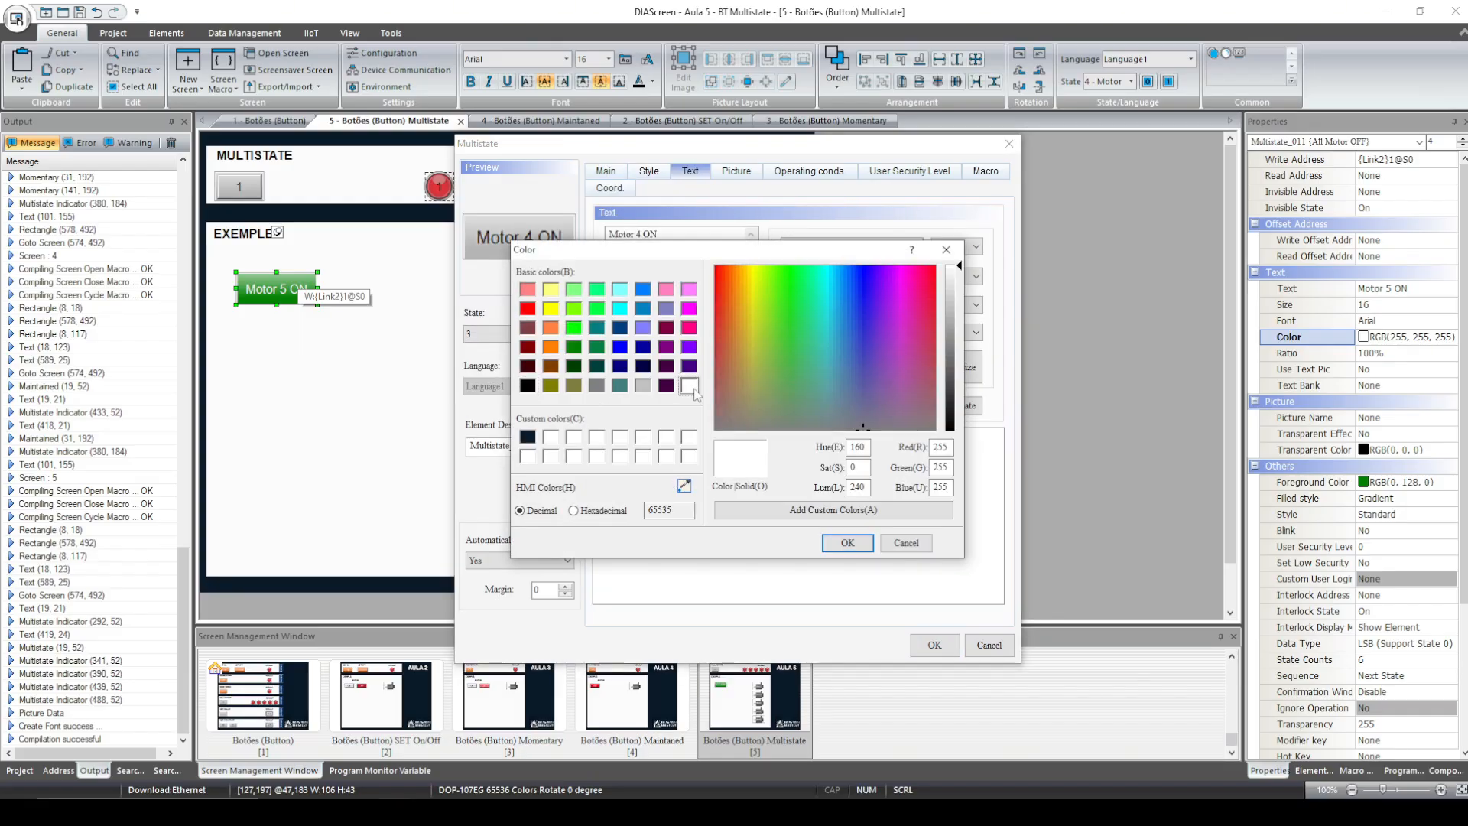
left_click(835, 535)
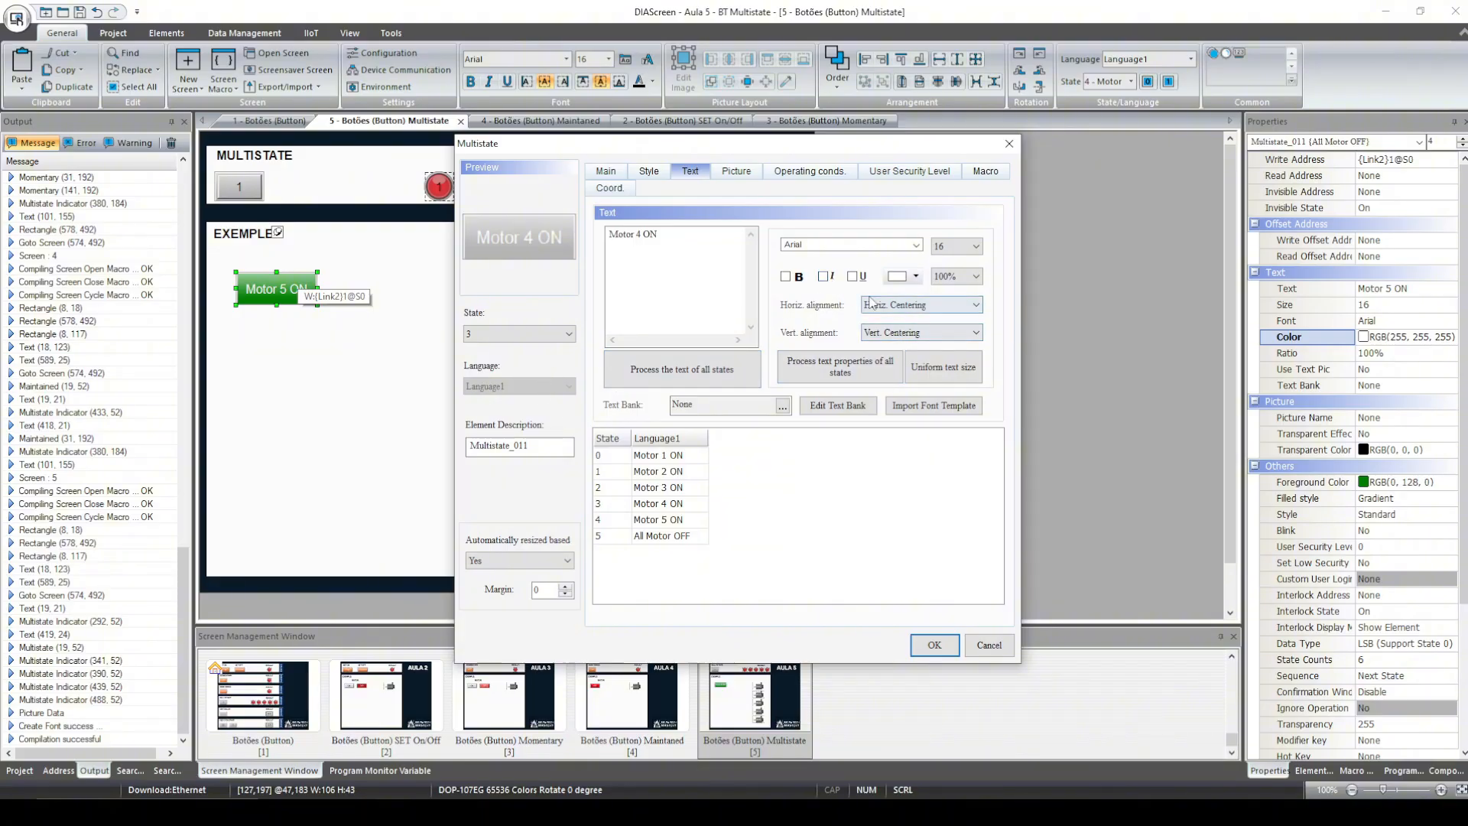
Step: Set the foreground color of the Multistate button's state 3 ("Motor 4 ON") to dark green and apply the button settings
left_click(649, 170)
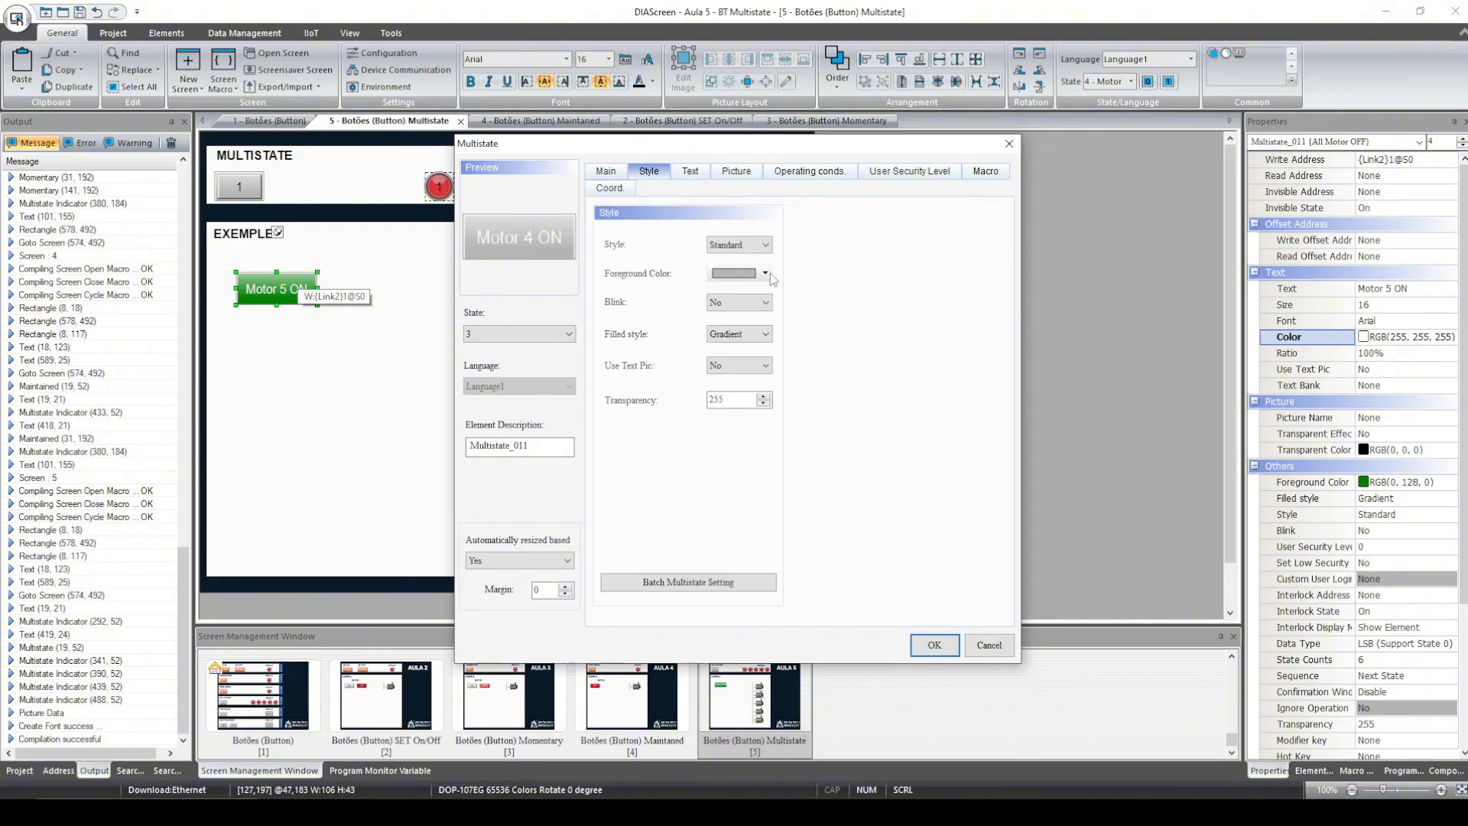
left_click(770, 273)
left_click(575, 348)
left_click(848, 542)
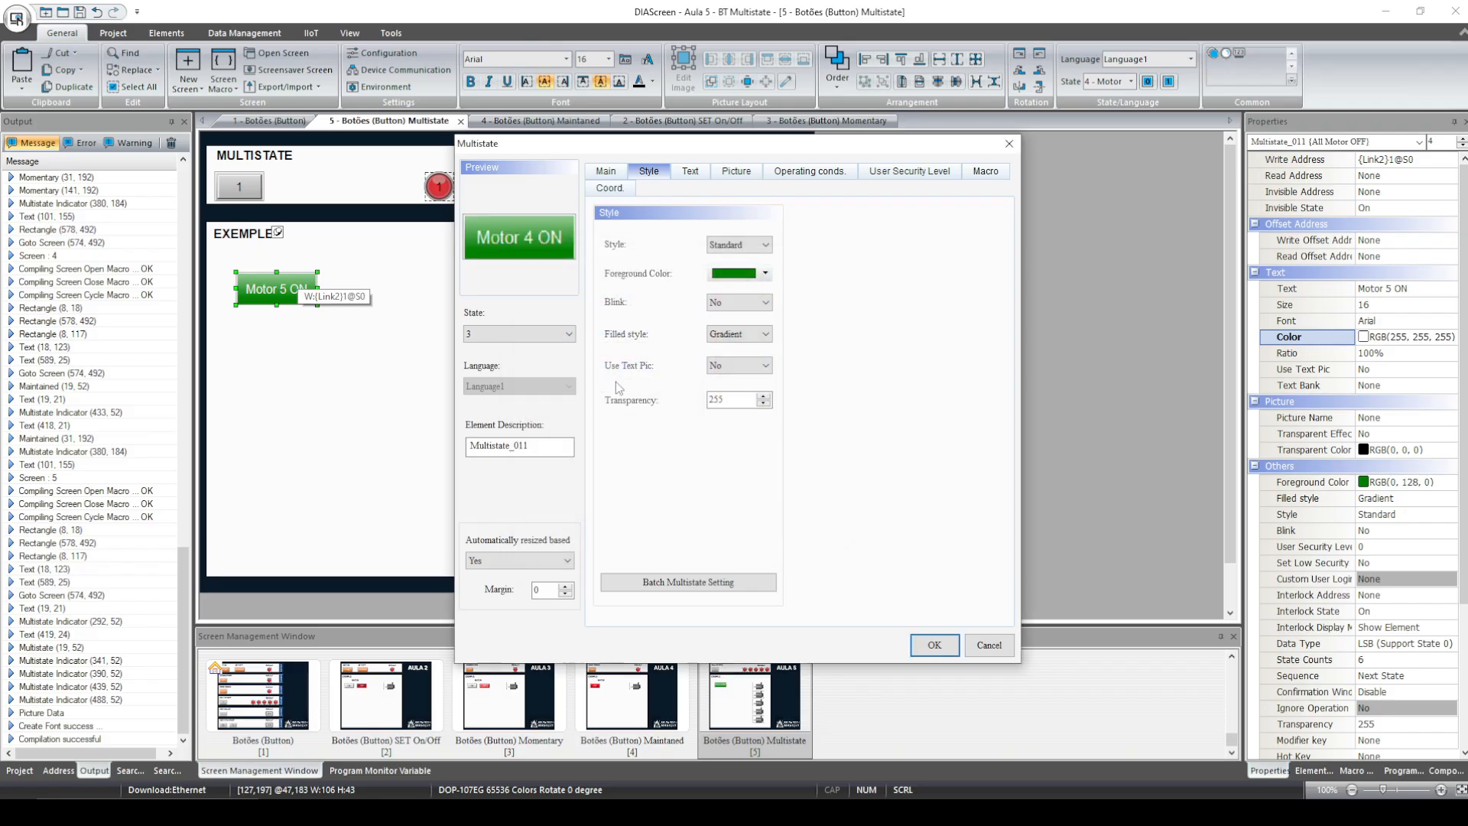
left_click(927, 646)
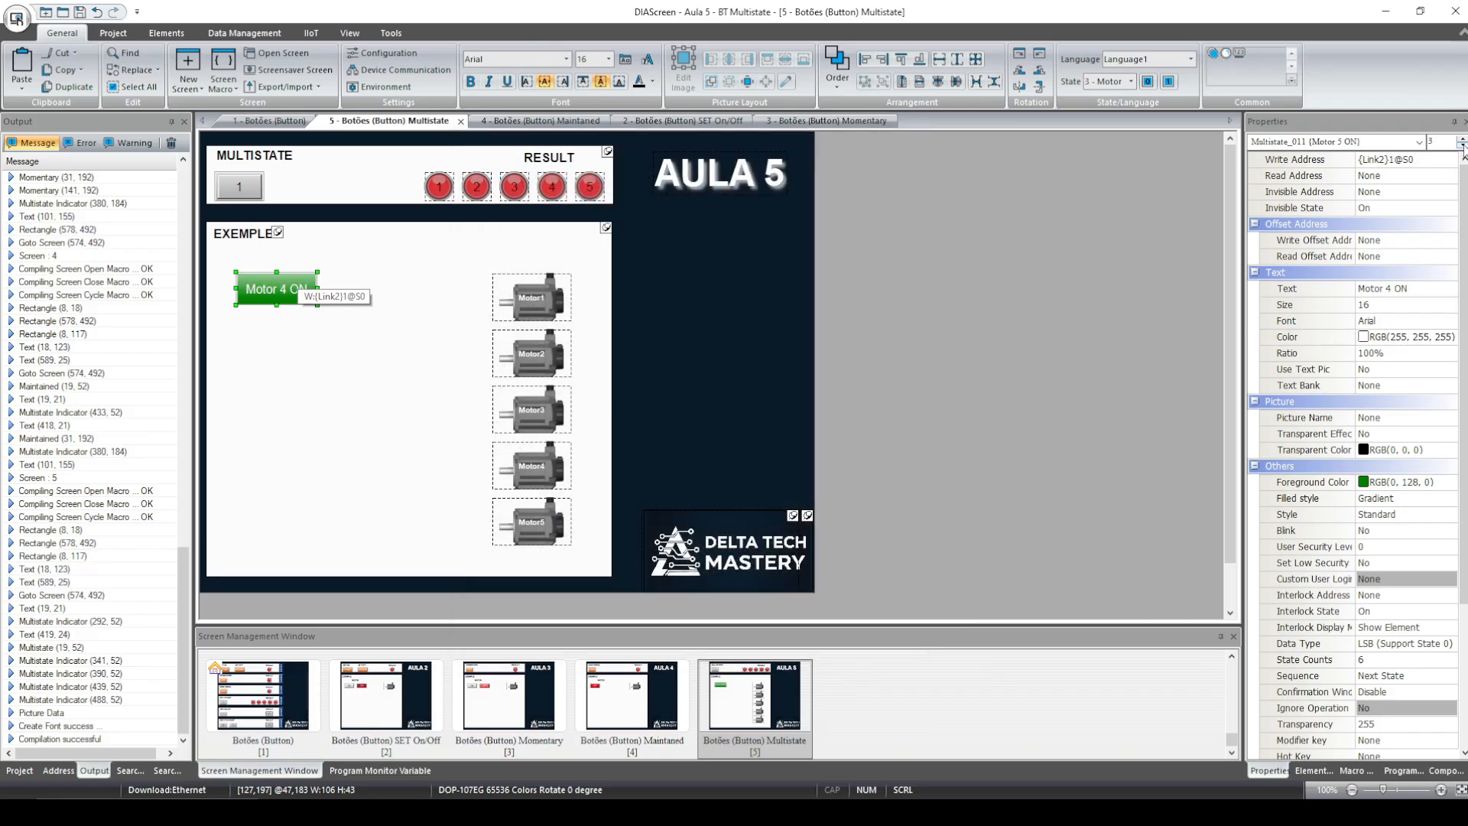
Step: Give the button's state 2 ("Motor 3 ON") white text, RGB(255, 255, 255), and a dark green foreground, RGB(0, 128, 0)
left_click(1462, 146)
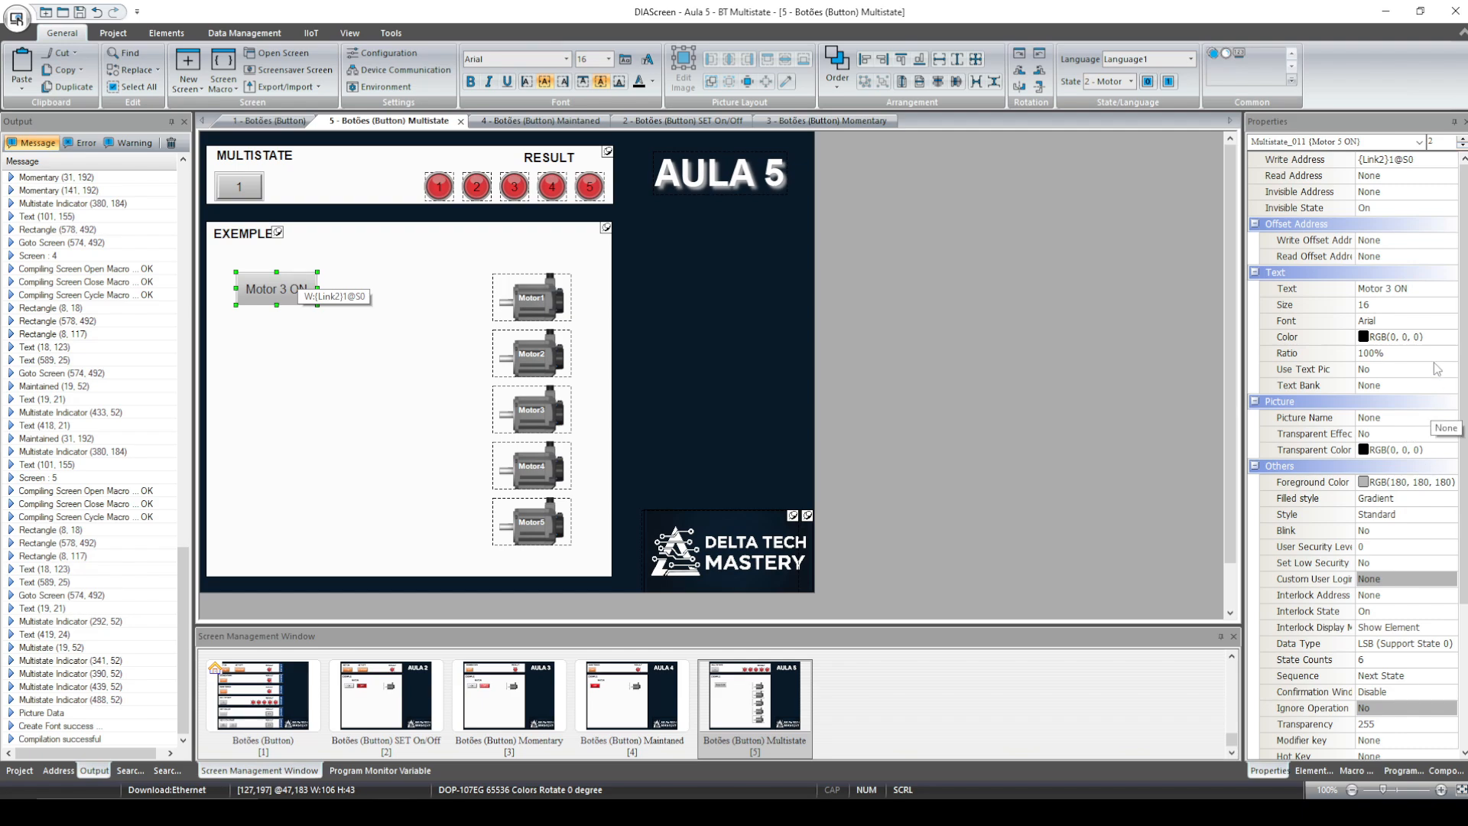
left_click(1407, 336)
left_click(1449, 337)
left_click(689, 385)
left_click(847, 542)
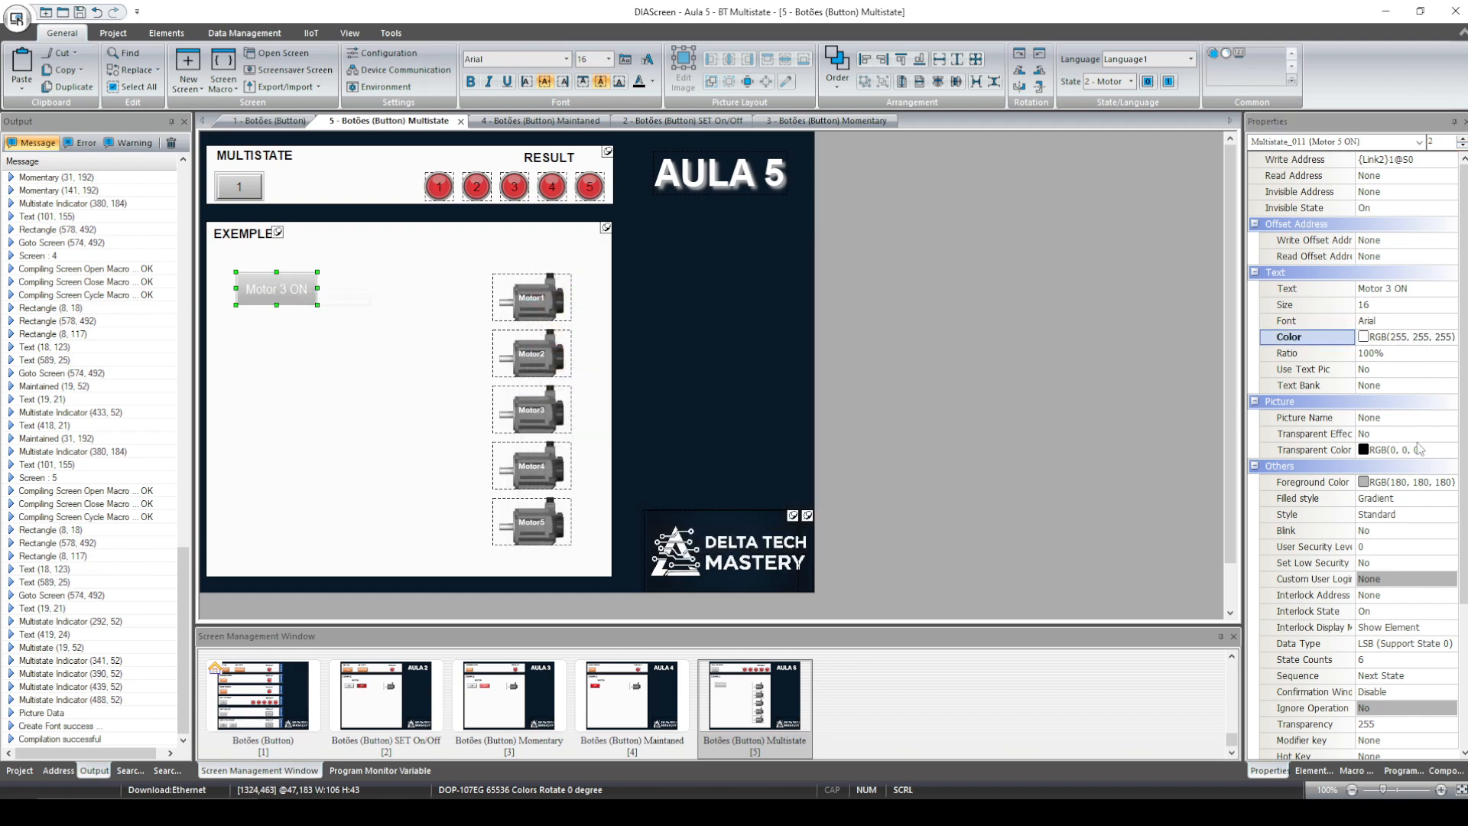
left_click(1444, 482)
left_click(1444, 483)
left_click(572, 364)
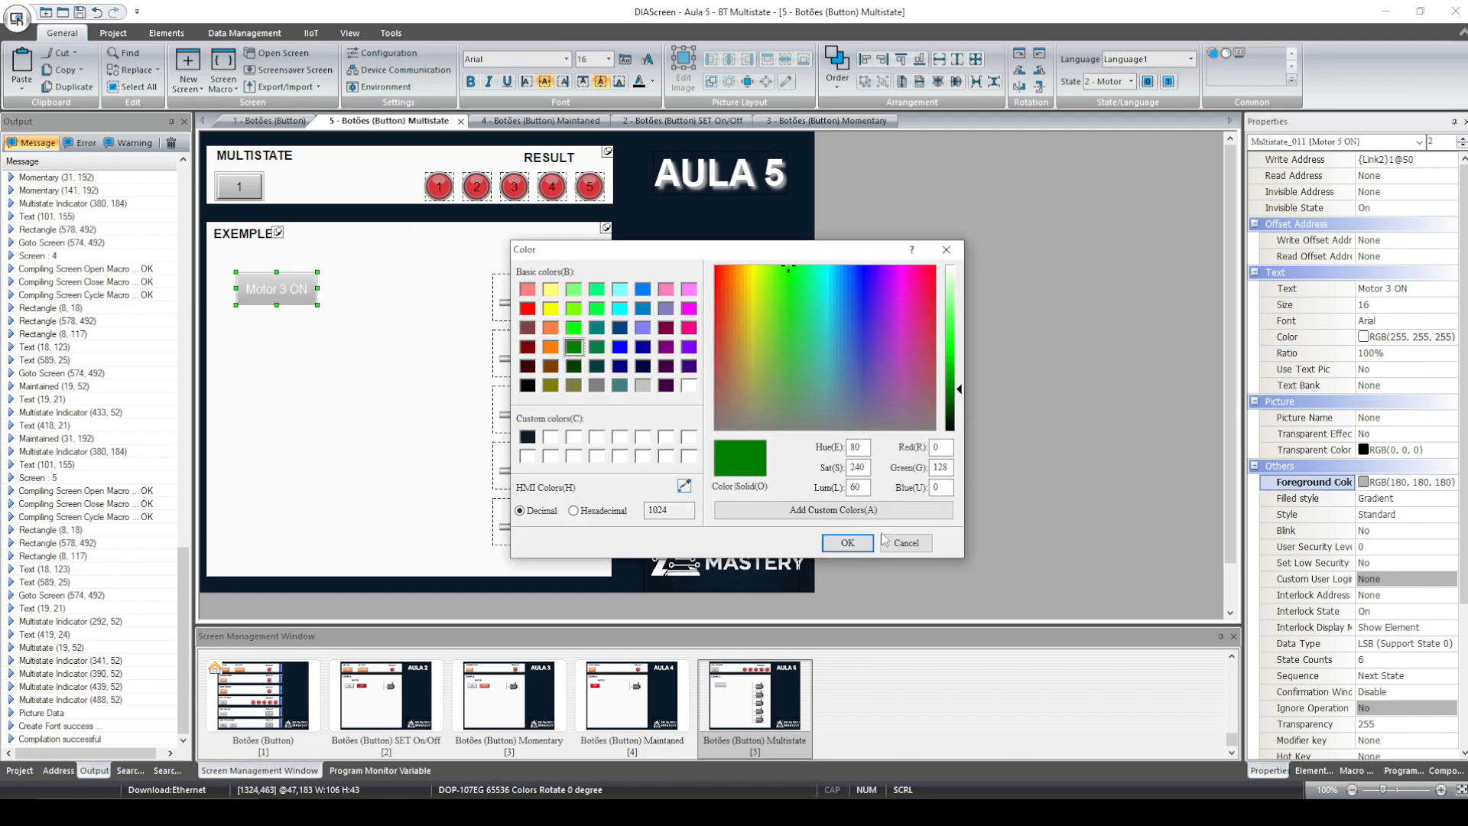
left_click(846, 541)
Step: Give the button's state 1 ("Motor 2 ON") a dark green foreground, RGB(0, 128, 0), and white text
left_click(1462, 146)
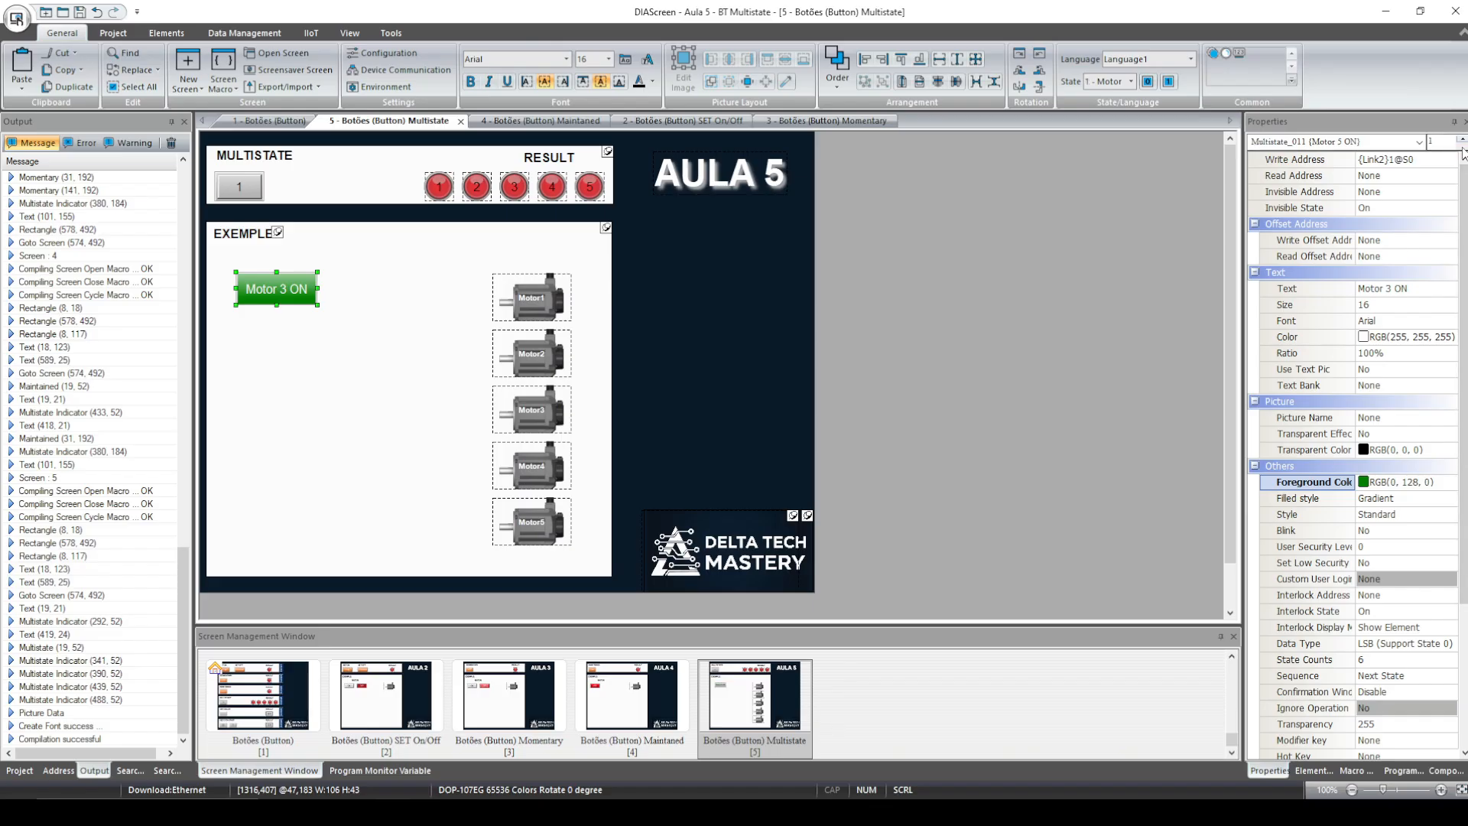
left_click(1444, 482)
left_click(573, 348)
left_click(847, 542)
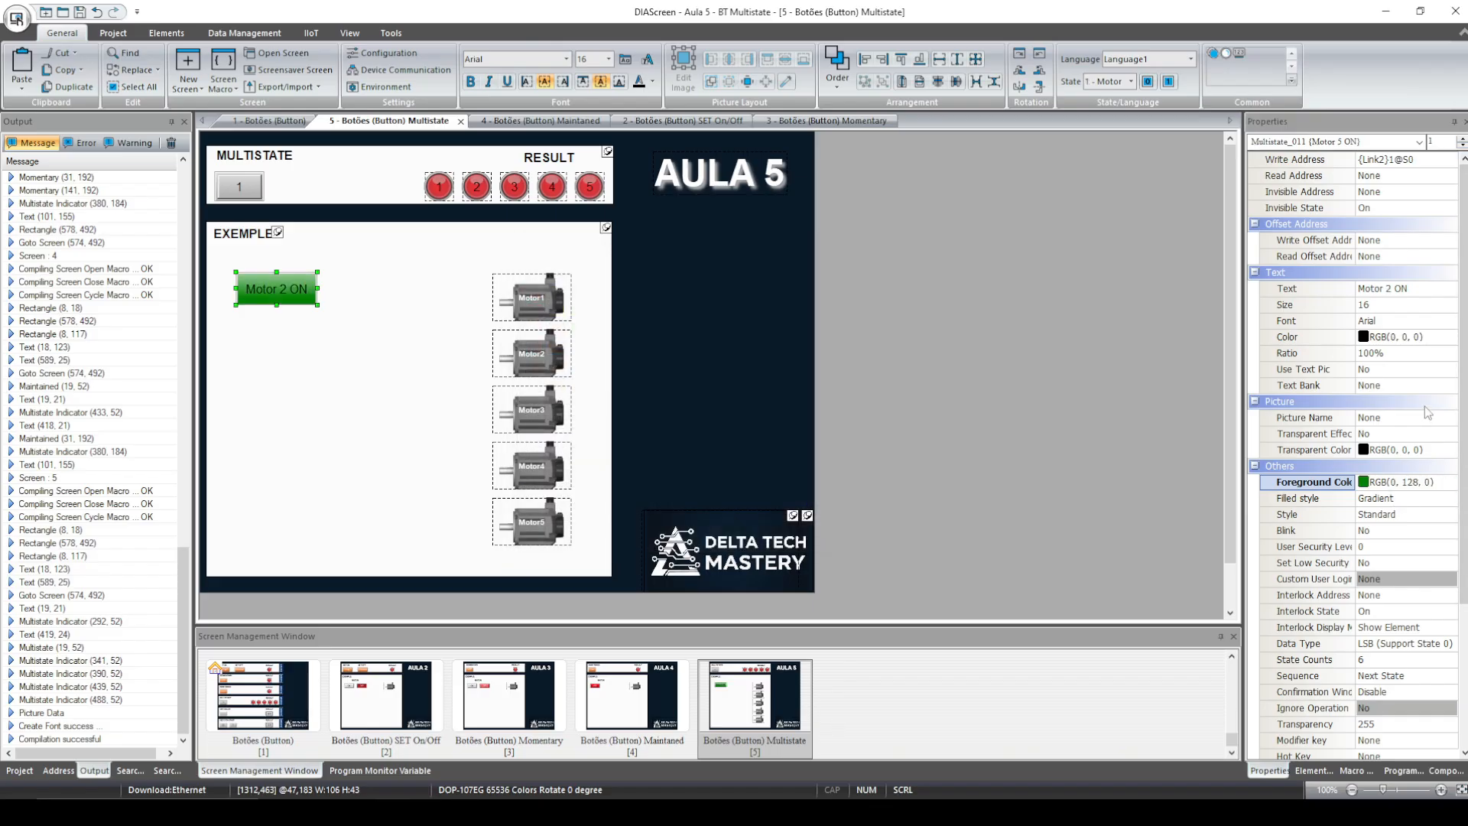
left_click(1450, 341)
left_click(1449, 338)
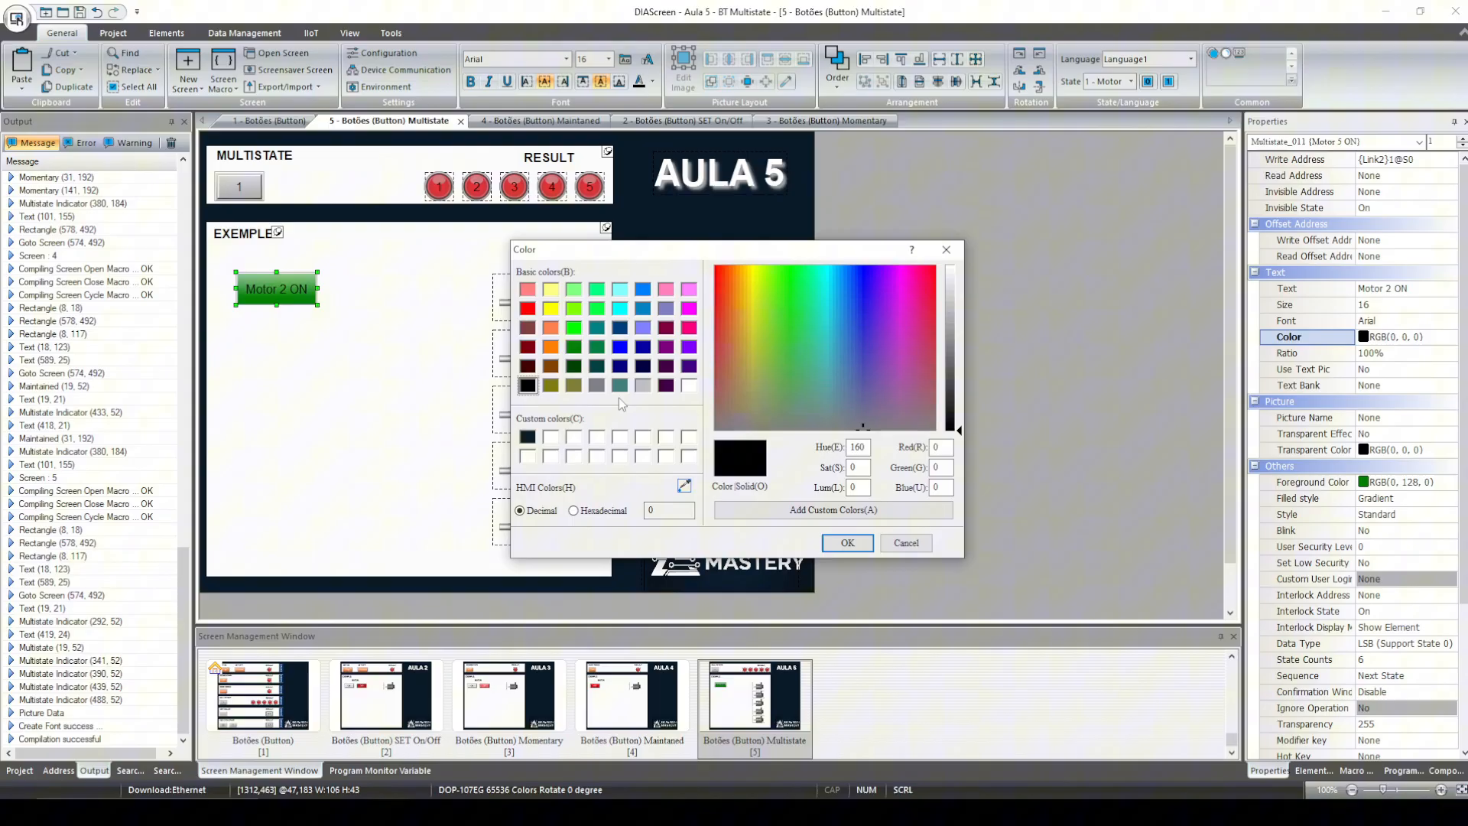
left_click(696, 391)
left_click(841, 540)
Step: Give the button's state 0 ("Motor 1 ON") a dark green foreground, RGB(0, 128, 0), and white text, RGB(255, 255, 255)
left_click(1462, 145)
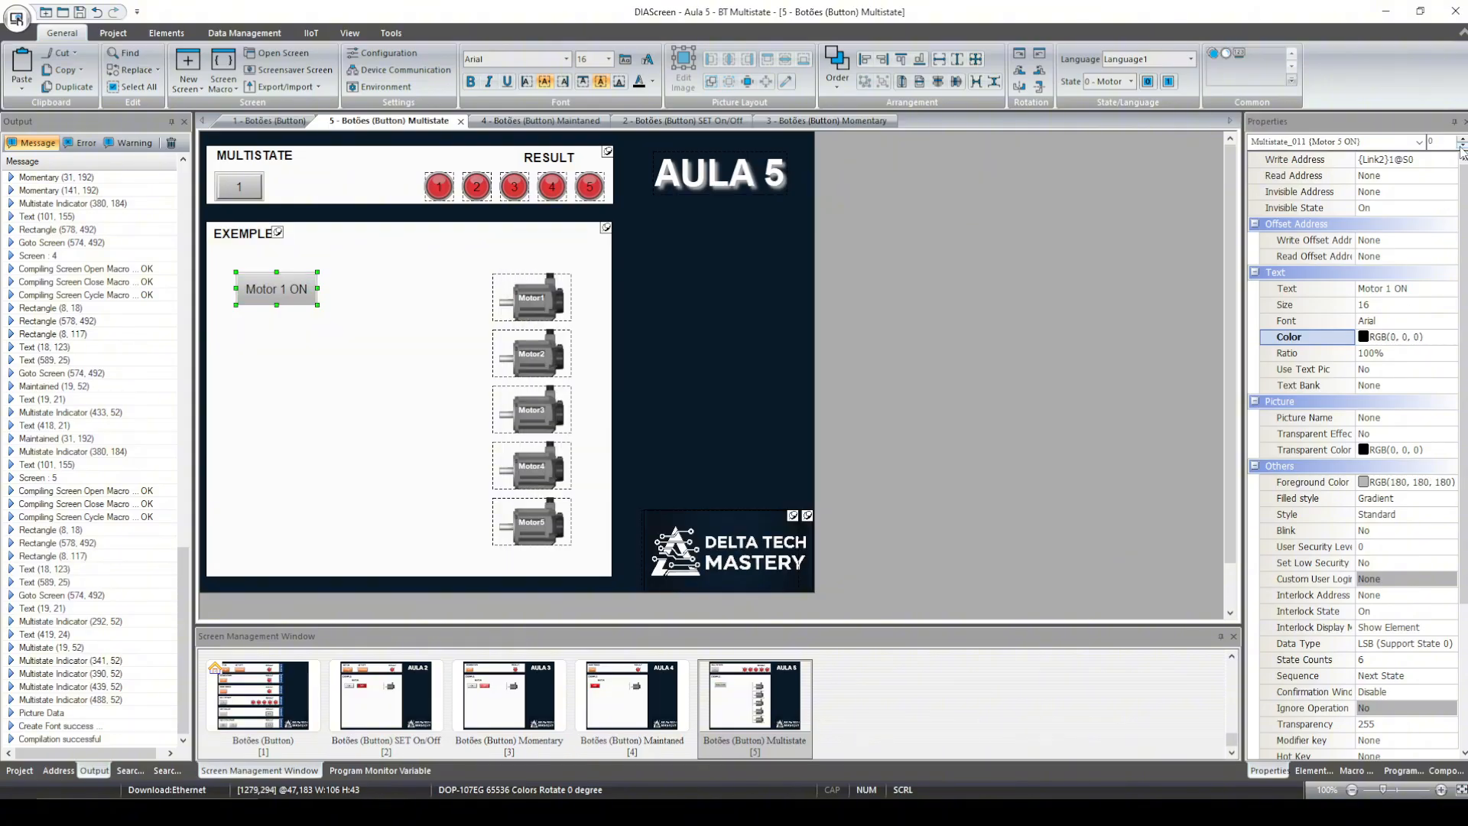
left_click(1449, 483)
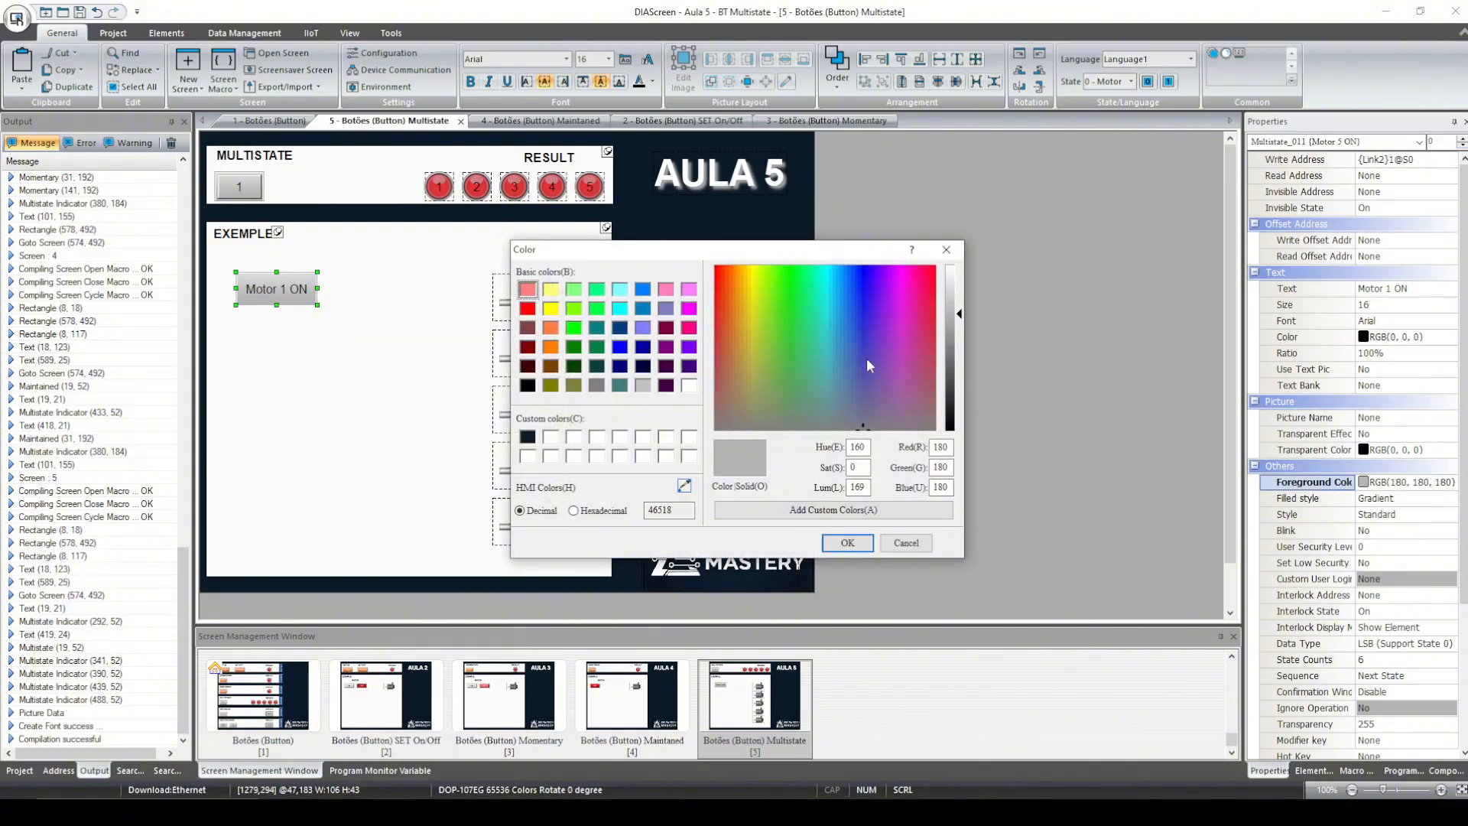
left_click(574, 349)
left_click(847, 542)
left_click(1449, 338)
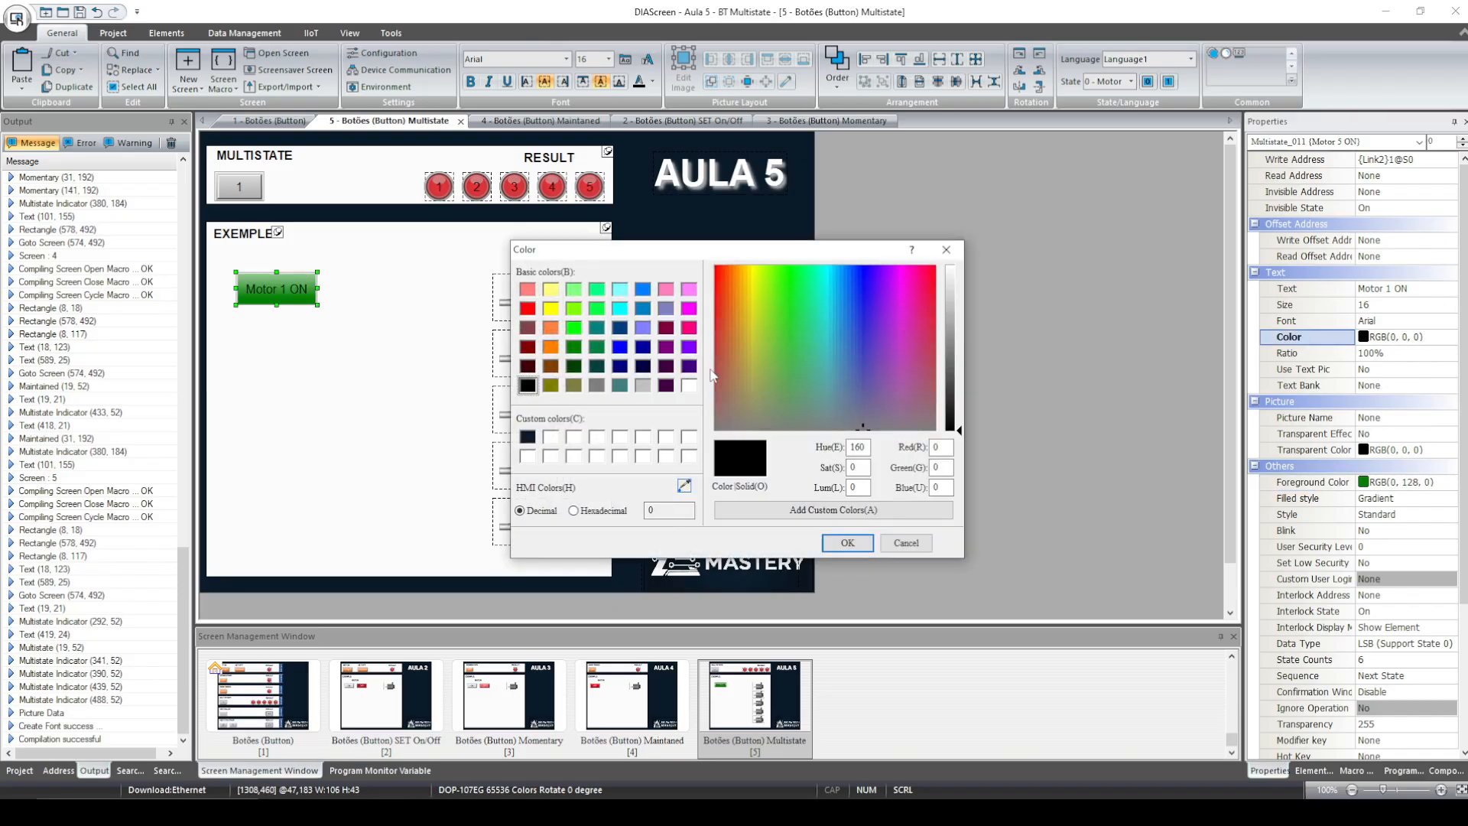
left_click(689, 385)
left_click(848, 542)
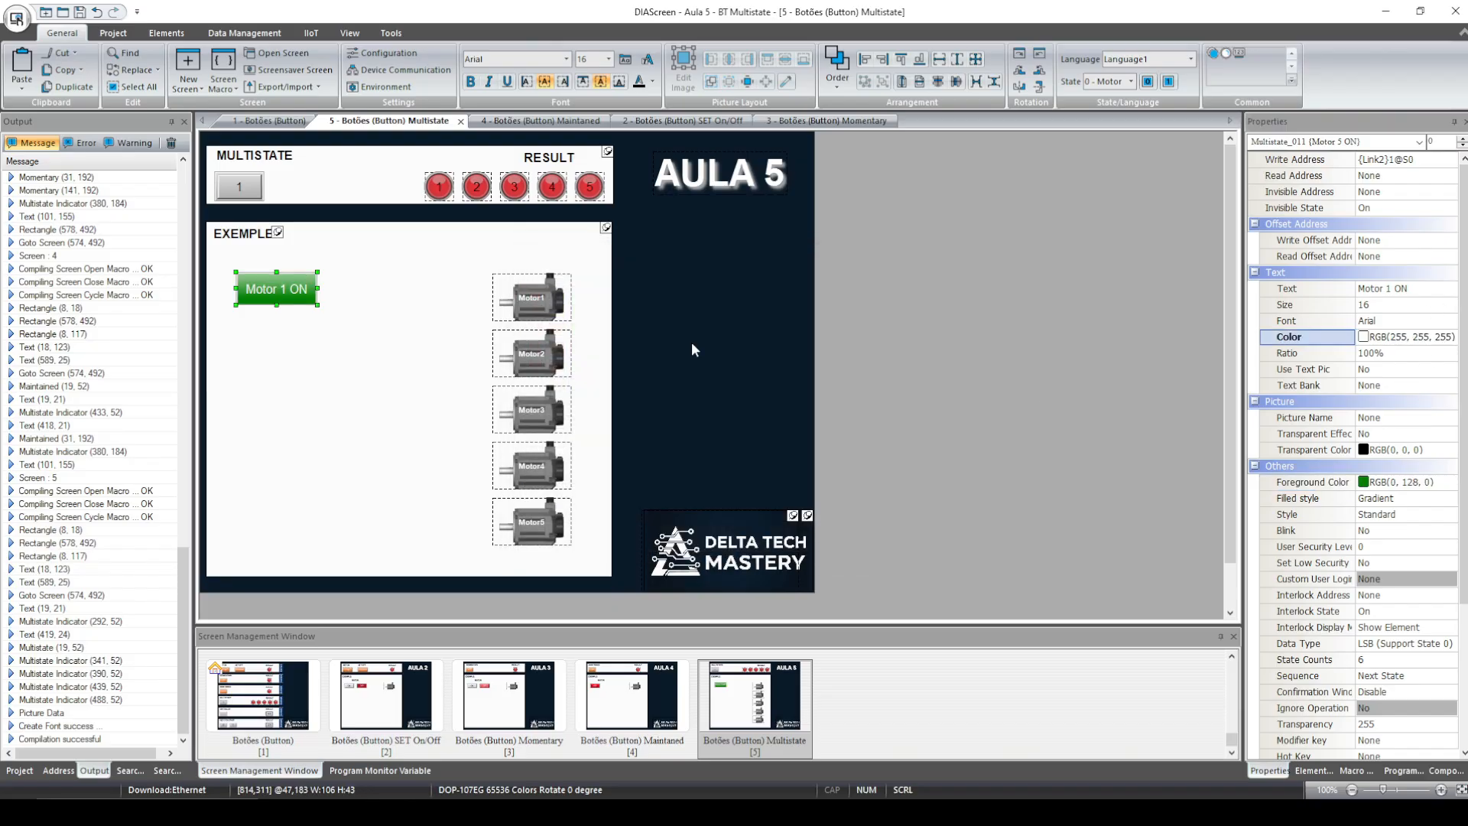
left_click(812, 300)
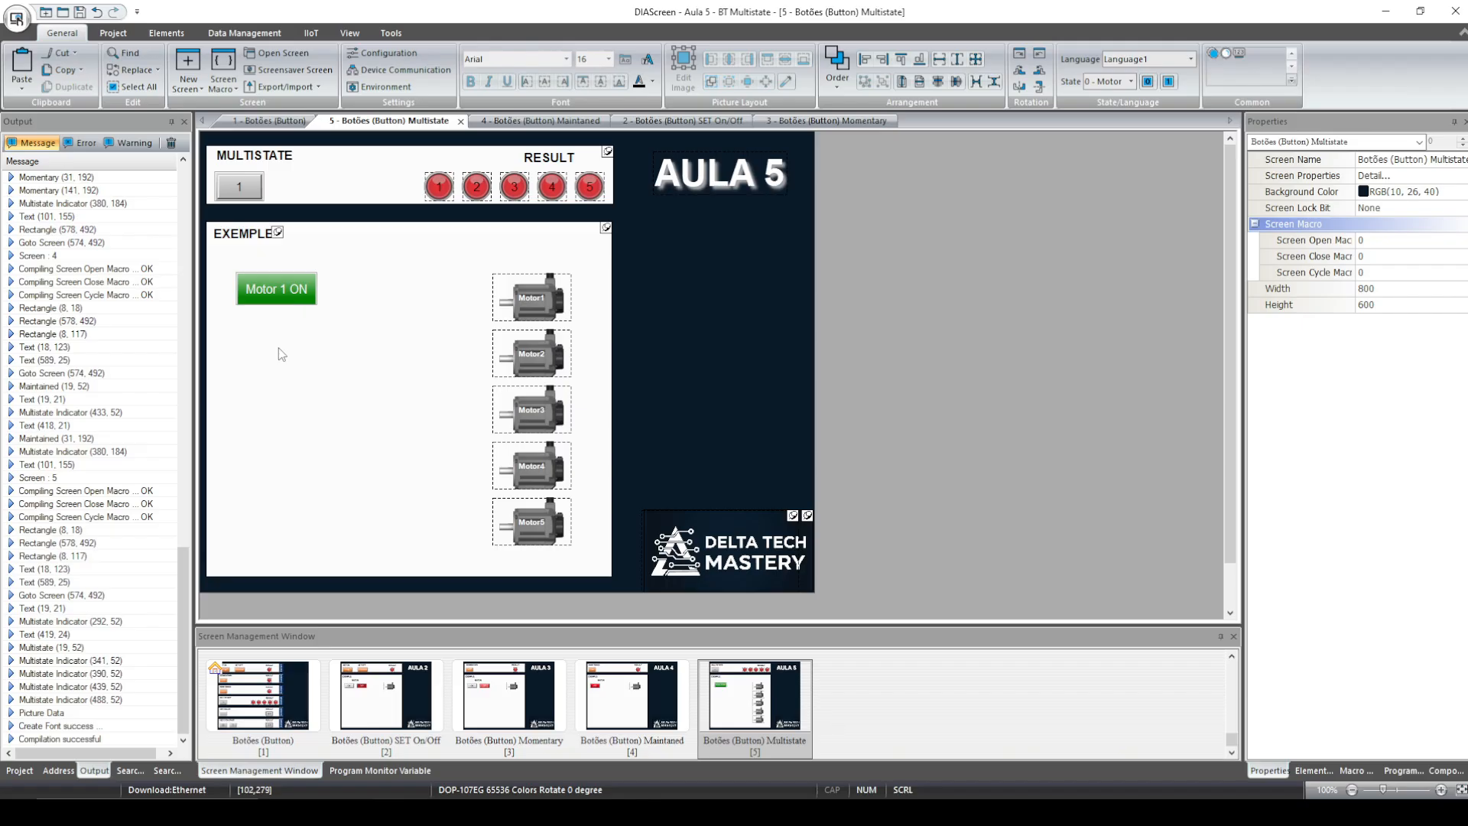
left_click(277, 288)
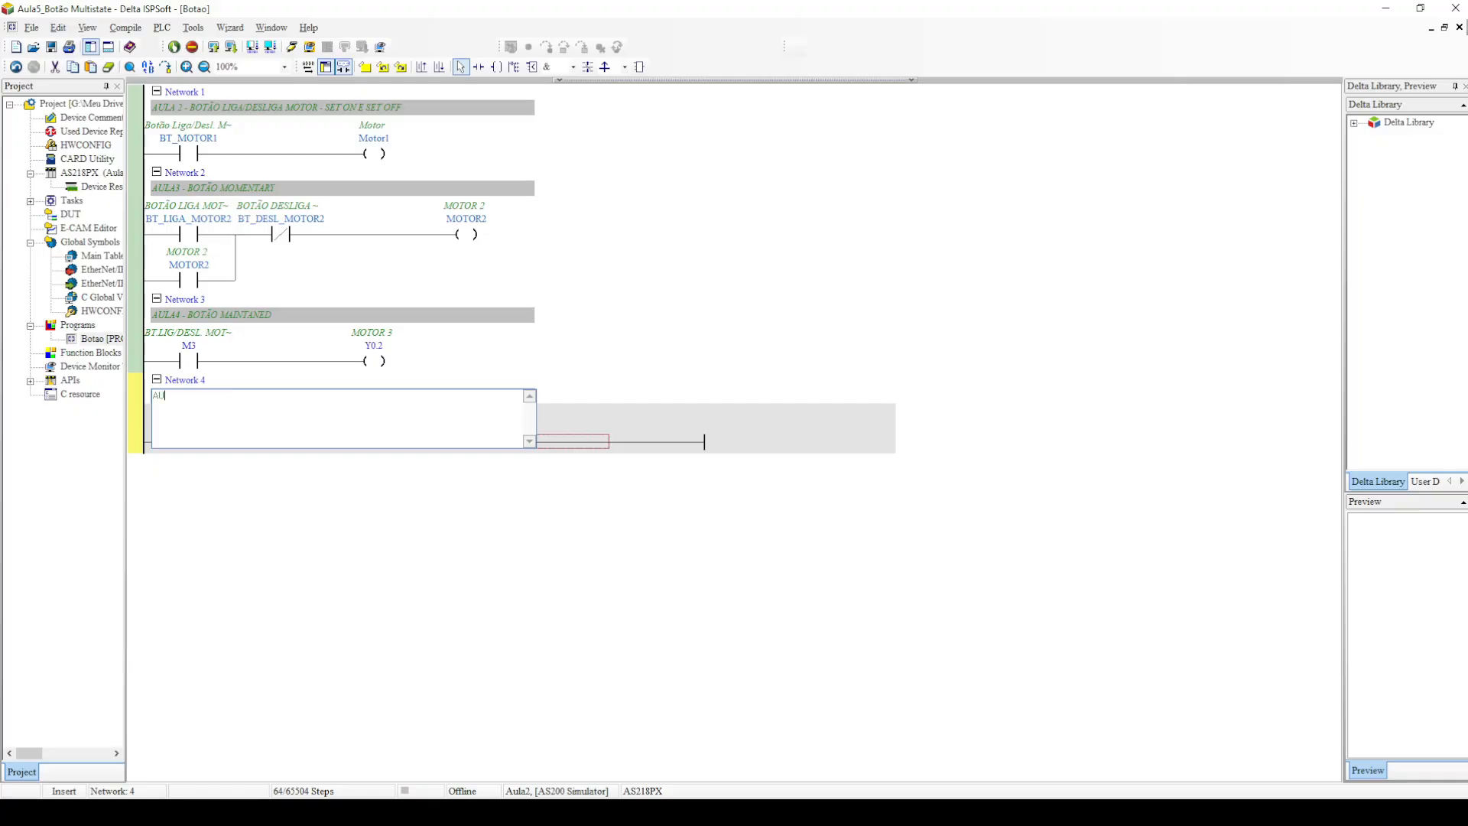
Step: In the ISPSoft ladder program, enter "AULA5 - BOTÃO MULTISTATE" as the comment of Network 4
type("OT")
key("BackSpace")
key("BackSpace")
key("BackSpace")
key("BackSpace")
key("BackSpace")
key("BackSpace")
key("BackSpace")
type("MULT")
left_click(282, 519)
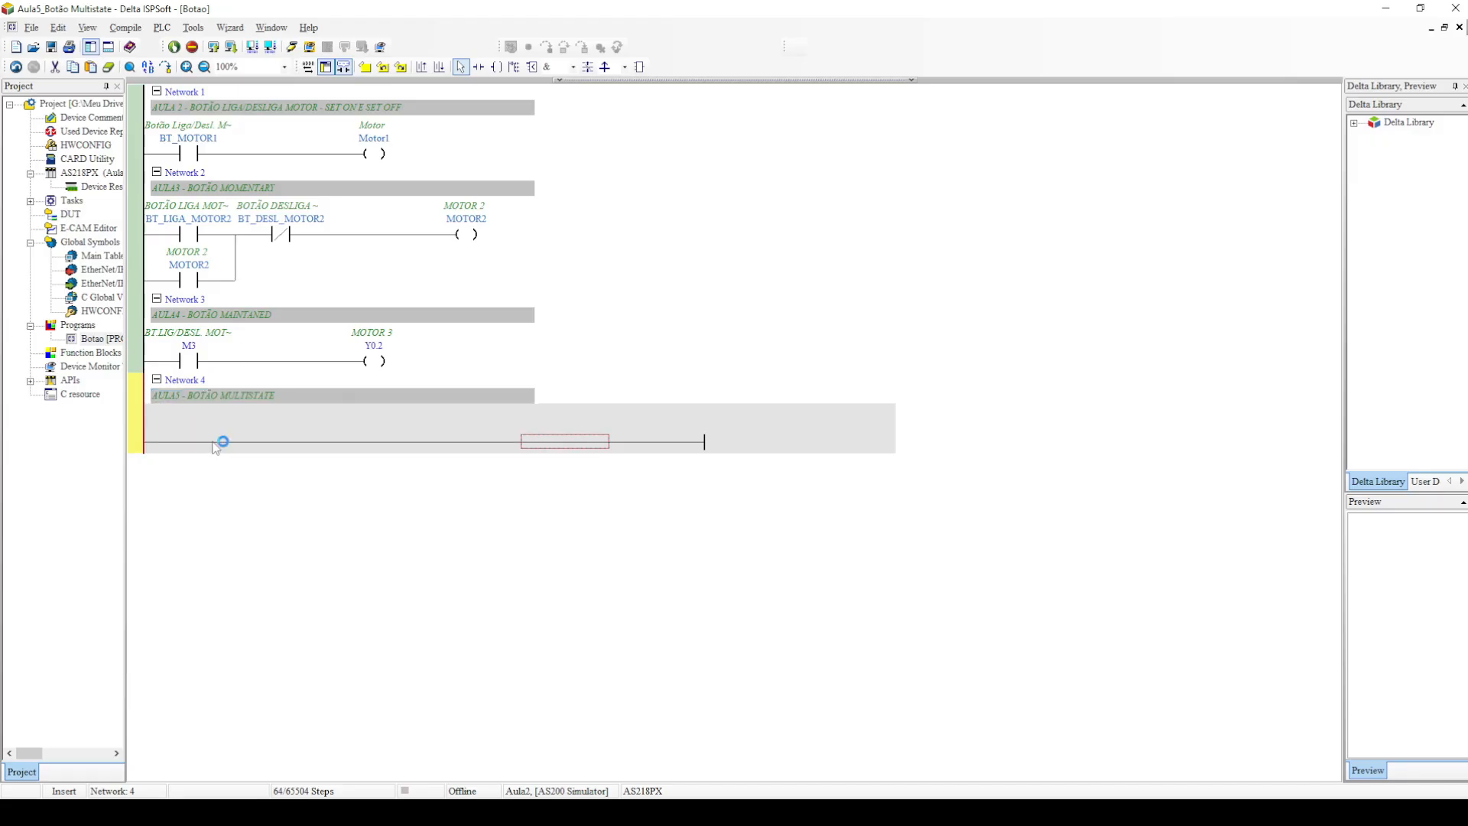
Step: Build the Network 4 rung with a normally open contact S0 driving output coil Y1.0
type("LD")
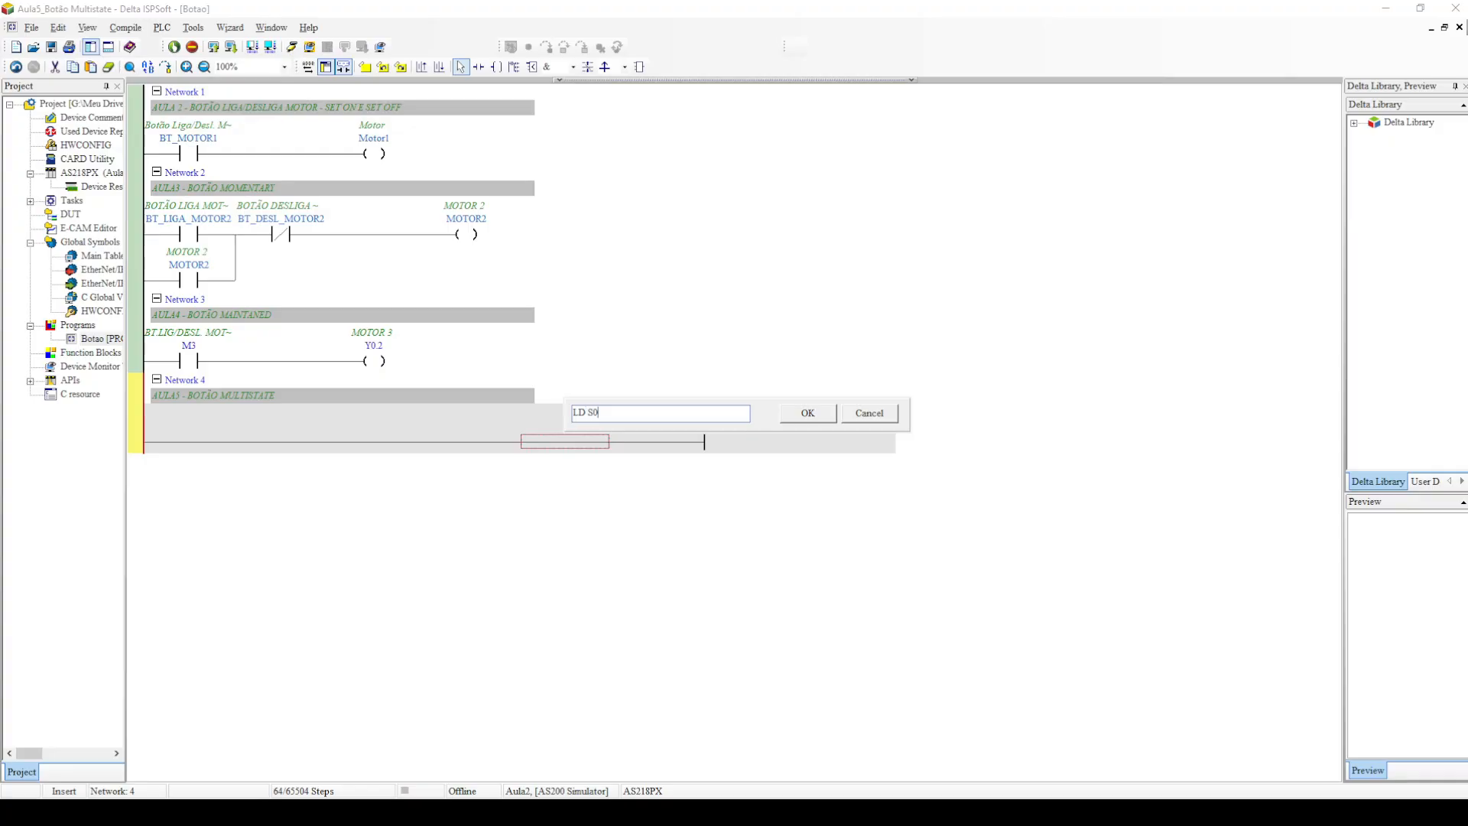
type(" S0")
key("Return")
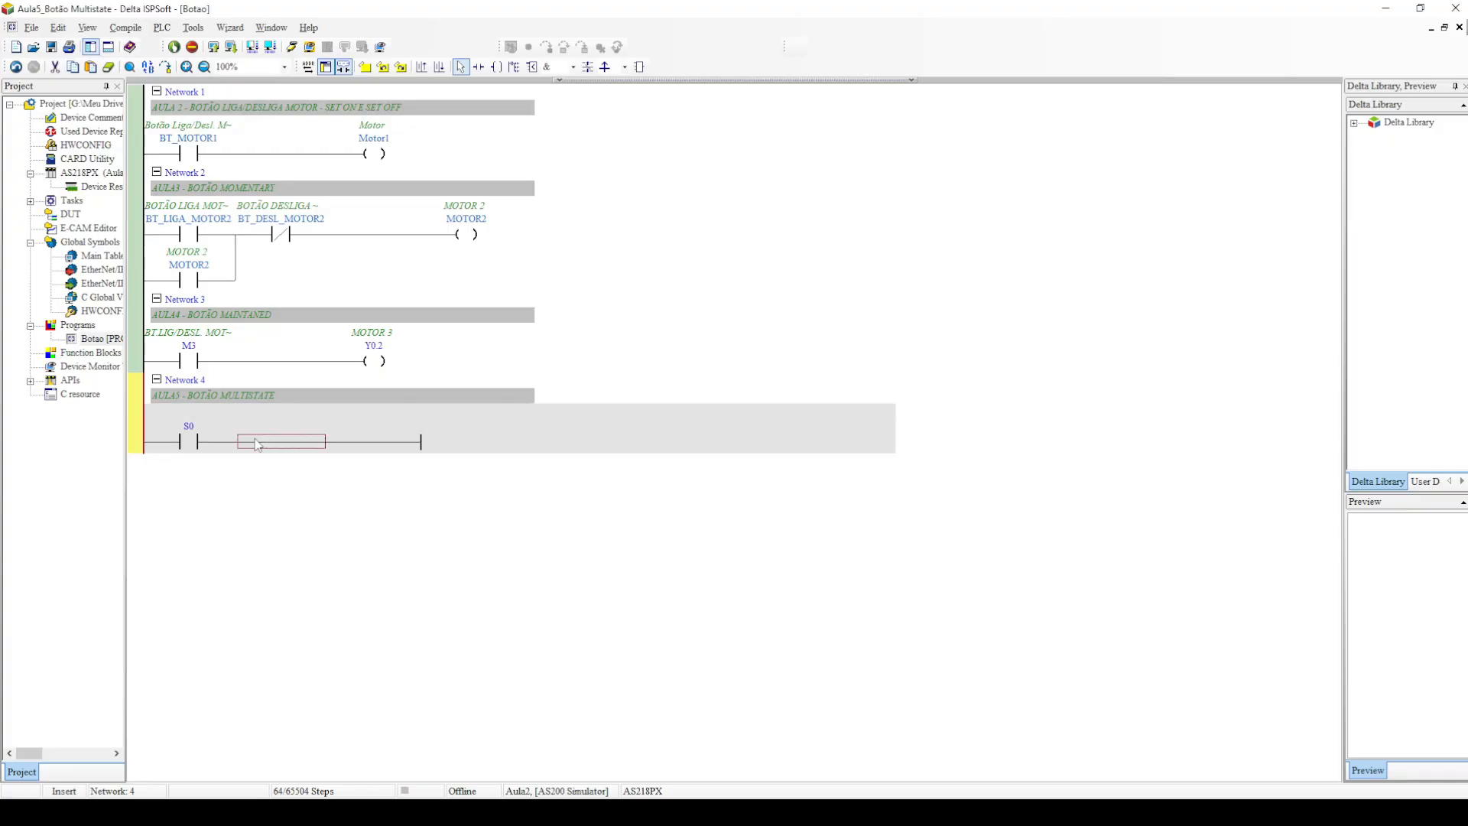
type("OUT Y1.0")
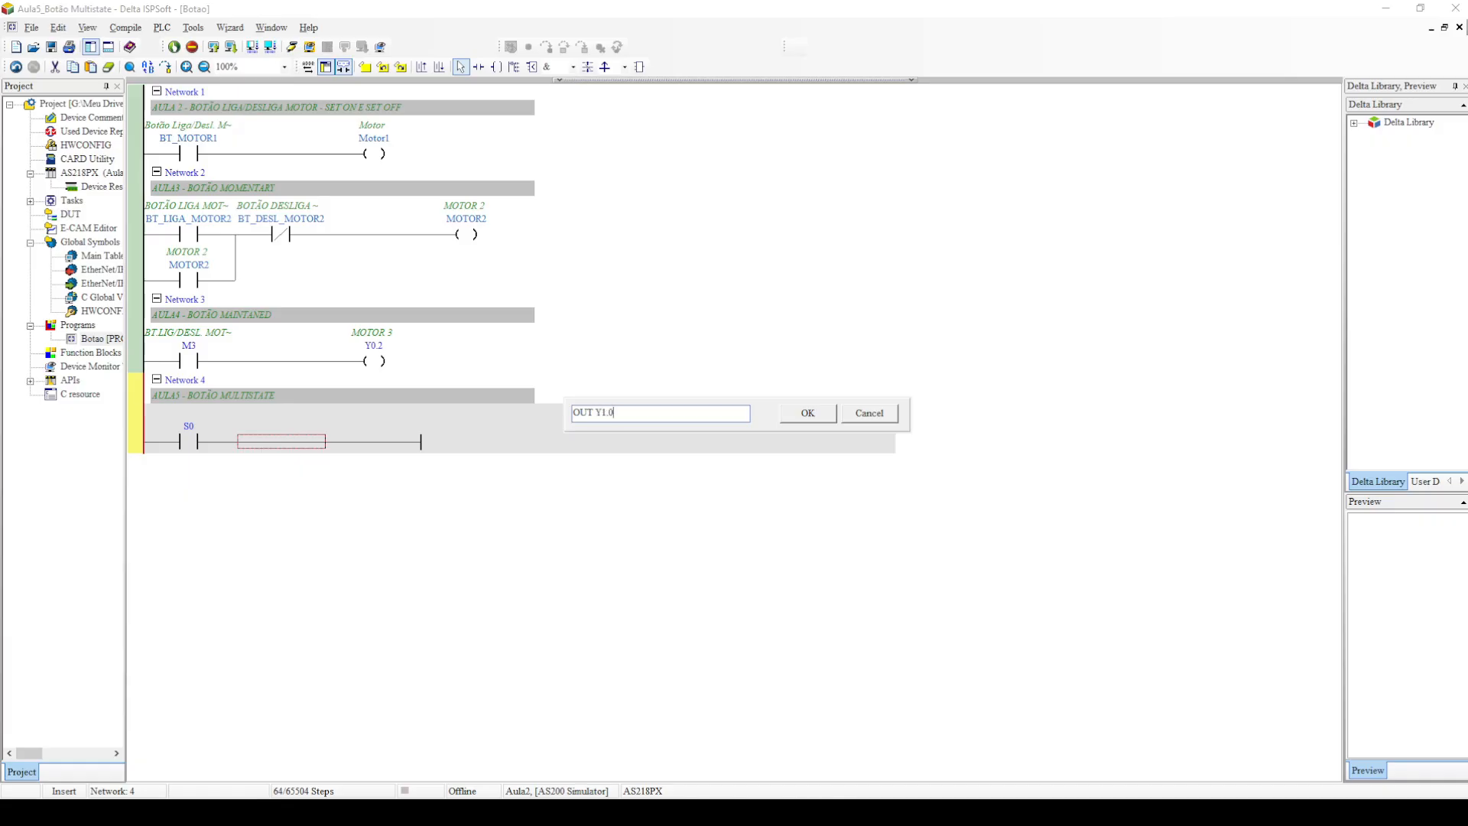
key("Return")
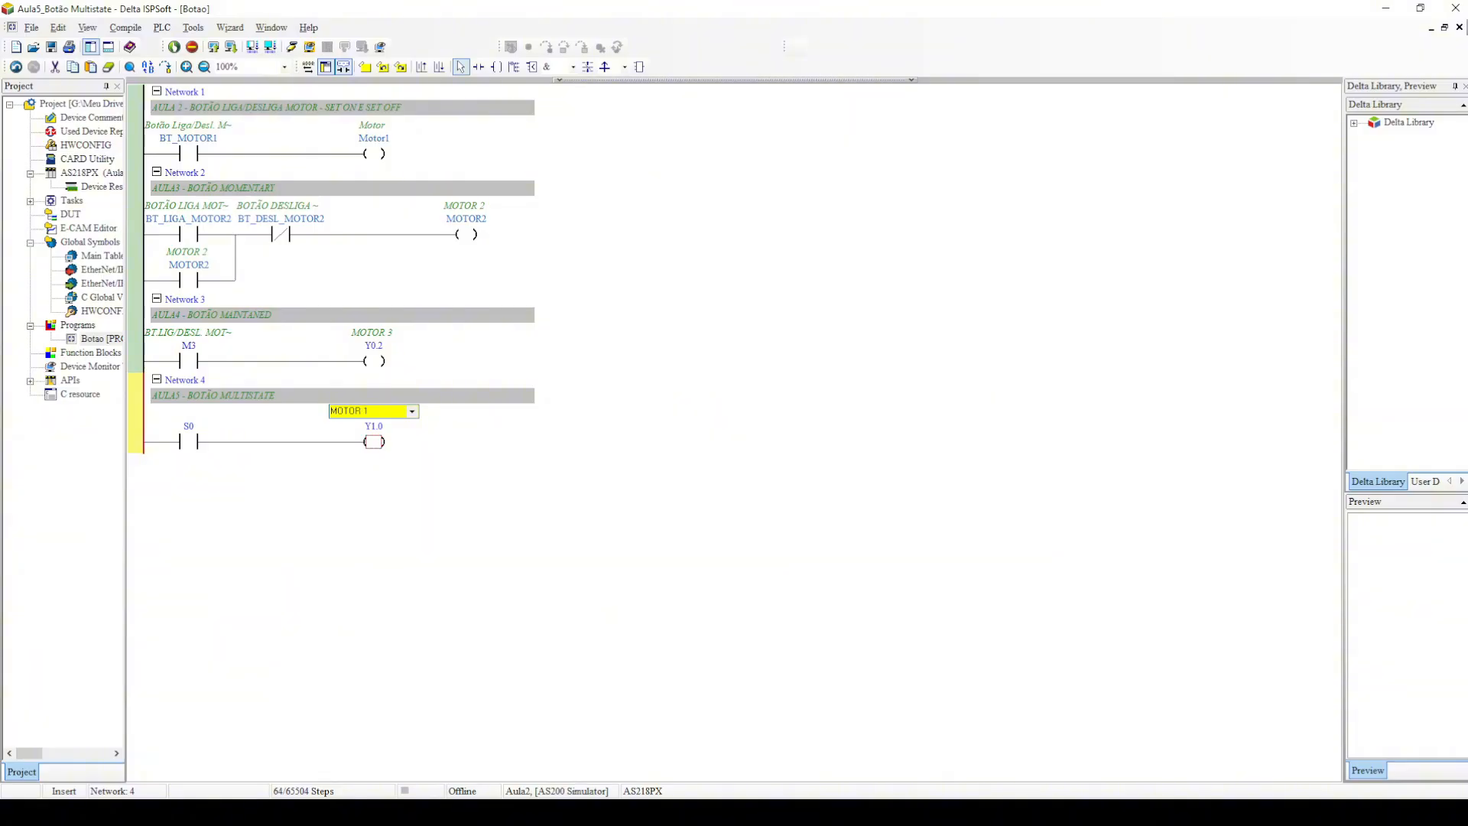
Step: Finish coil Y1.0's comment as "MOTOR 1" and comment contact S0 as "BT_LIGA_DESL. MOTORES"
left_click(287, 458)
left_click(193, 414)
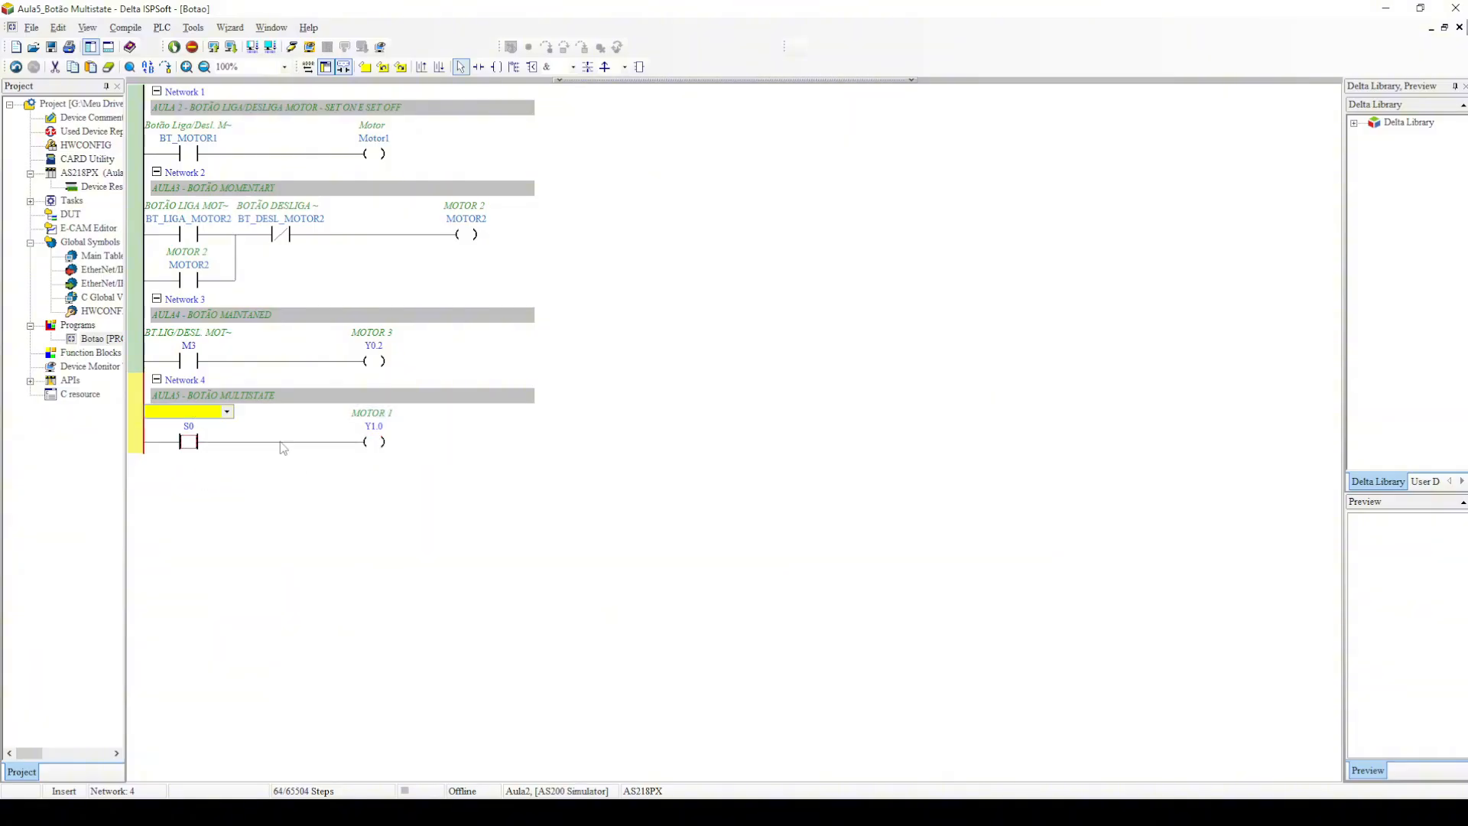
type("BT")
type("_LIGA_DESL_MOTOR")
key("Return")
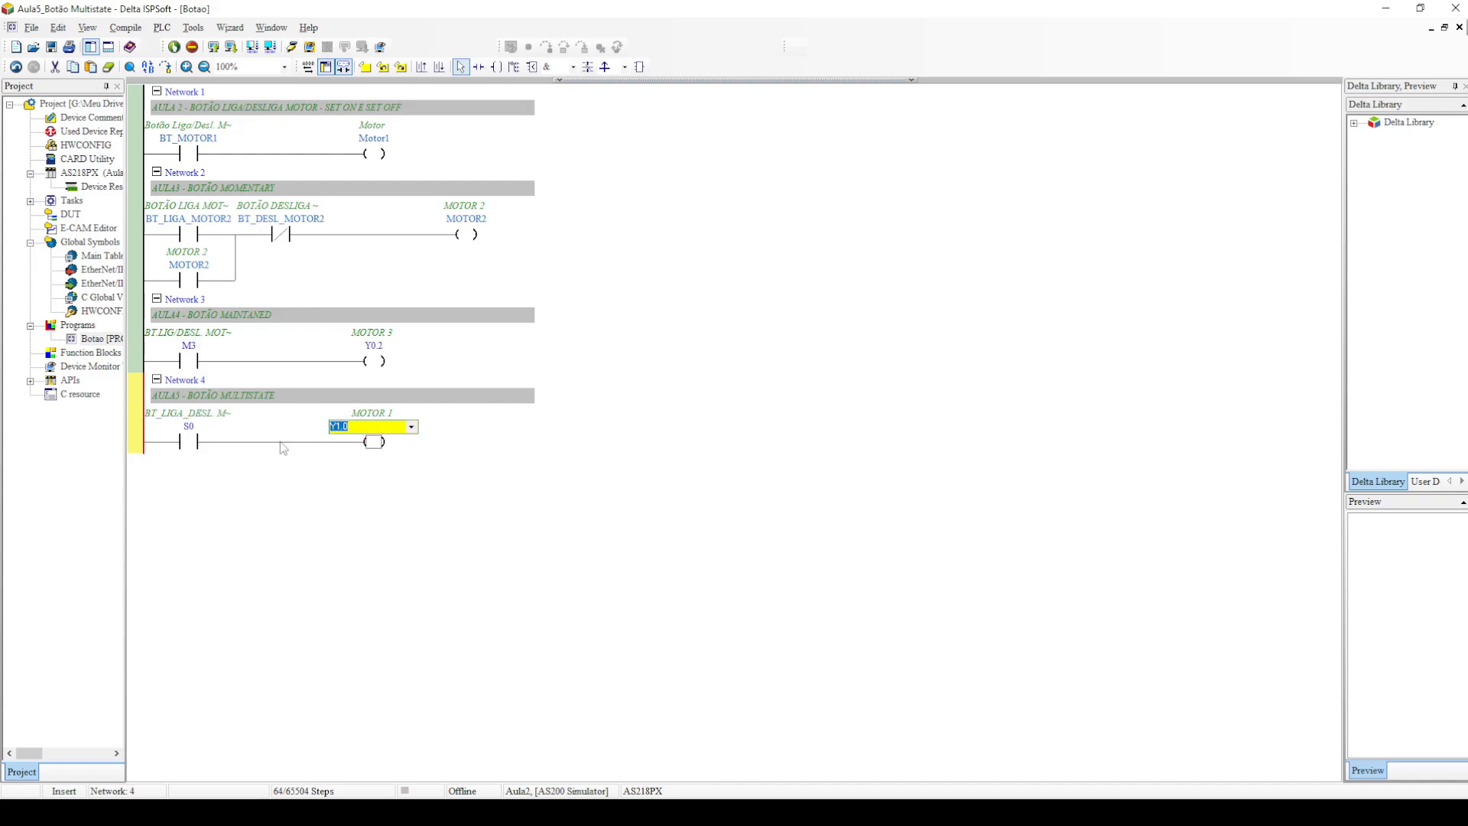
left_click(283, 446)
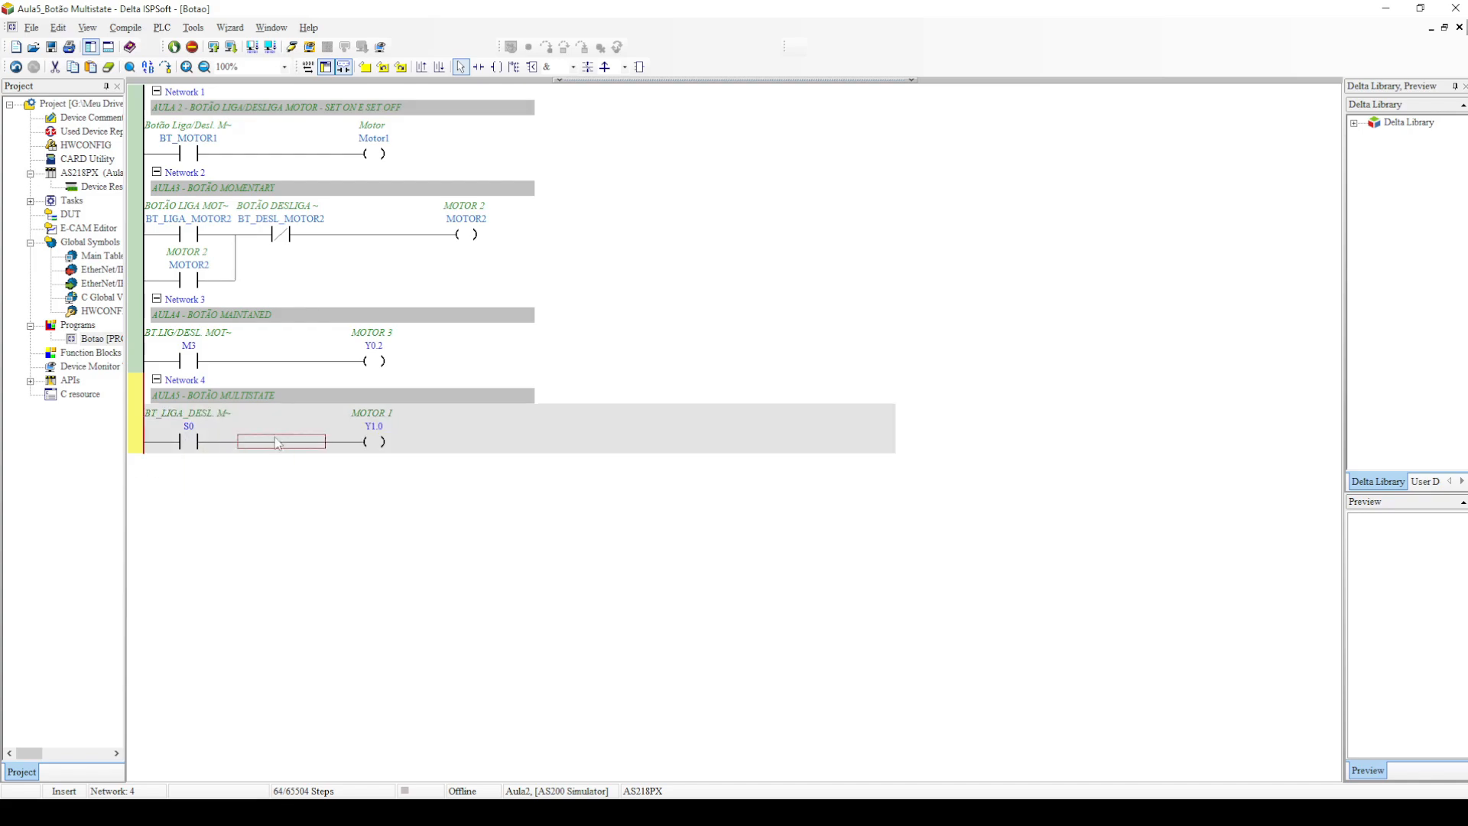
Step: Add a network after Network 4 and continuously paste a copy of Network 4 there 5 times, with offset 1 for S and Y
left_click(439, 67)
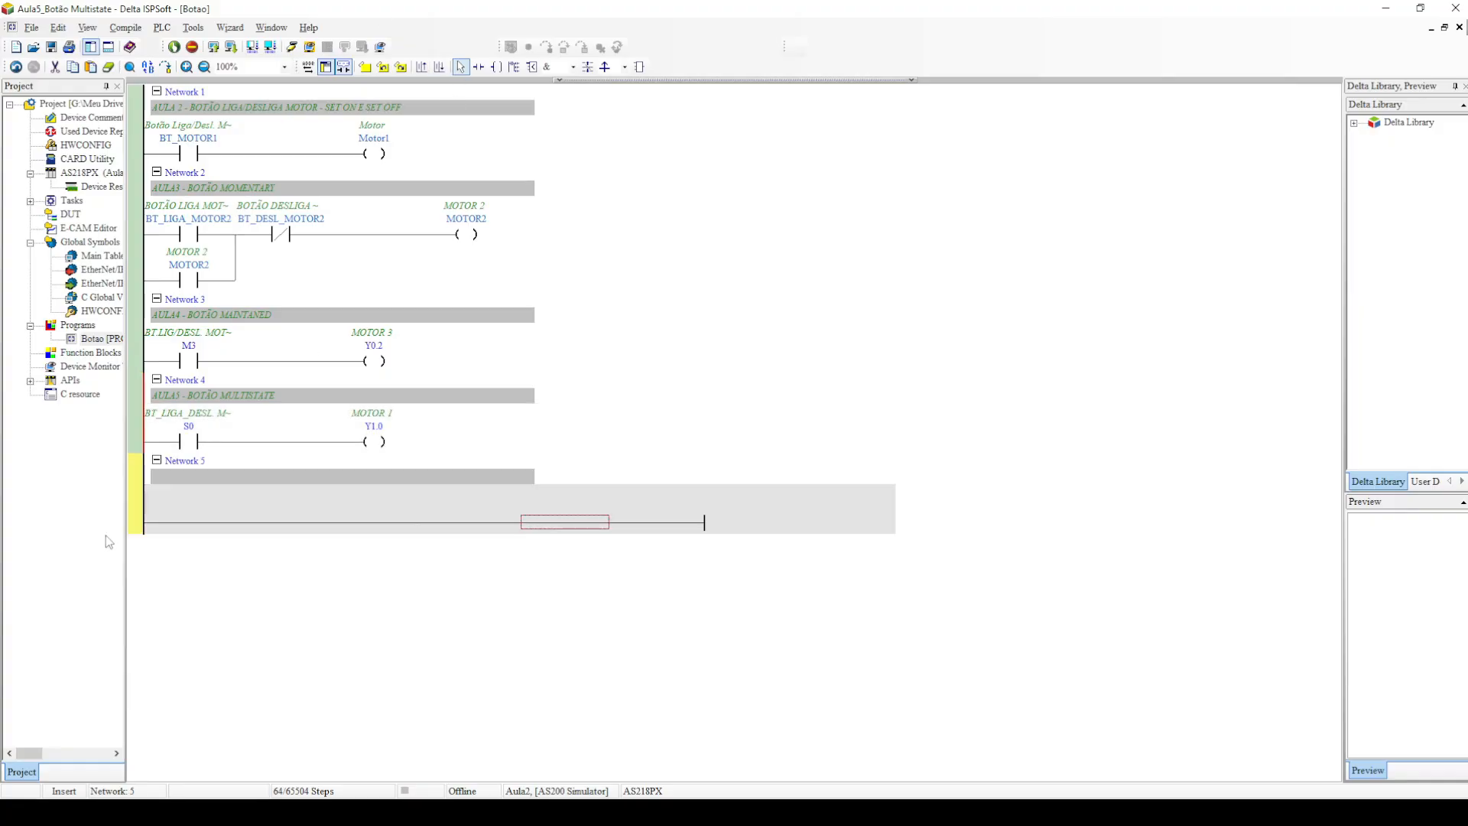
left_click(304, 446)
right_click(304, 445)
left_click(337, 513)
left_click(327, 525)
right_click(326, 525)
left_click(409, 385)
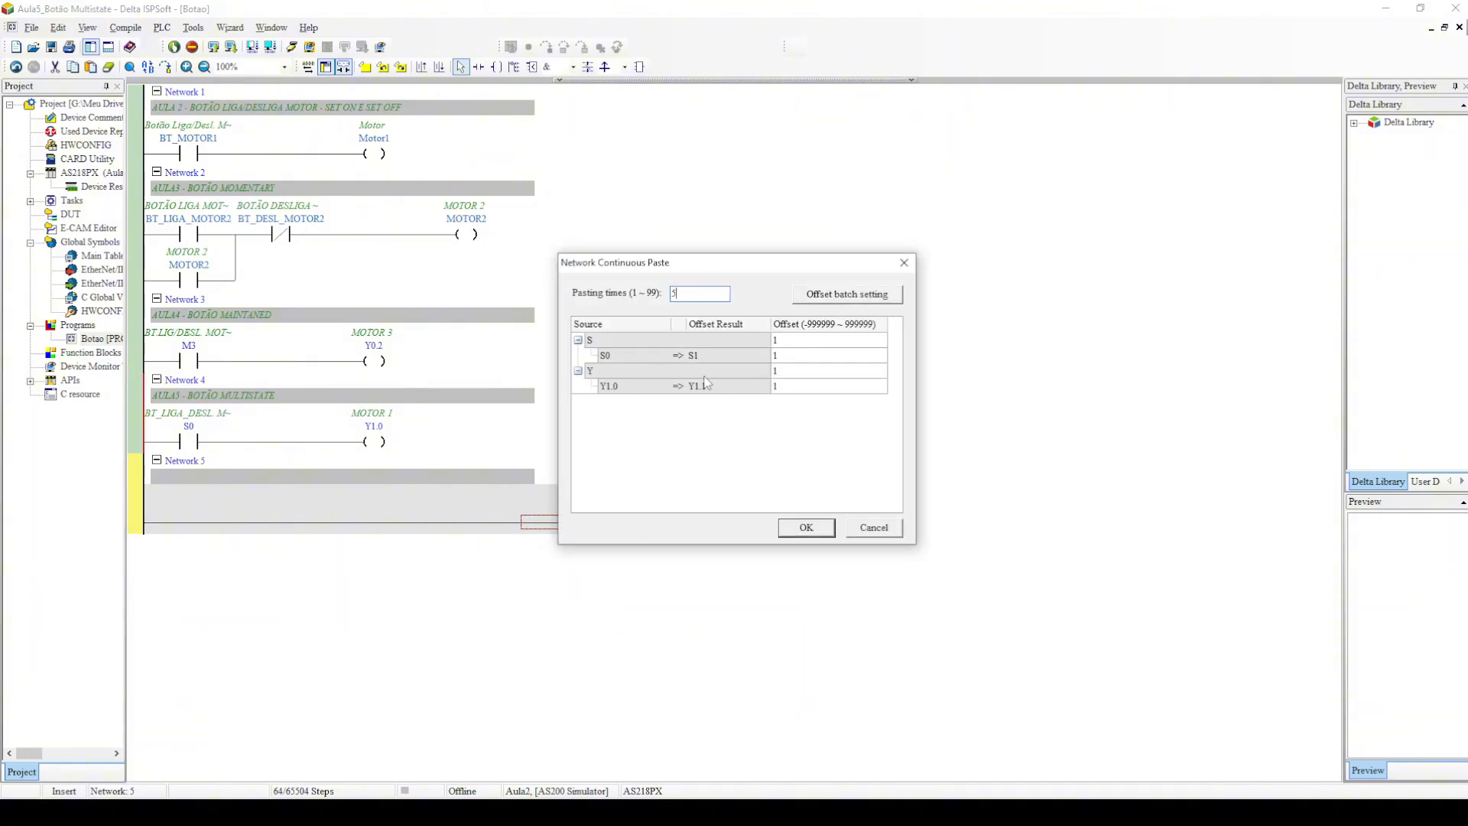
left_click(806, 528)
Step: Change the comment of contact S0 in Network 4 to "BT_LIGA_DESL. MOTOR 1"
scroll(442, 463, "down", 3)
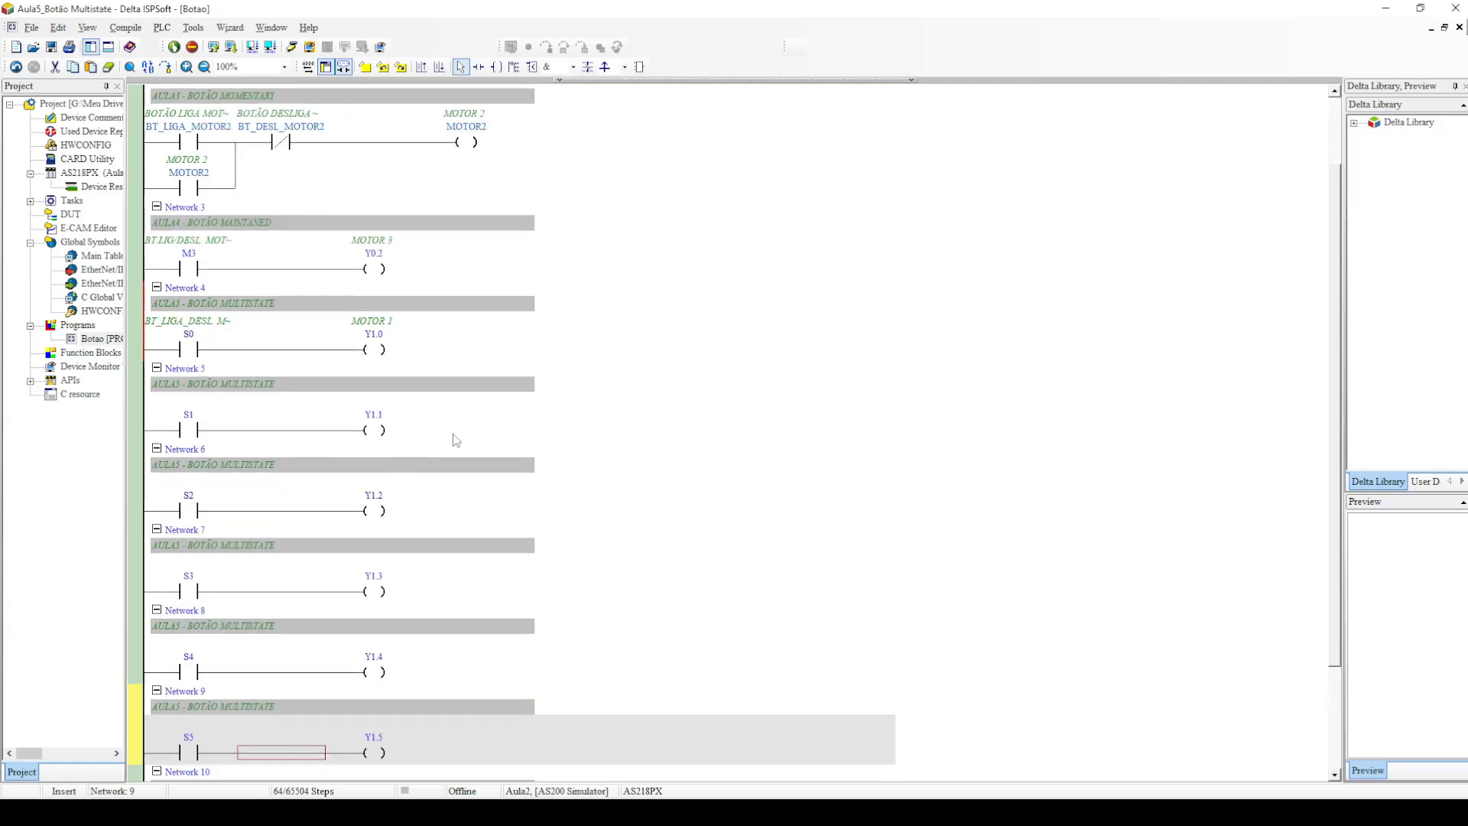
double_click(211, 281)
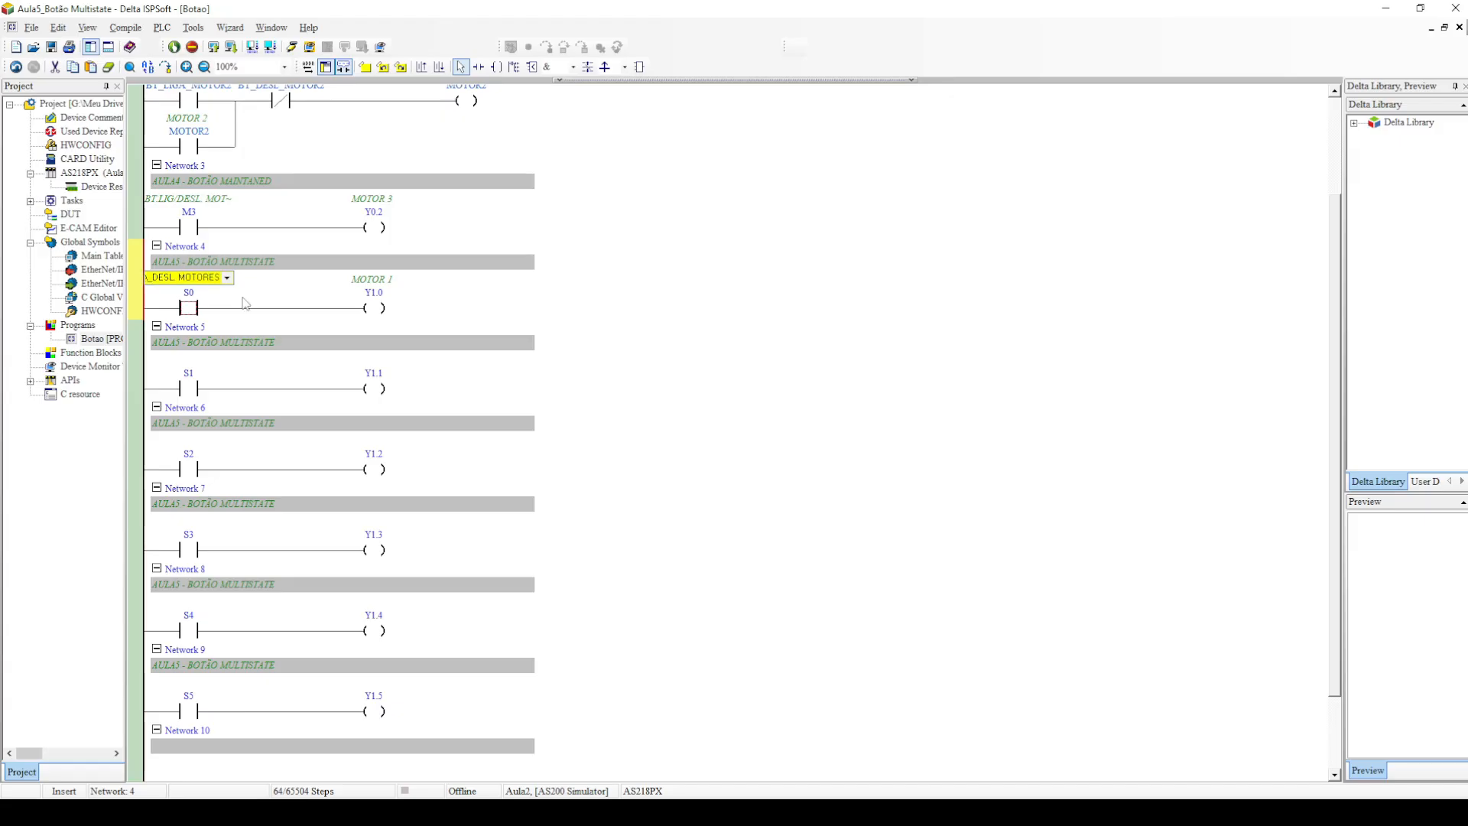
key("BackSpace")
key("BackSpace")
type("1")
Step: Comment contacts S1 to S4 as "BT_LIGA_DESL. MOTOR 2" through "MOTOR 5" and delete the surplus networks below Network 8
double_click(198, 369)
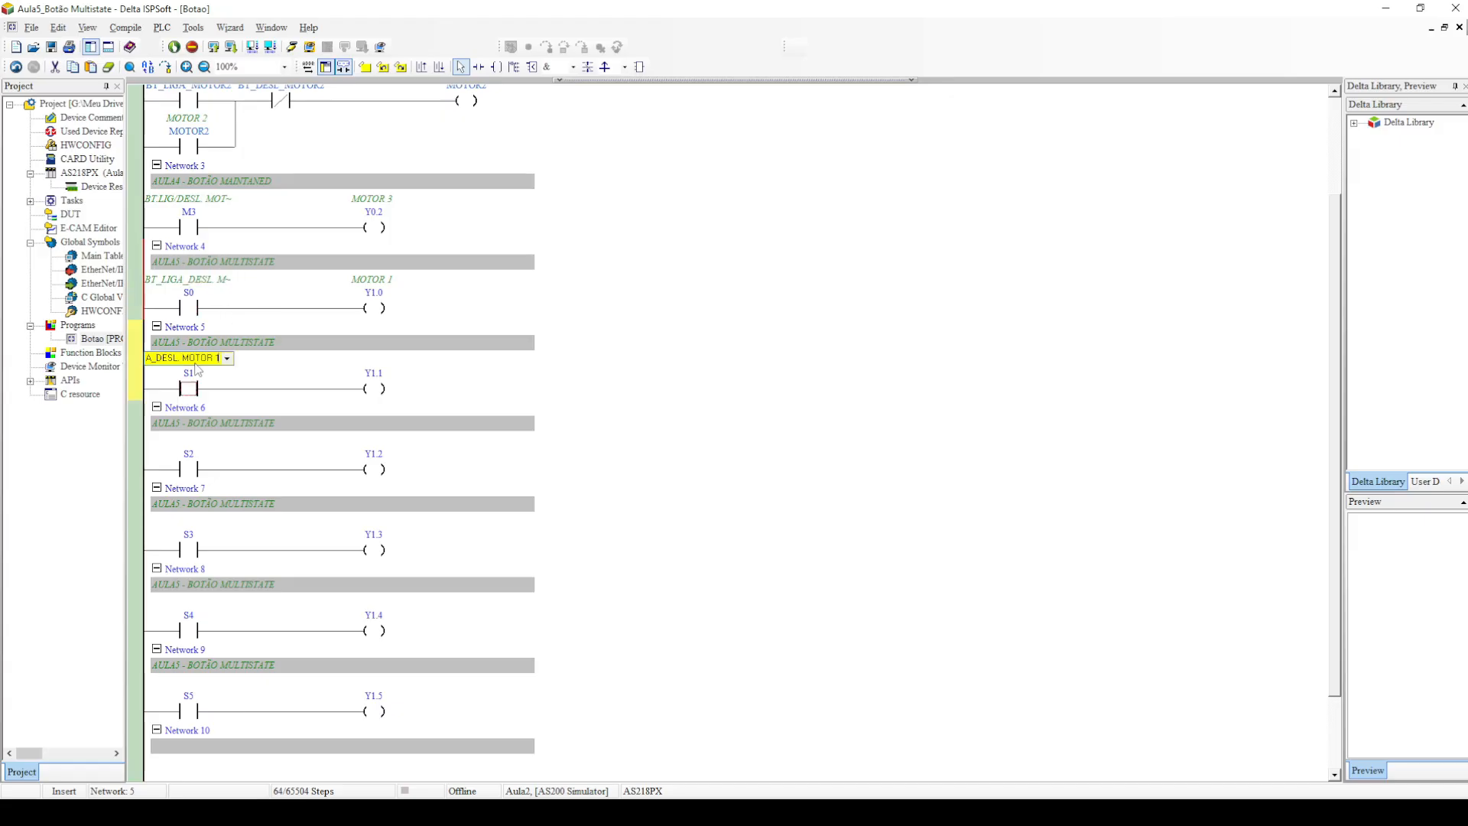
double_click(195, 442)
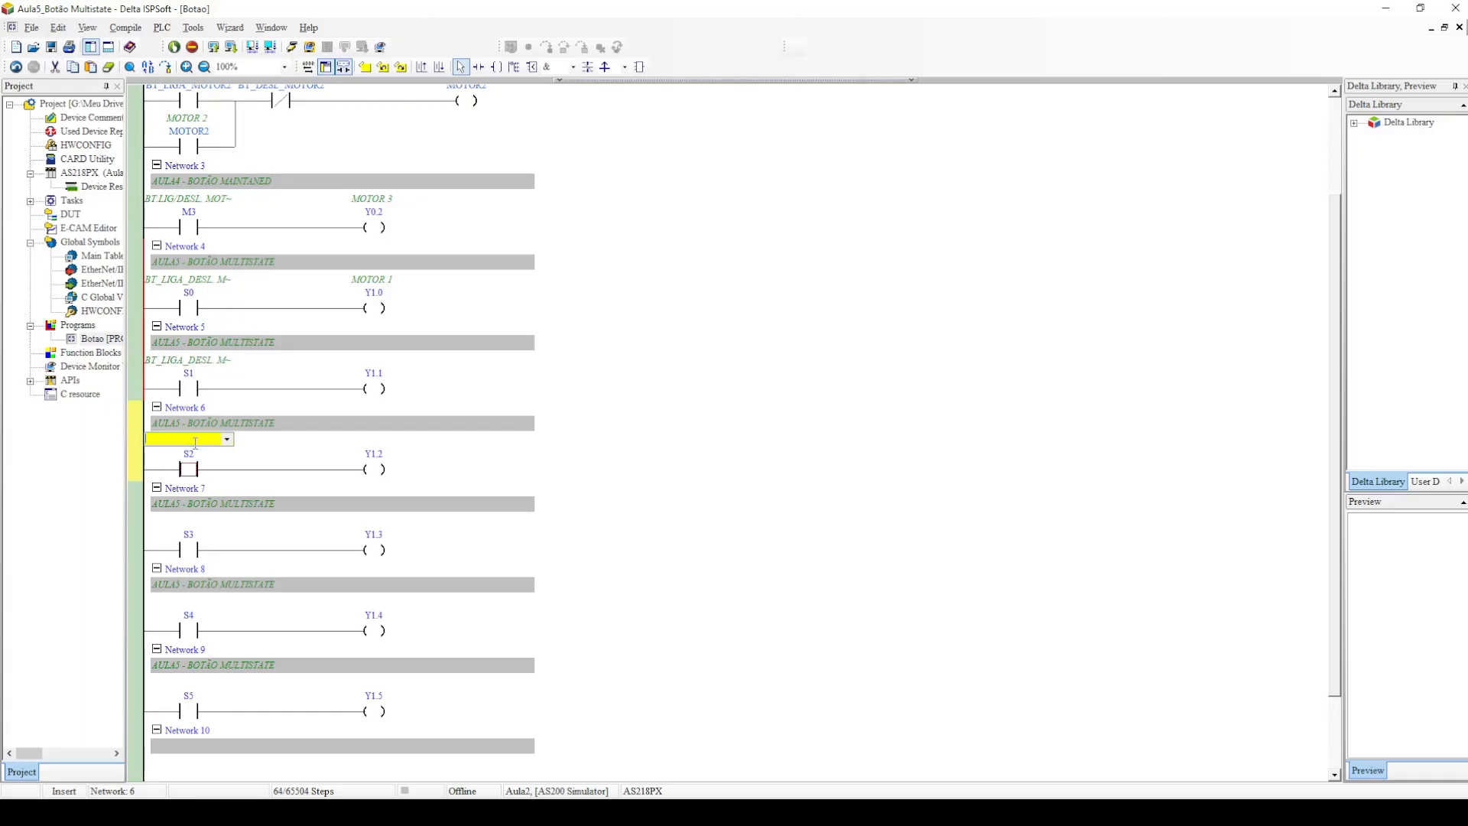
double_click(189, 533)
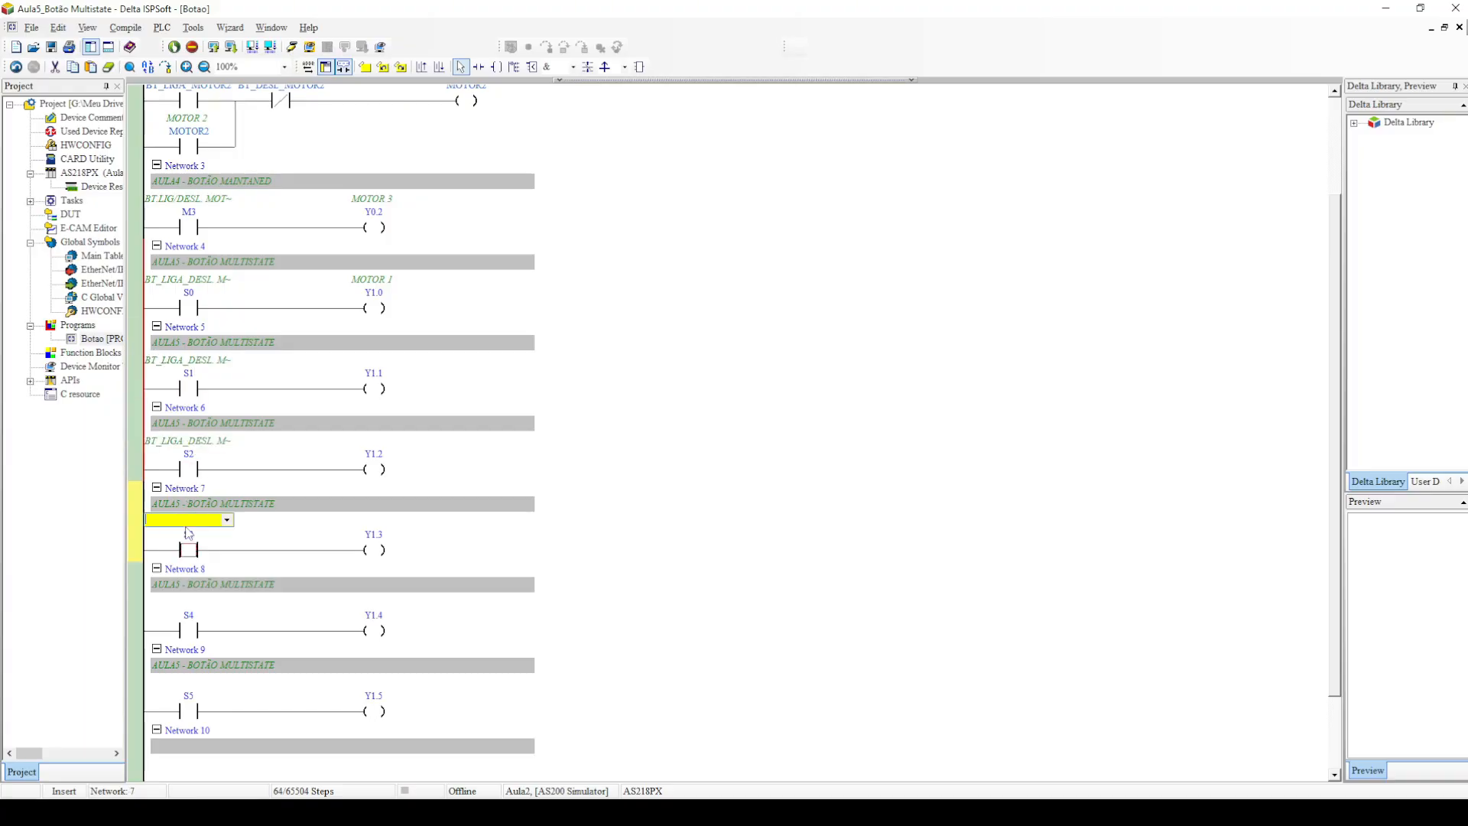
double_click(191, 600)
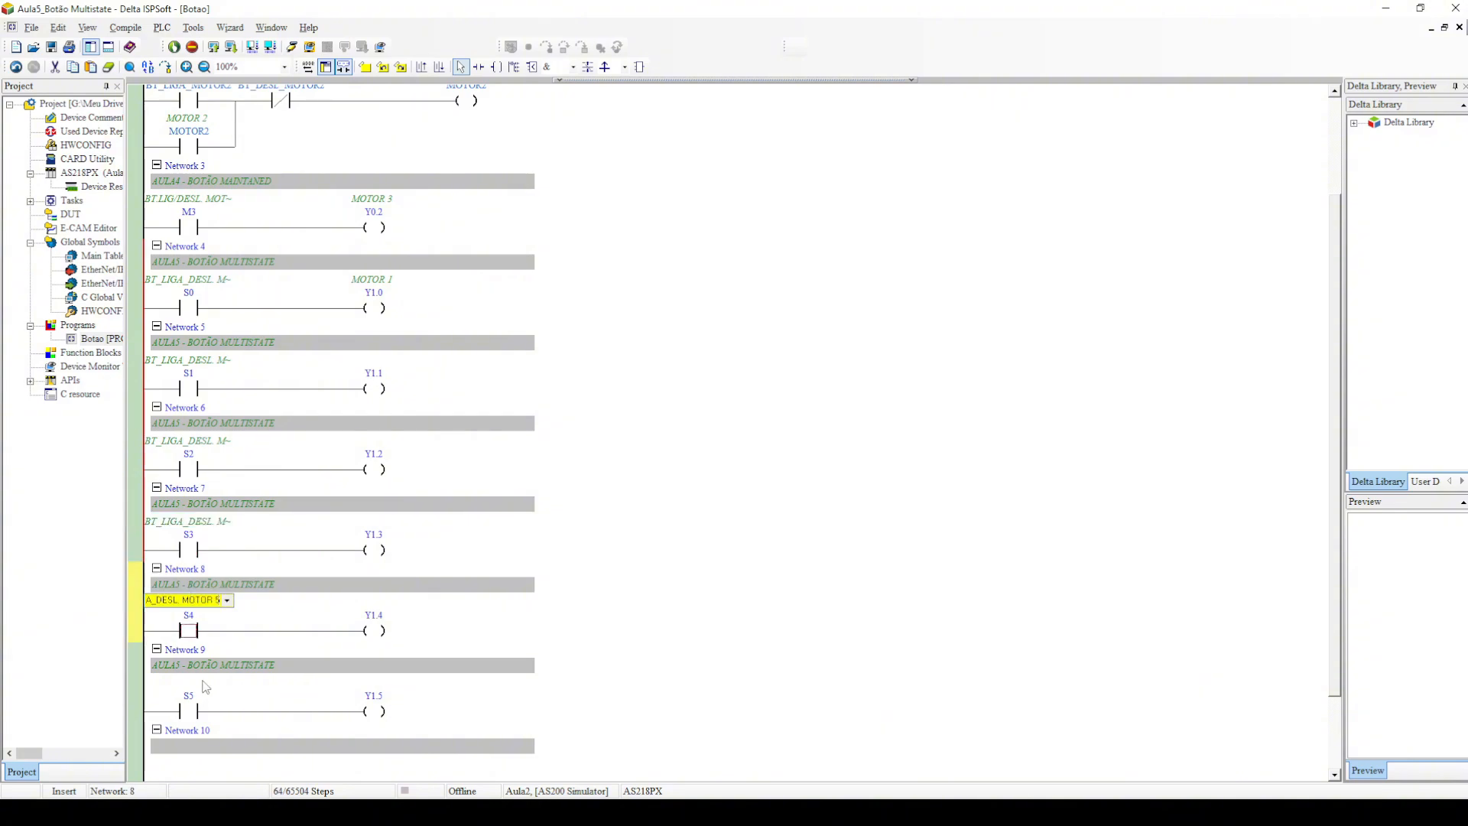
left_click(289, 717)
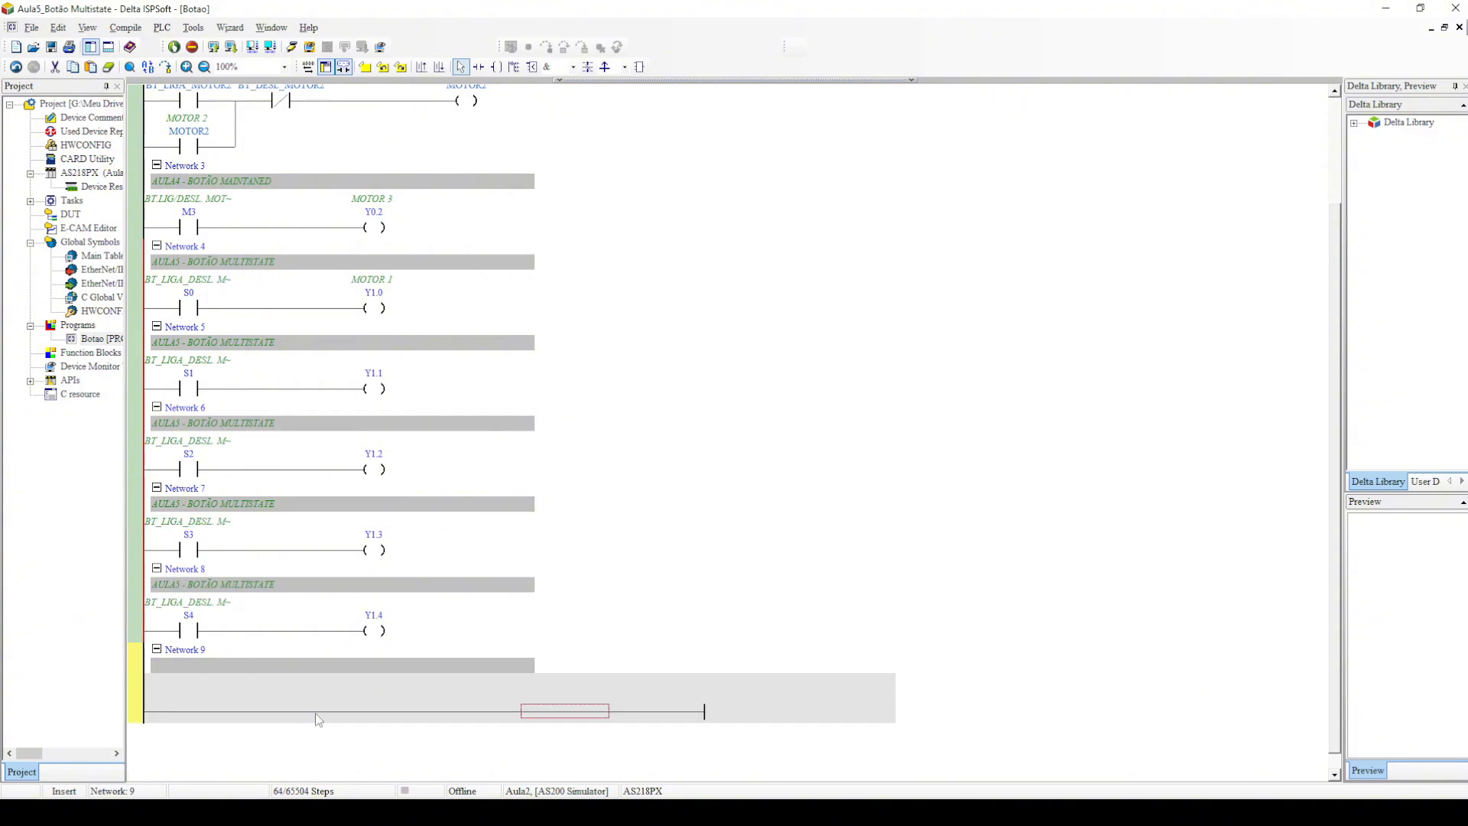
Step: Comment coils Y1.1, Y1.2, Y1.3 and Y1.4 in Networks 5 to 8 as "MOTOR 2", "MOTOR 3", "MOTOR 4" and "MOTOR 5"
scroll(397, 306, "up", 2)
double_click(379, 350)
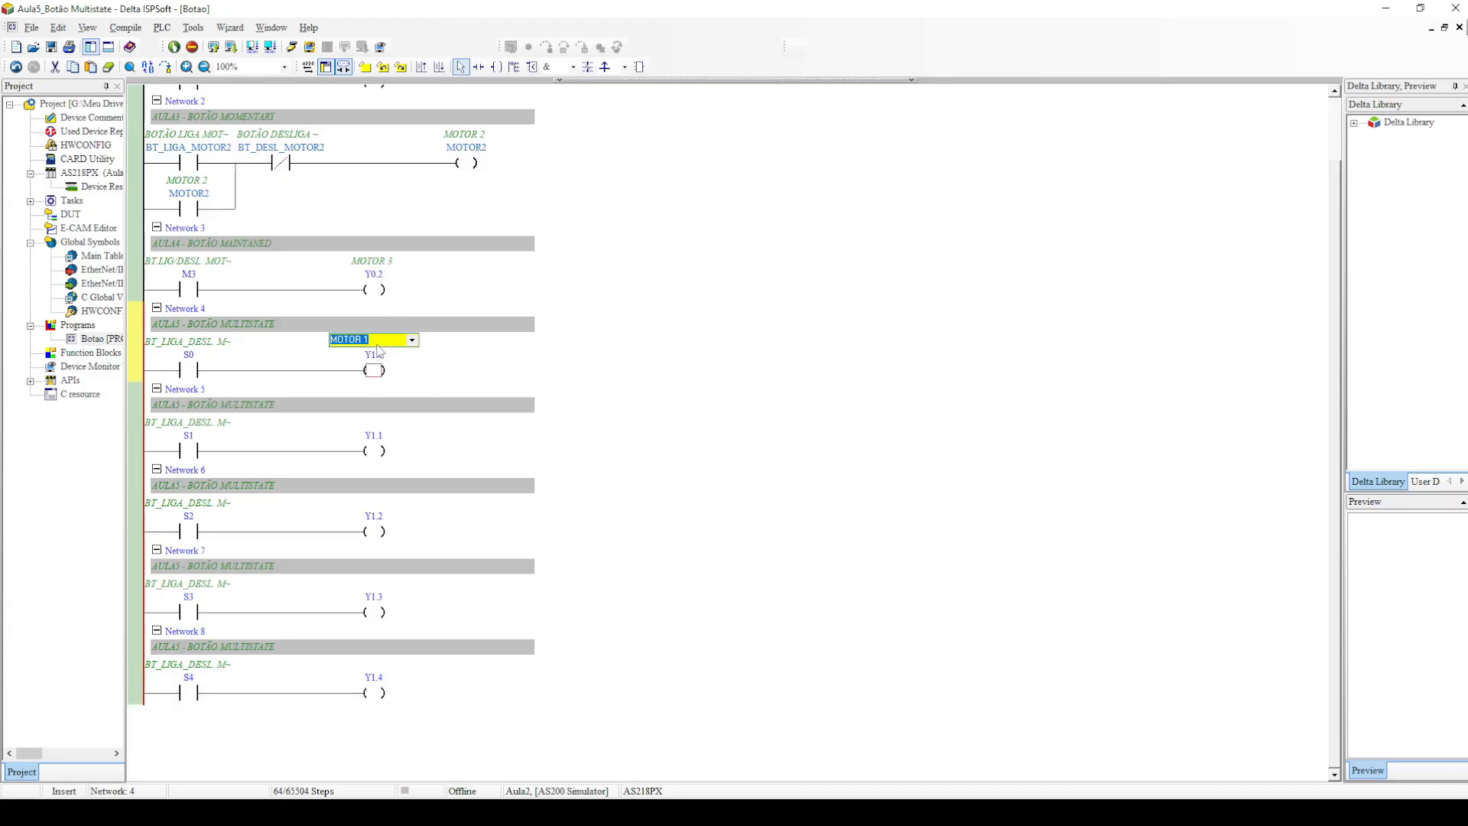
double_click(384, 419)
type("MOTOR 2")
key("Return")
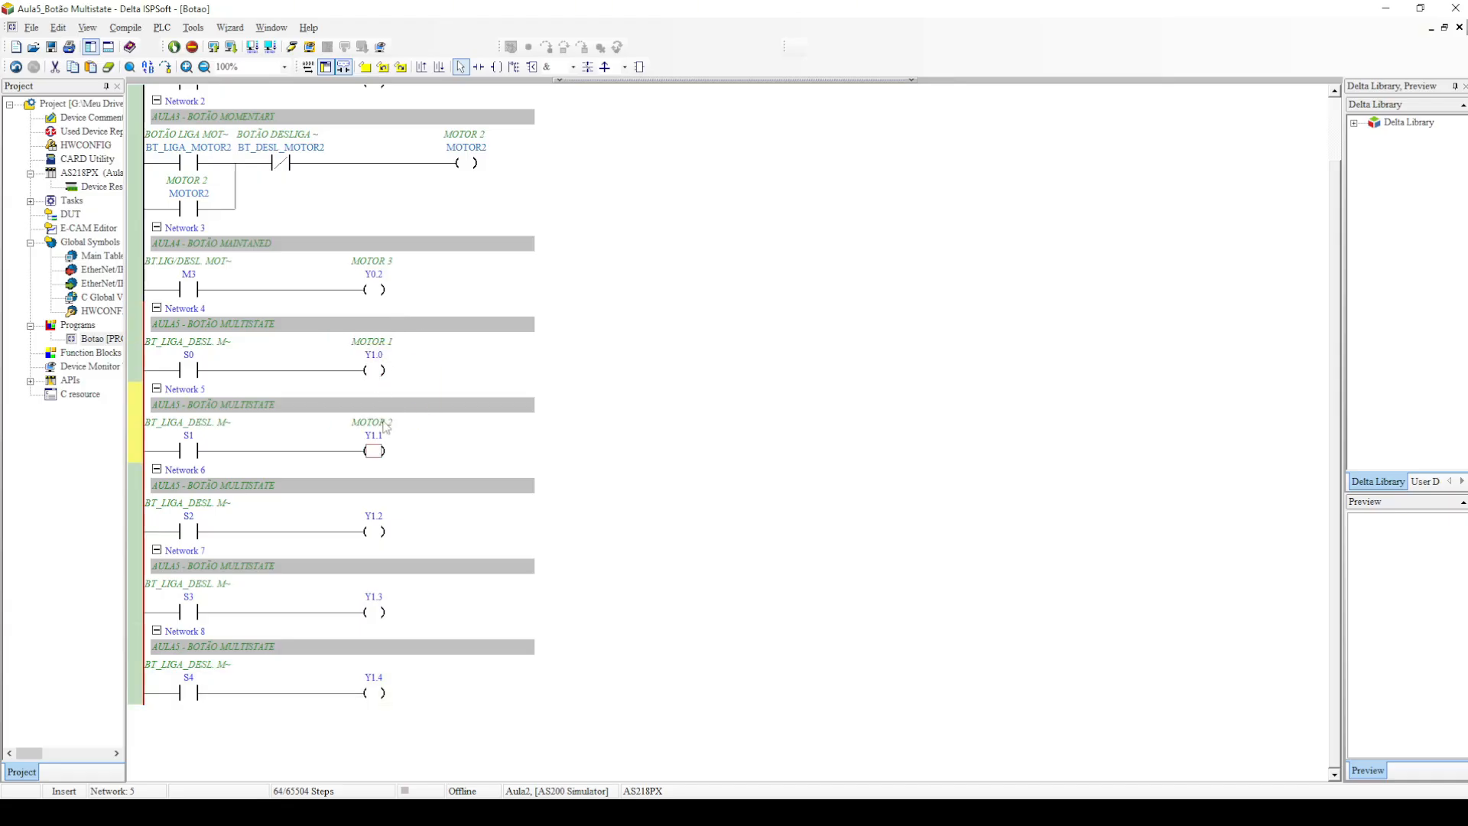
double_click(387, 501)
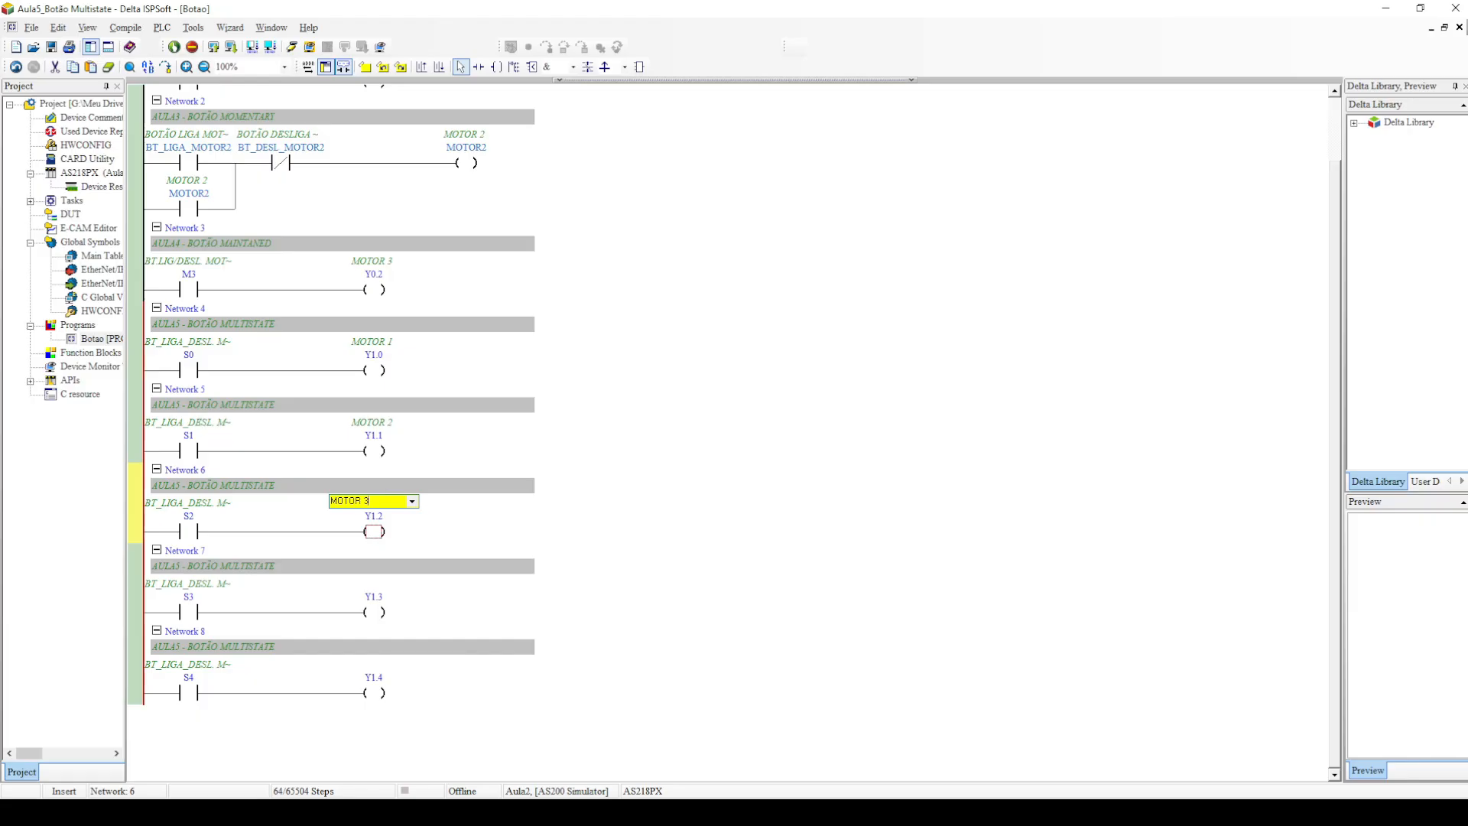
key("Return")
double_click(372, 581)
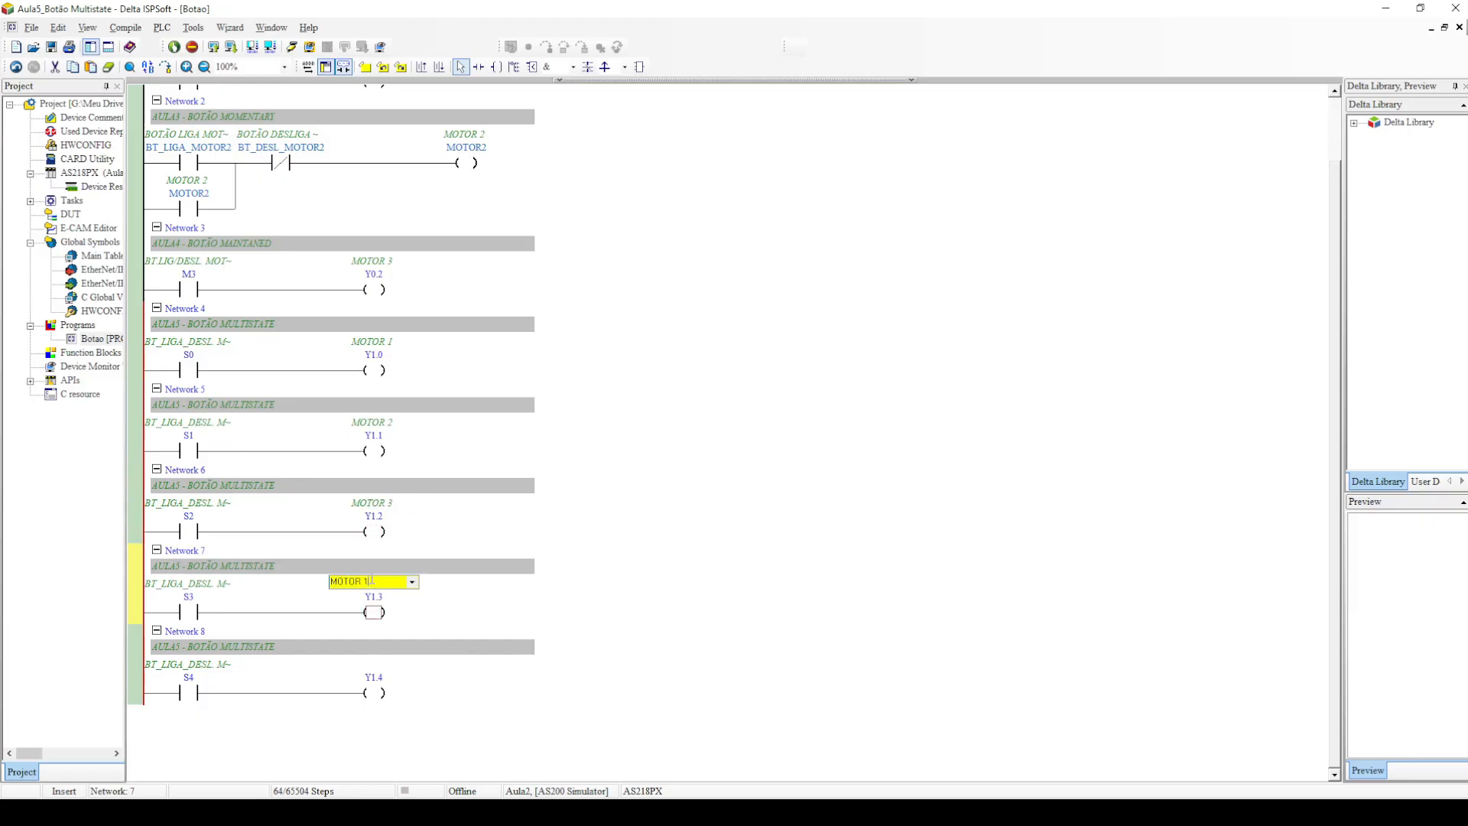
type("MOTOR 4")
key("Return")
double_click(376, 662)
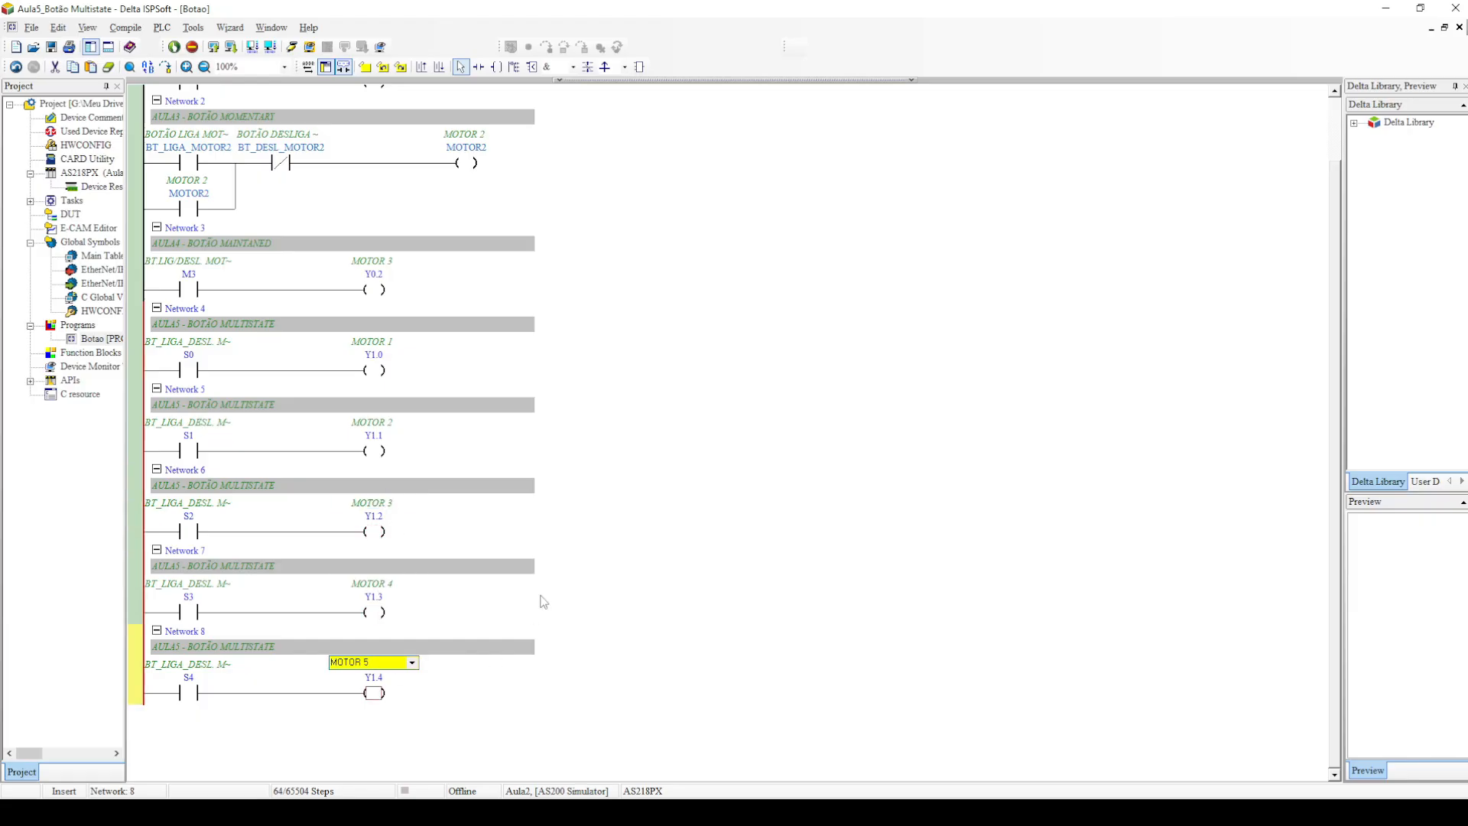
left_click(543, 602)
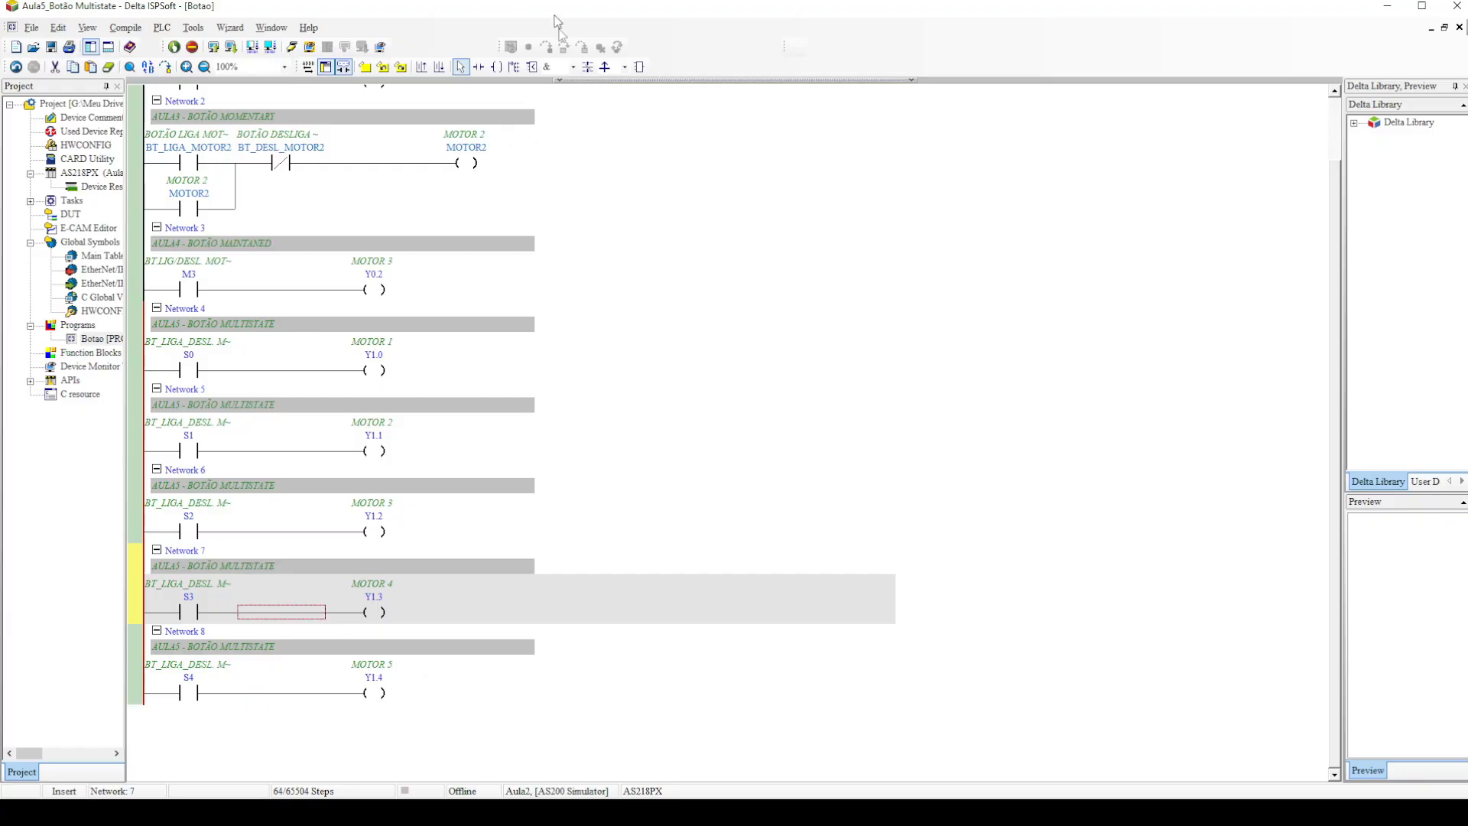
Step: Arrange DIAScreen and ISPSoft side by side, with the EXEMPLE button and motor indicators in view
left_click_drag(554, 7, 1466, 123)
left_click_drag(470, 9, 2, 129)
left_click(907, 72)
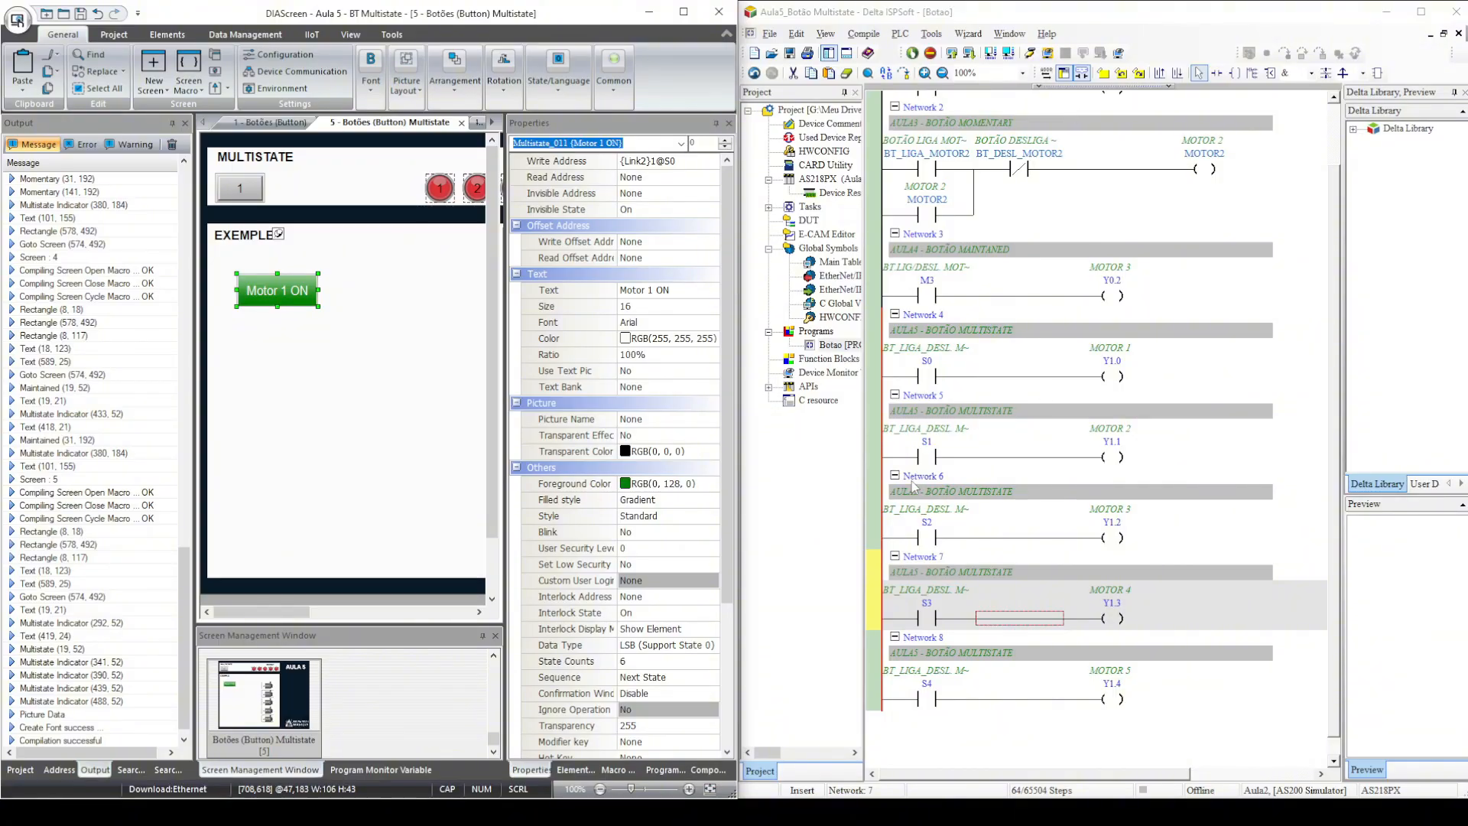
left_click_drag(298, 611, 345, 614)
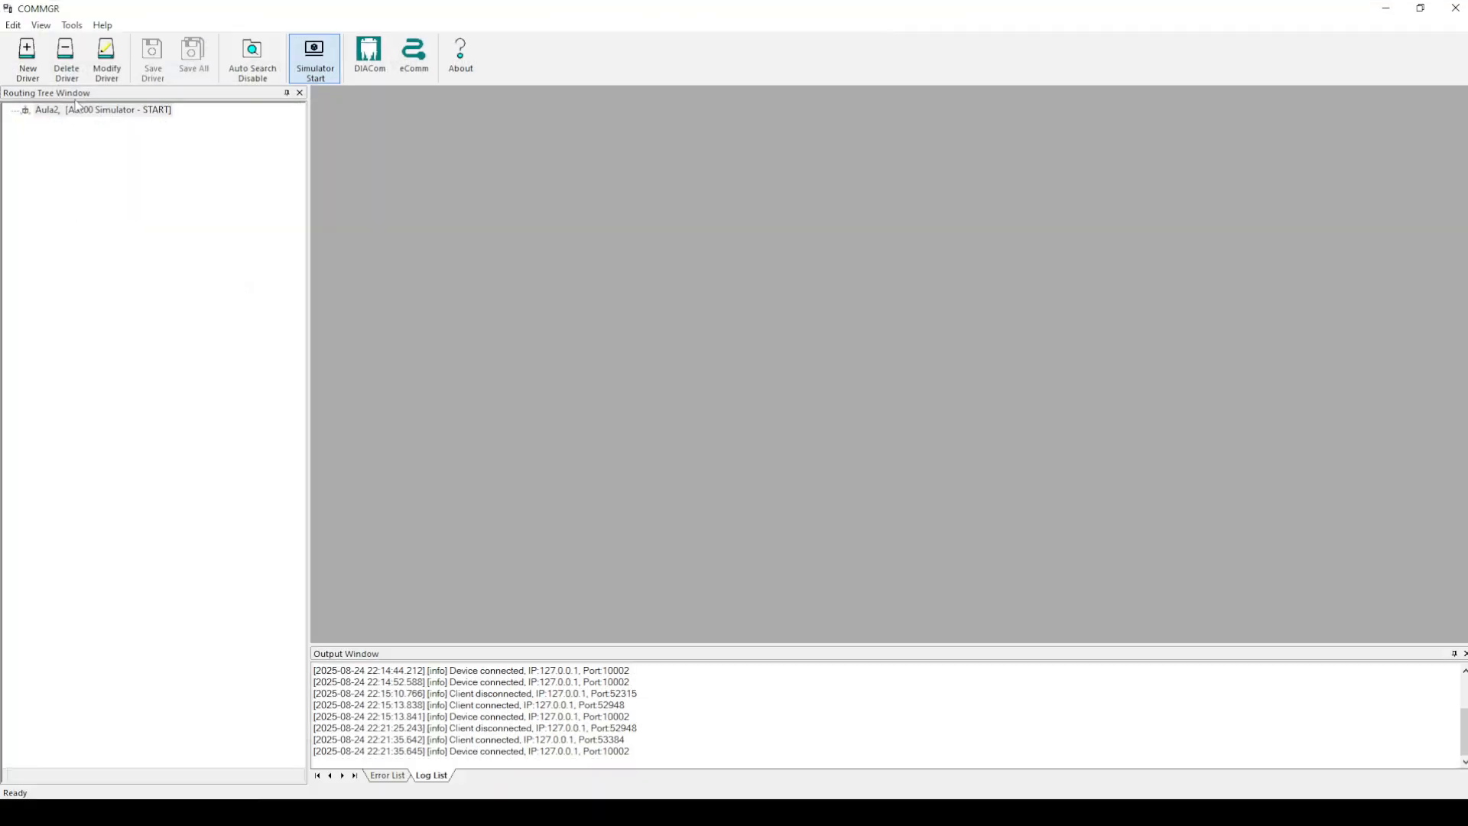
Step: Switch to COMMGR, start the Aula2 AS200 Simulator driver, and minimize COMMGR
right_click(86, 109)
left_click(176, 142)
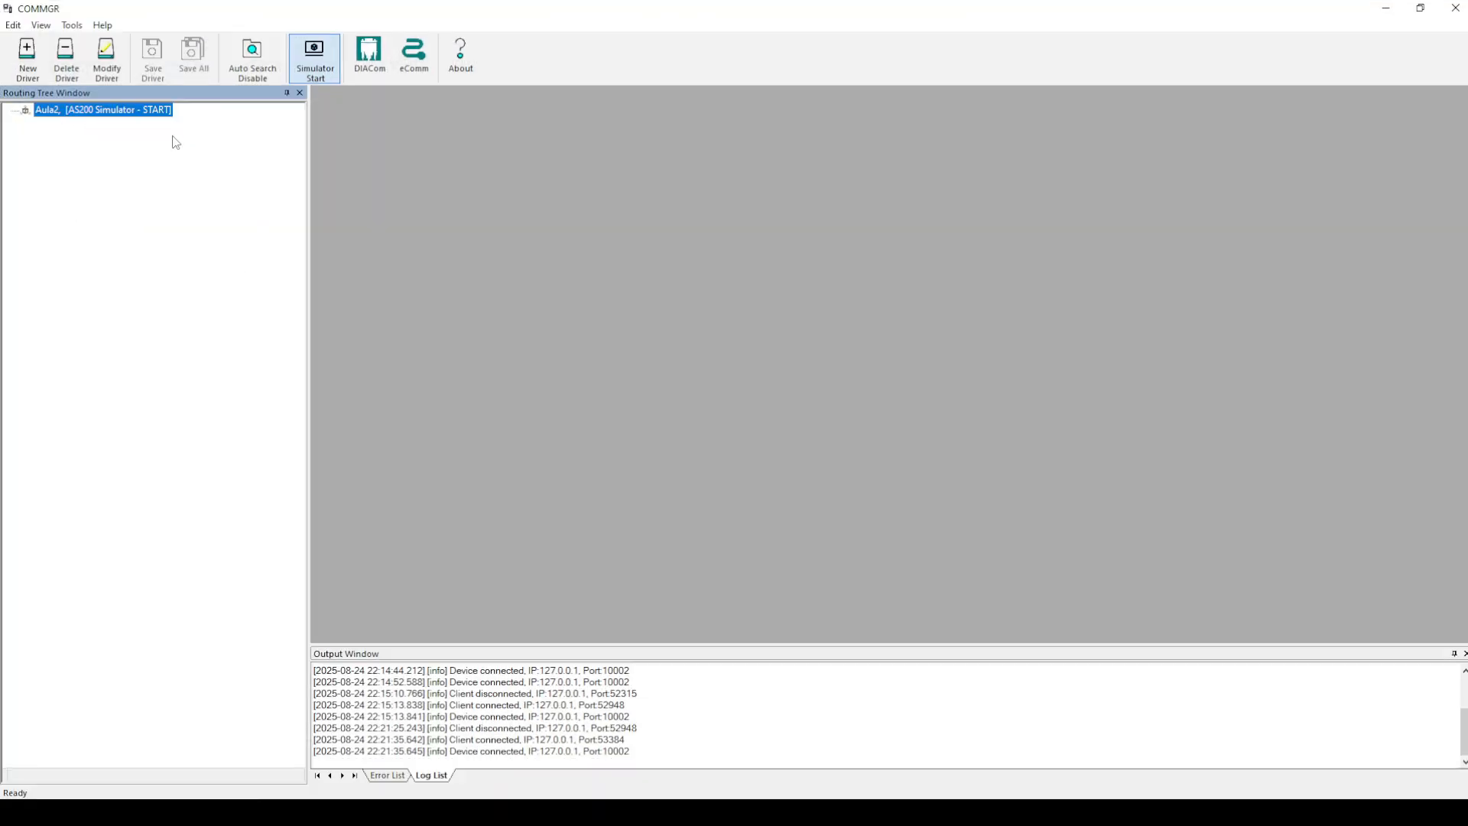
left_click(1386, 8)
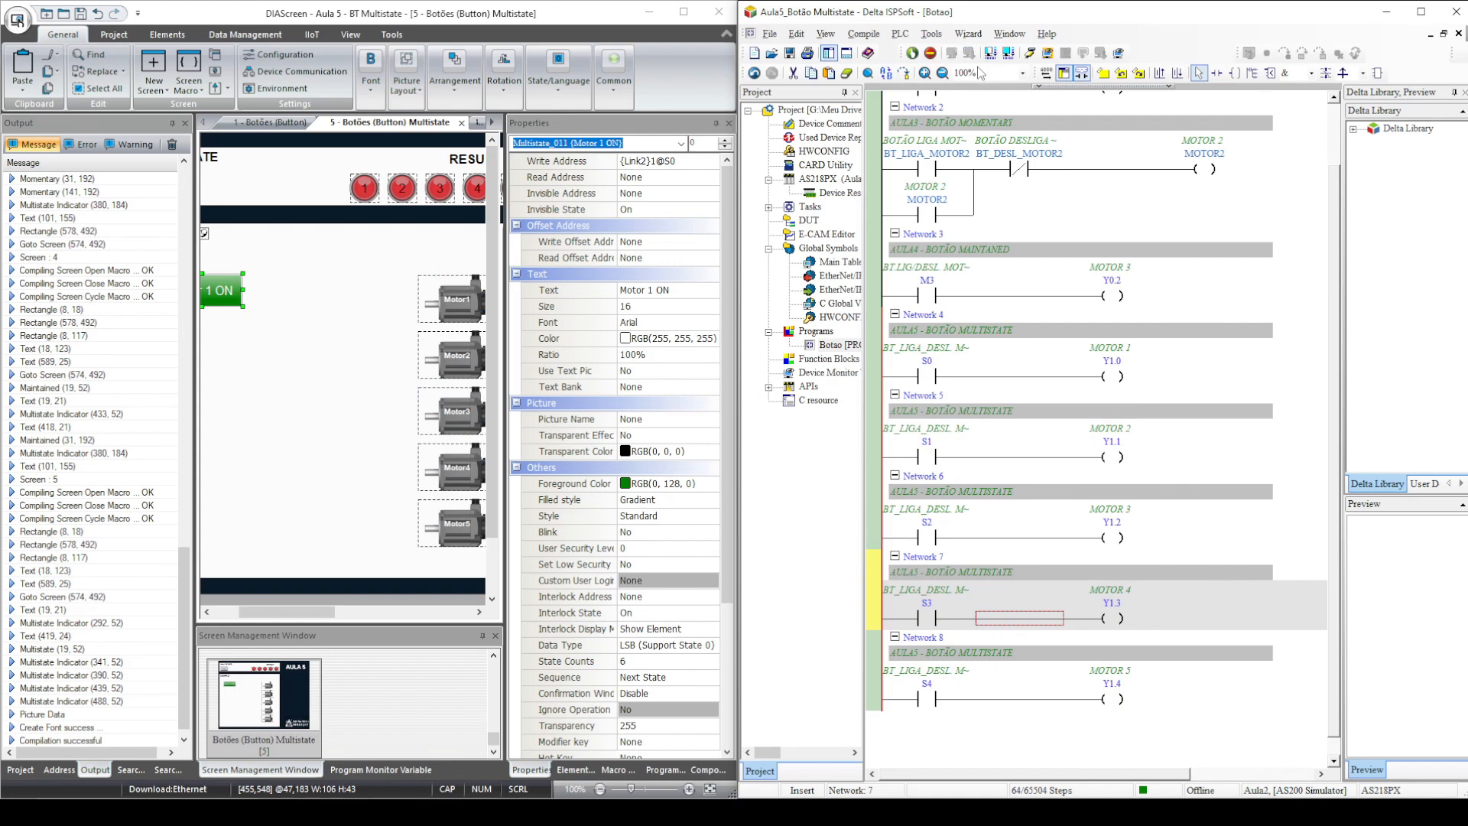
Step: Compile and download the ladder program to the simulated PLC, and return the PLC to the running state
left_click(990, 53)
left_click(1328, 568)
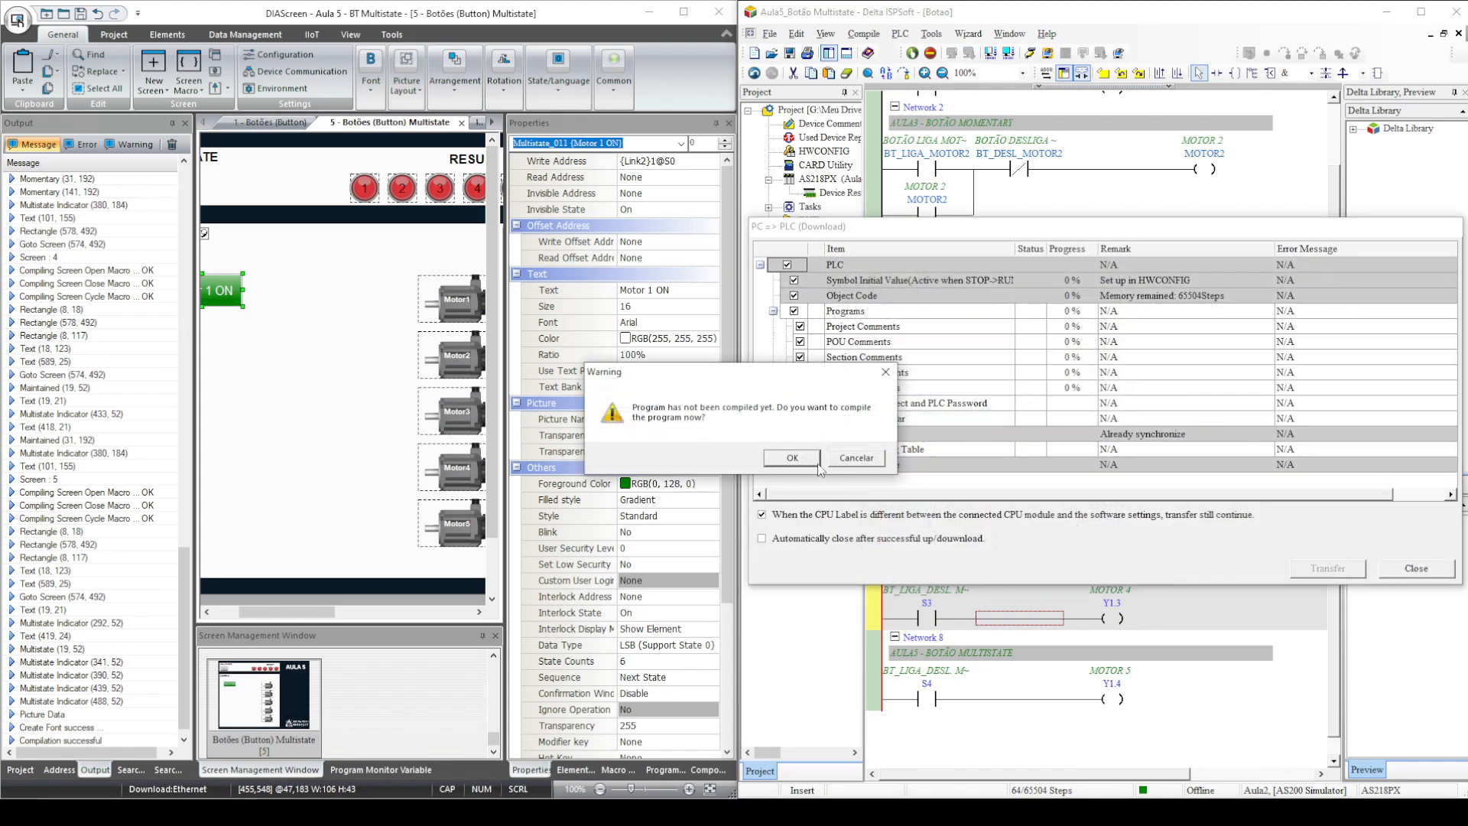
left_click(815, 462)
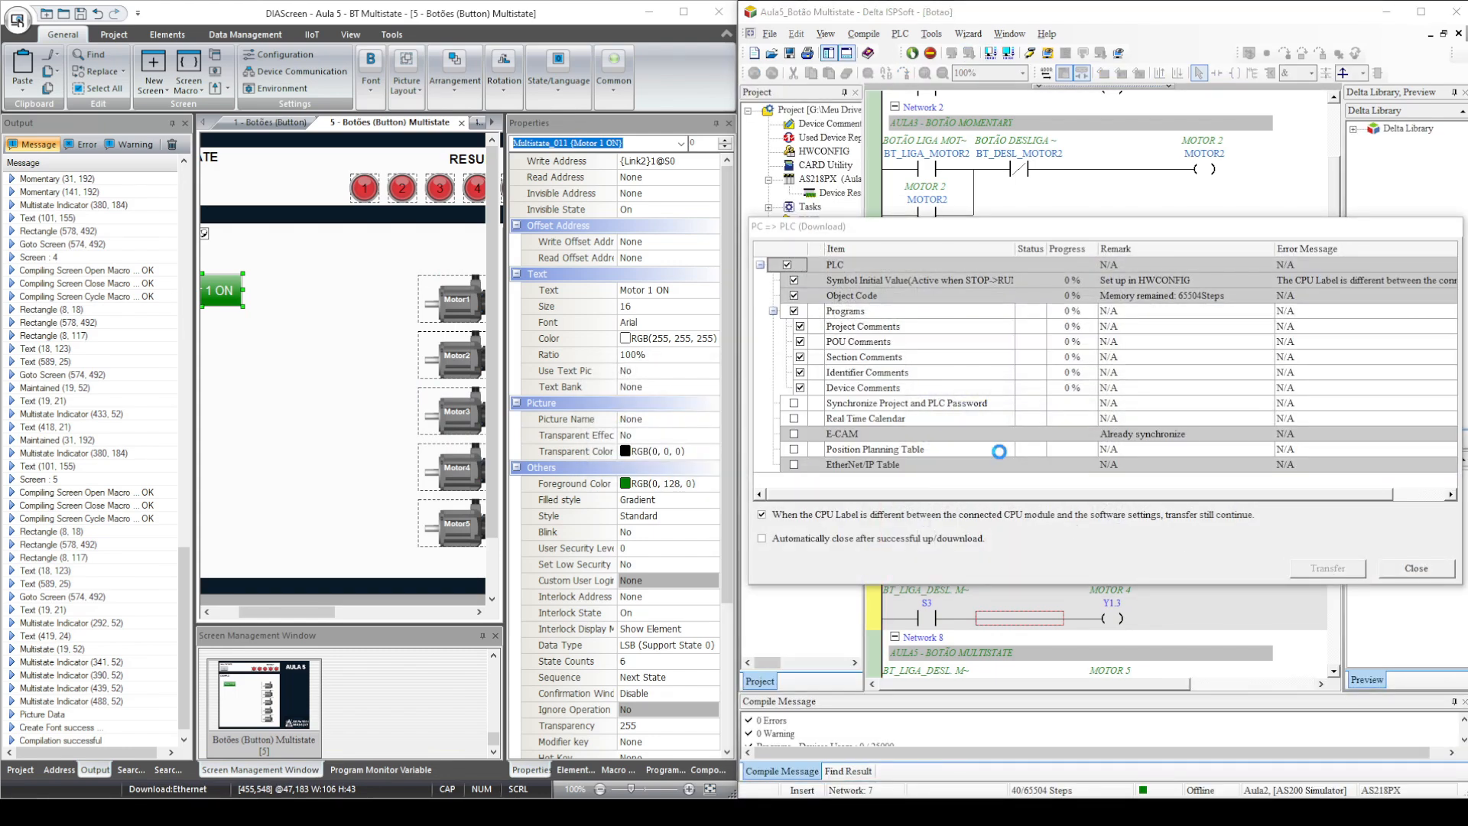
left_click(792, 463)
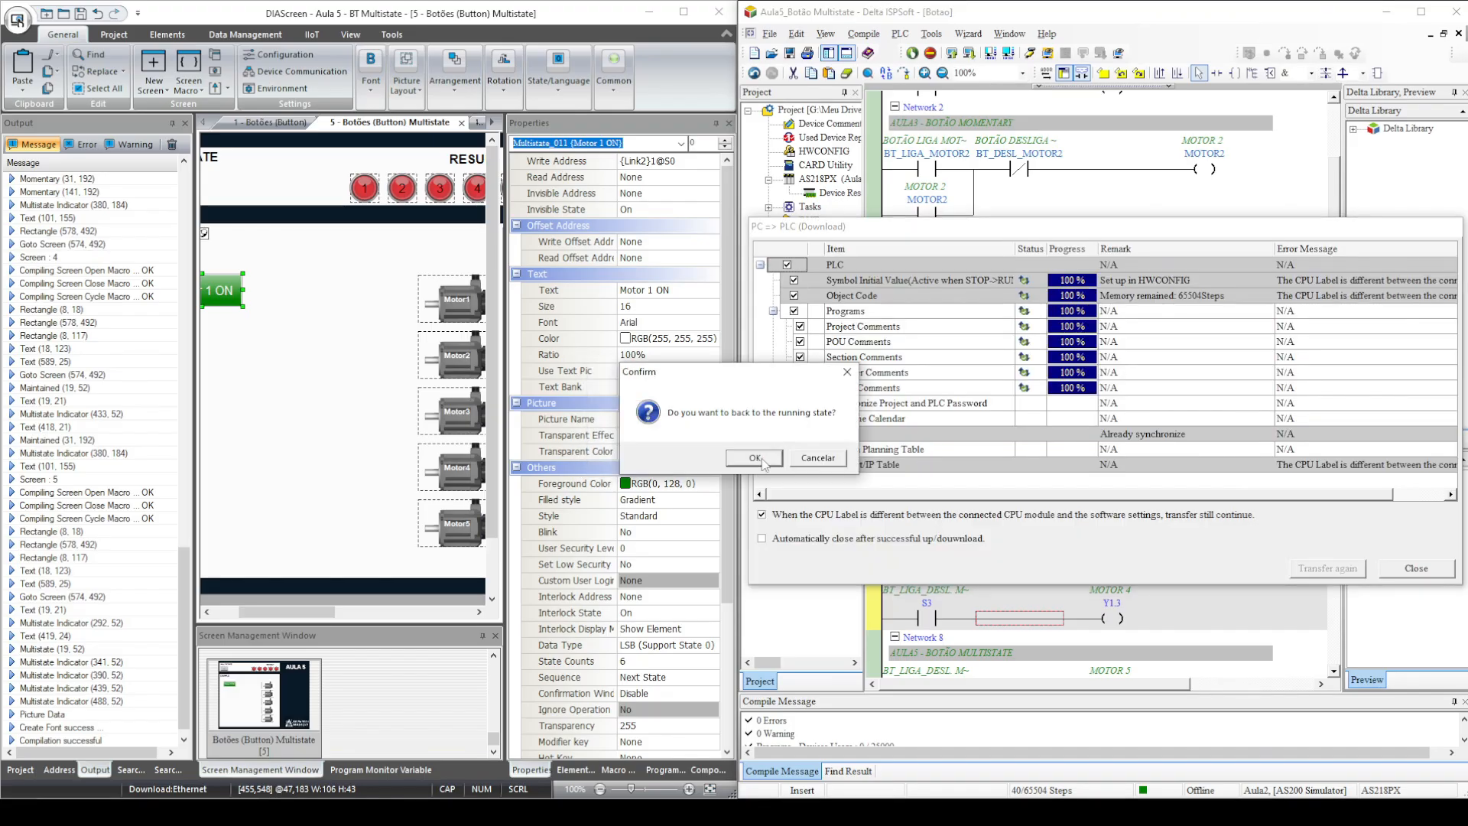
left_click(754, 458)
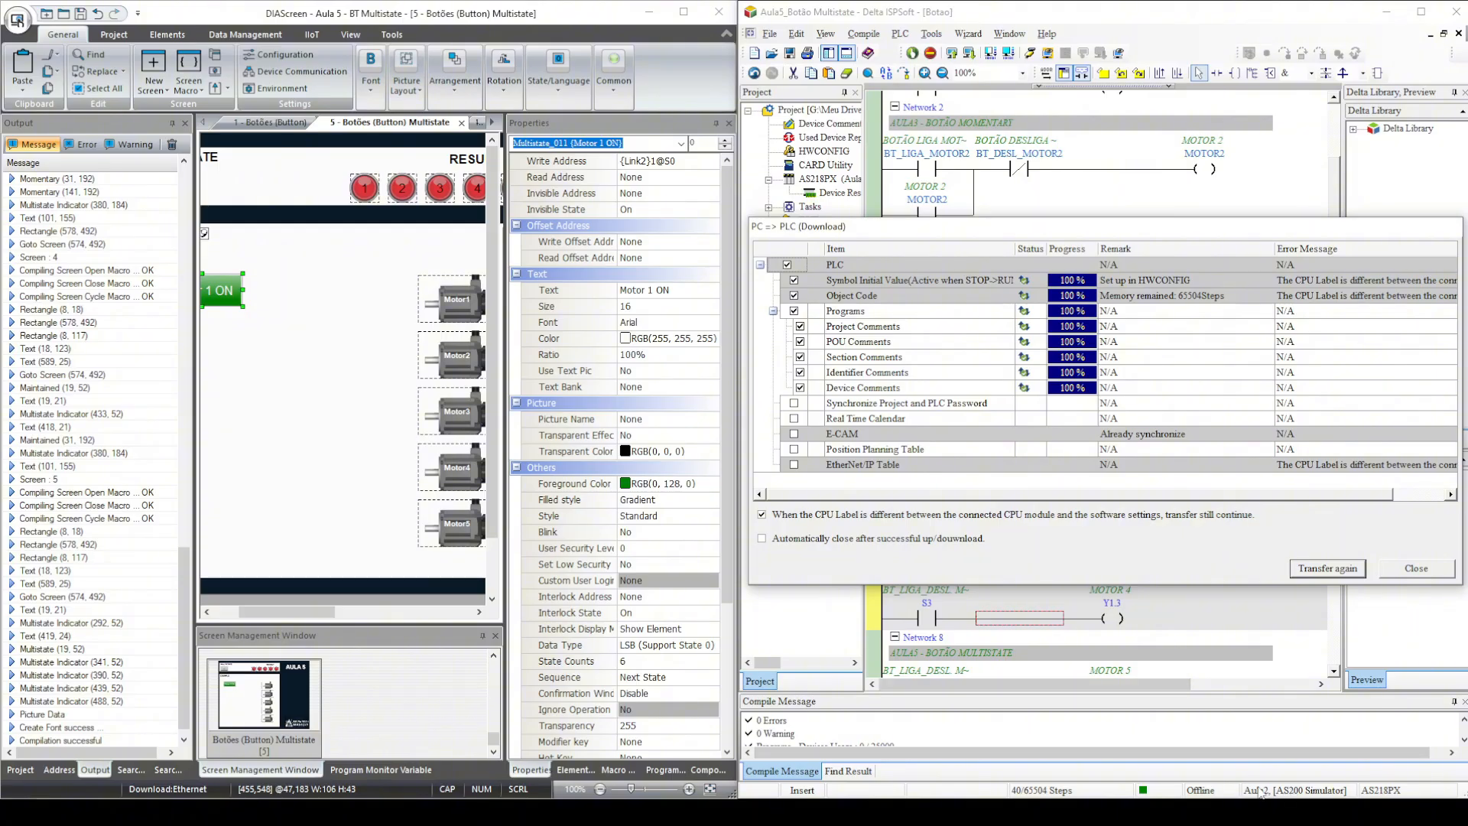
left_click(1420, 568)
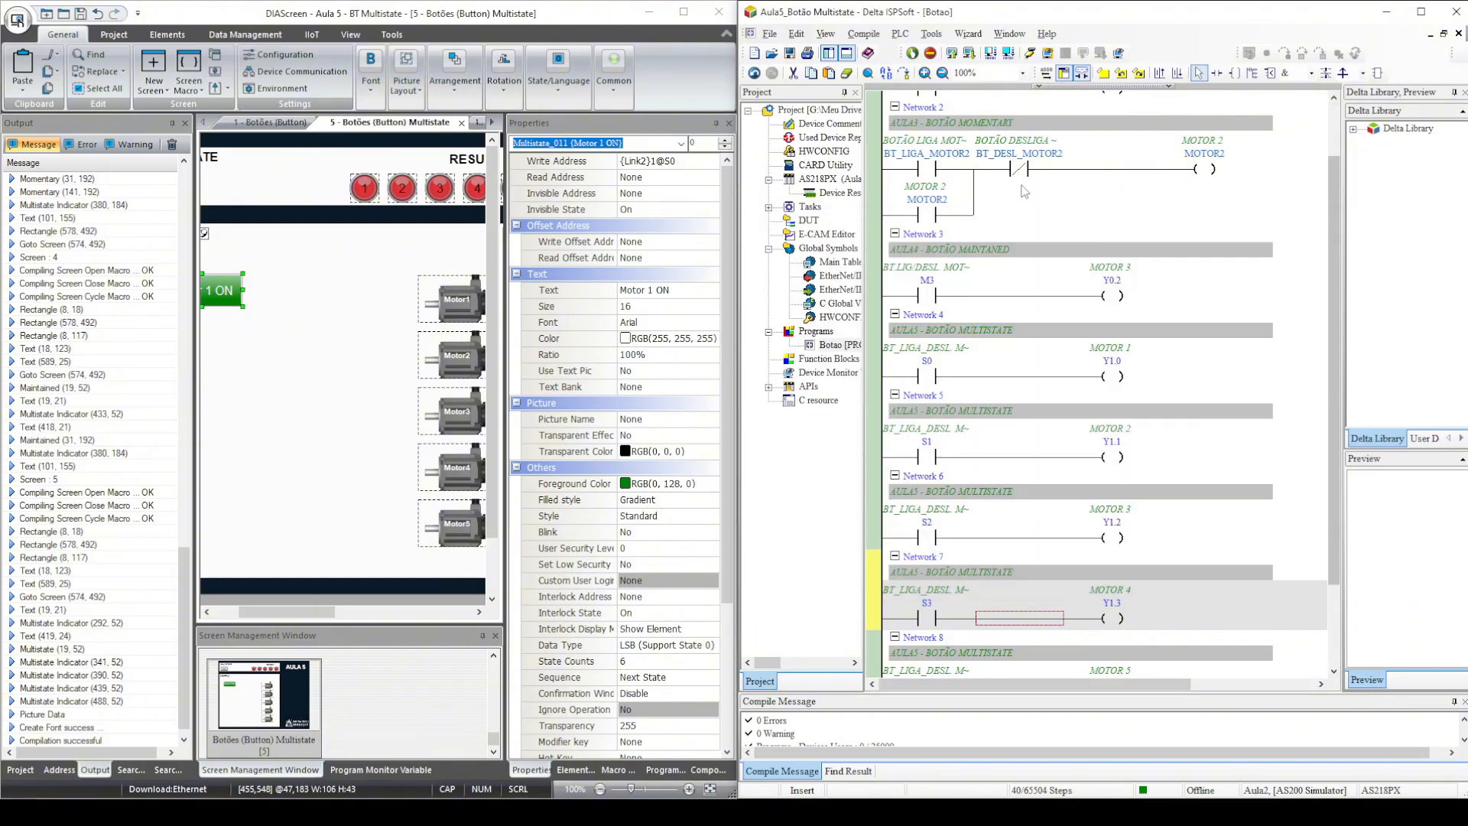
Step: Start online monitoring of the ladder in ISPSoft, and run the DIAScreen HMI simulation beside Networks 4 to 8
left_click(932, 56)
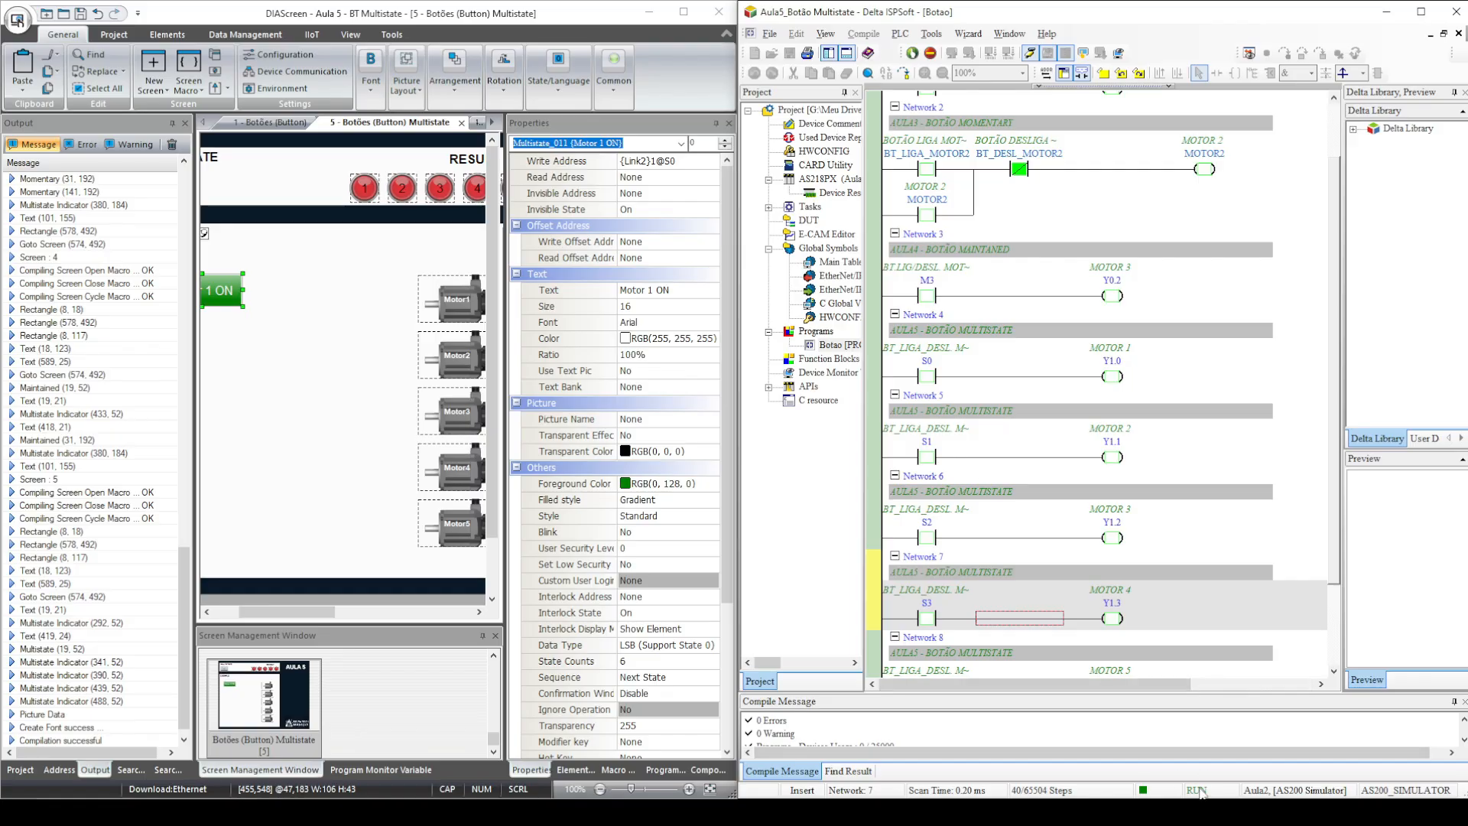
left_click(111, 35)
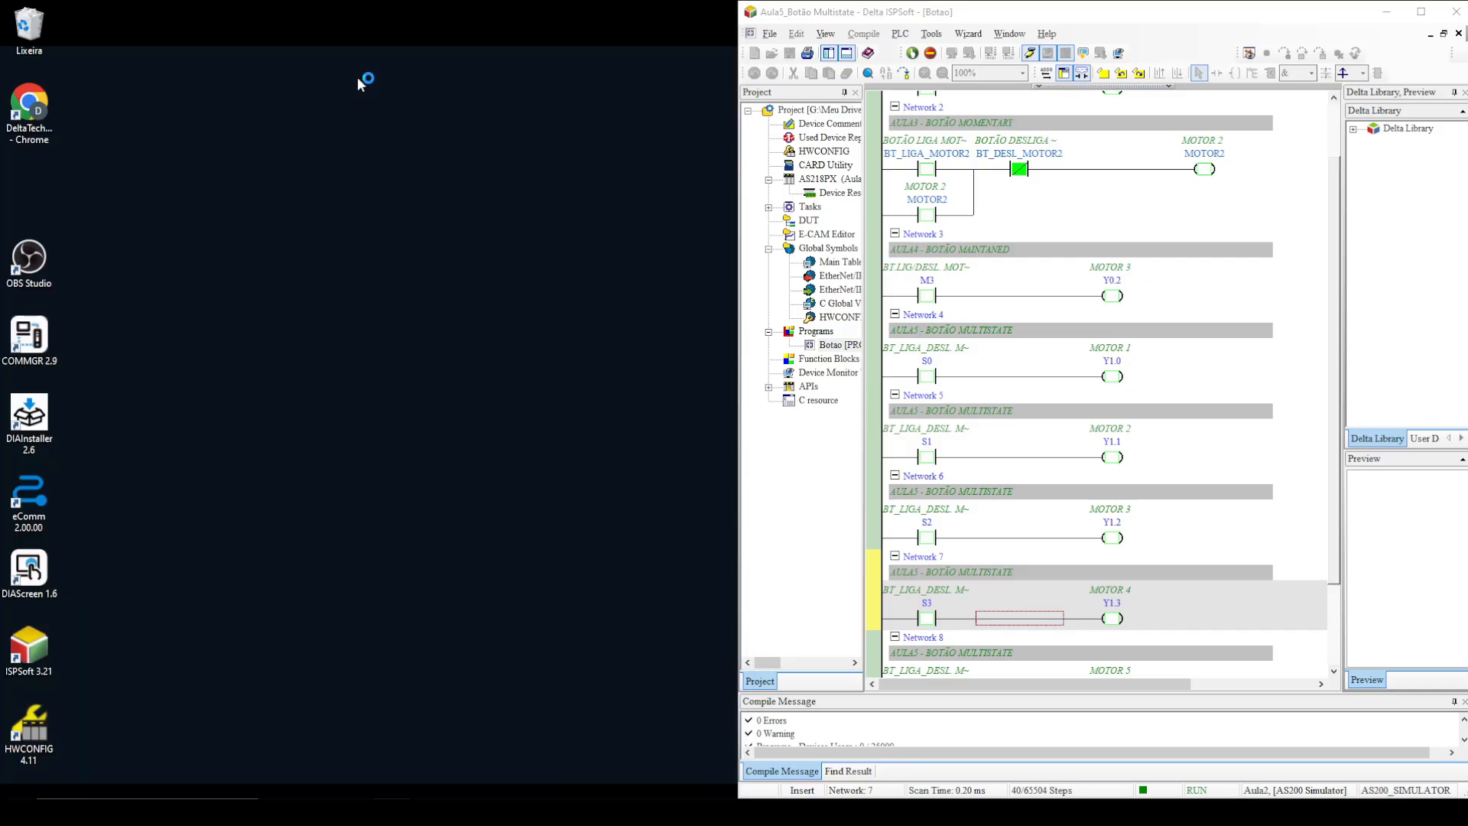
left_click(860, 429)
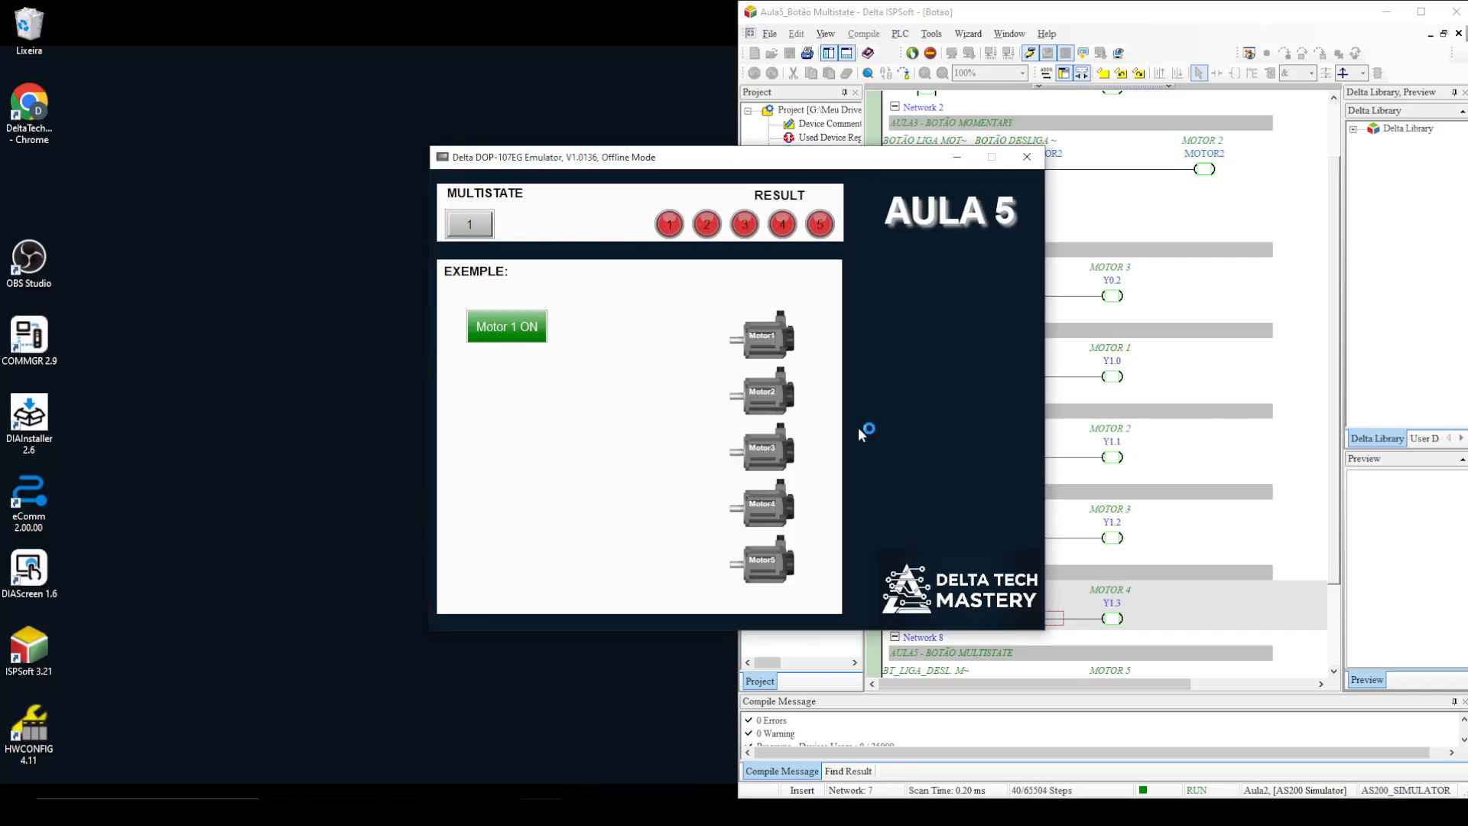
left_click_drag(872, 163, 533, 135)
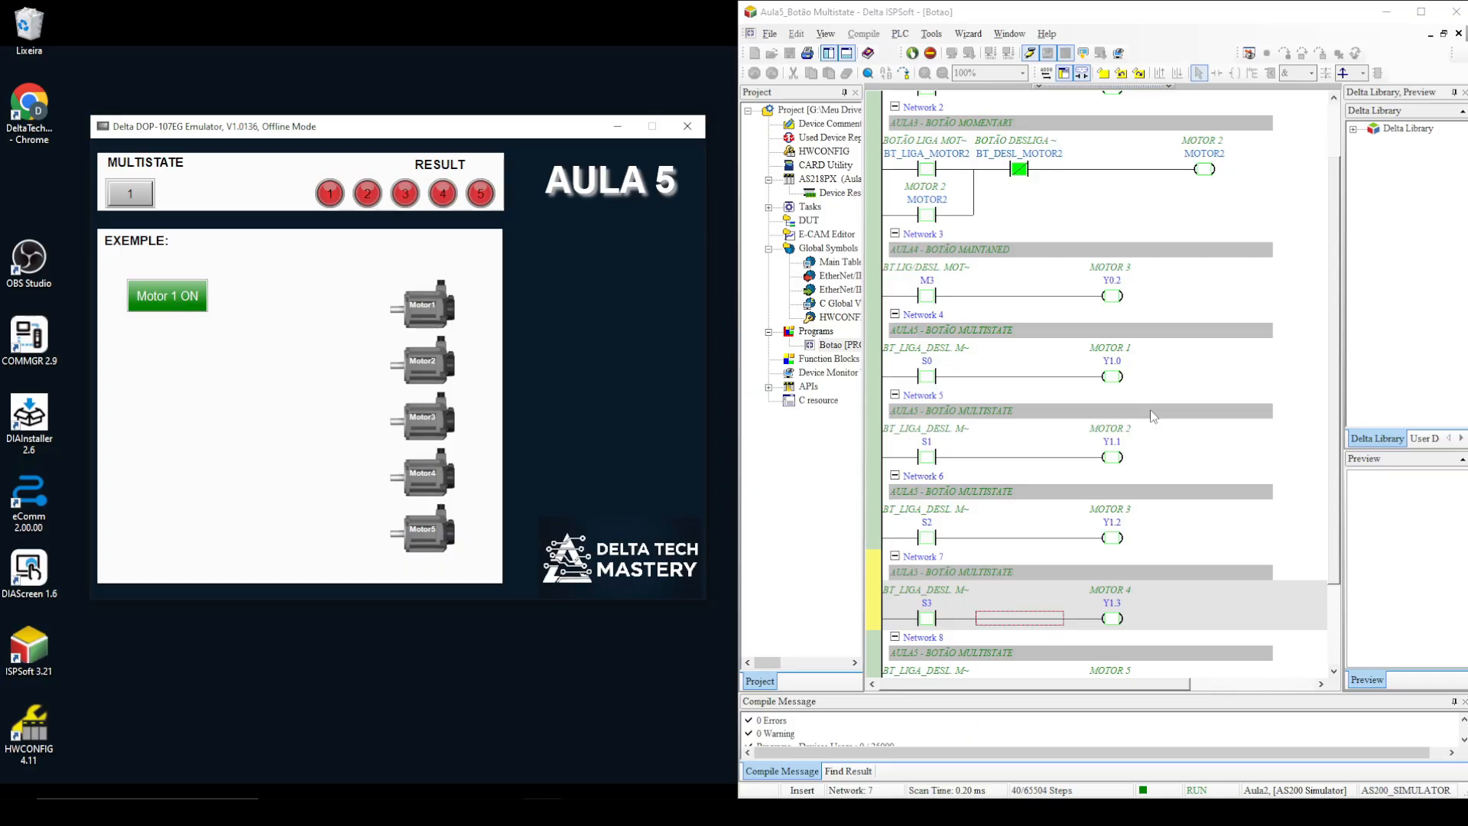
scroll(1153, 416, "down", 3)
Step: Test the EXEMPLE multistate button by cycling through Motor 1 ON to Motor 5 ON and All Motor OFF, and close the emulator
left_click(430, 314)
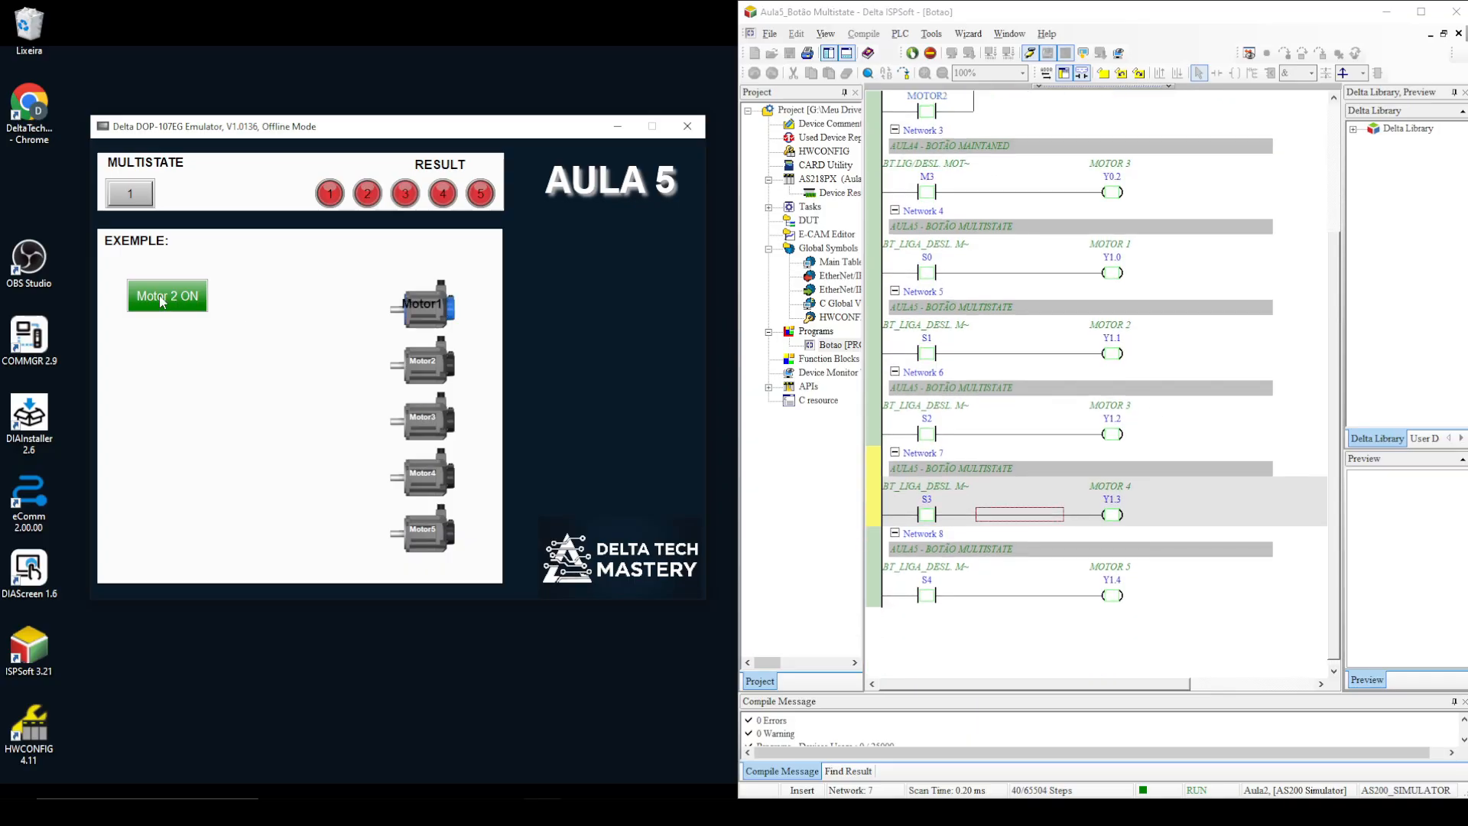
left_click(186, 298)
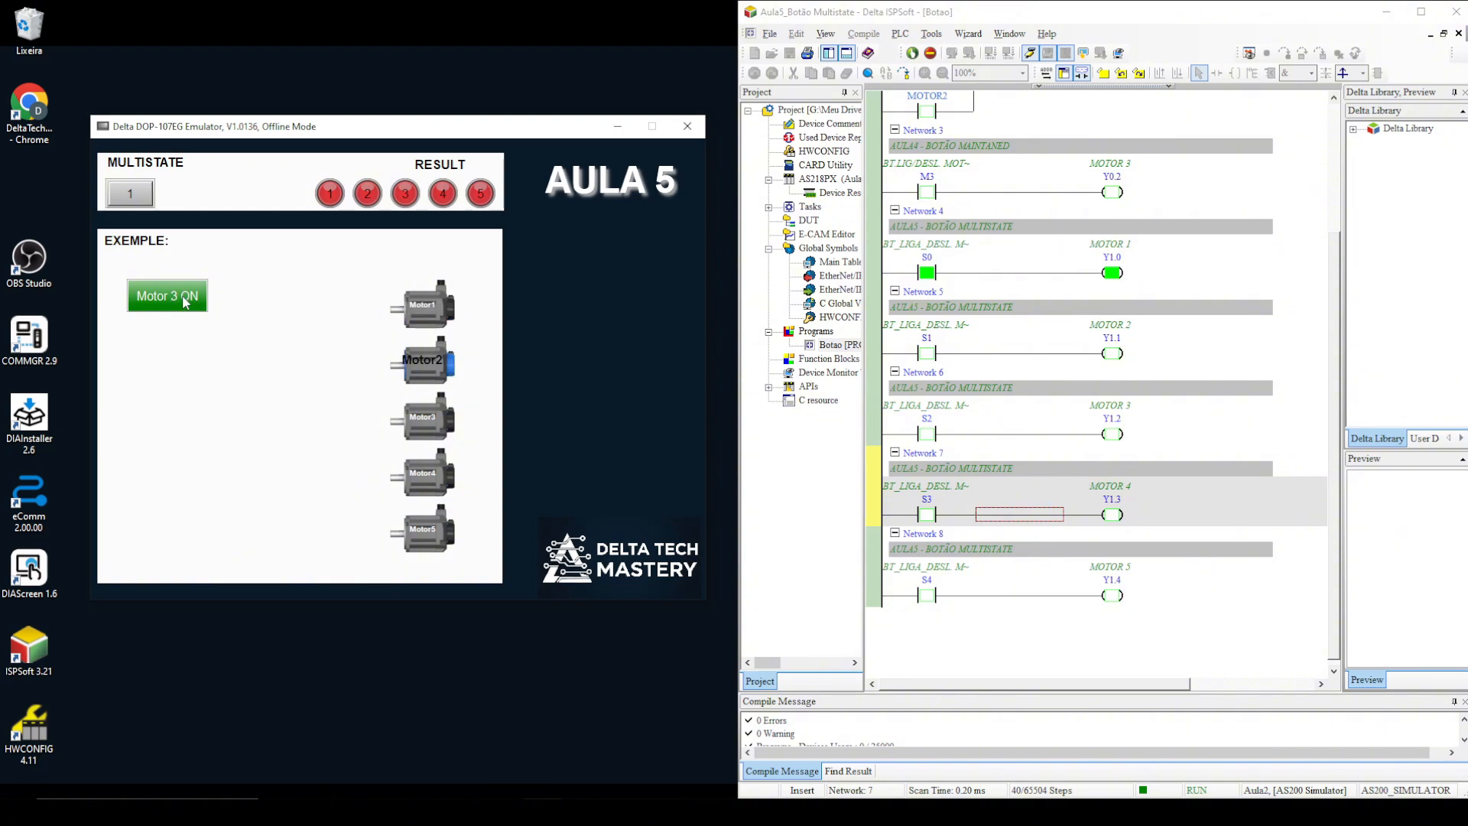
left_click(186, 298)
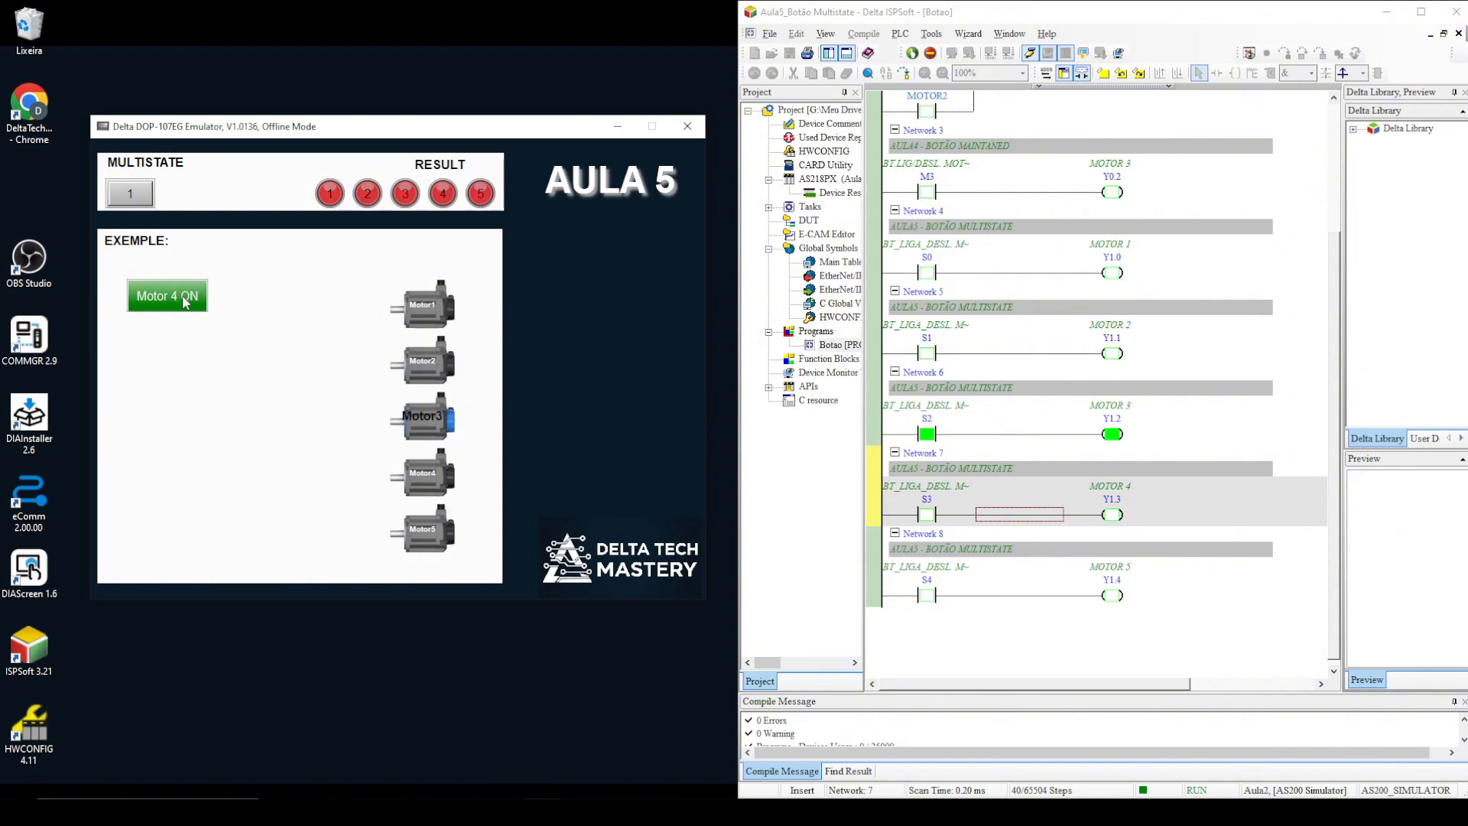
left_click(186, 298)
left_click(186, 303)
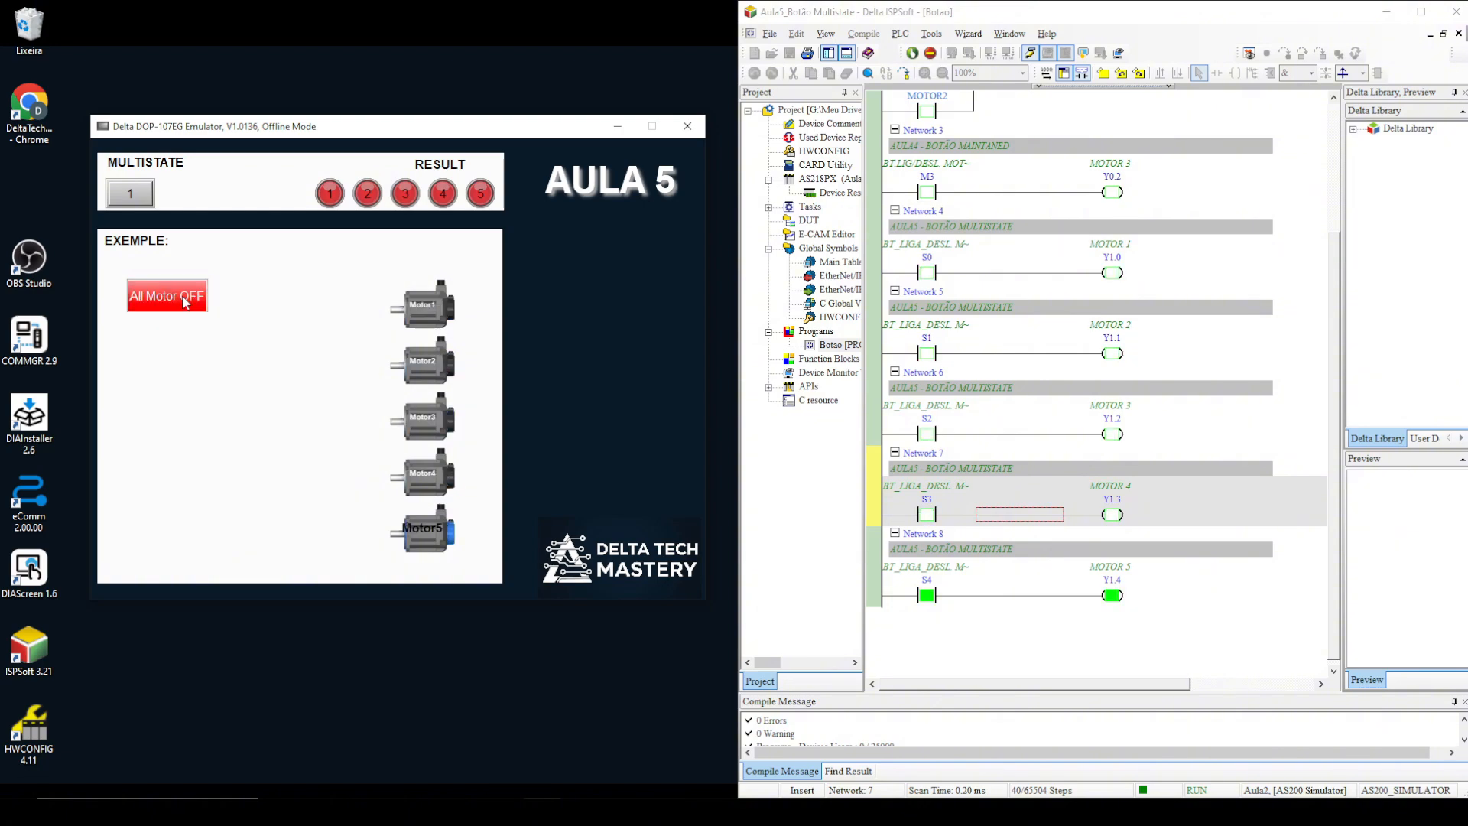
left_click(186, 302)
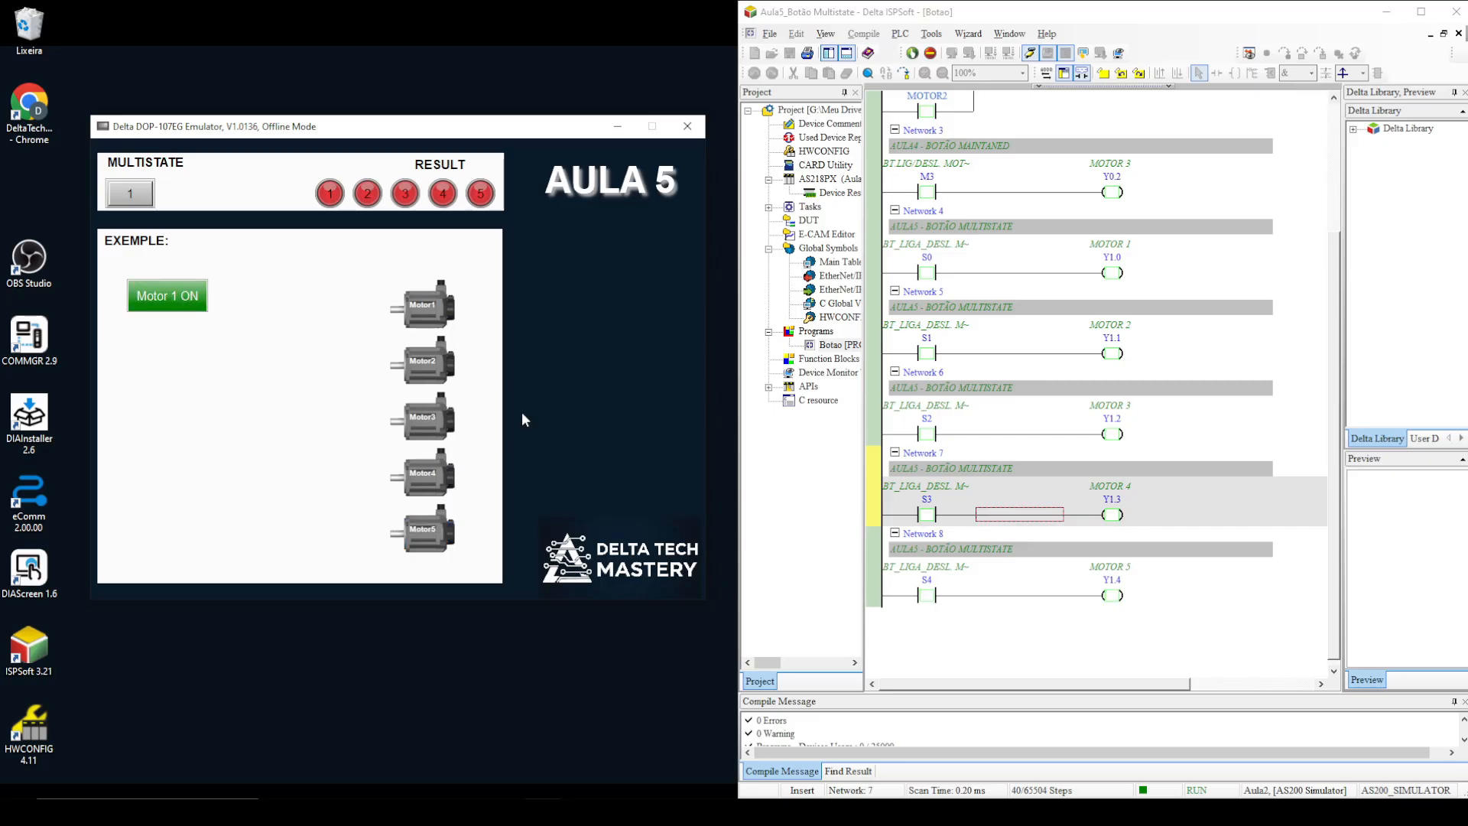
left_click(687, 126)
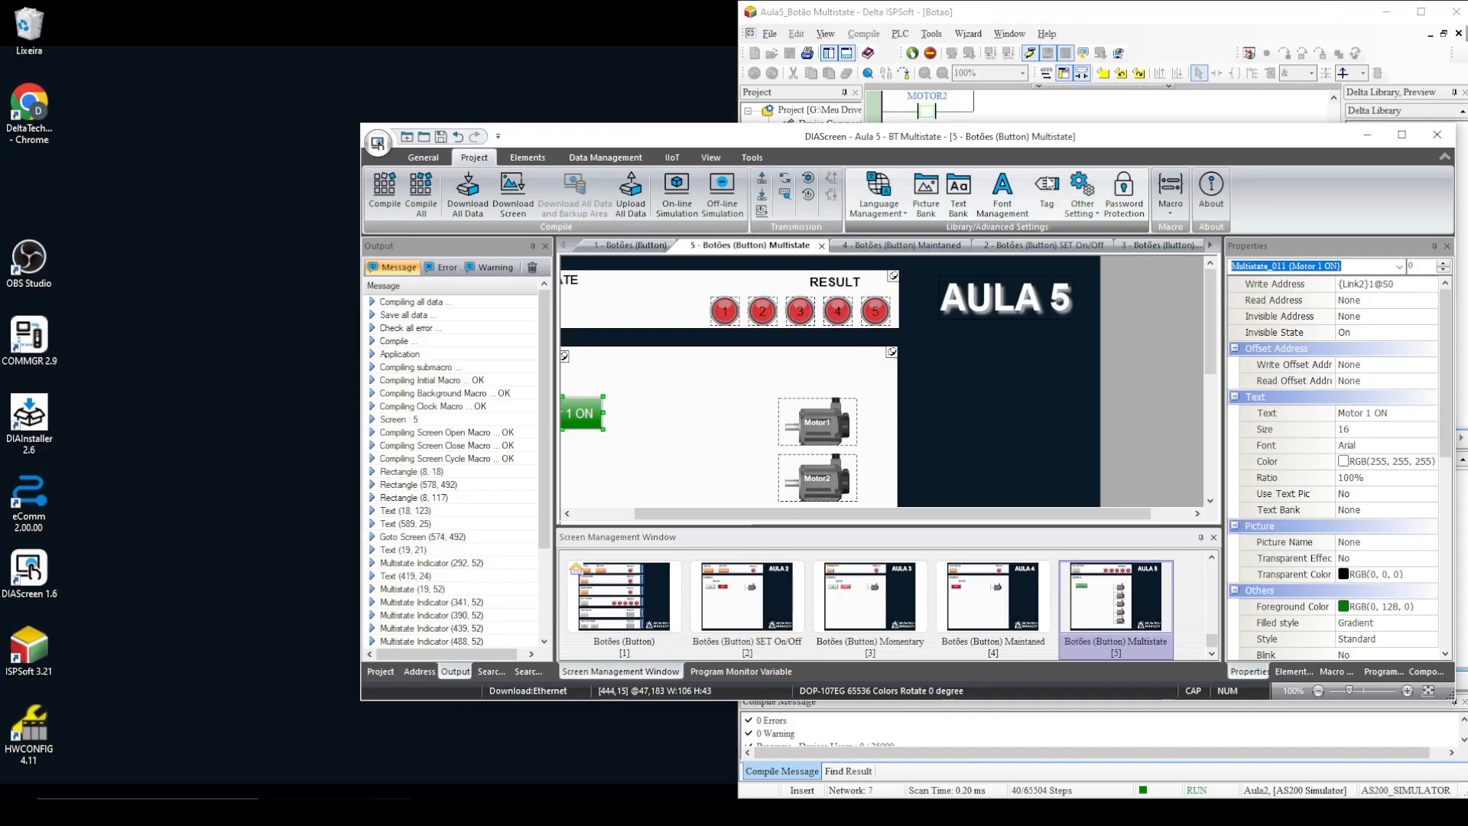
Step: Maximize DIAScreen and display the Multistate screen's elements in state 1
double_click(1024, 135)
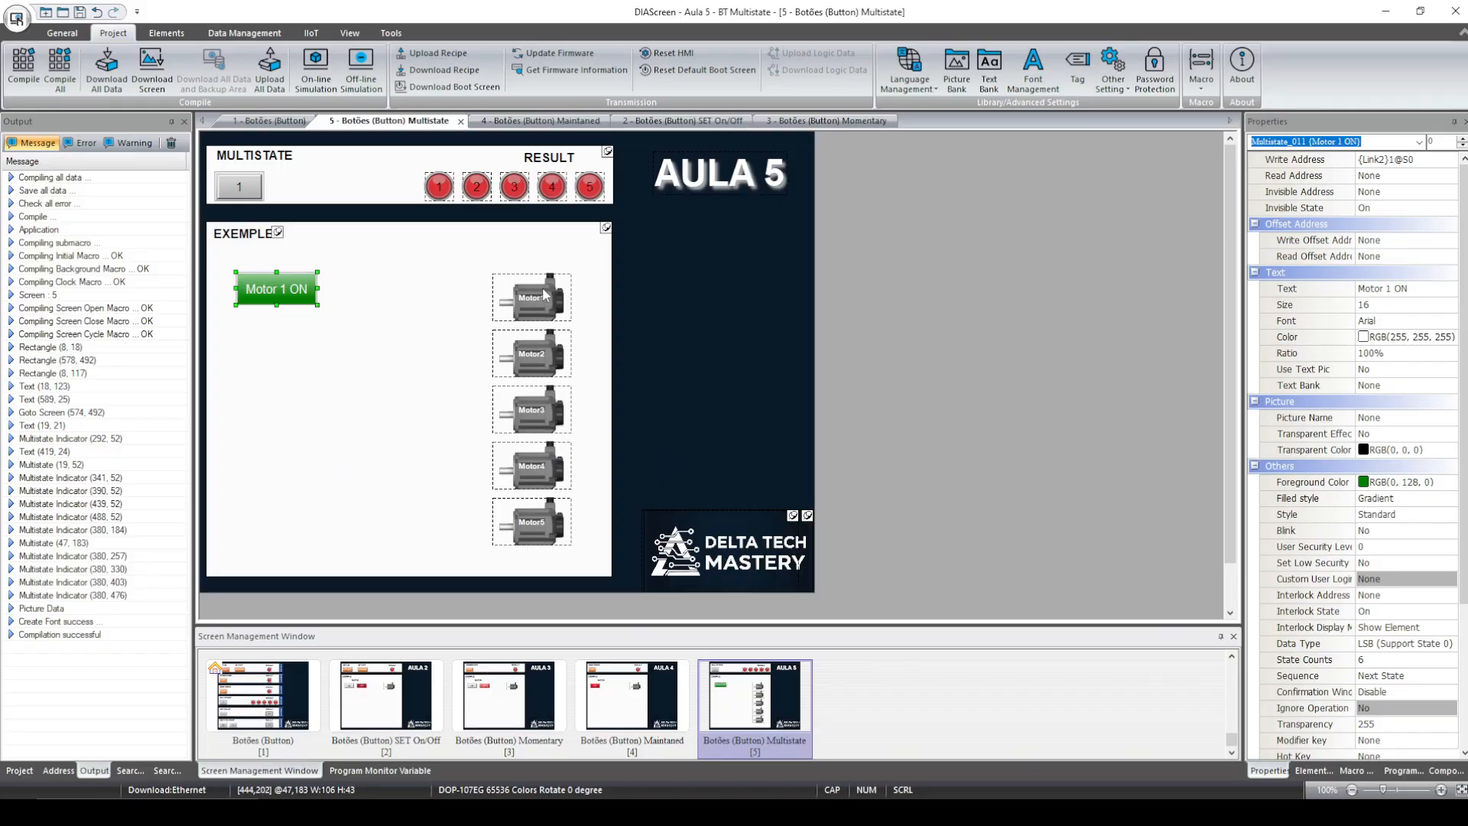
left_click(62, 33)
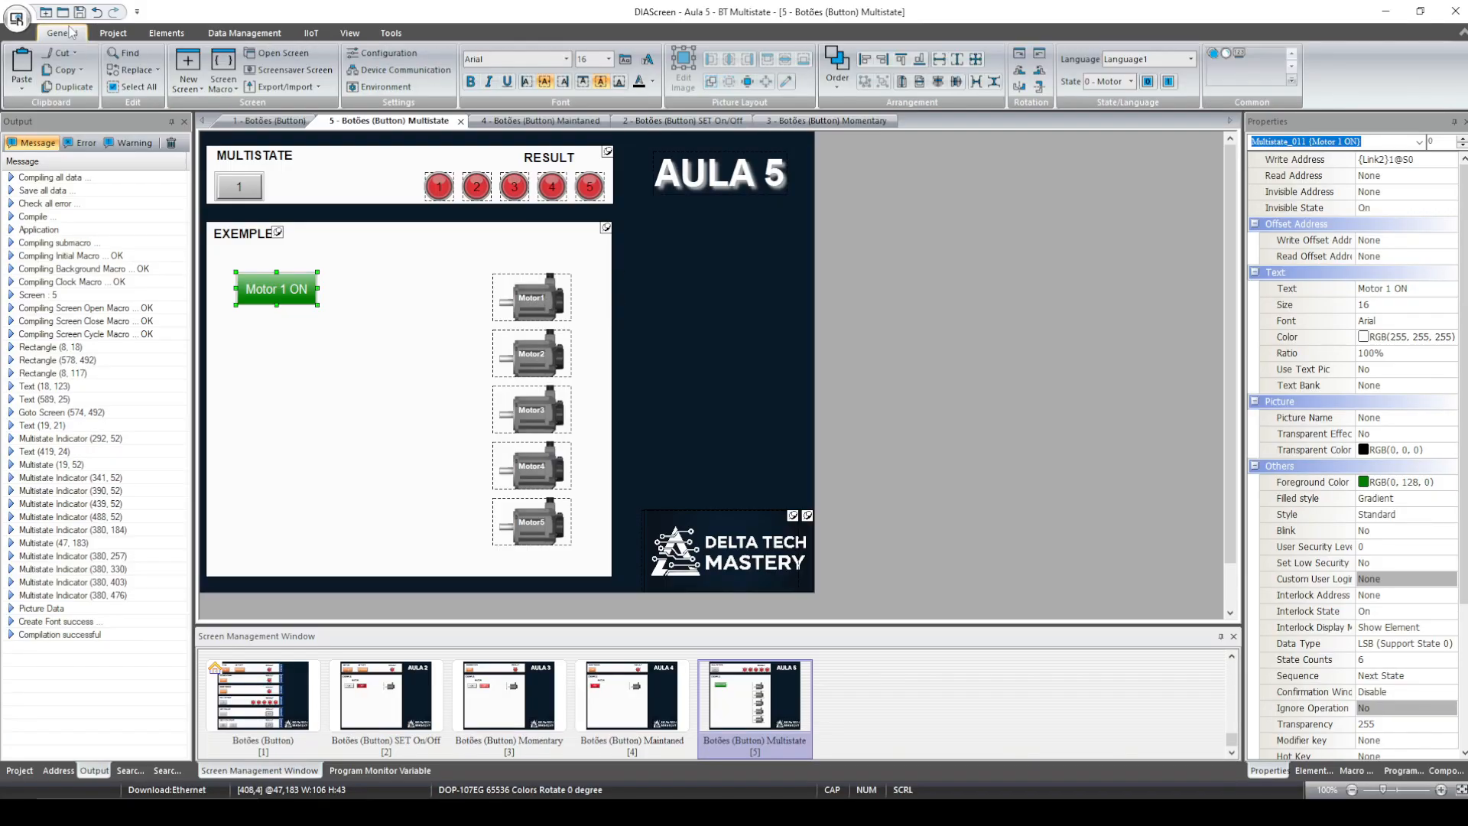
left_click(1169, 81)
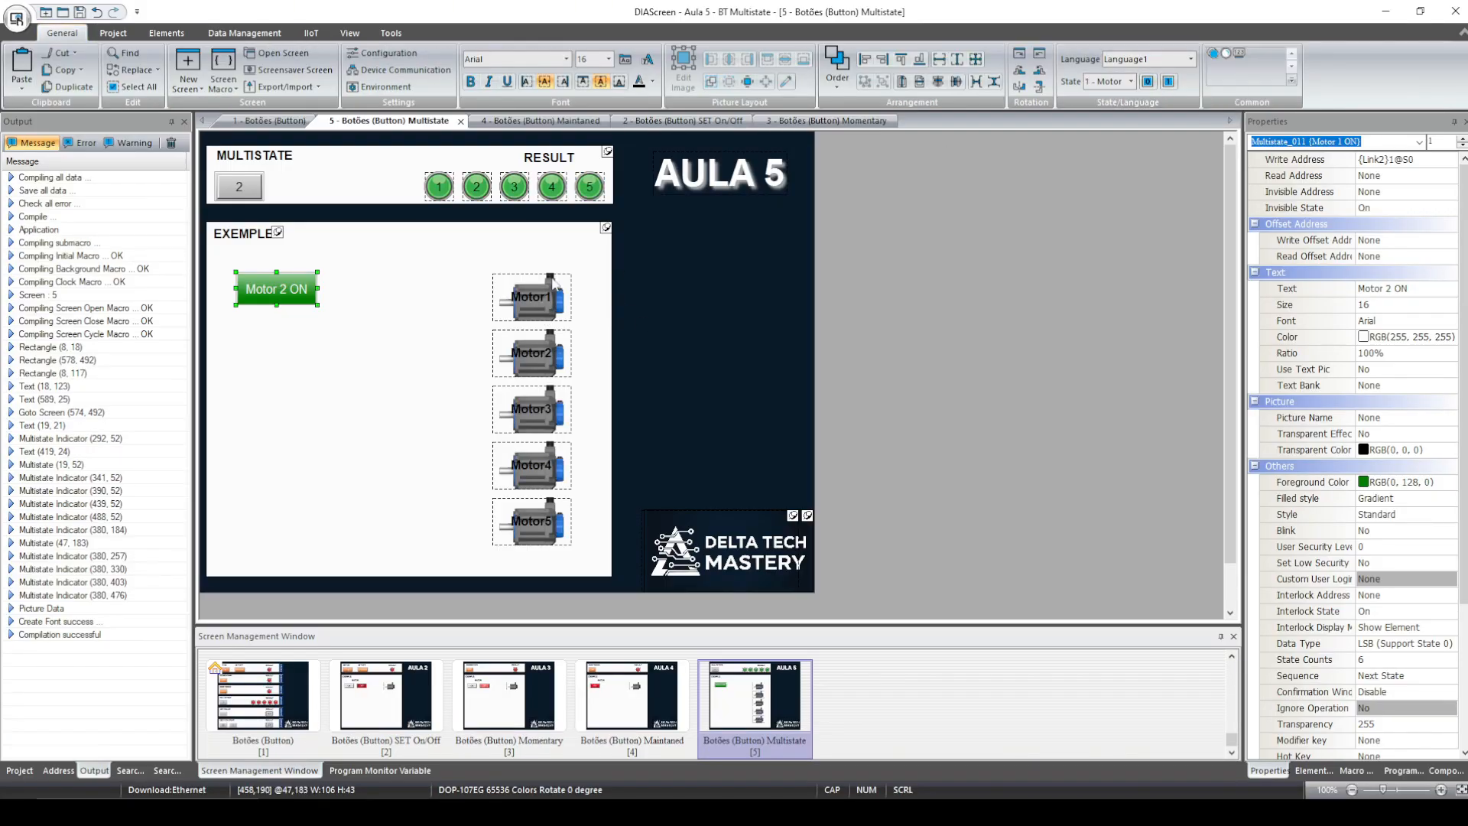
left_click(1413, 305)
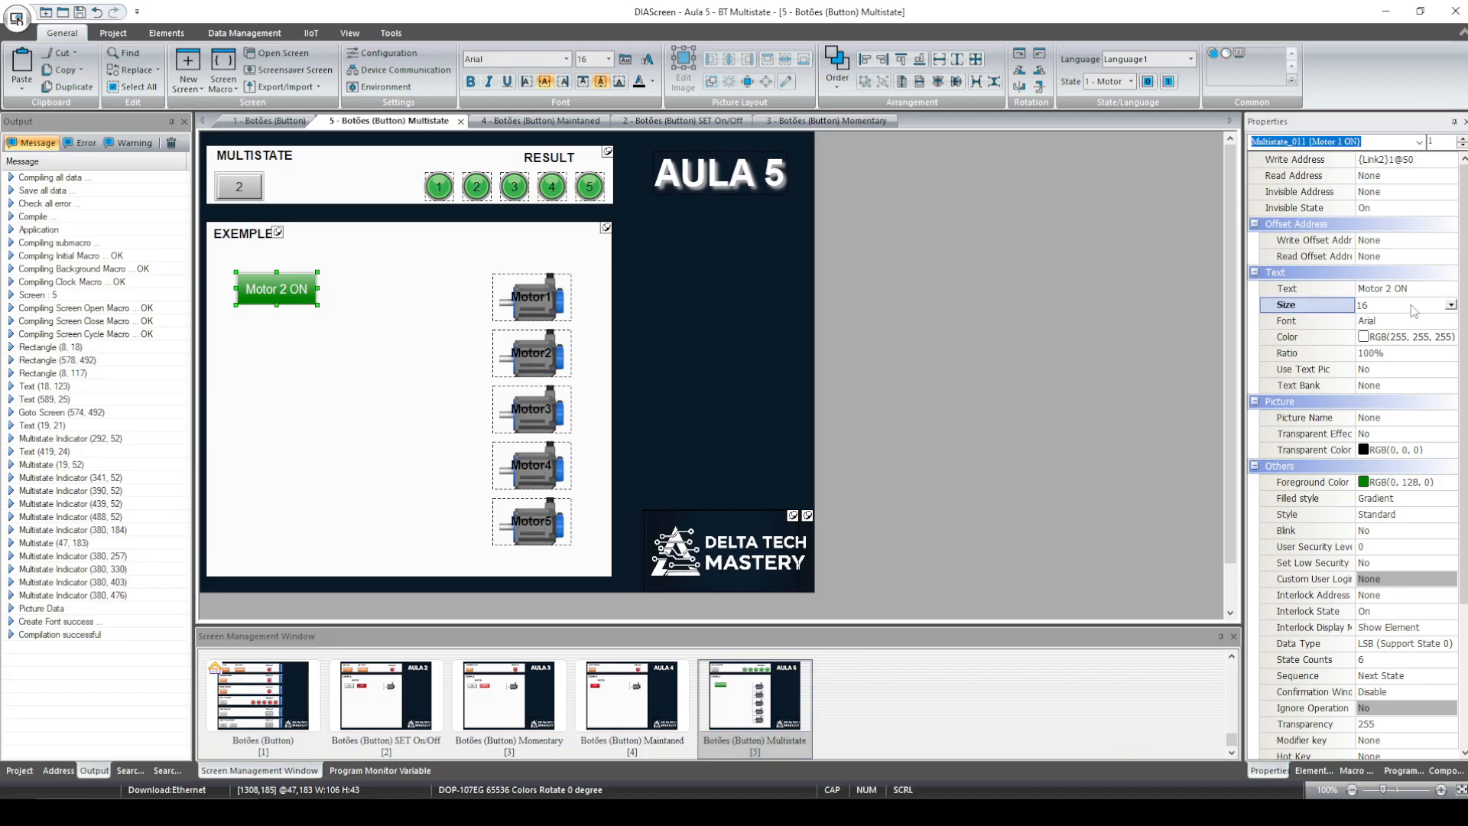
left_click(1413, 308)
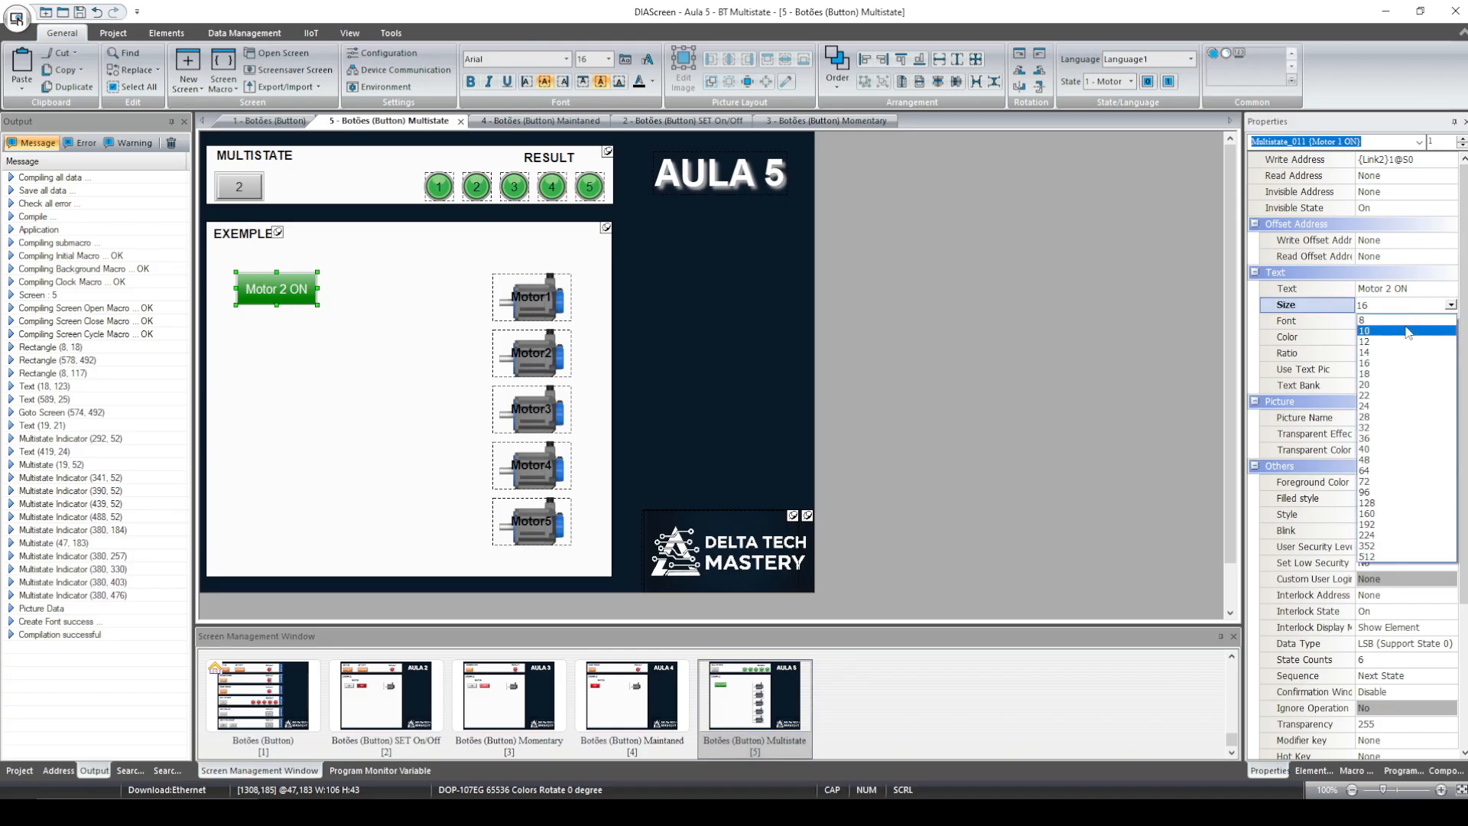
key("Escape")
Step: Set the state 1 text size of all five motor indicators to 10, and compare their labels in states 0 and 1
left_click(517, 305)
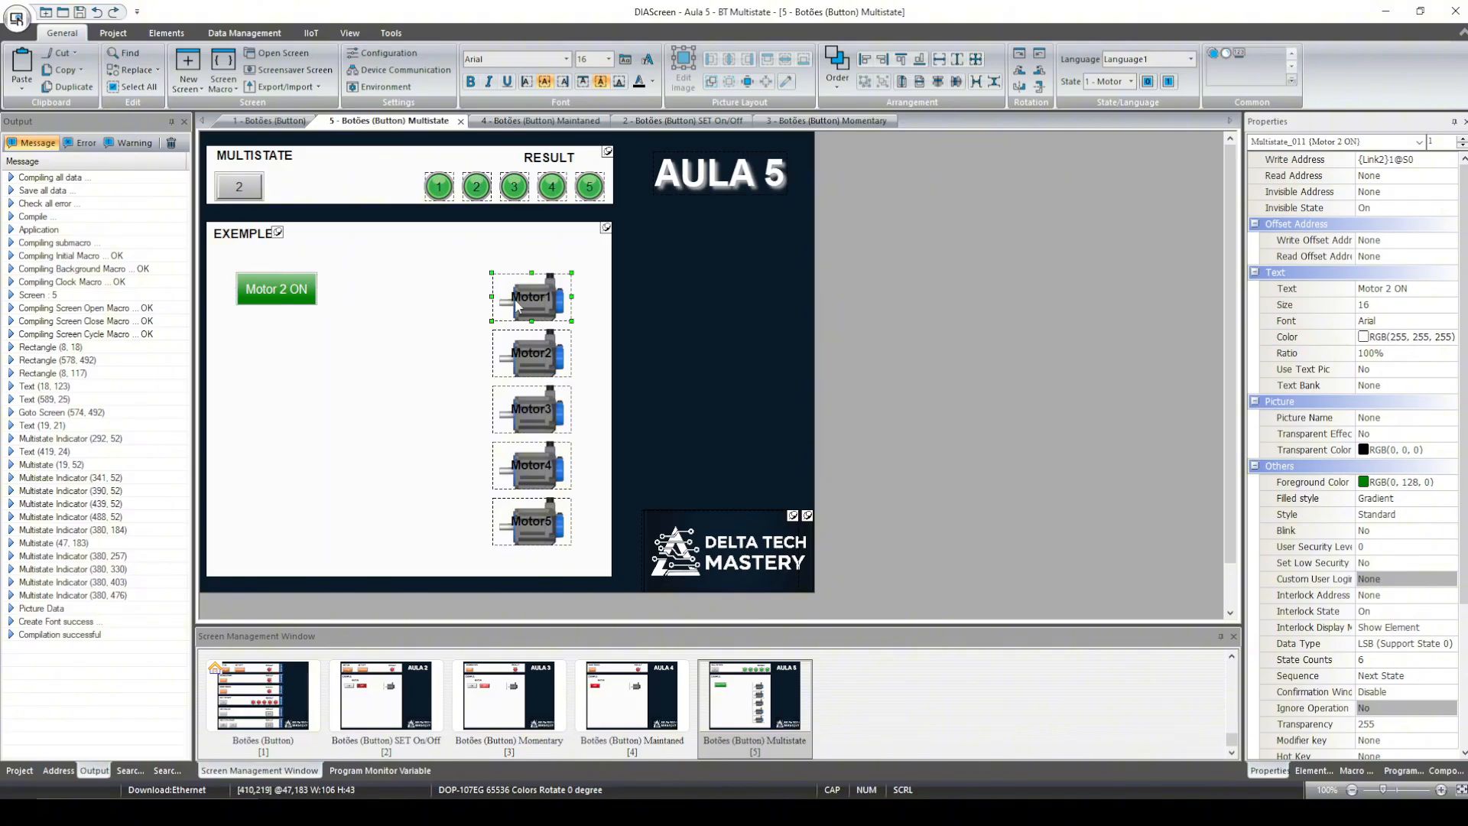
left_click(549, 360, "ctrl")
left_click(552, 417, "ctrl")
left_click(554, 471, "ctrl")
left_click(548, 528, "ctrl")
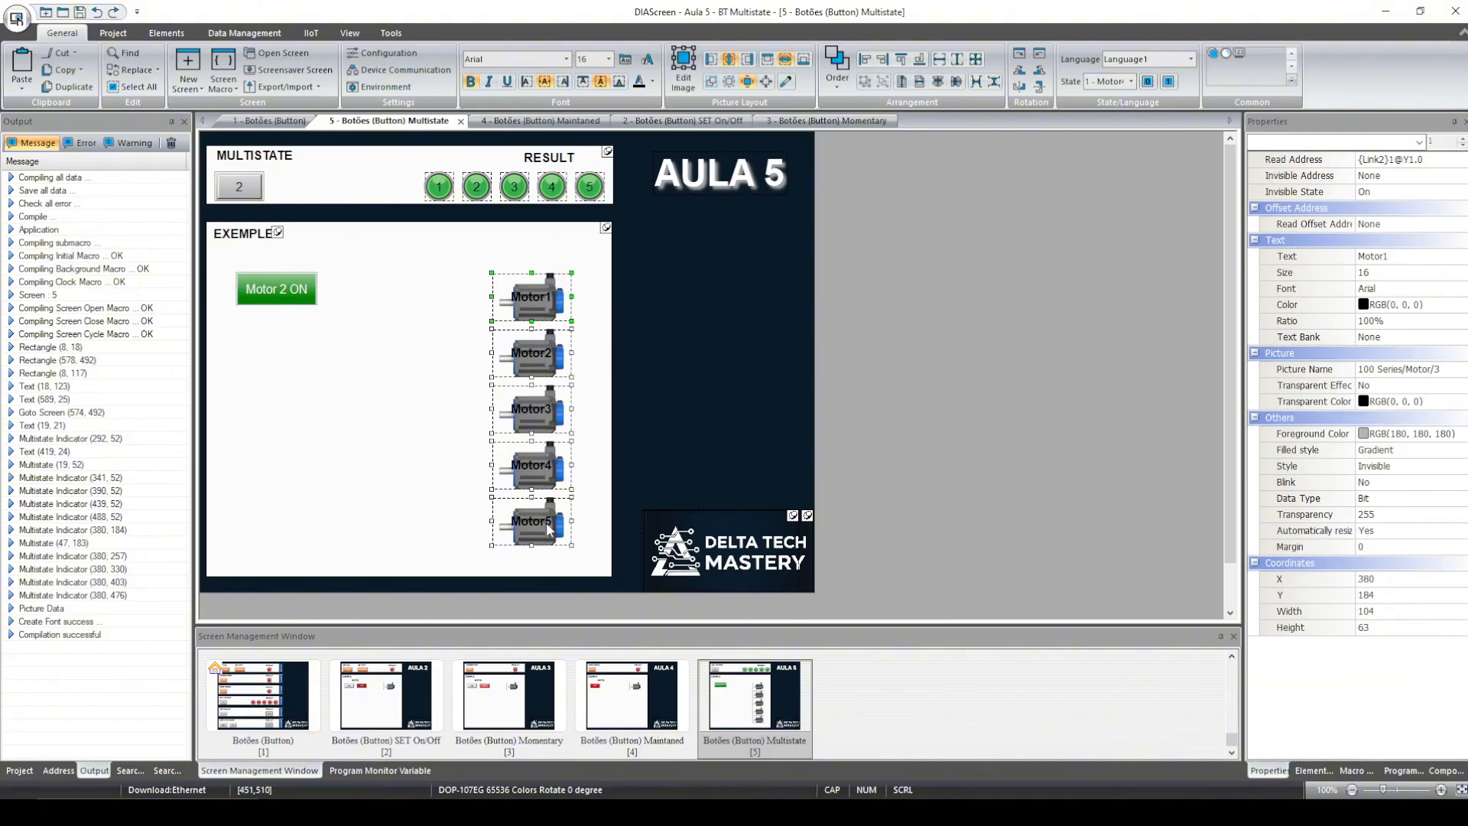
left_click(1431, 272)
left_click(1416, 306)
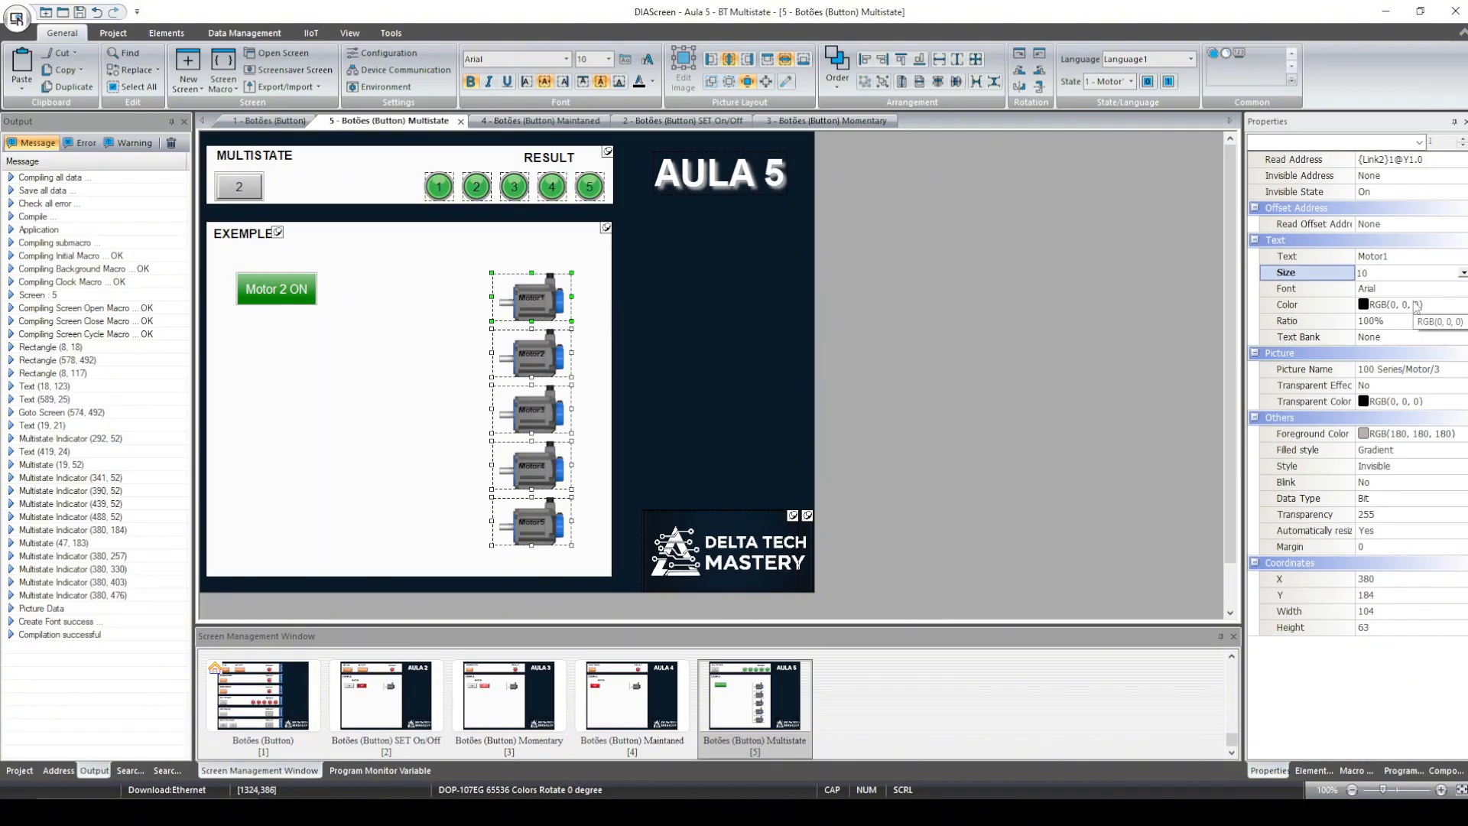
left_click(1168, 82)
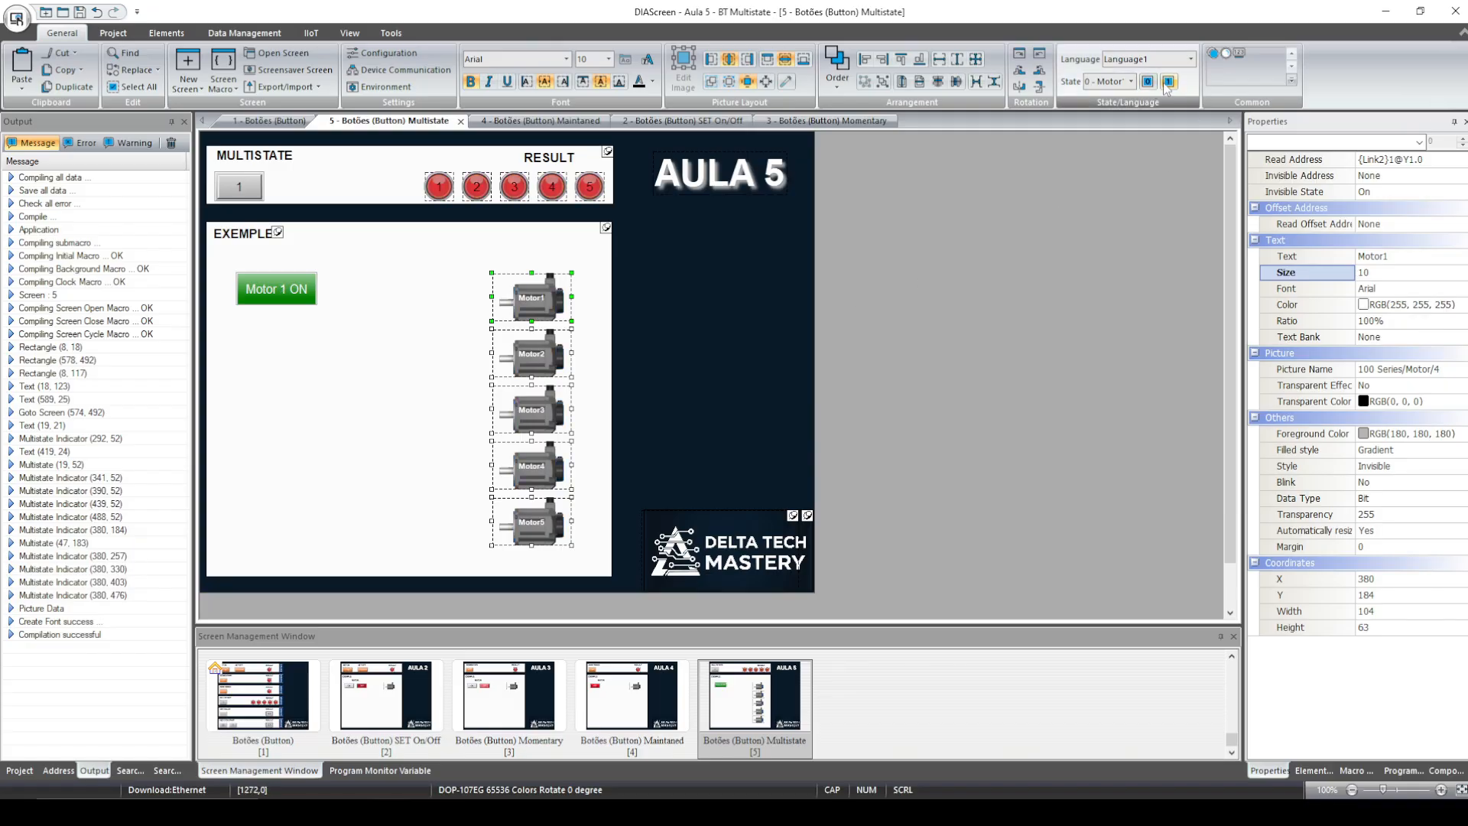
left_click(1170, 82)
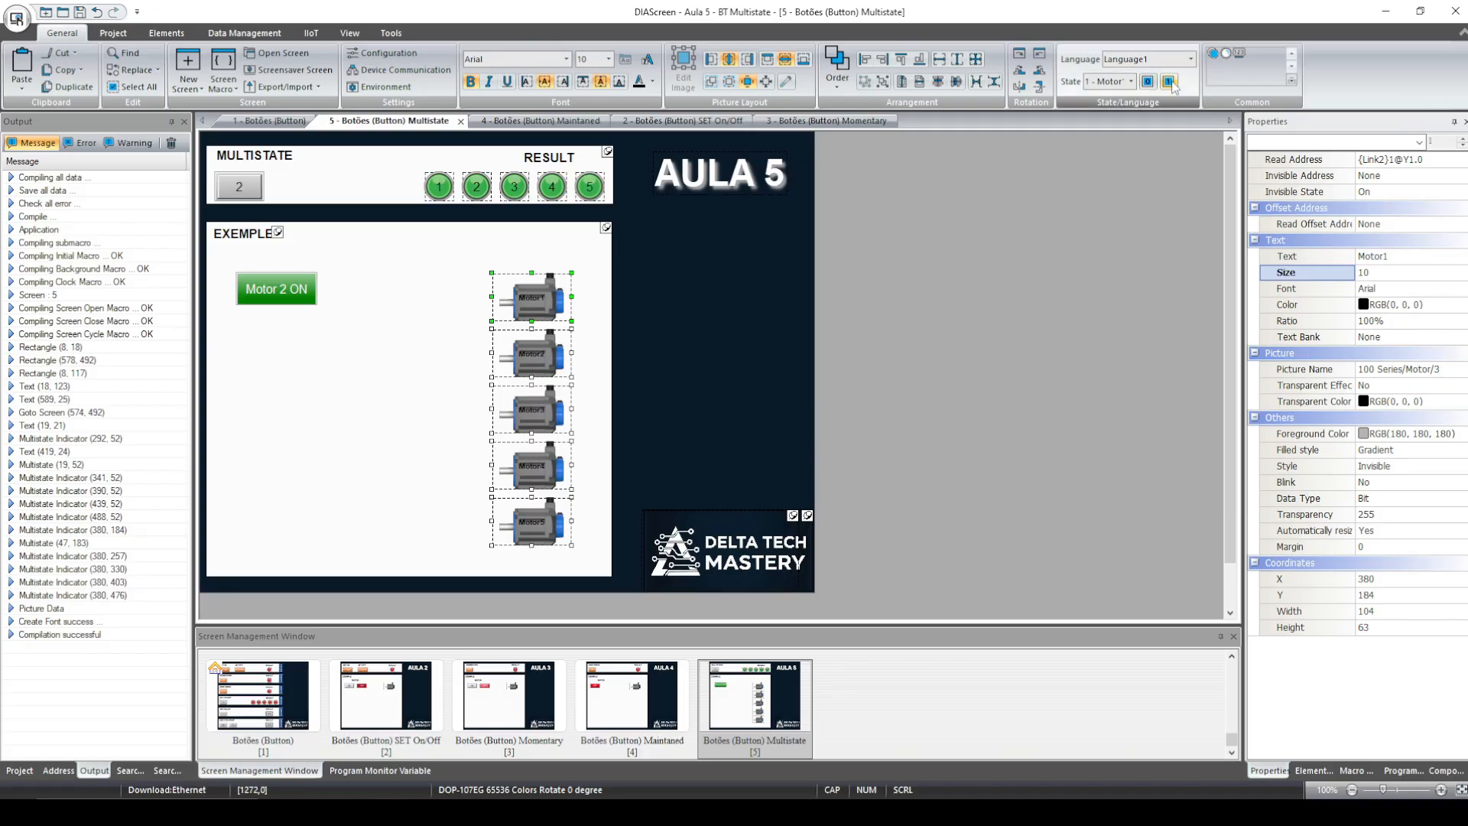
Step: Set the state 1 text colour of the five selected motor indicators to white
left_click(1457, 304)
left_click(689, 390)
left_click(860, 543)
left_click(805, 361)
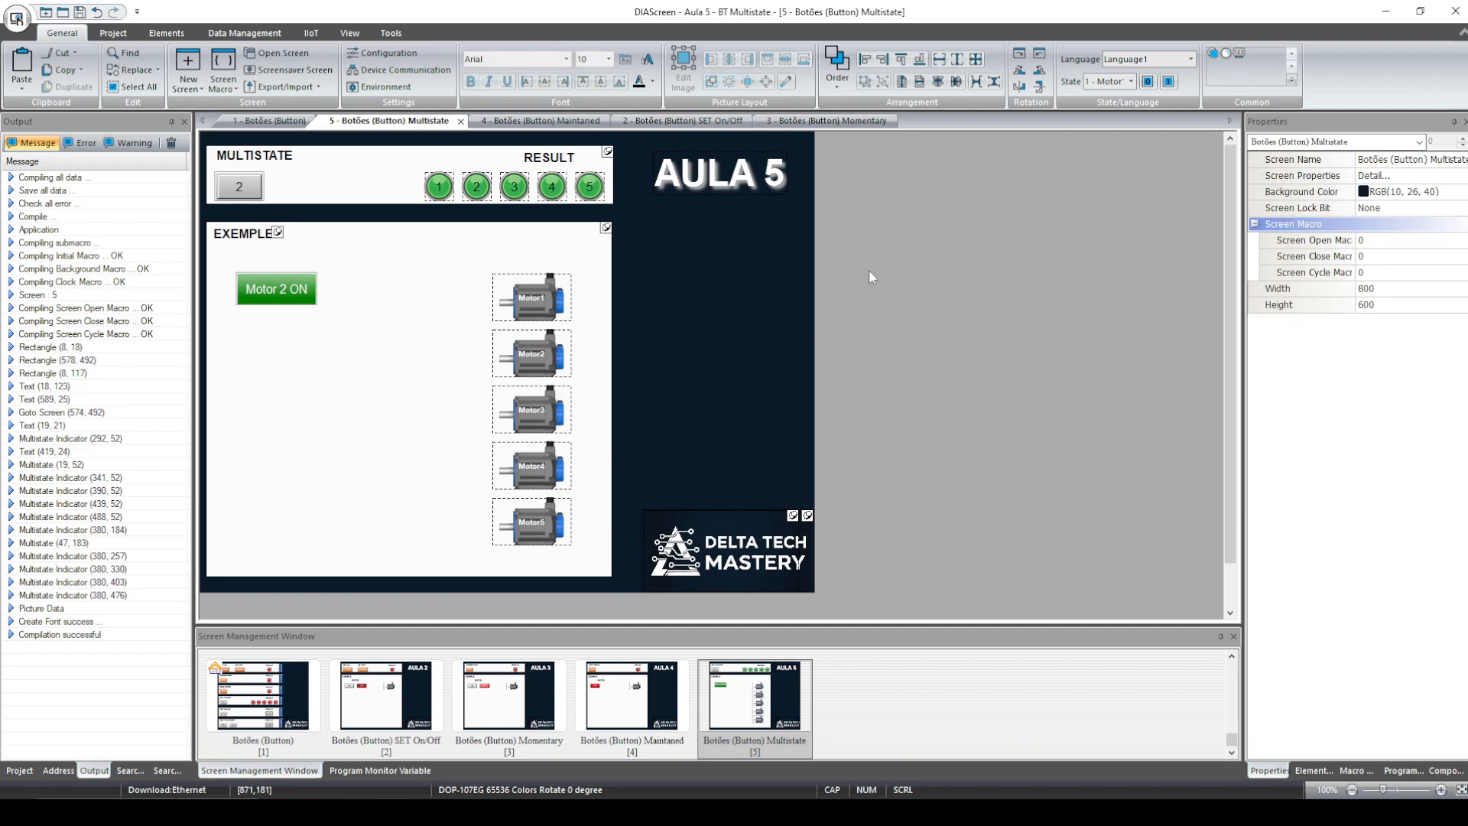
Step: Place the DIAScreen window beside ISPSoft, and collapse its Output and Properties panes so the whole Multistate screen fits
left_click(1420, 12)
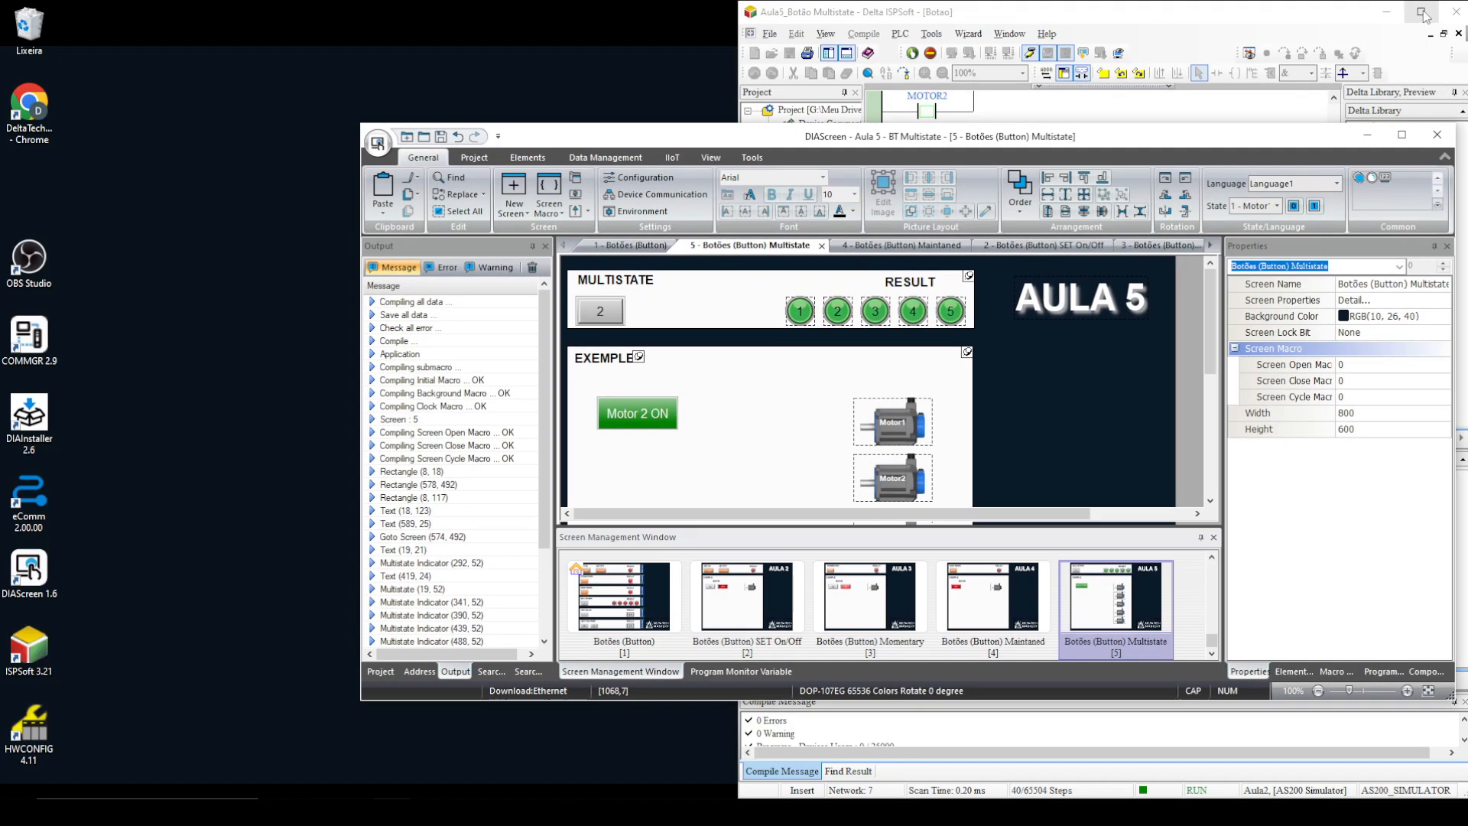
left_click_drag(911, 137, 1, 222)
left_click(1157, 105)
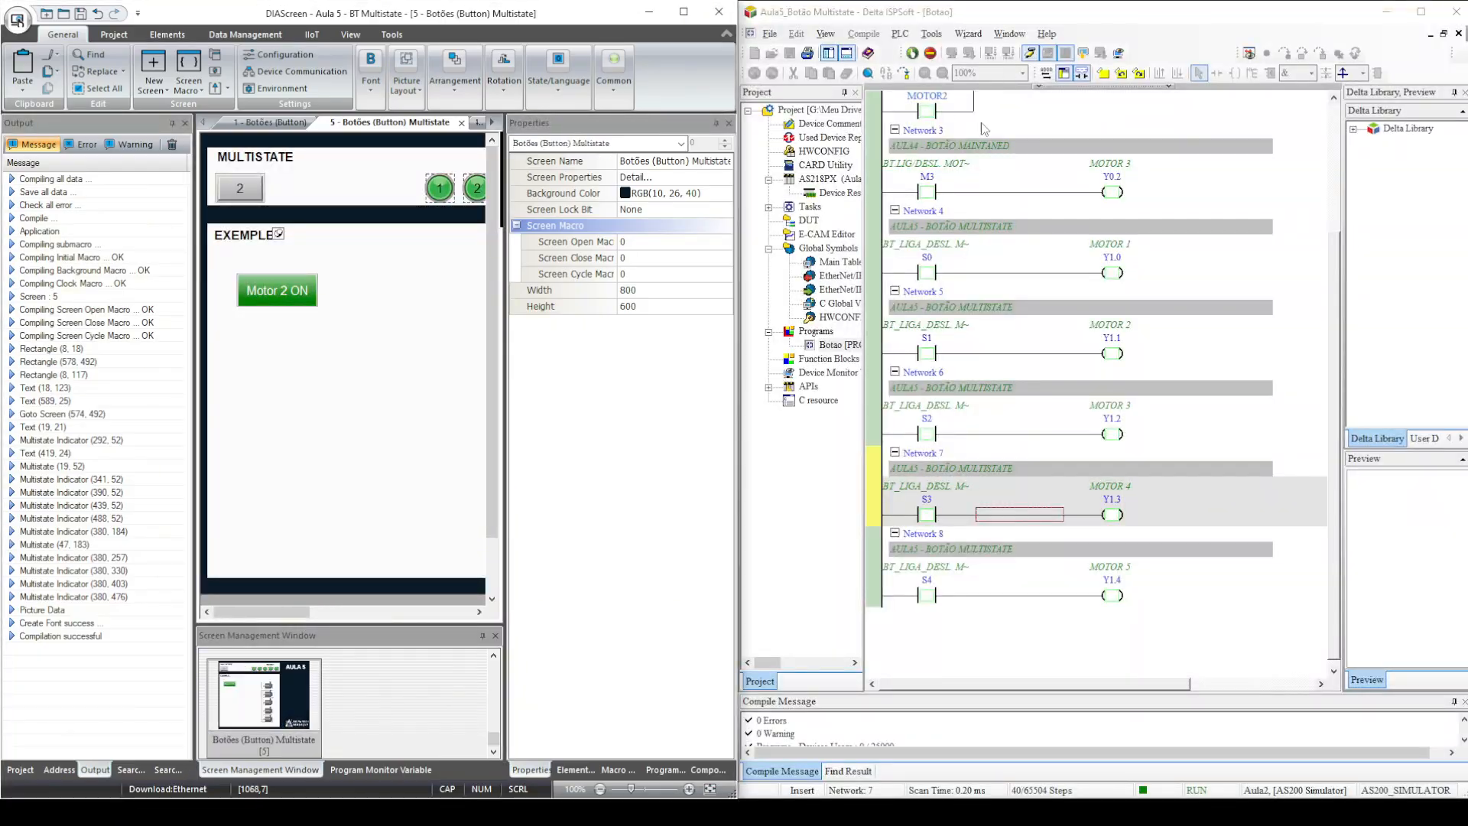
left_click_drag(262, 615, 306, 614)
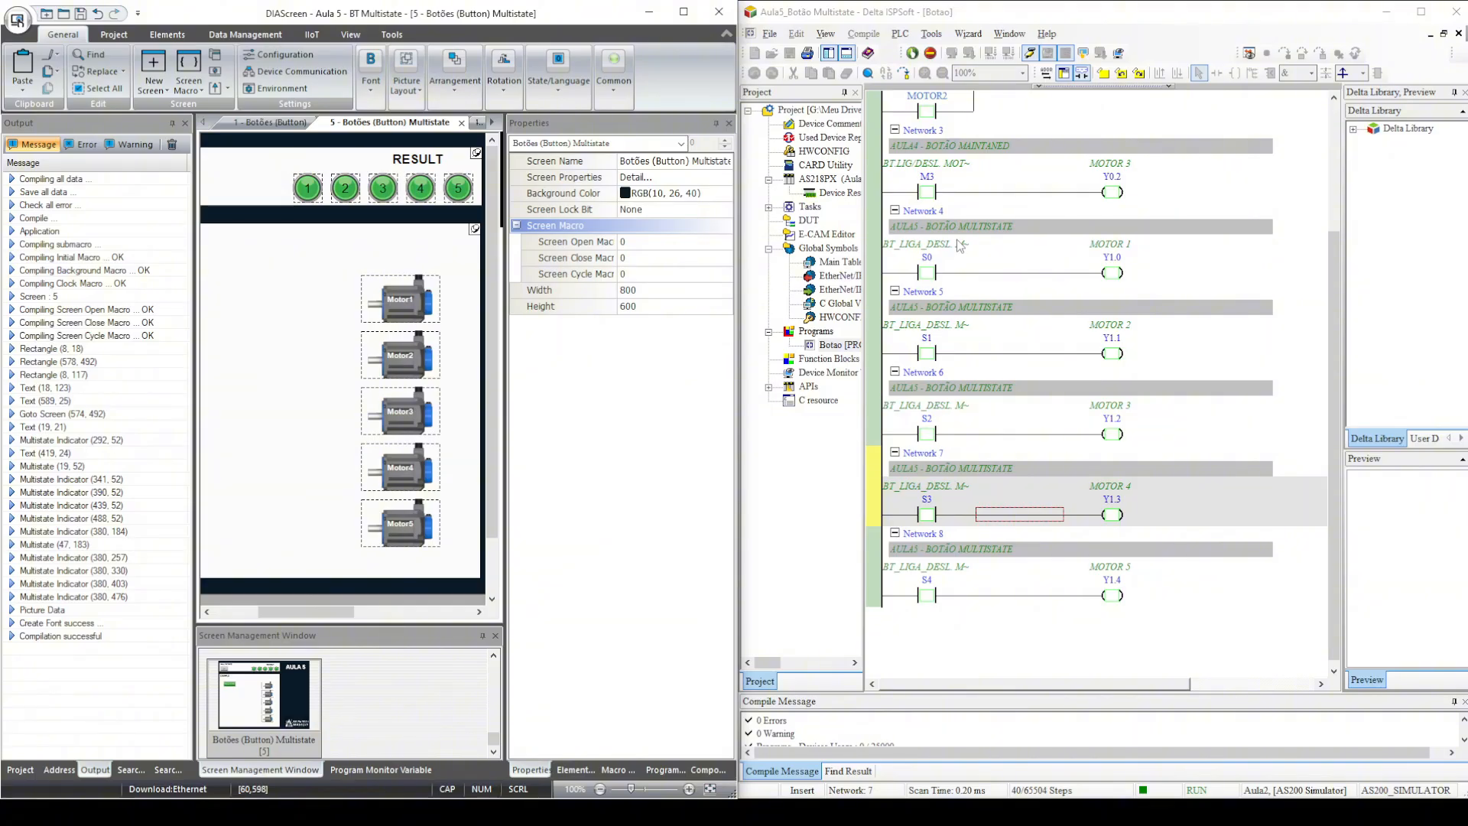
left_click(172, 123)
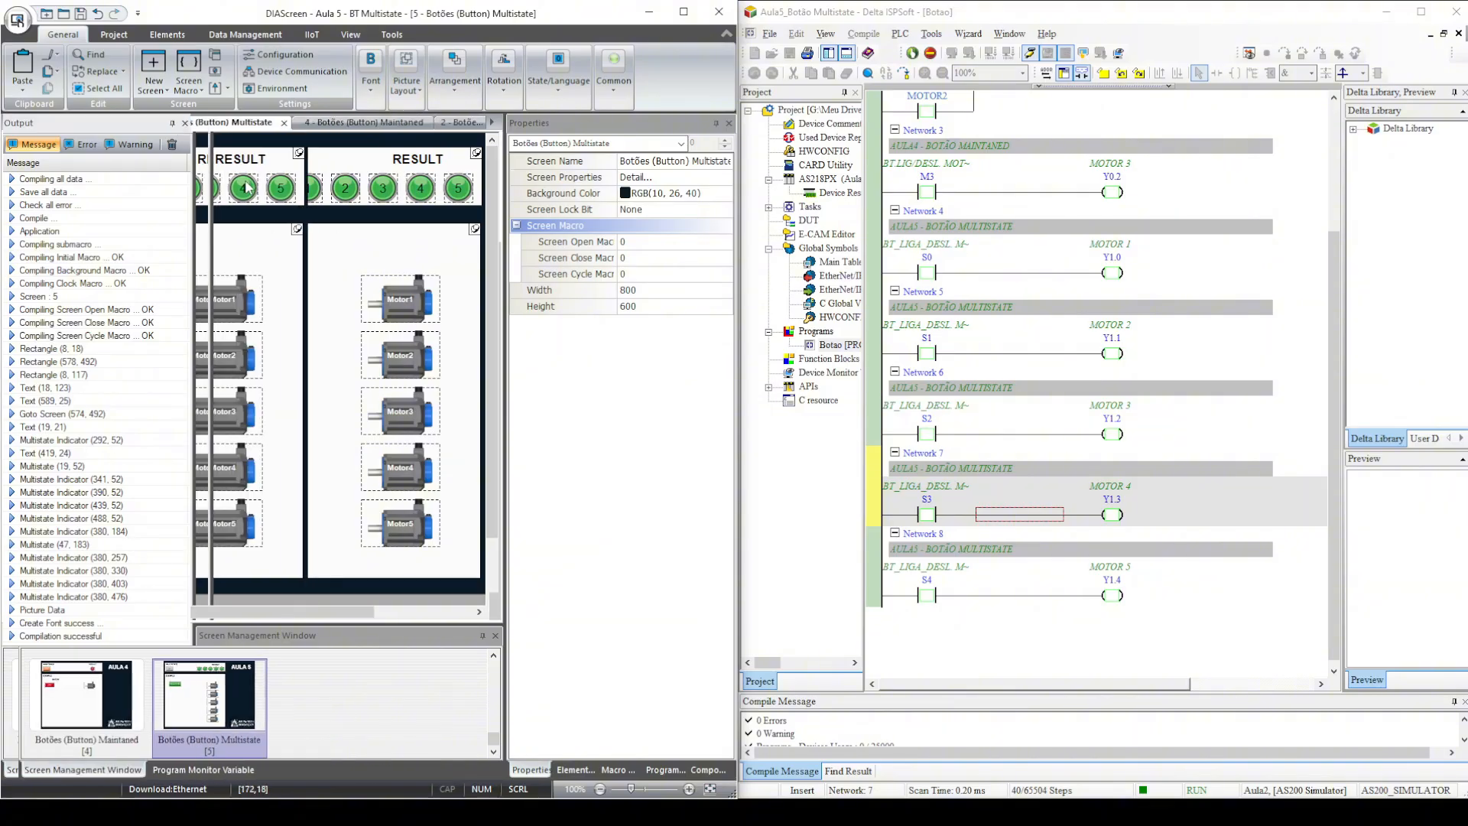
left_click(716, 124)
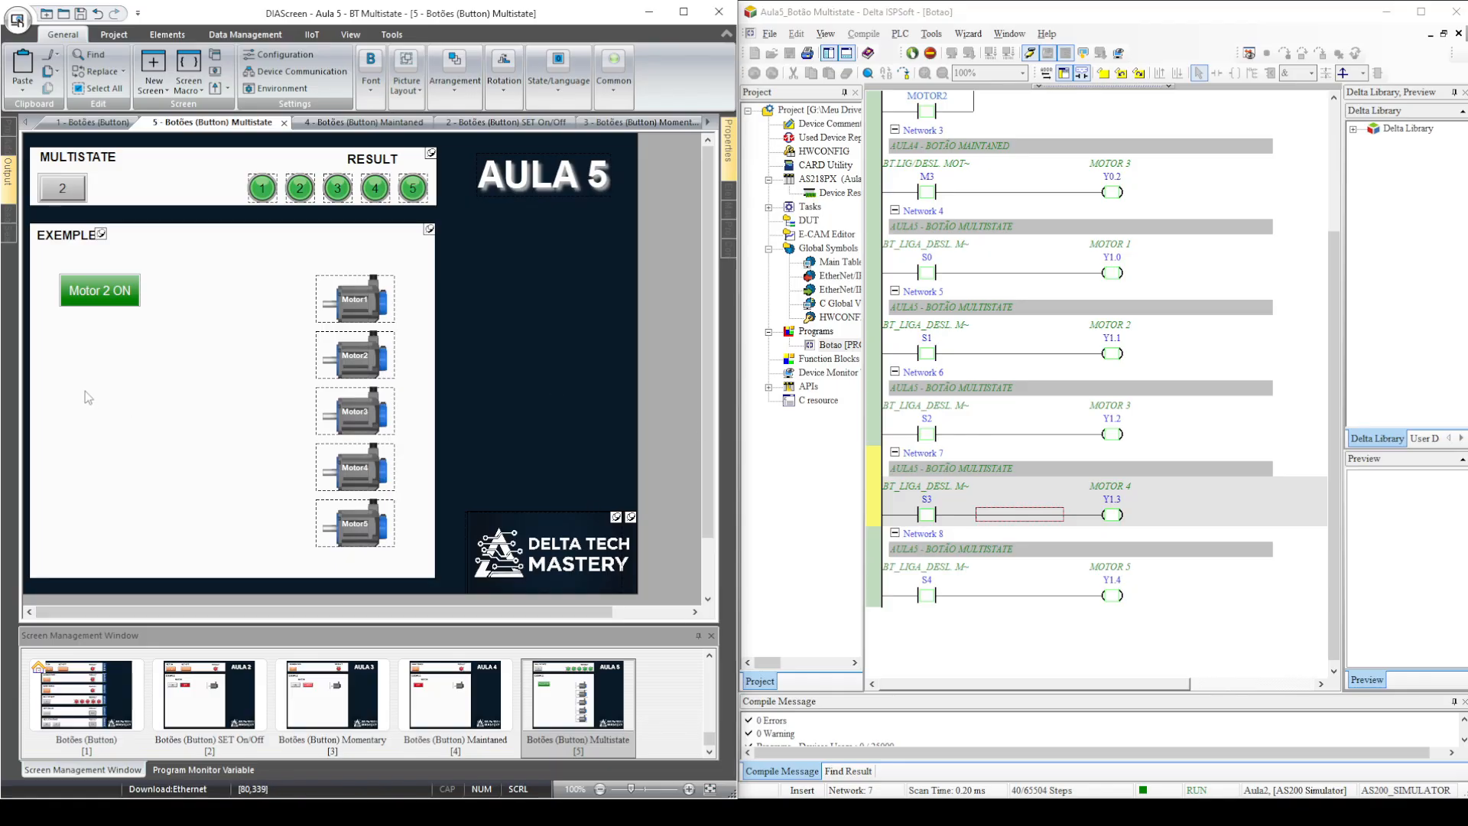
Step: Run the off-line HMI simulation, move the emulator clear of the ladder, and open its AULA 5 Multistate screen
left_click(114, 35)
left_click(368, 84)
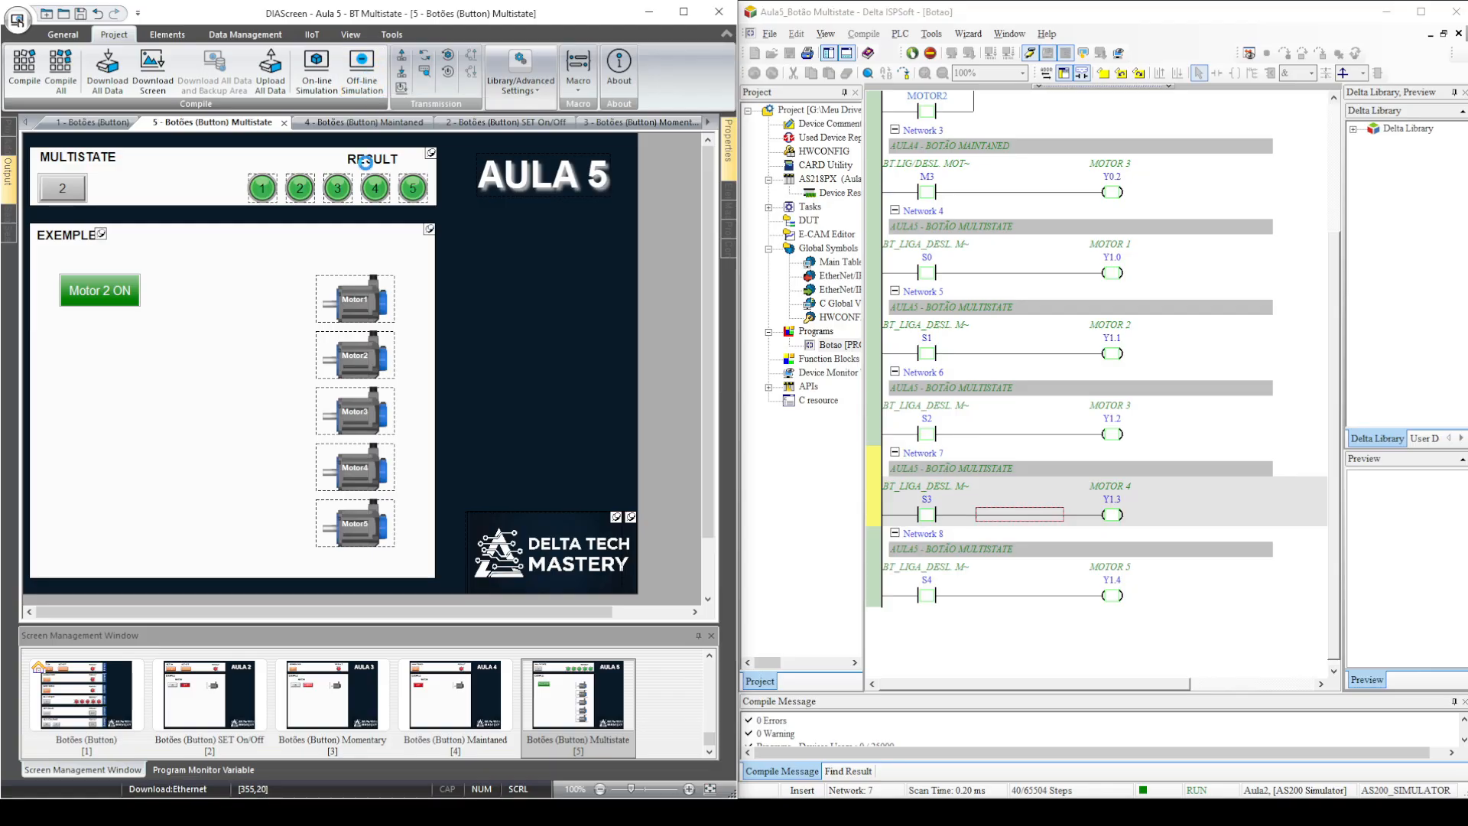
left_click_drag(703, 160, 363, 114)
left_click(523, 419)
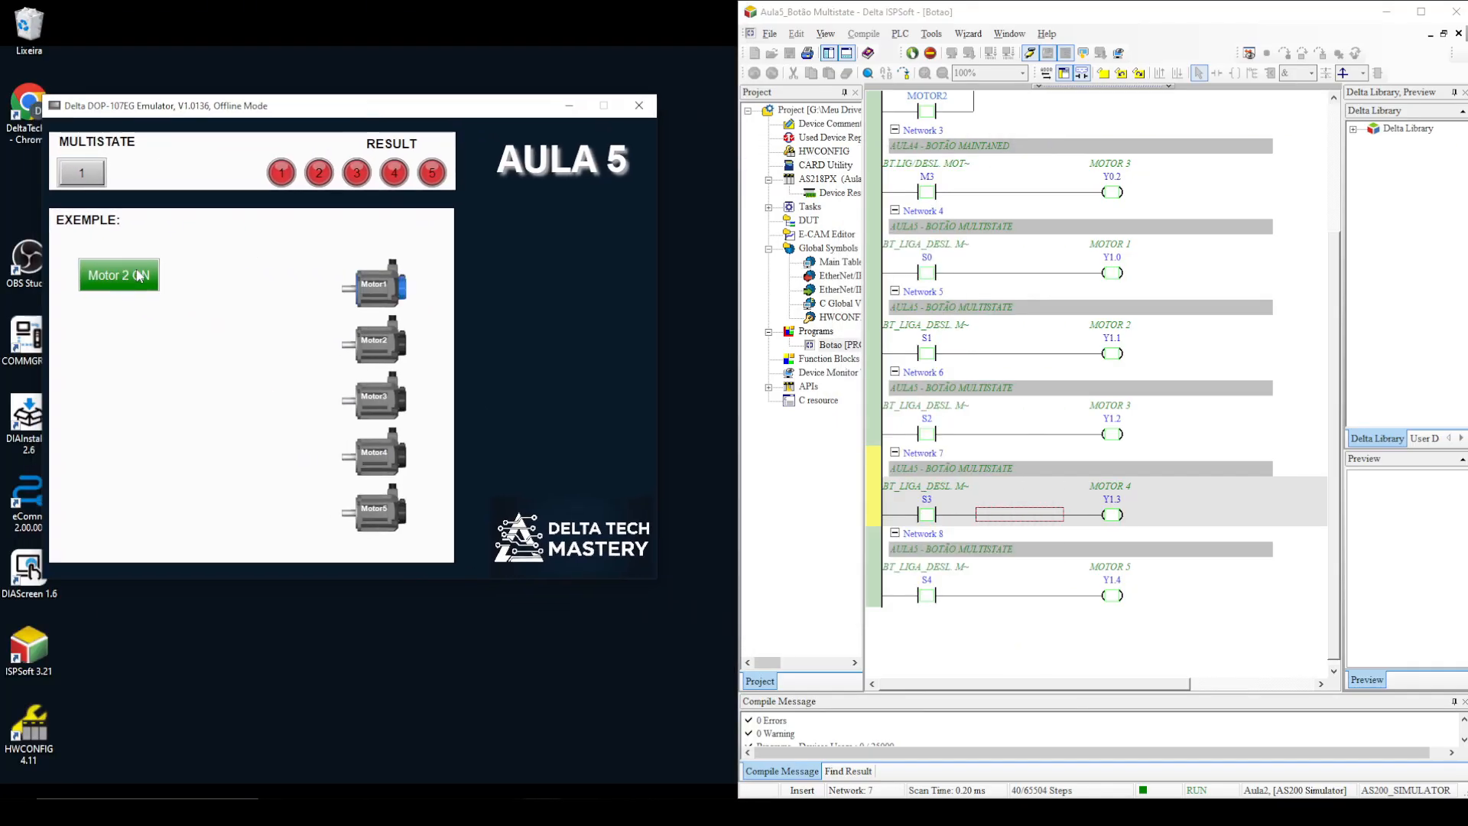
Step: Test the EXEMPLE multistate button in the emulator by cycling from Motor 2 ON through All Motor OFF
left_click(138, 276)
left_click(139, 276)
left_click(138, 276)
left_click(138, 276)
left_click(138, 276)
Step: Enable online editing in ISPSoft, and add a Y1.0 contact in parallel with S0 in Network 4
left_click(1082, 55)
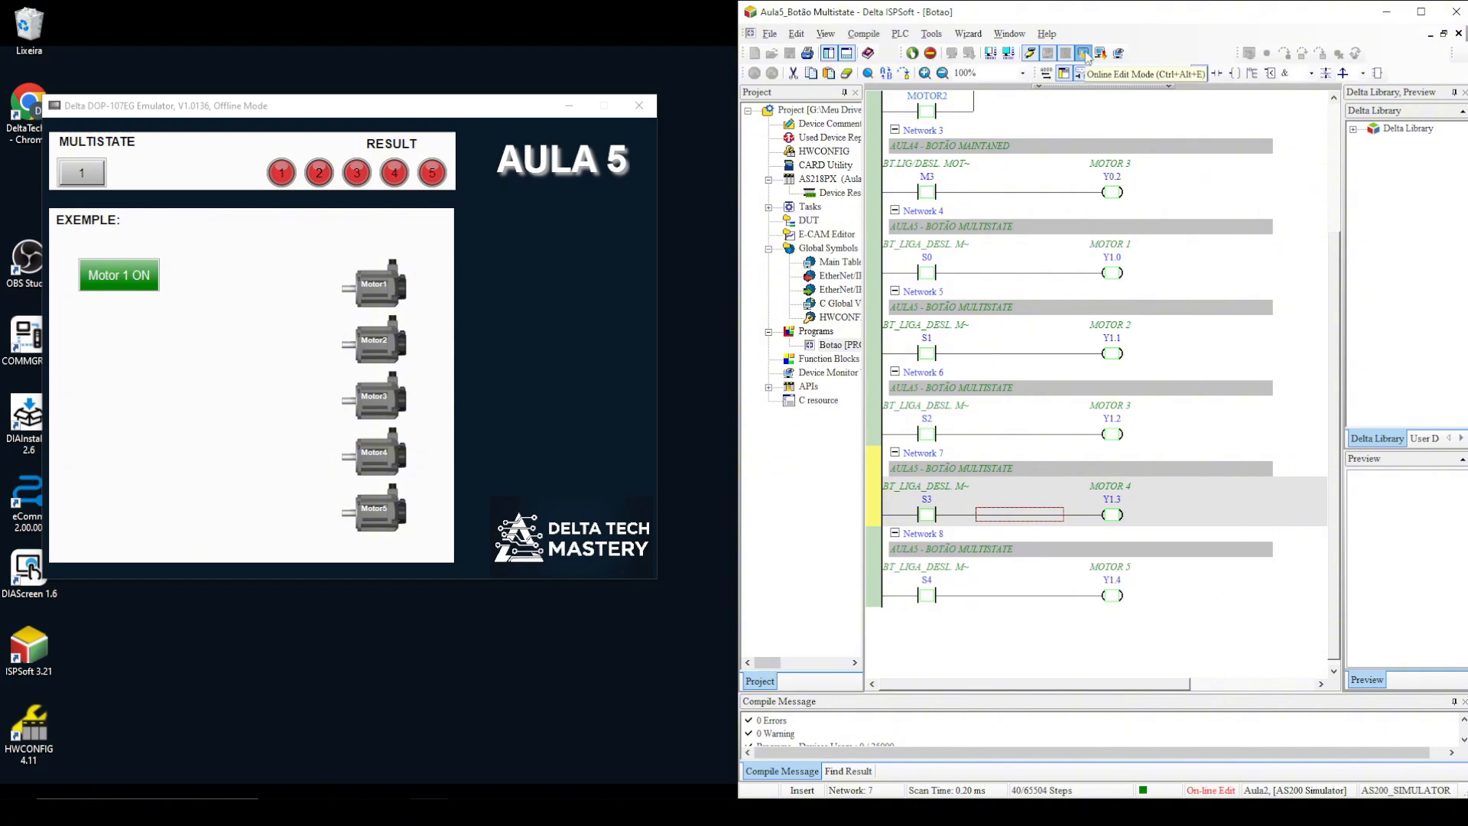
left_click(1083, 53)
left_click(993, 273)
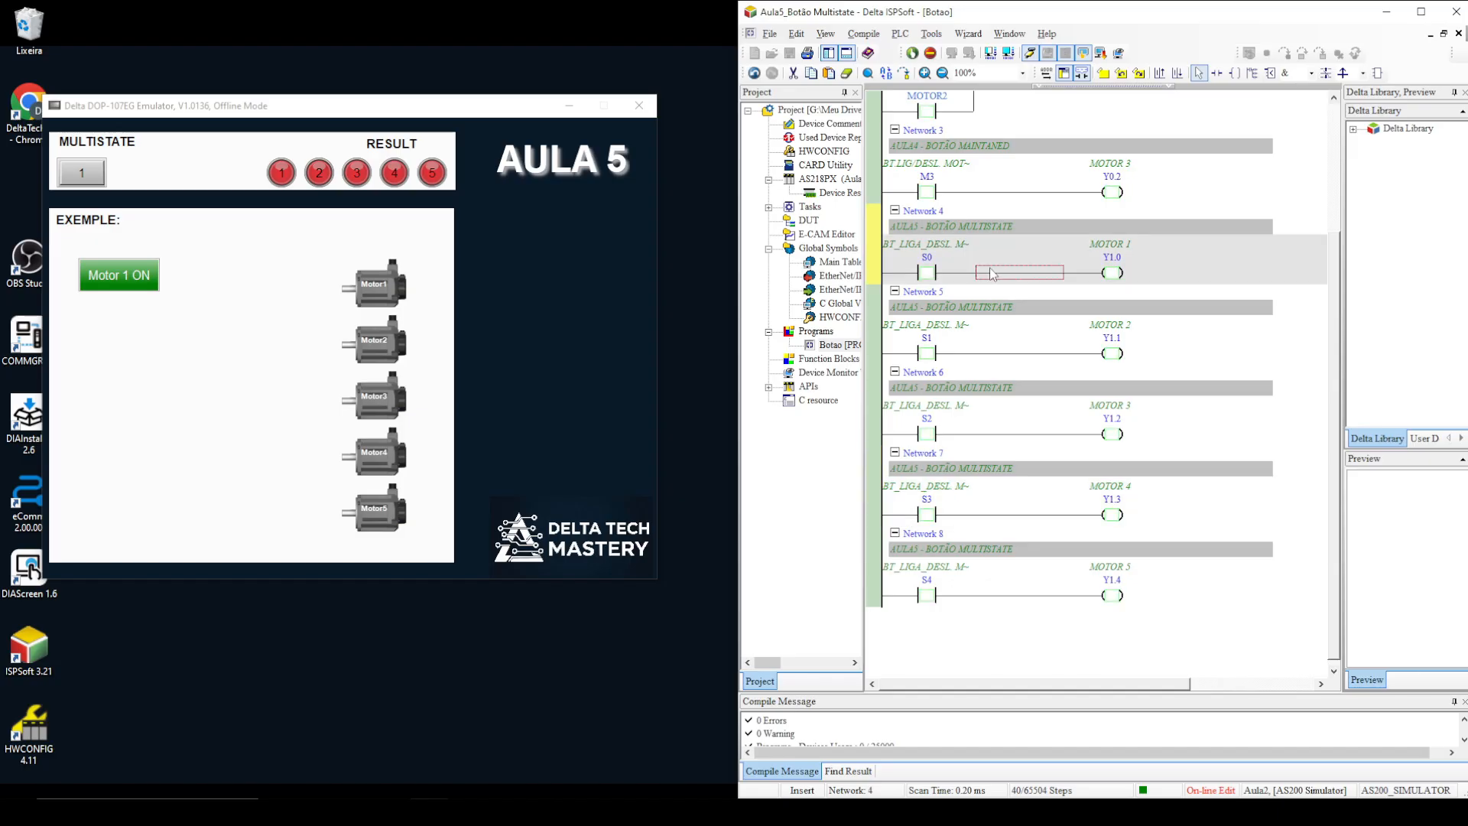
left_click(1217, 72)
left_click(927, 273)
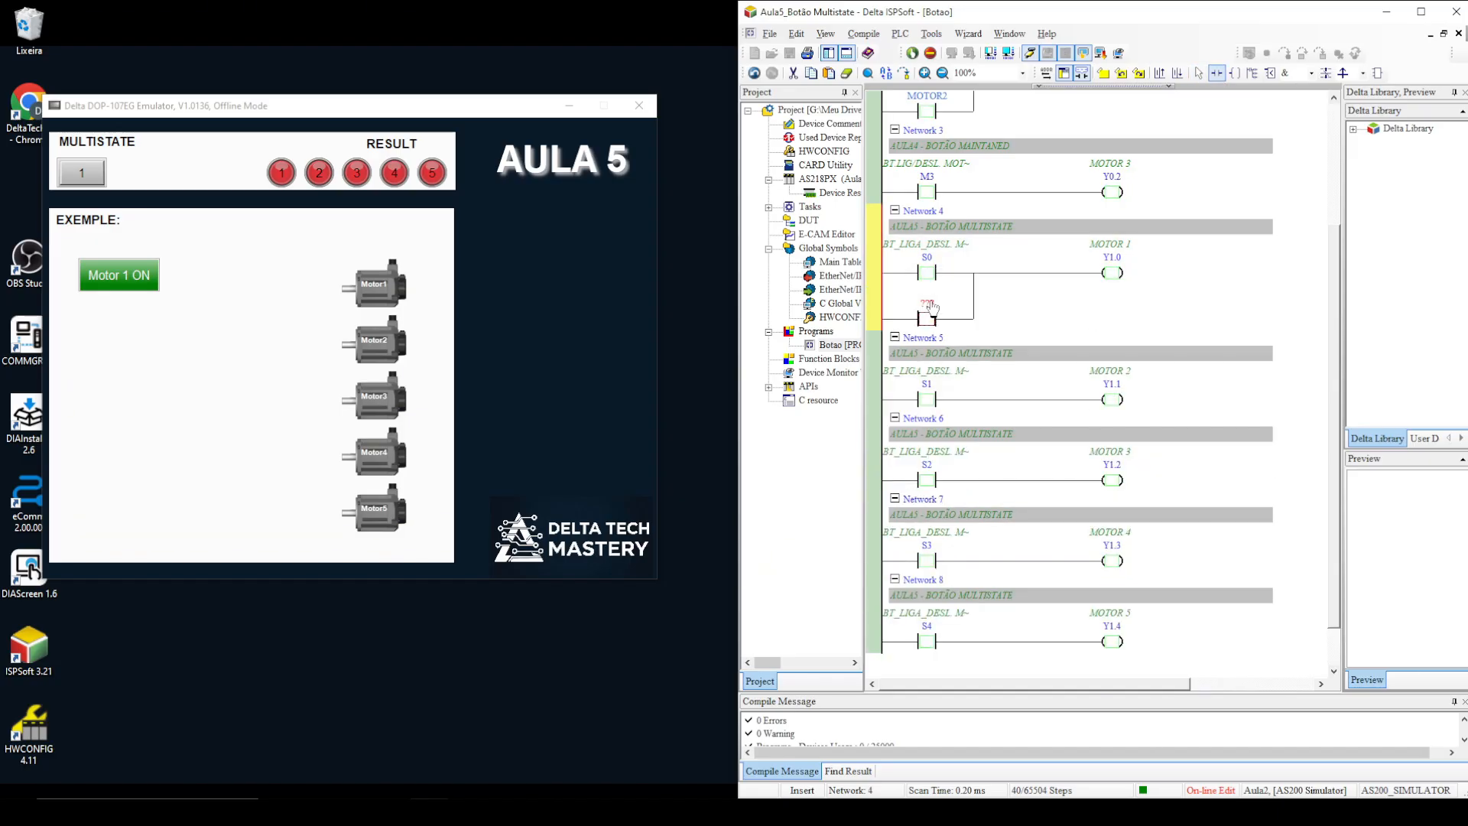
left_click(930, 305)
type("y1")
key("Return")
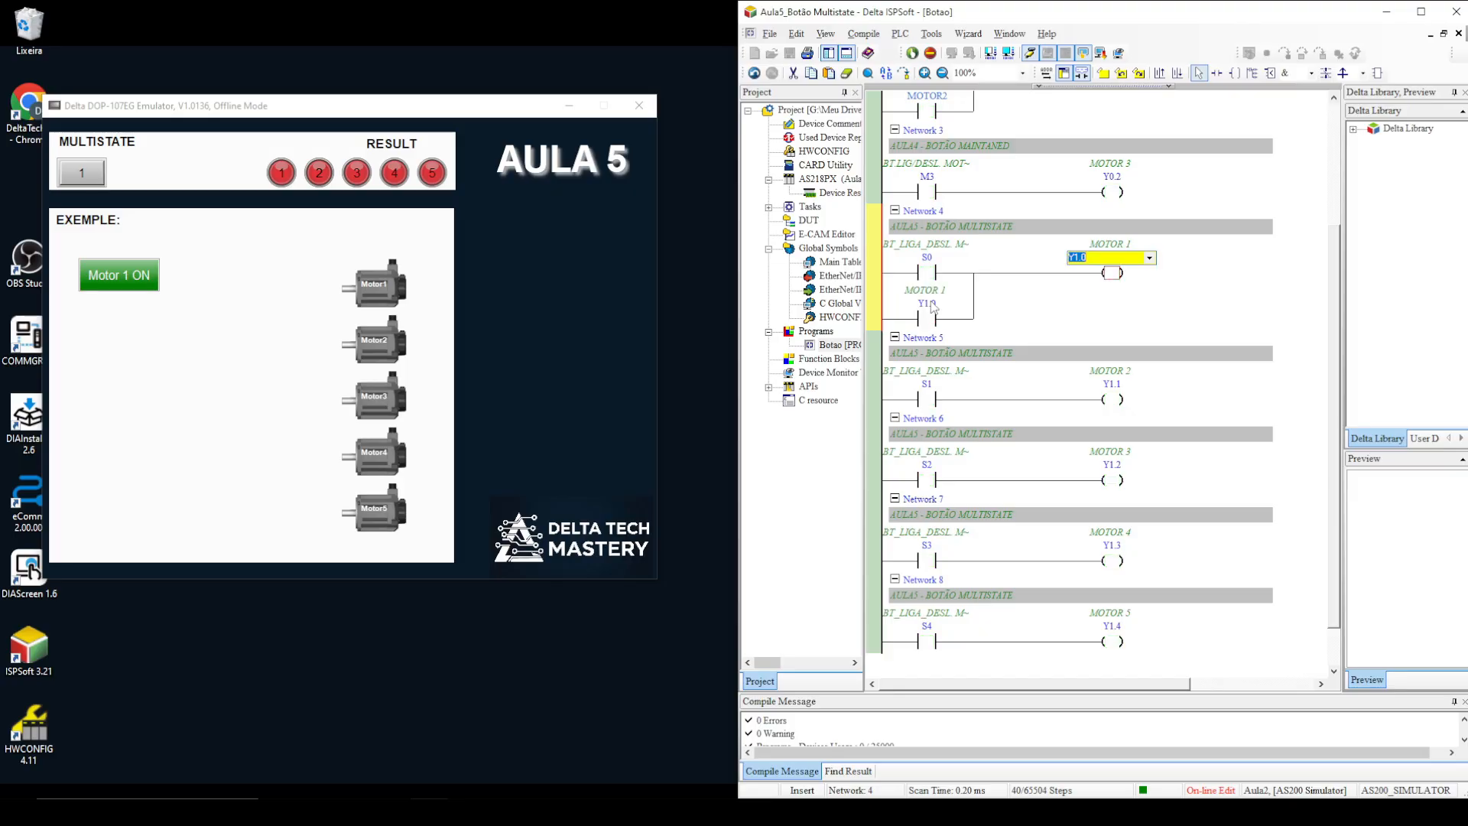
Step: Add a parallel contact below each of S1, S2, S3 and S4 in Networks 5 to 8
left_click(934, 415)
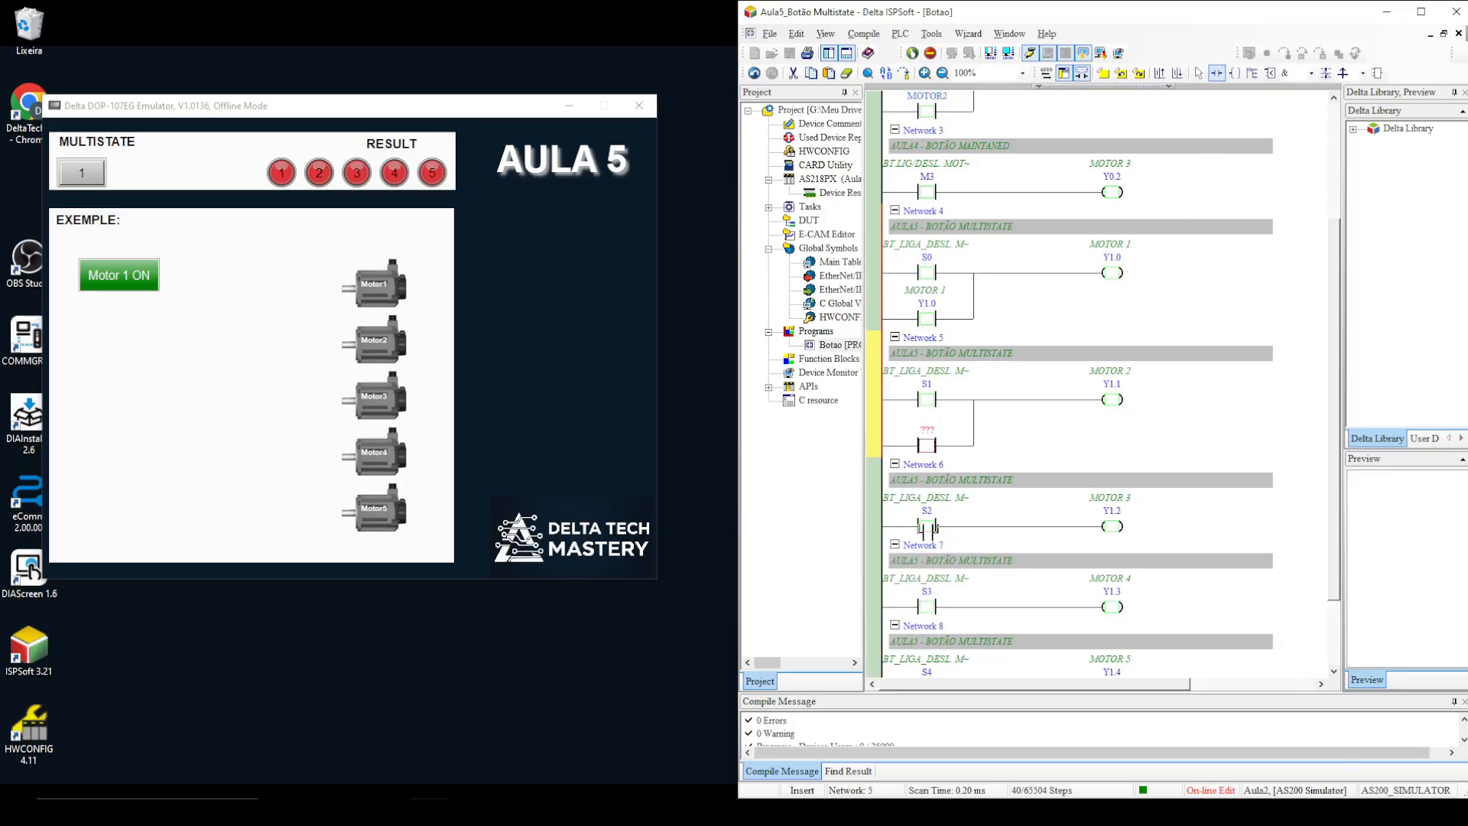
left_click(930, 528)
scroll(931, 536, "down", 3)
left_click(928, 516)
scroll(928, 597, "down", 1)
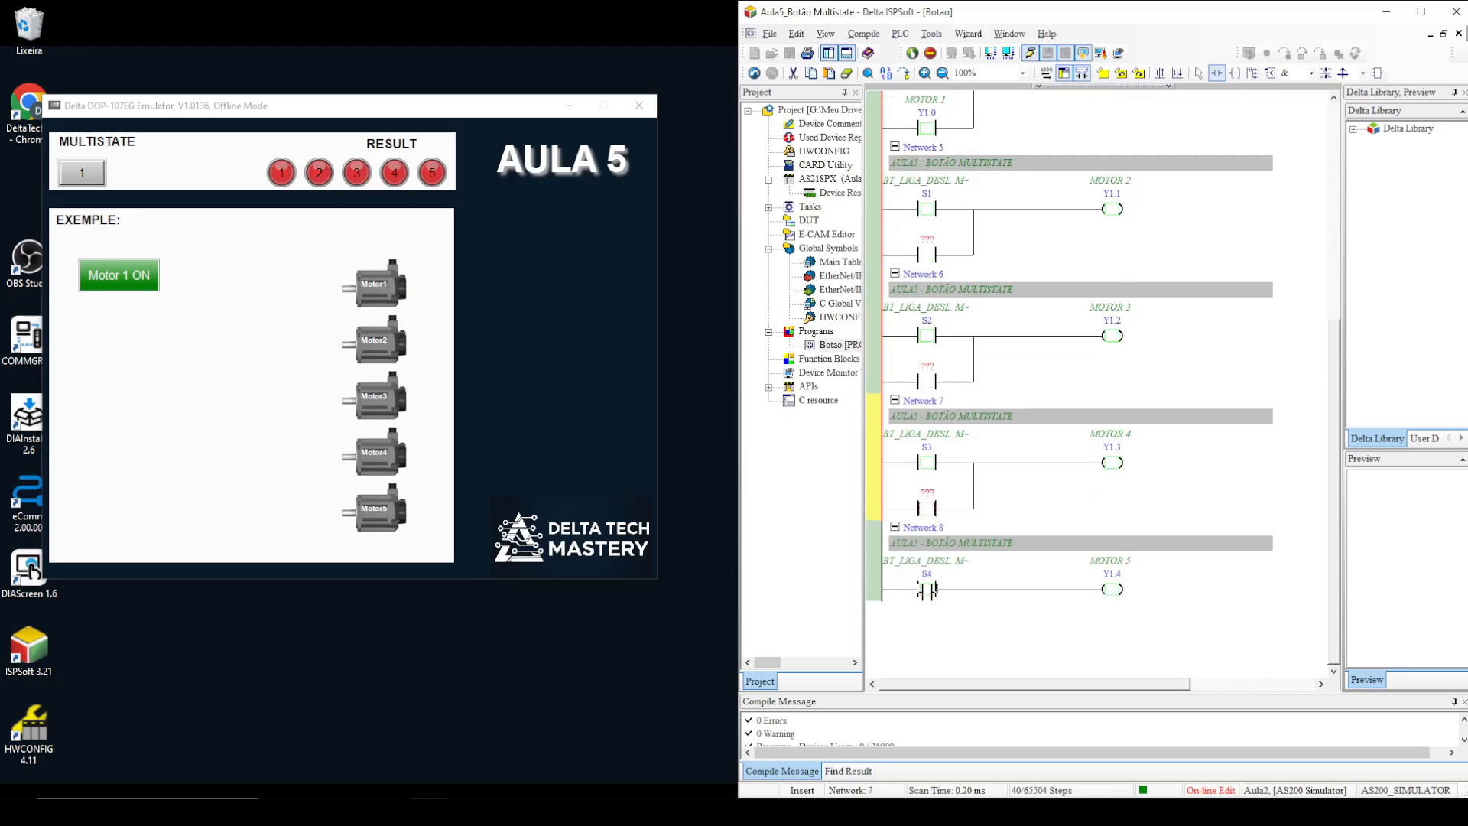
left_click(927, 594)
Step: Assign Y1.1, Y1.2, Y1.3 and Y1.4 to the unassigned parallel contacts of Networks 5 to 8
scroll(928, 458, "up", 1)
double_click(928, 306)
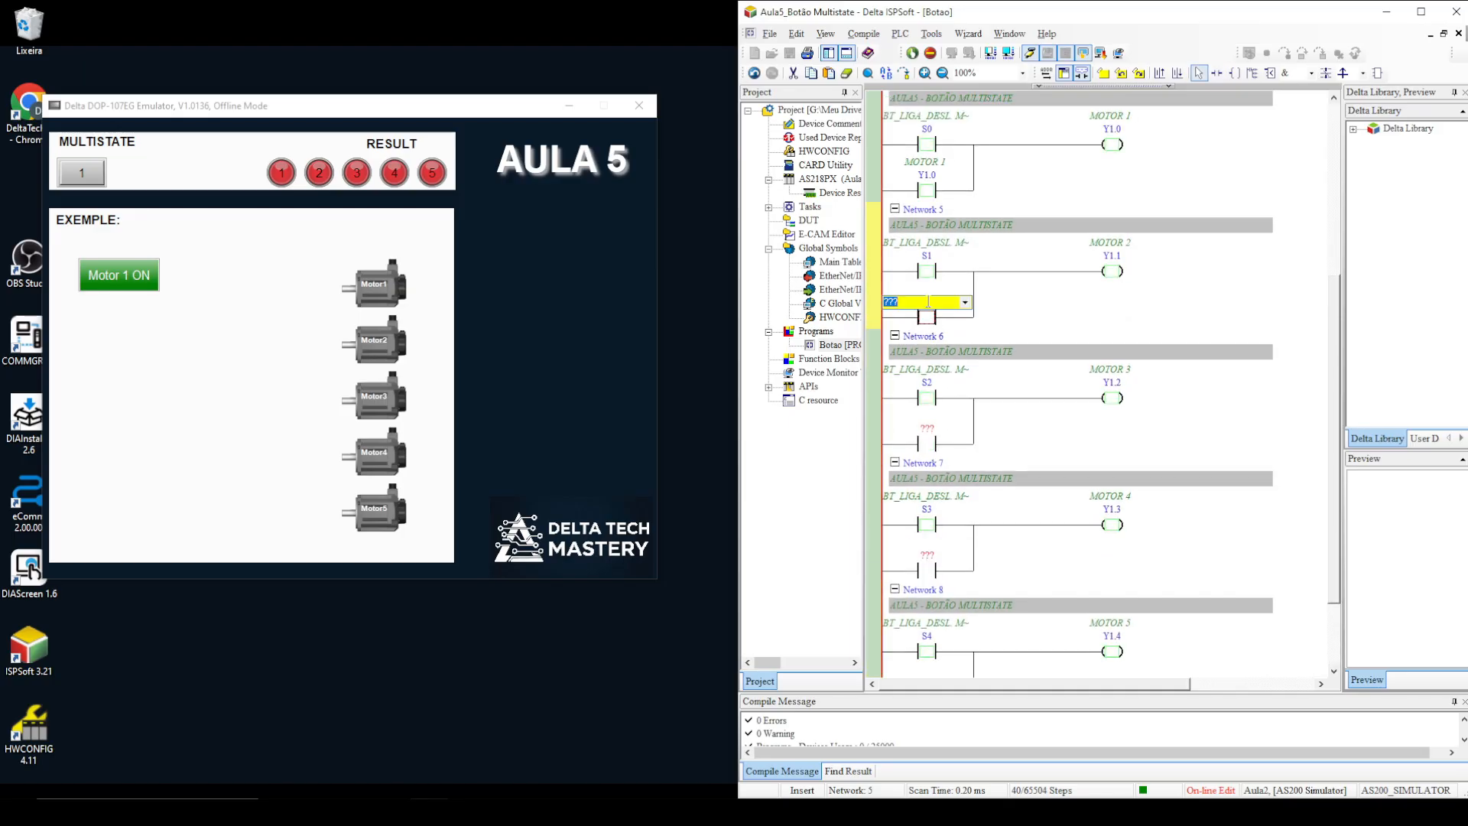
type("y1.1")
key("Return")
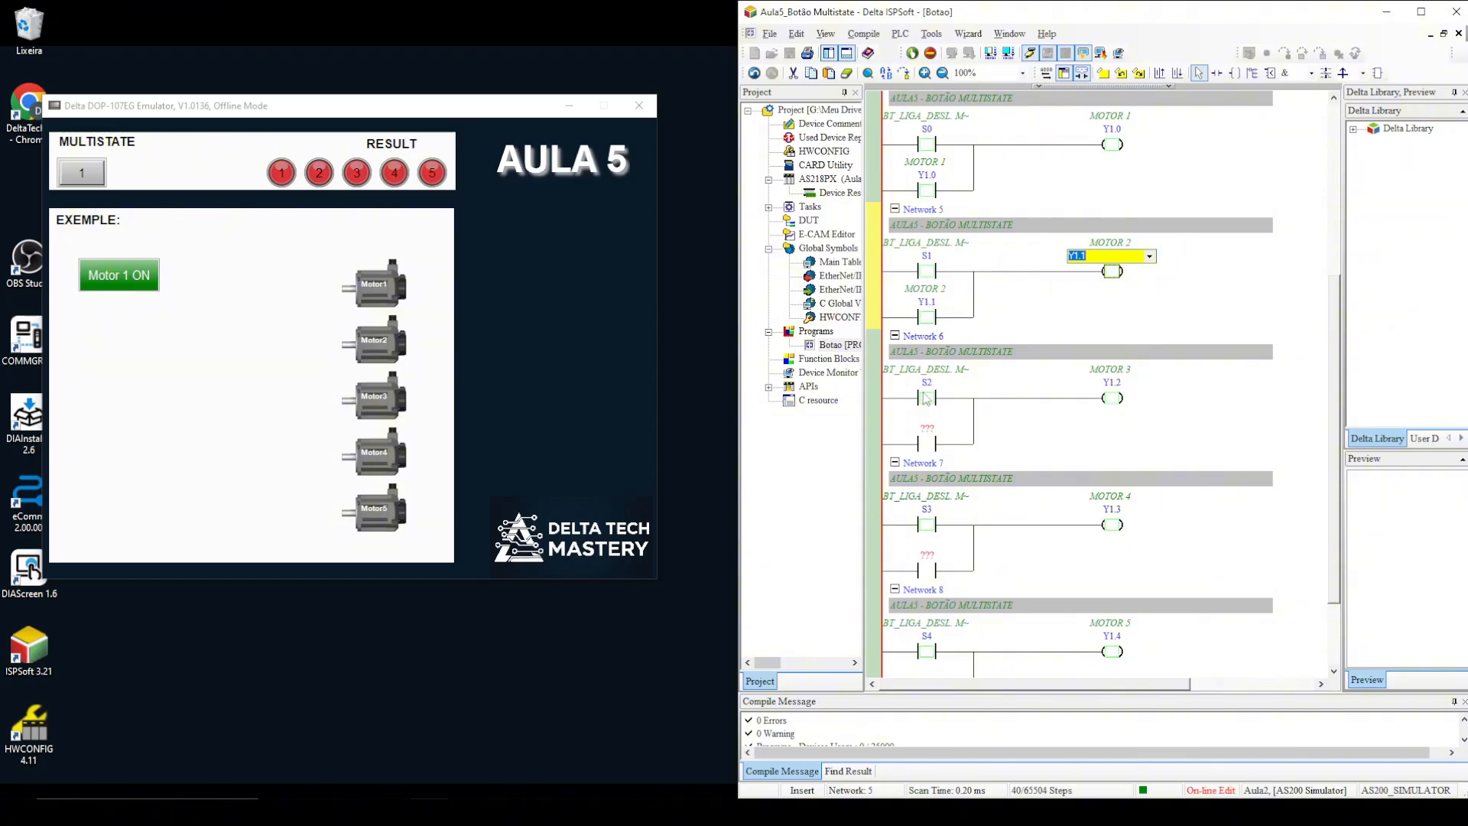
double_click(923, 428)
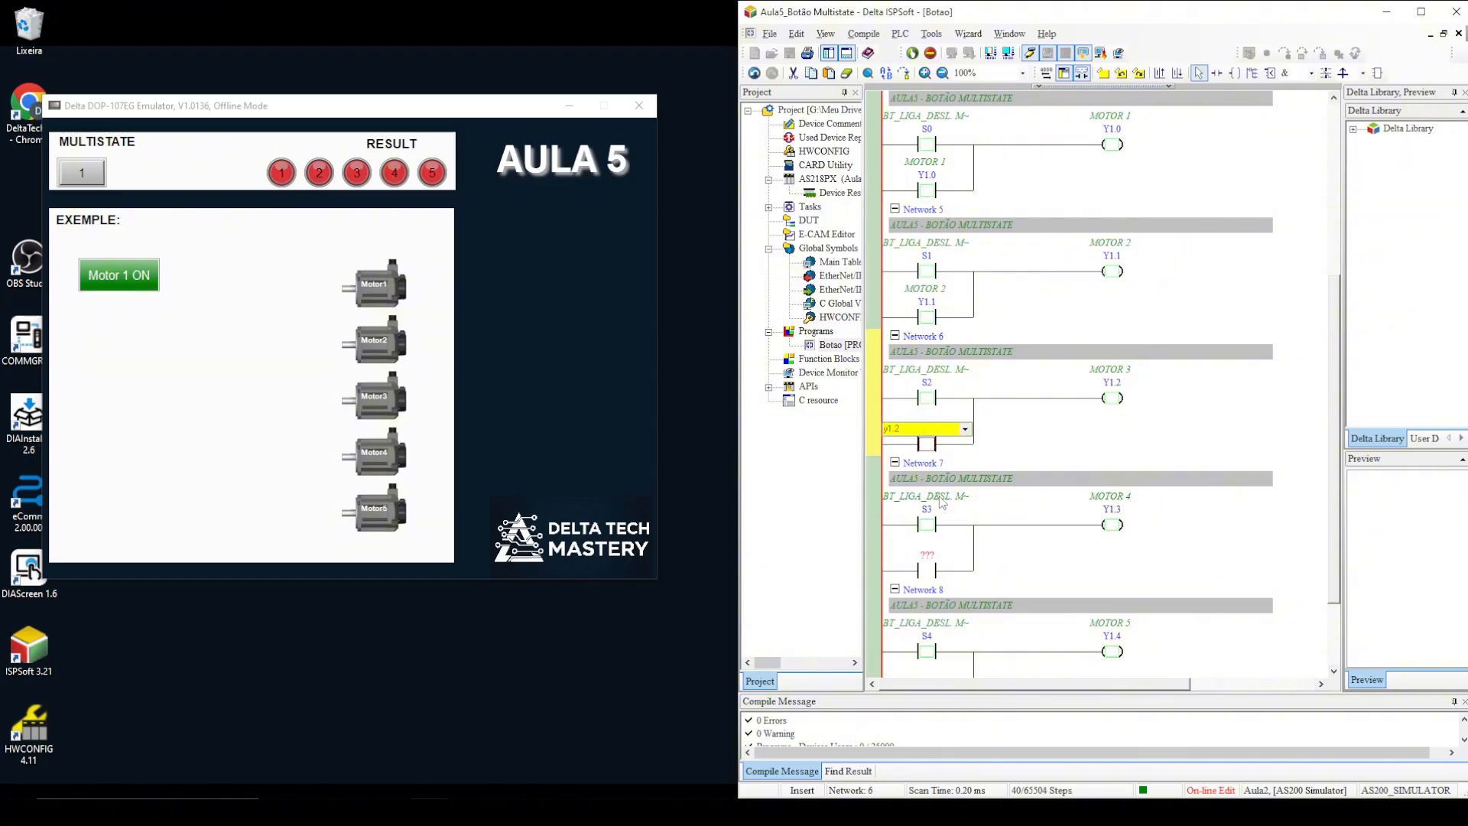
double_click(928, 567)
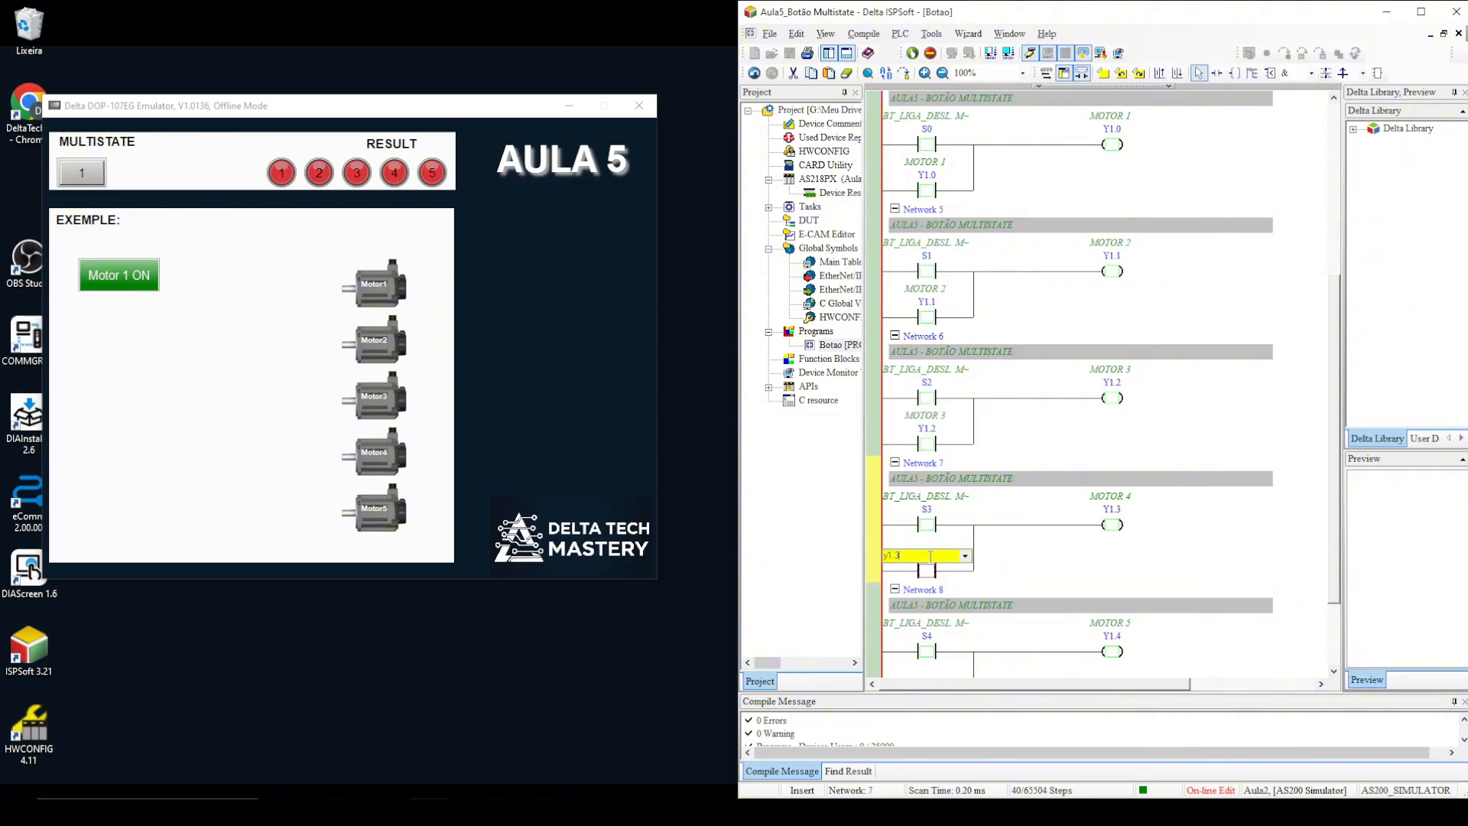
type("y1.3")
key("Return")
scroll(955, 612, "down", 2)
double_click(926, 579)
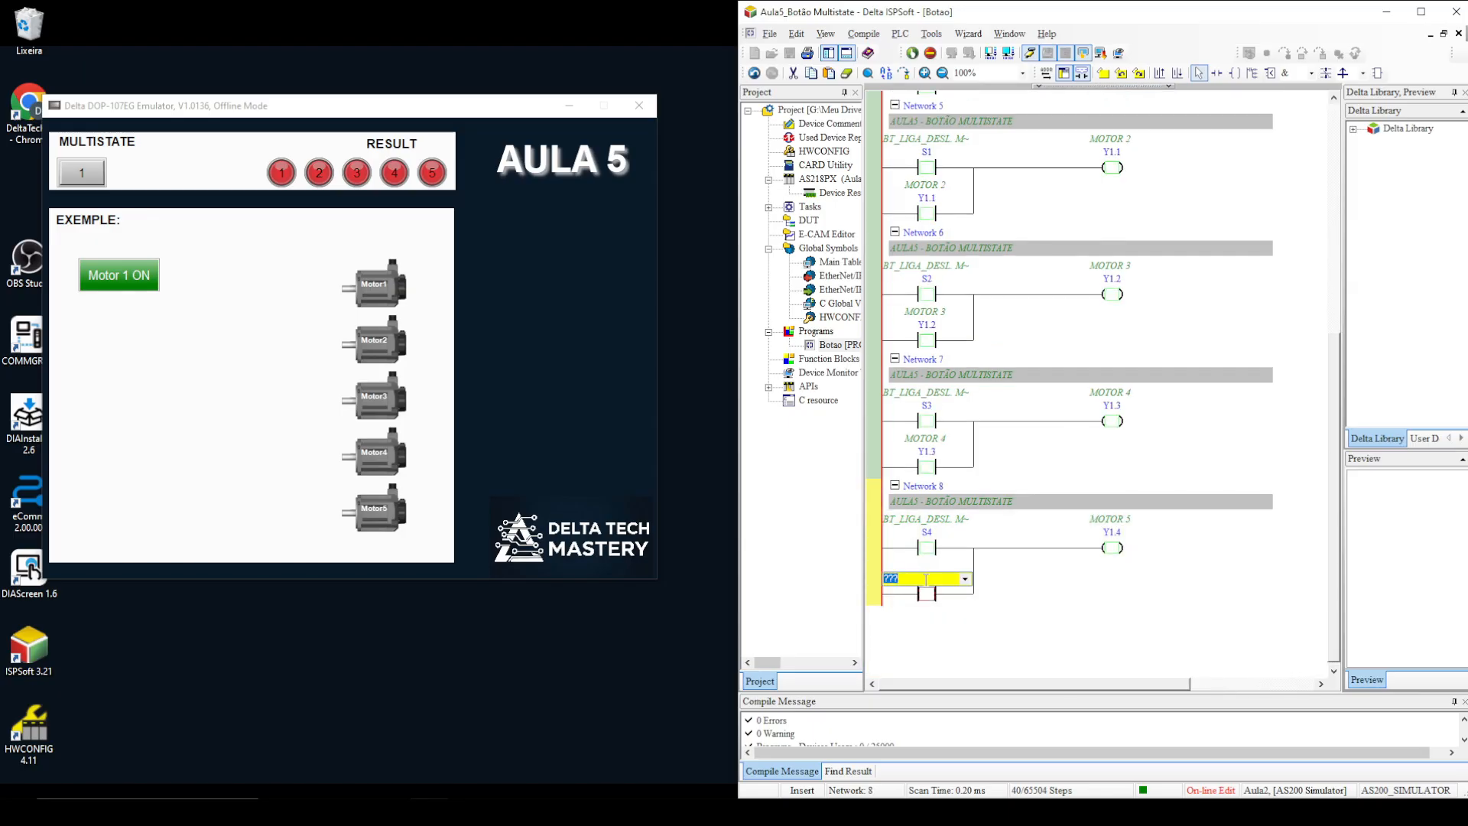
type("y1.4")
key("Return")
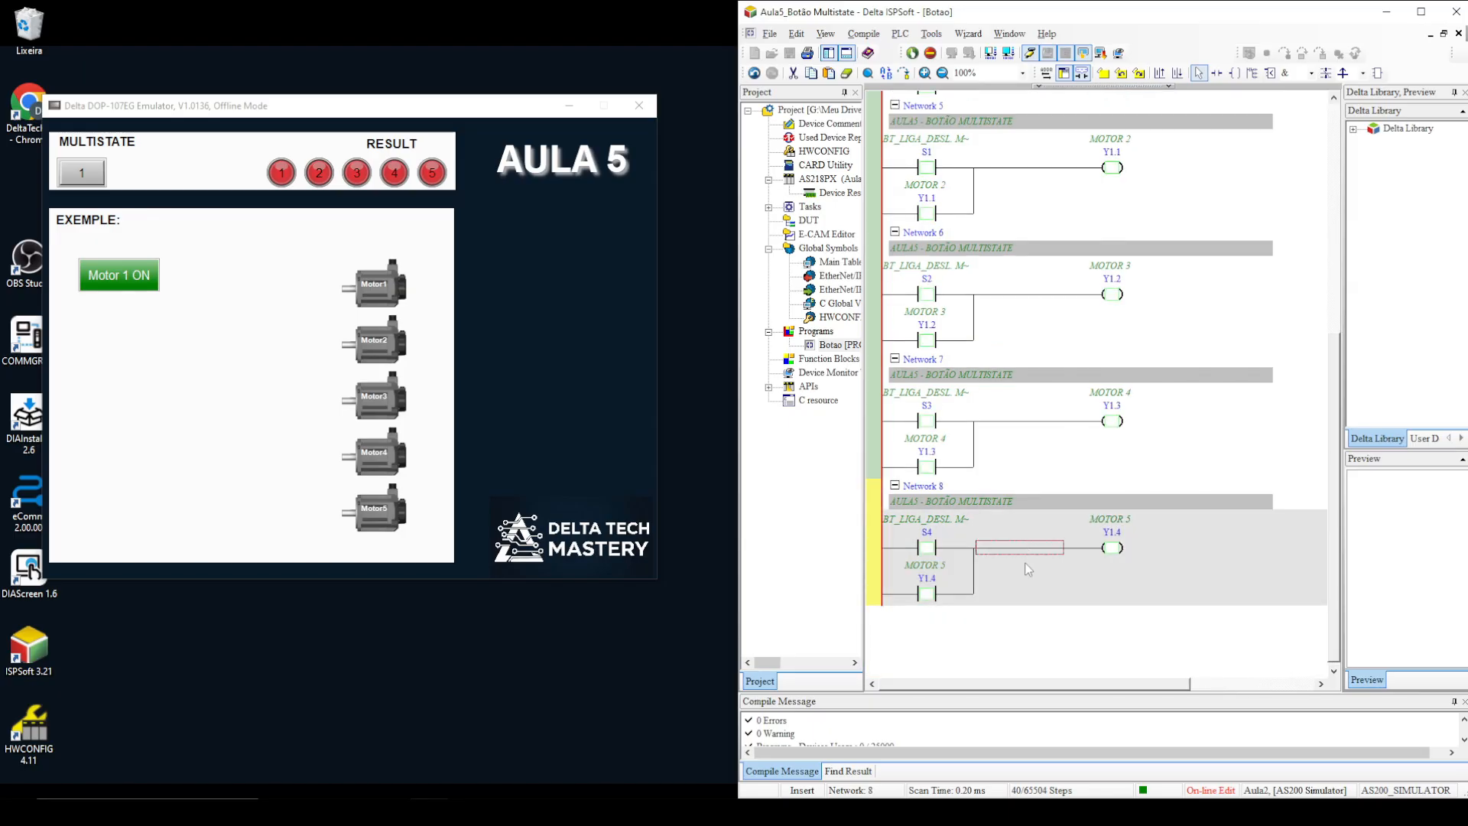
Step: Update the edited ladder in the simulator online, with the source code download included
scroll(1025, 563, "up", 4)
scroll(1028, 569, "up", 1)
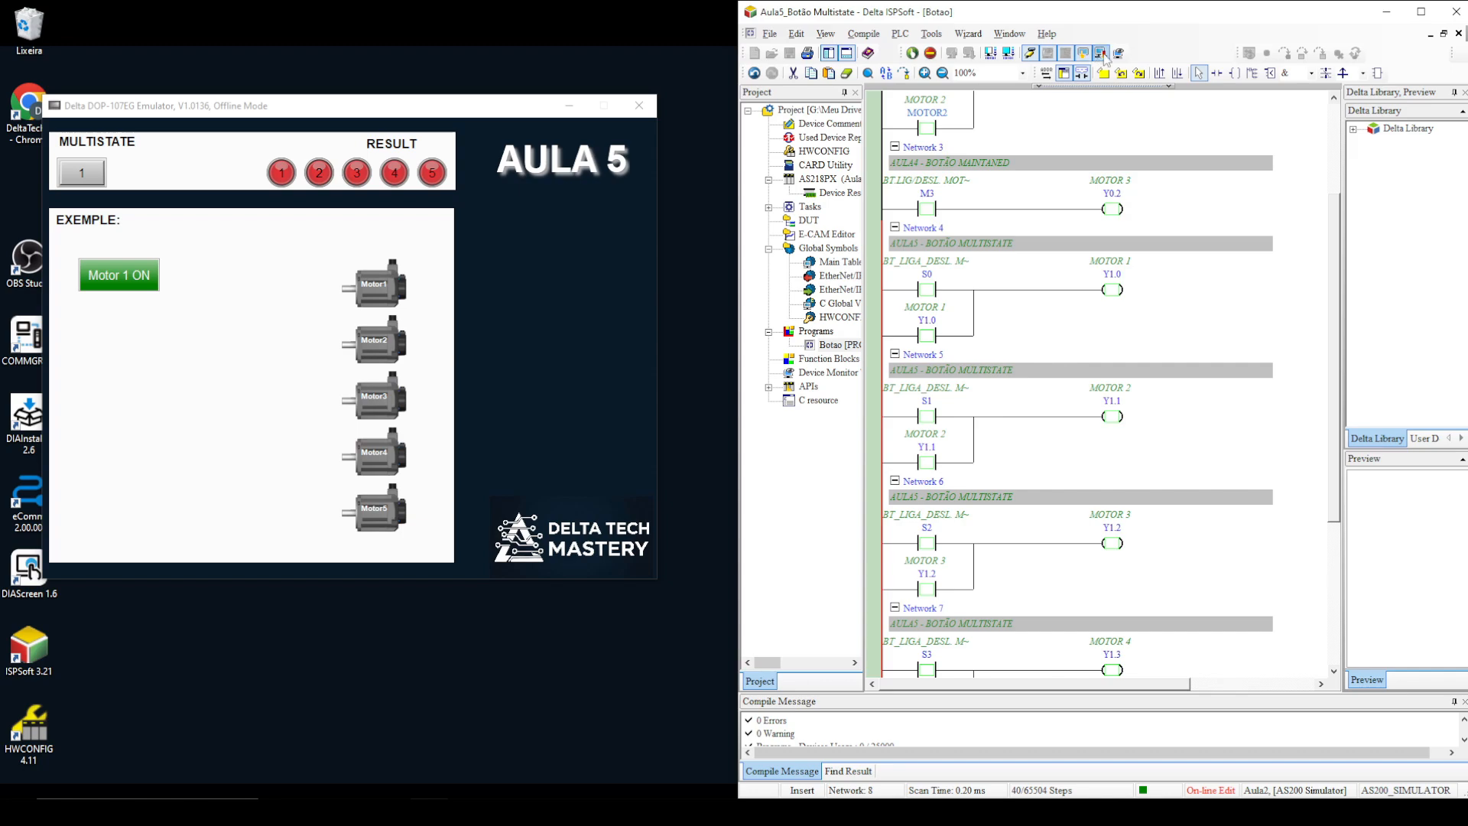
left_click(1101, 53)
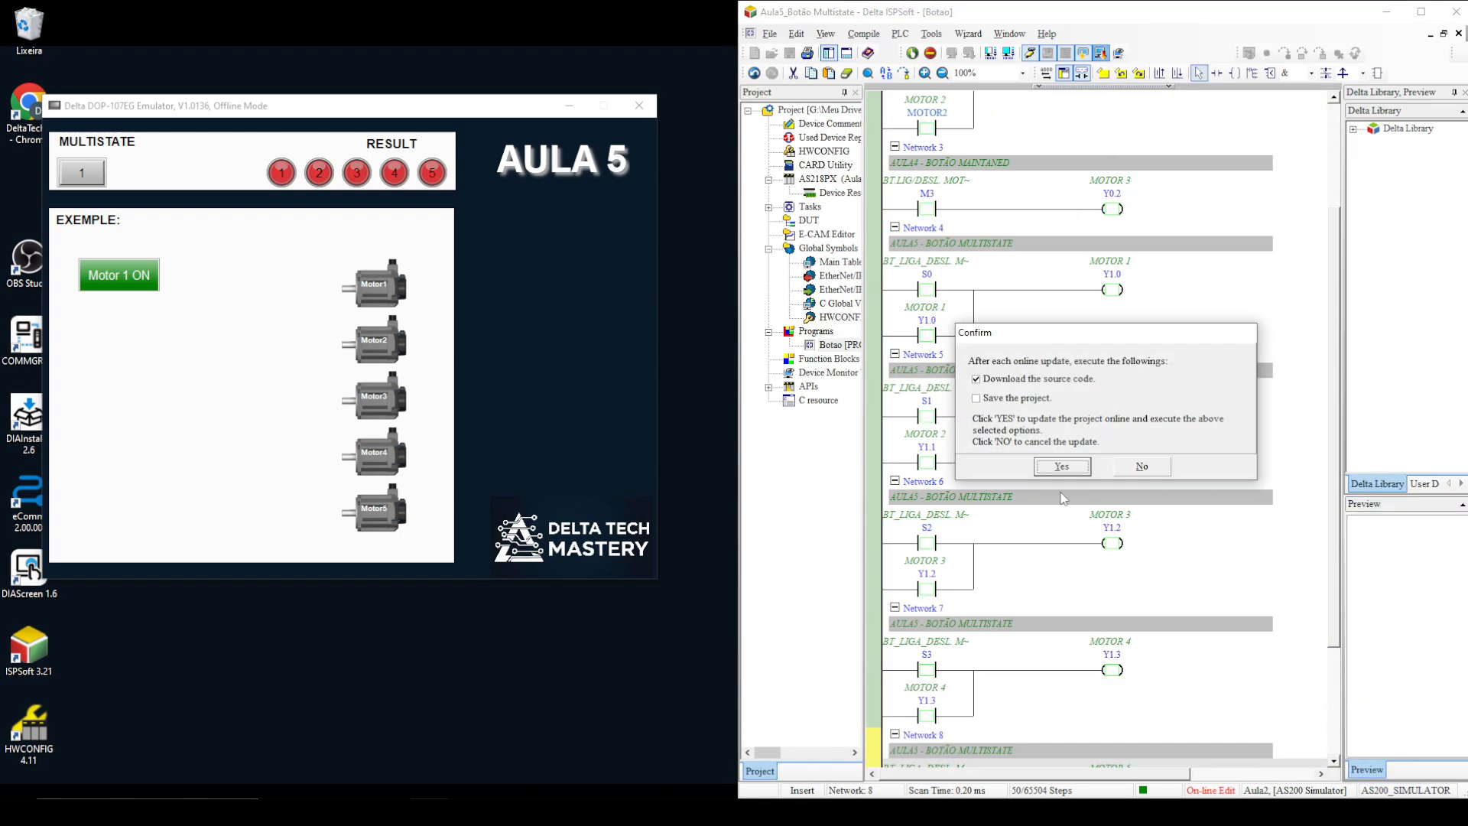
left_click(1068, 468)
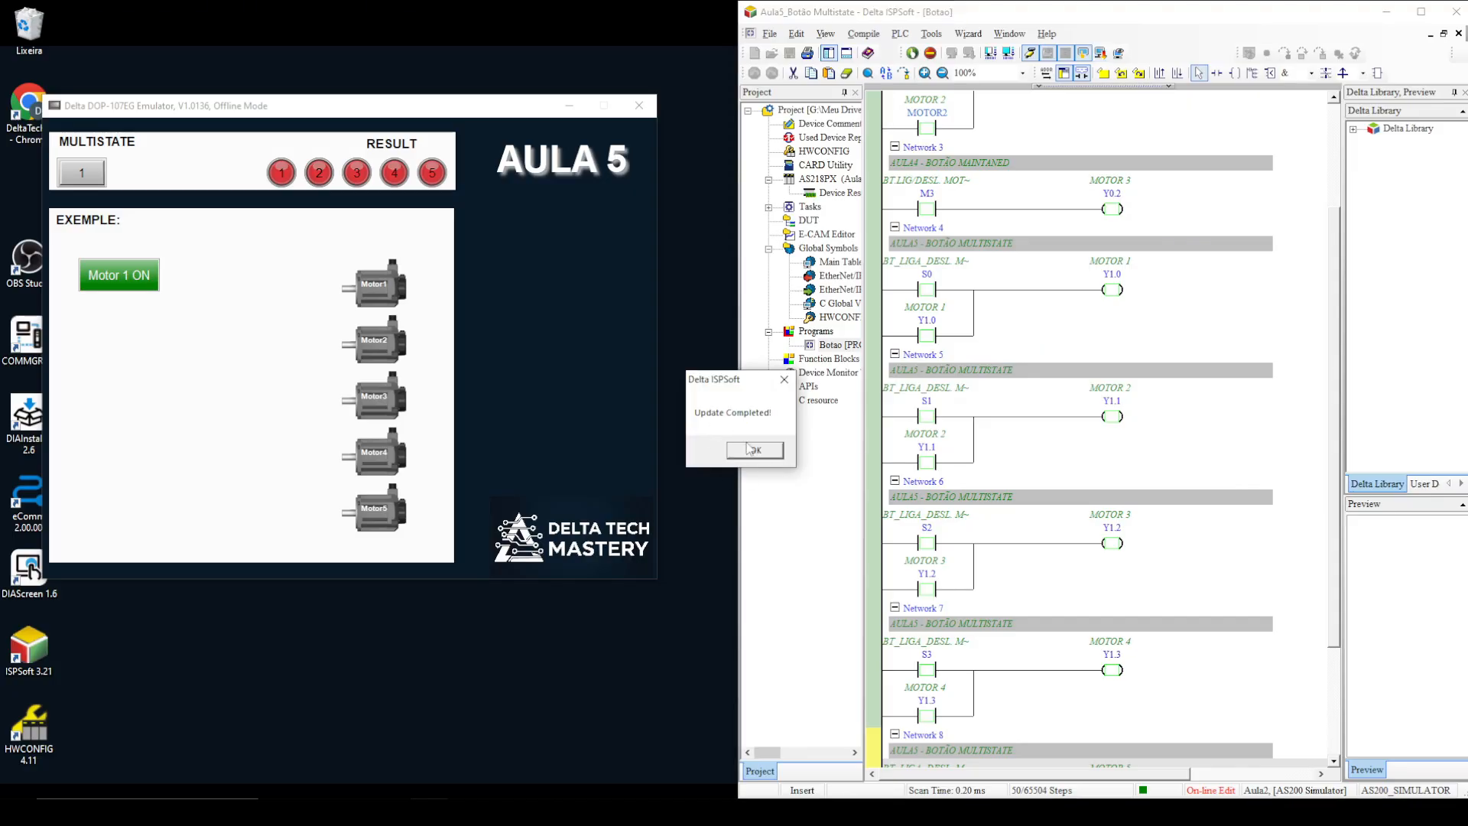
left_click(753, 450)
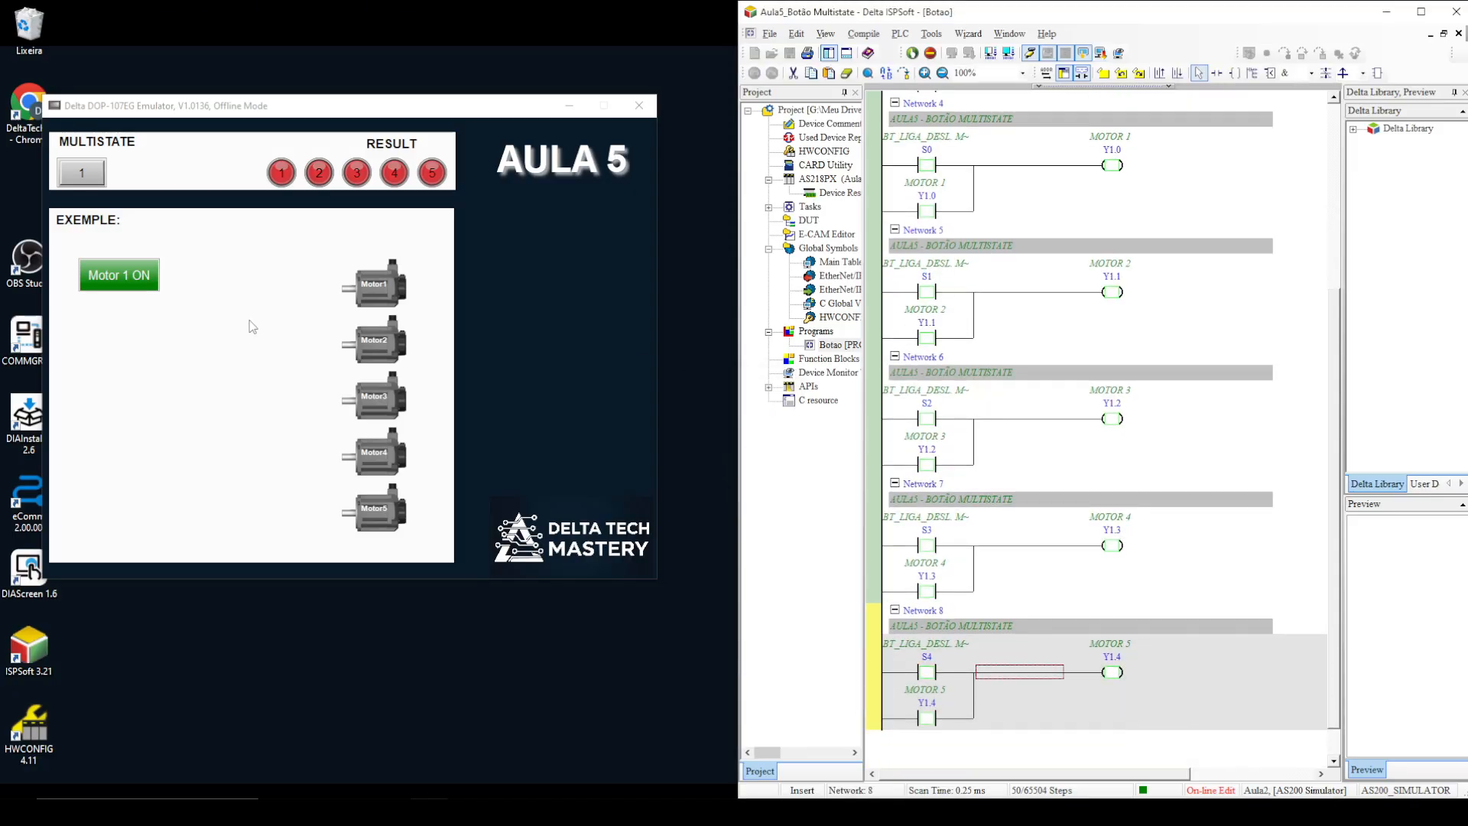
Step: Test the self-holding motor outputs by cycling the EXEMPLE button through Motor 1 ON to All Motor OFF twice
left_click(125, 281)
left_click(125, 281)
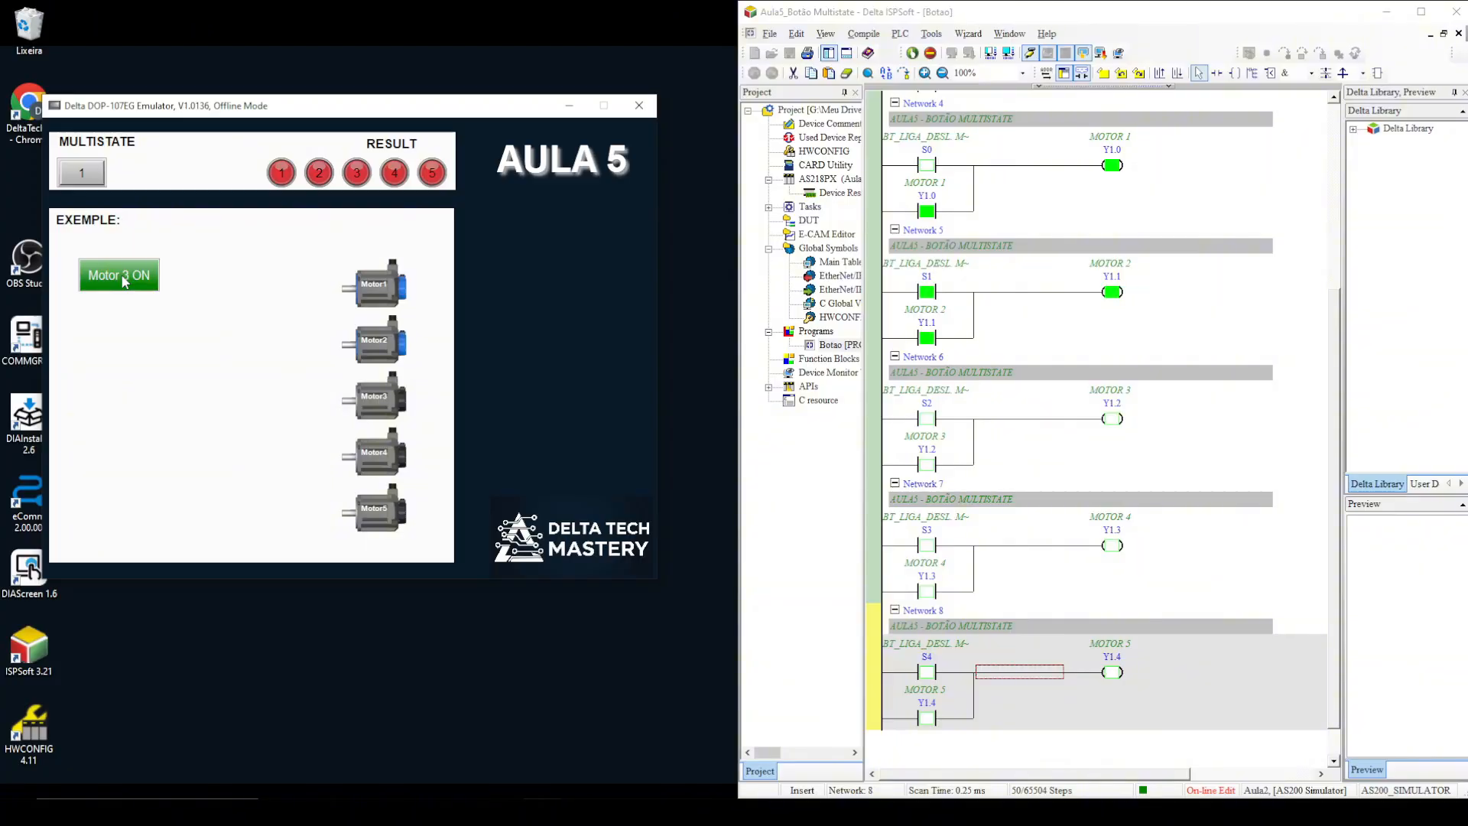
left_click(125, 281)
left_click(130, 283)
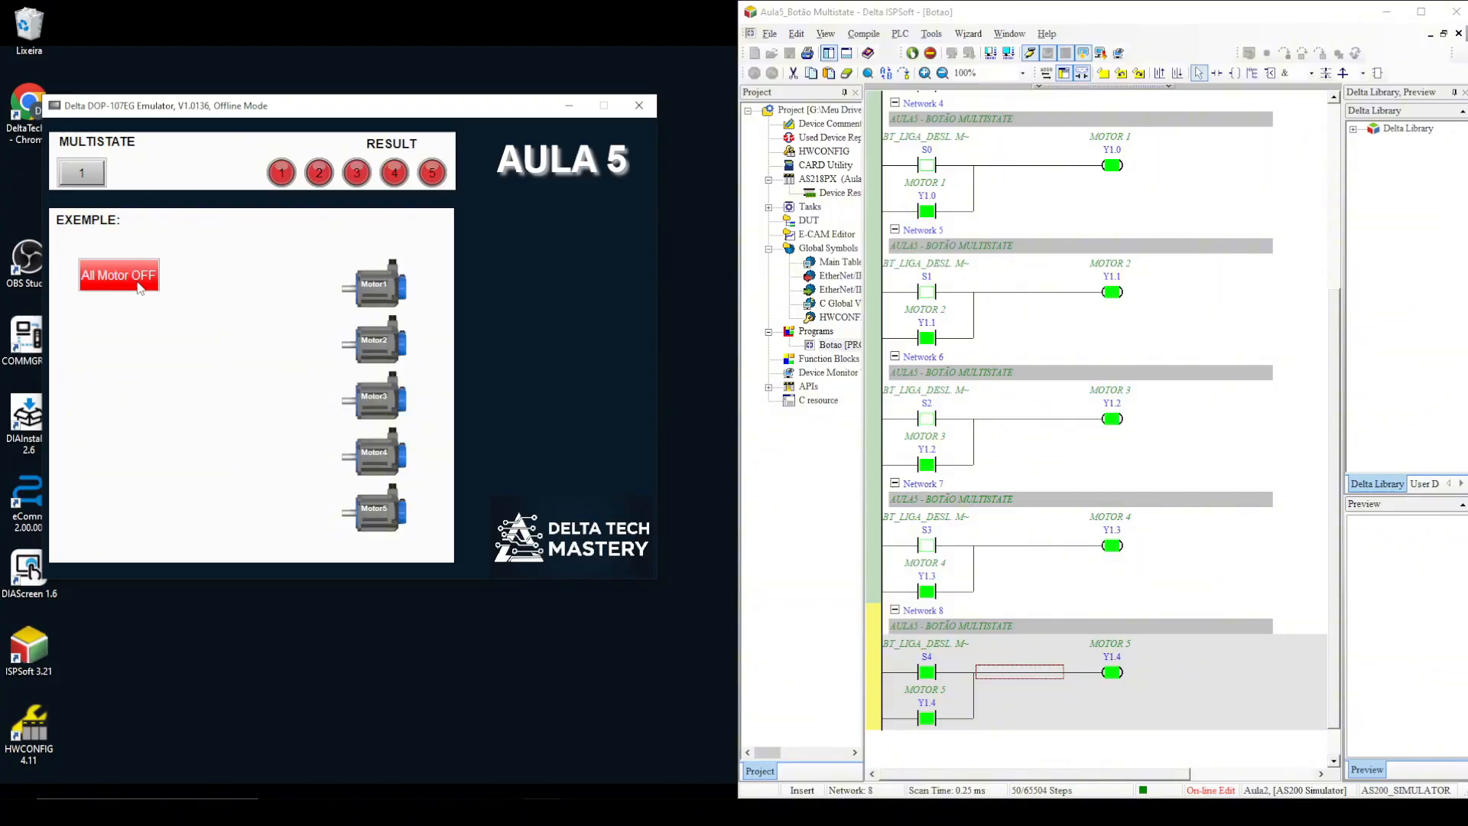
left_click(138, 287)
left_click(137, 282)
left_click(136, 282)
left_click(136, 282)
left_click(136, 283)
left_click(136, 283)
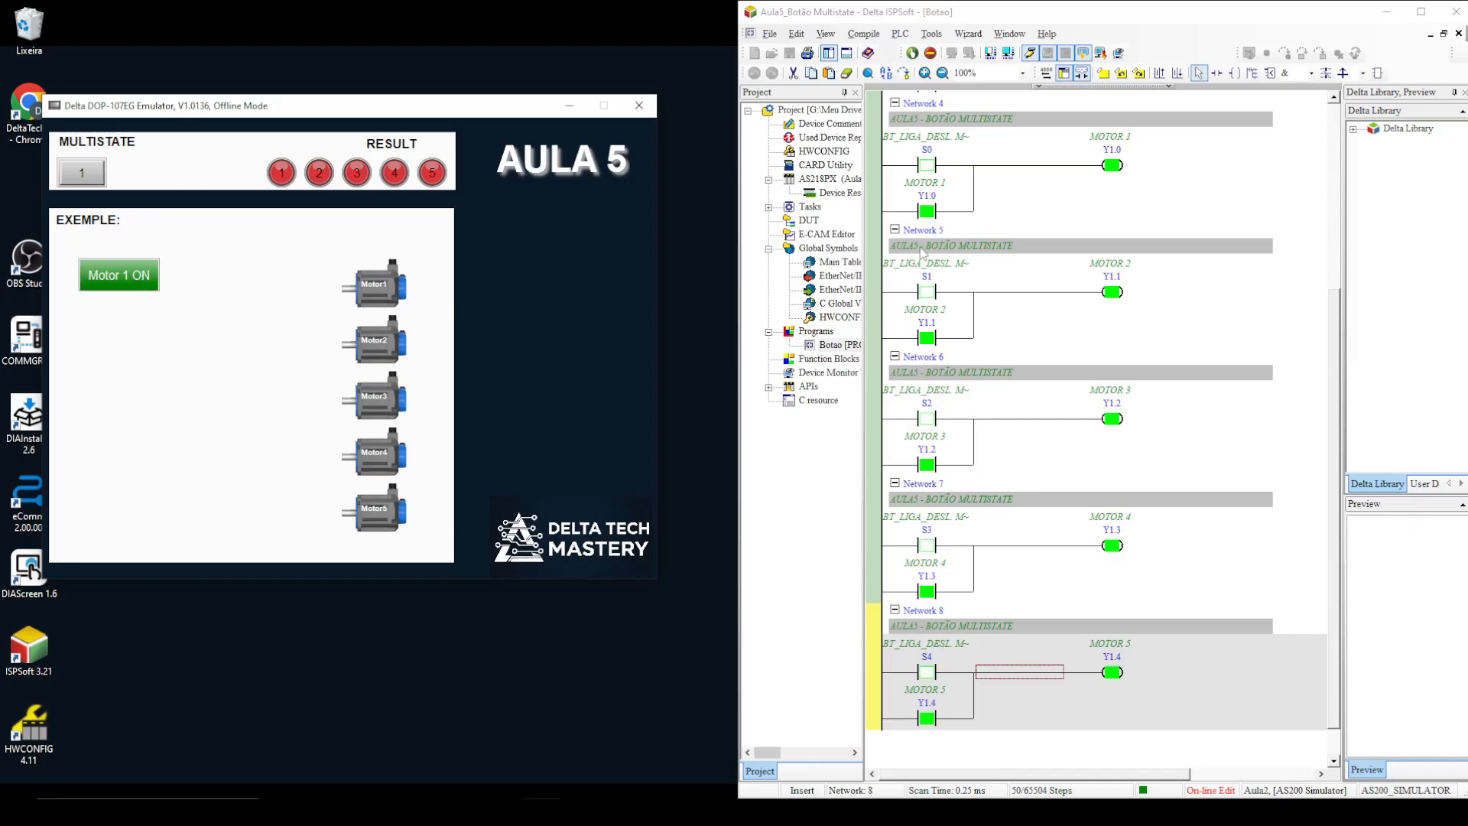
Step: Insert a network above the Motor 1 network, with an LDF S4 contact driving coil M10
scroll(1091, 186, "up", 3)
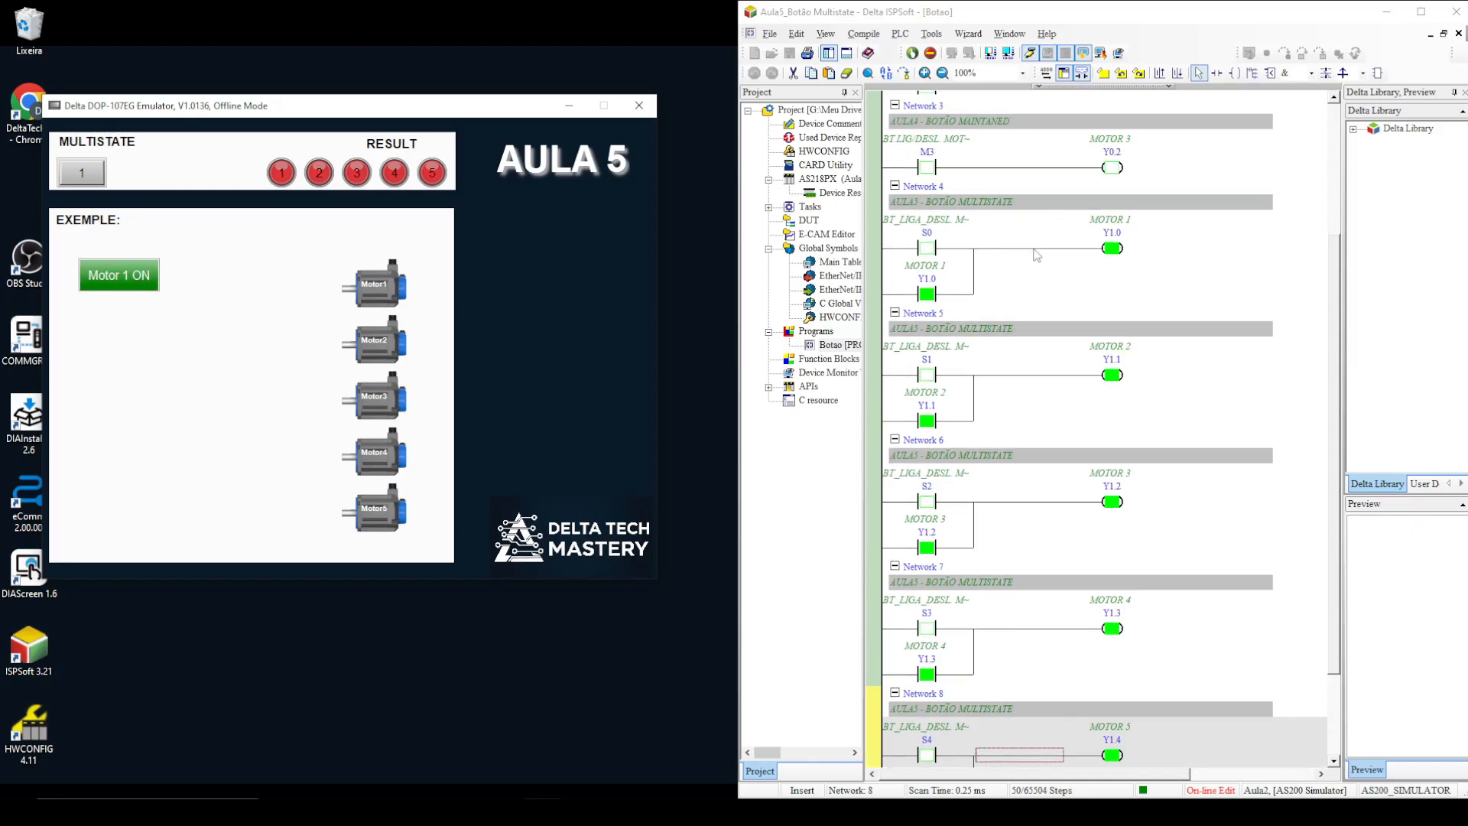
left_click(1022, 249)
left_click(1164, 78)
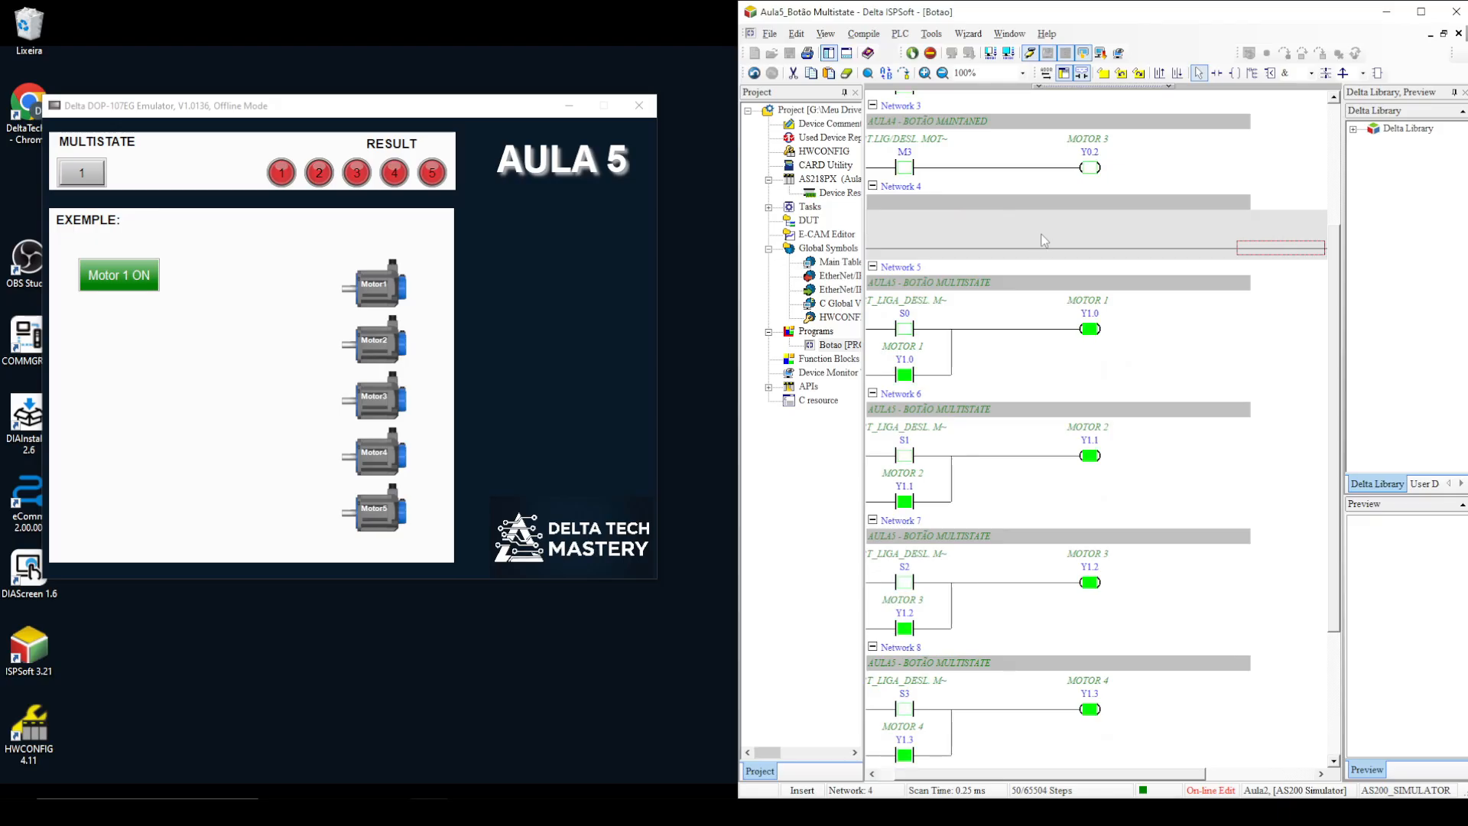
type("out m")
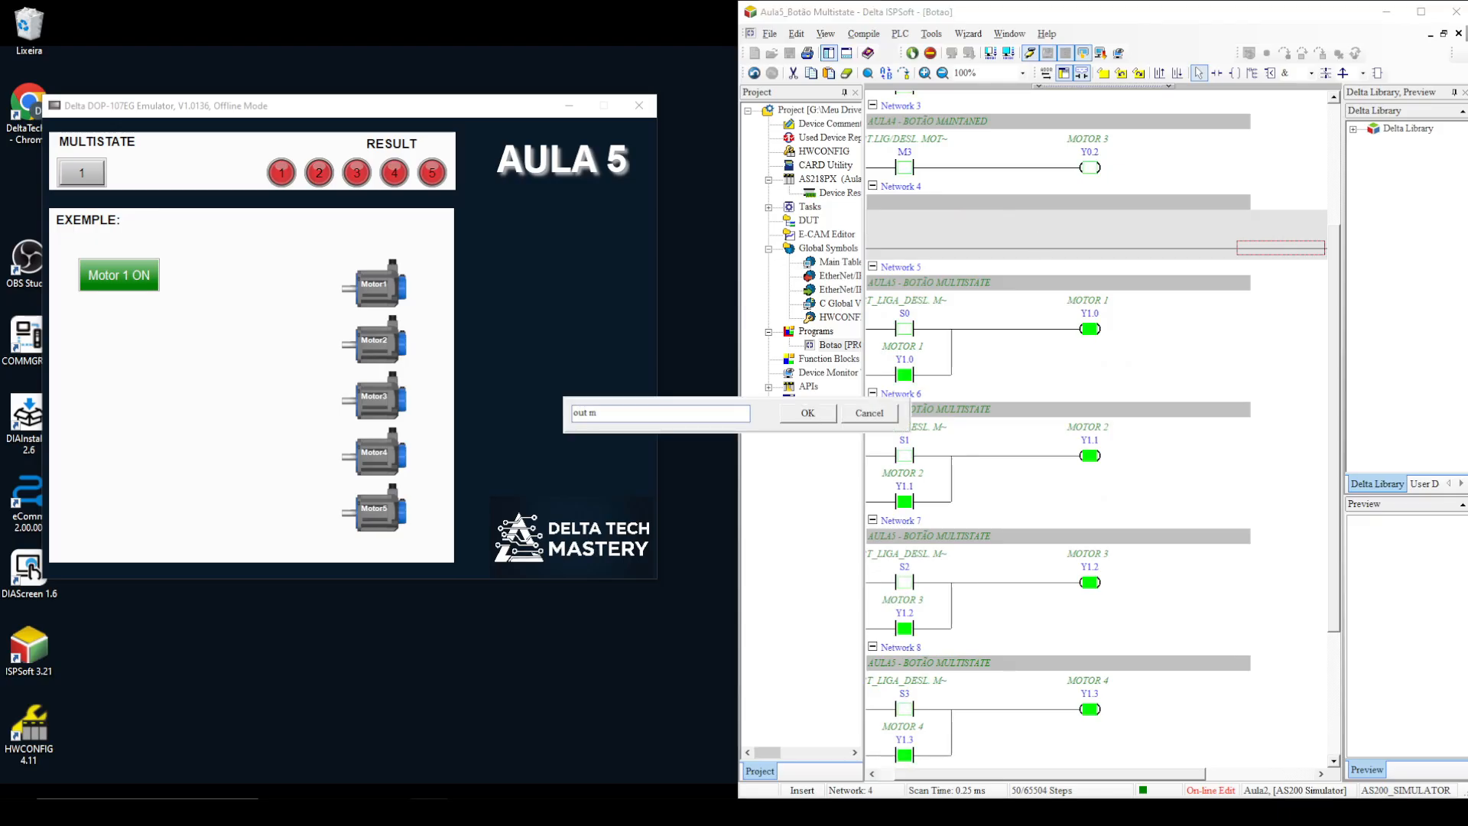
type("10")
key("Return")
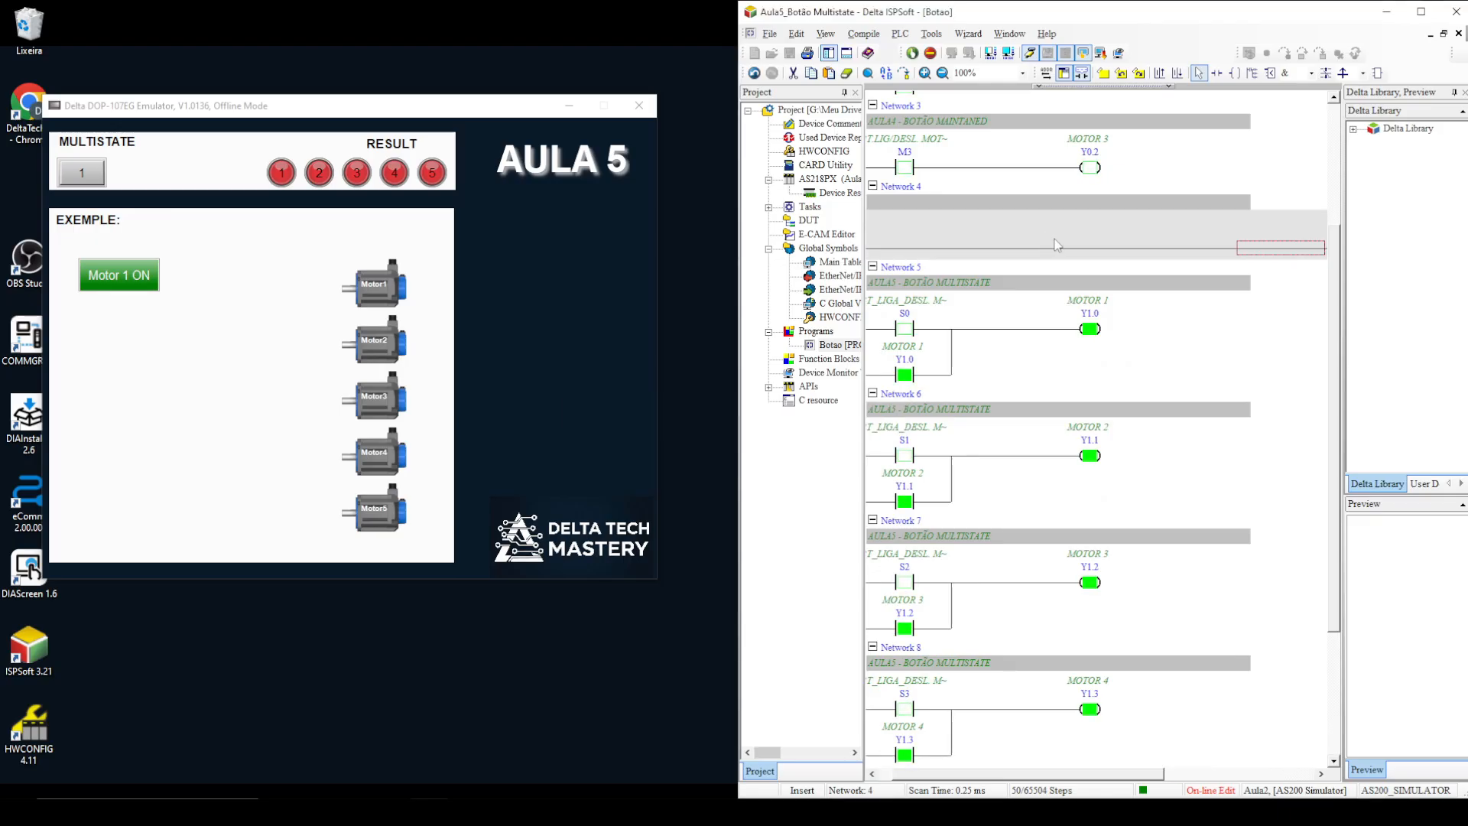
type("ldf s4")
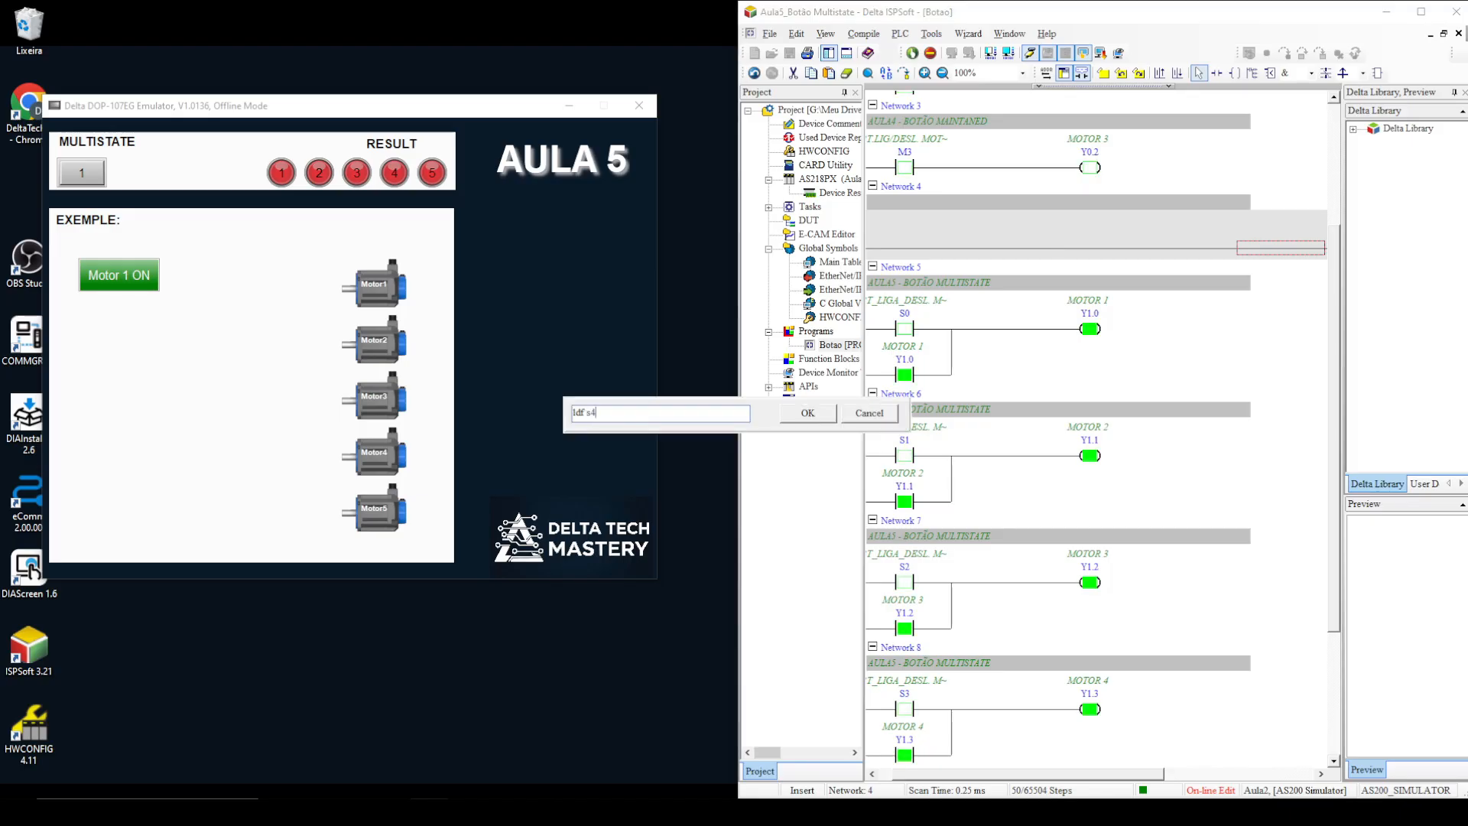
key("Return")
Step: Comment the M10 coil in Network 4 as Desliga Motores
scroll(940, 579, "down", 3)
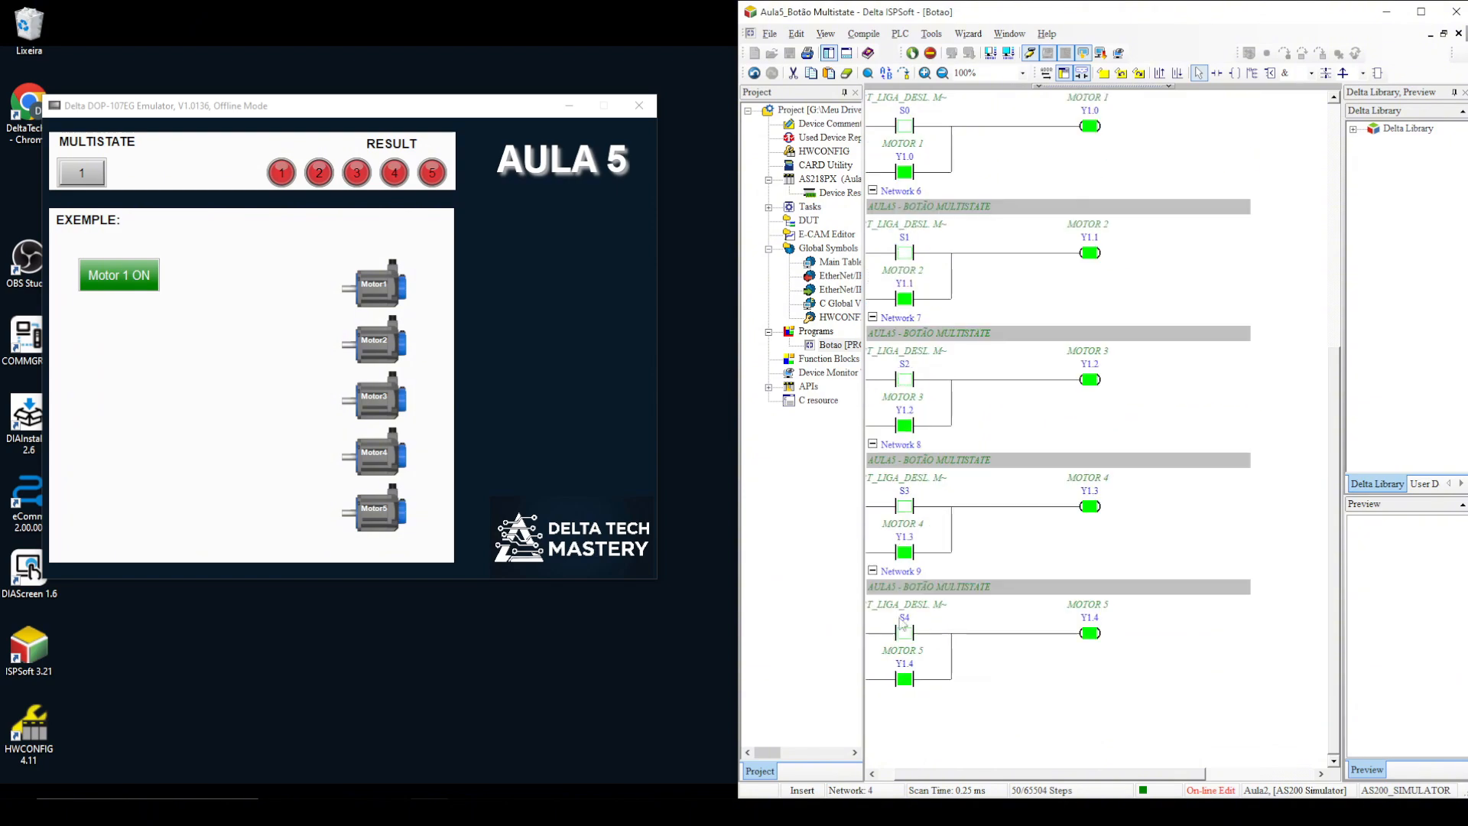
scroll(939, 579, "up", 3)
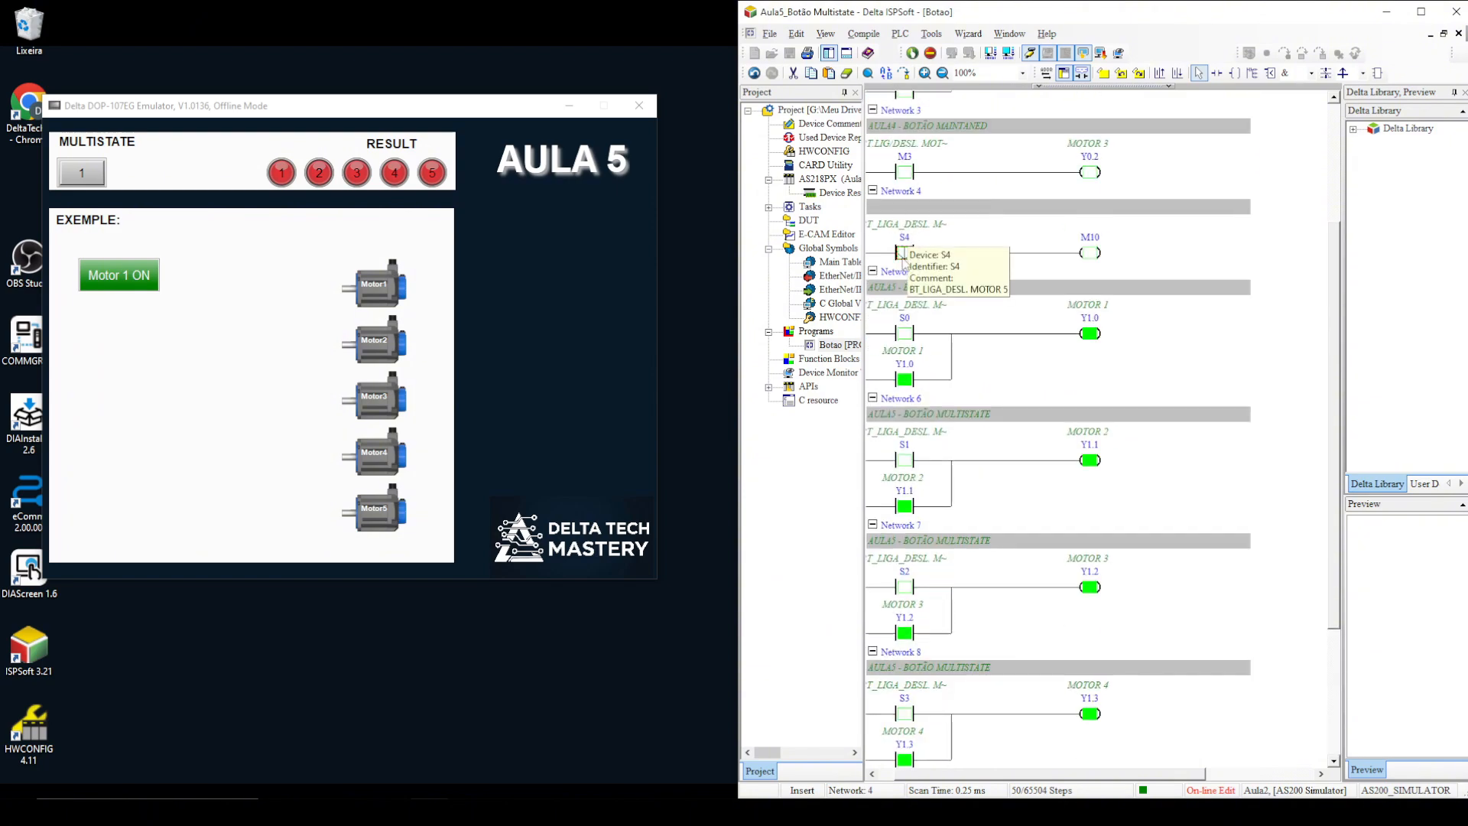
left_click(907, 254)
left_click(902, 320)
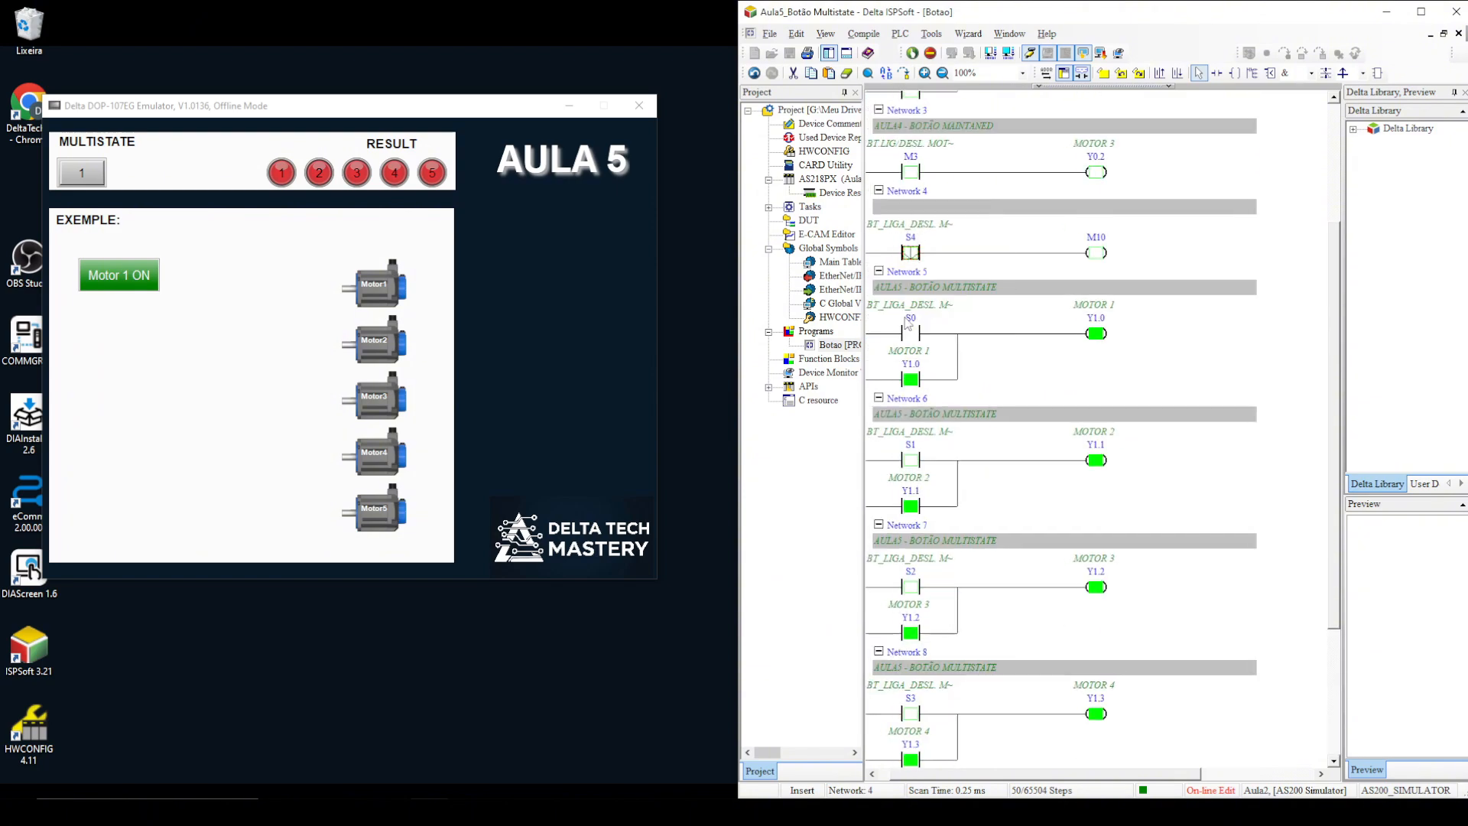
left_click(988, 248)
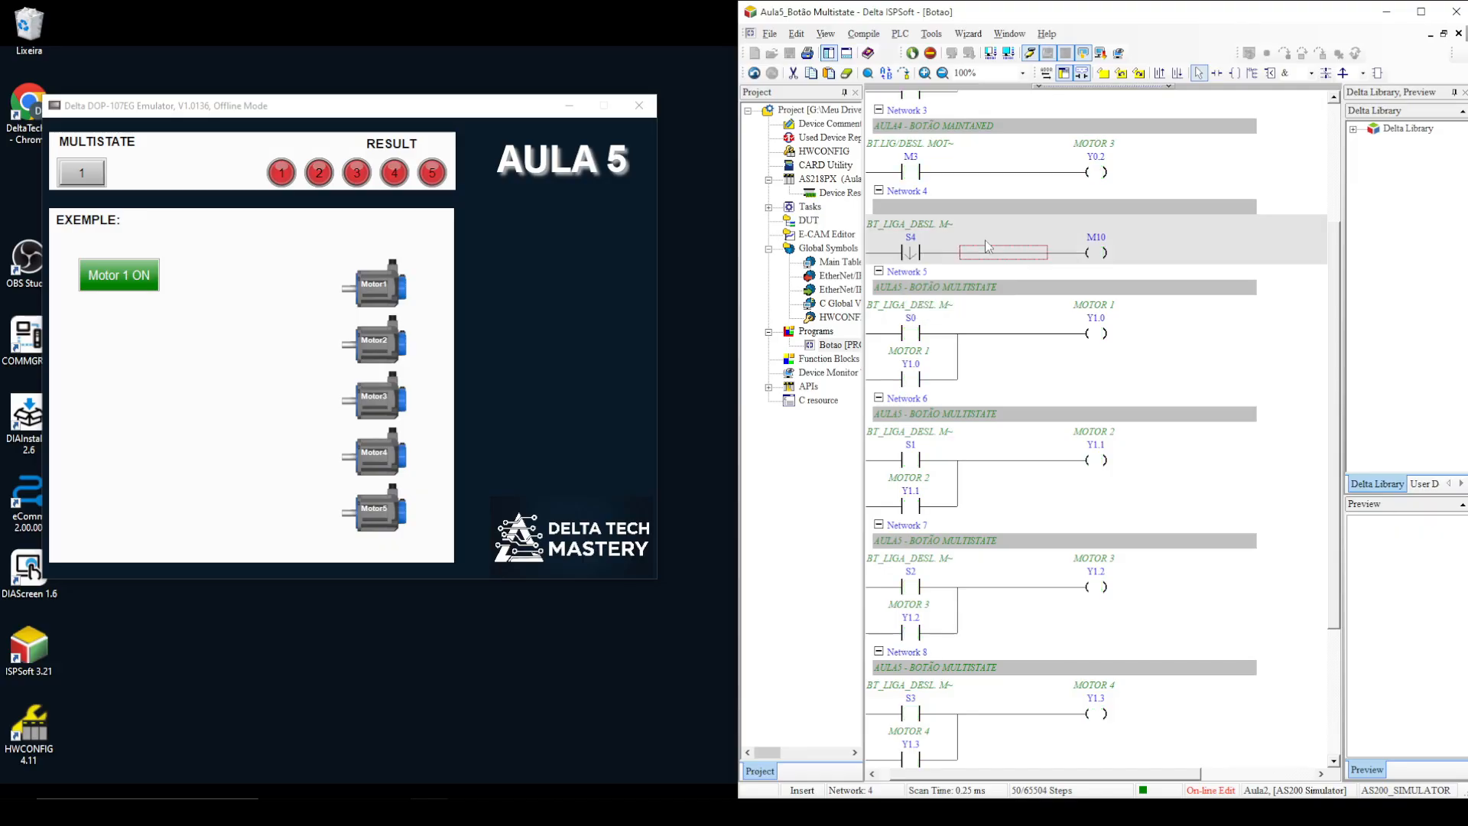
left_click(1100, 225)
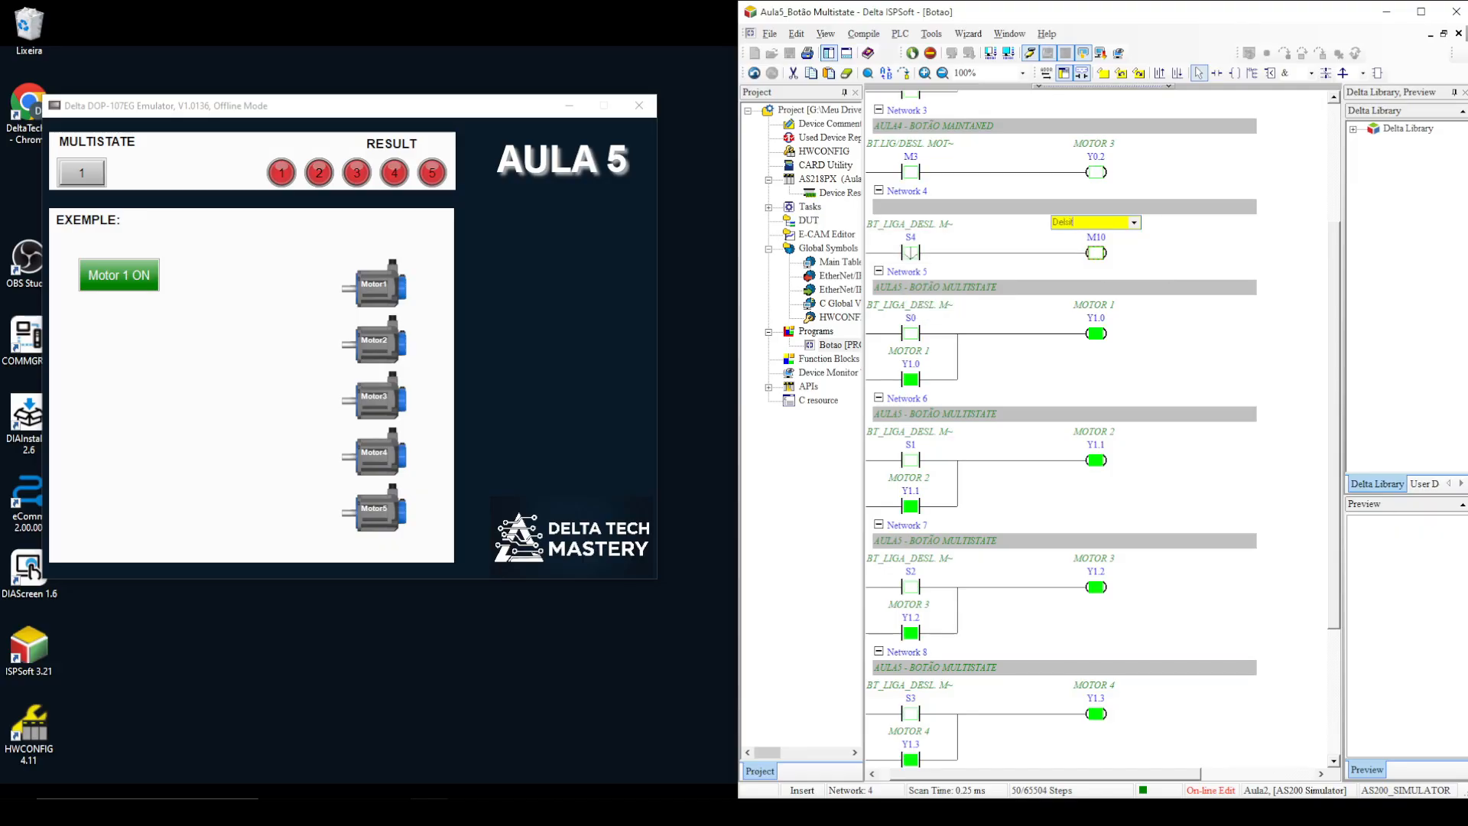
type("Desliga Motores")
key("Return")
Step: Insert a normally closed M10 contact (LDI M10) in series before the Y1.0 coil in Network 5
left_click(1001, 343)
type("l")
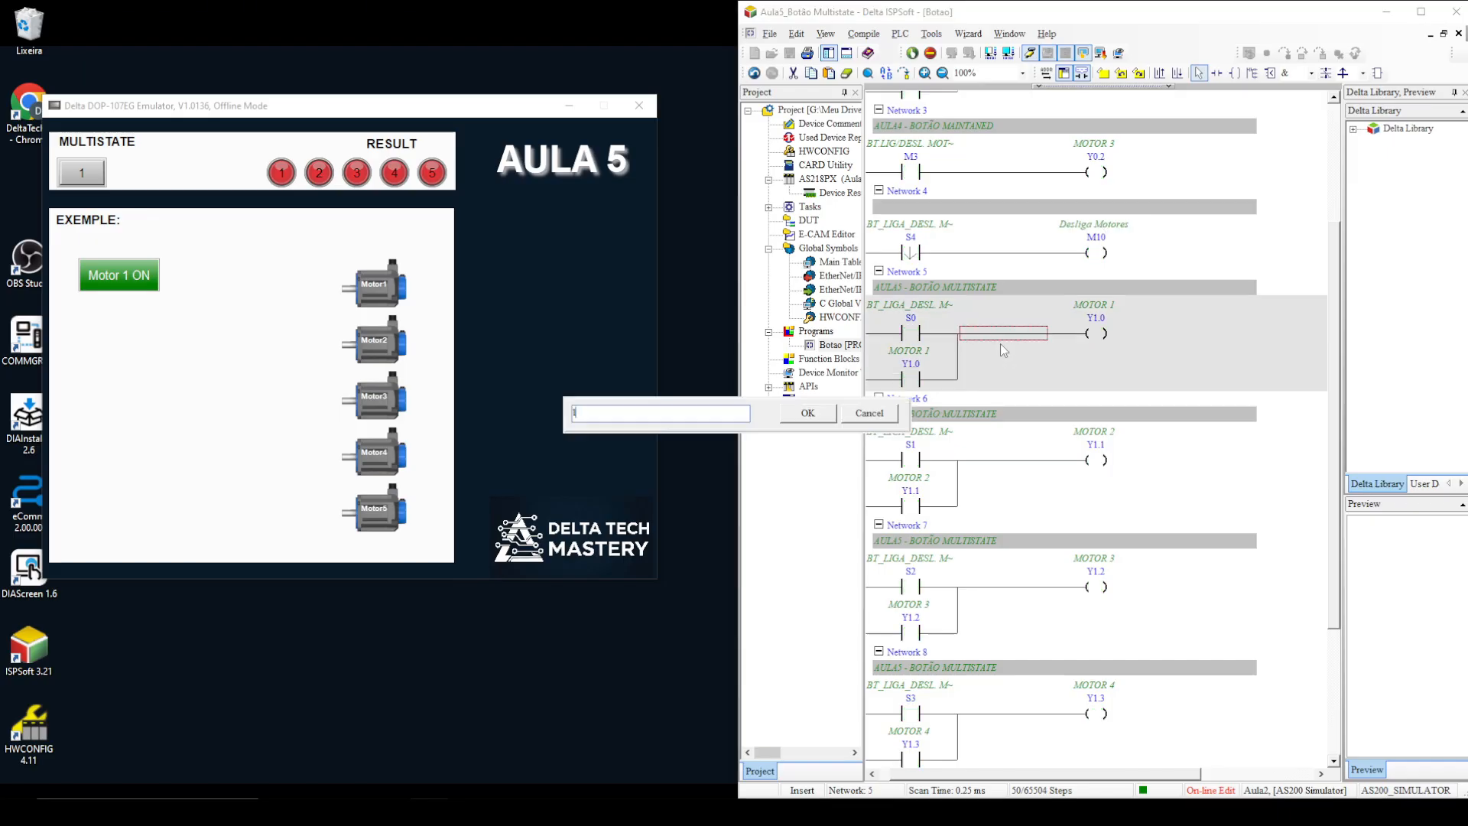
type("di m10")
key("Return")
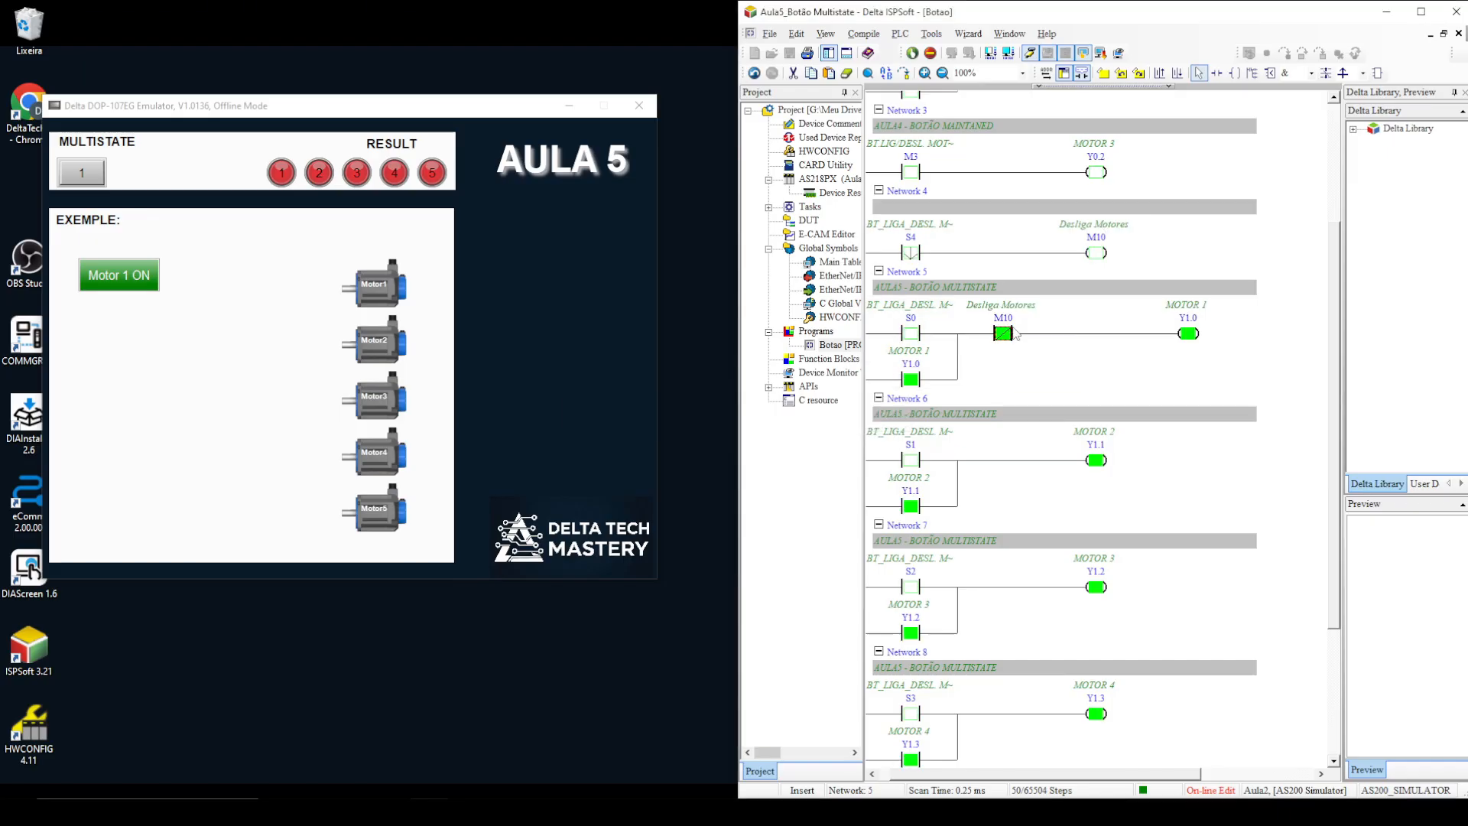
Step: Copy the normally closed M10 contact into the series branch before the coils of Networks 6 to 9
right_click(1008, 334)
left_click(1080, 550)
left_click(1003, 460)
right_click(1002, 459)
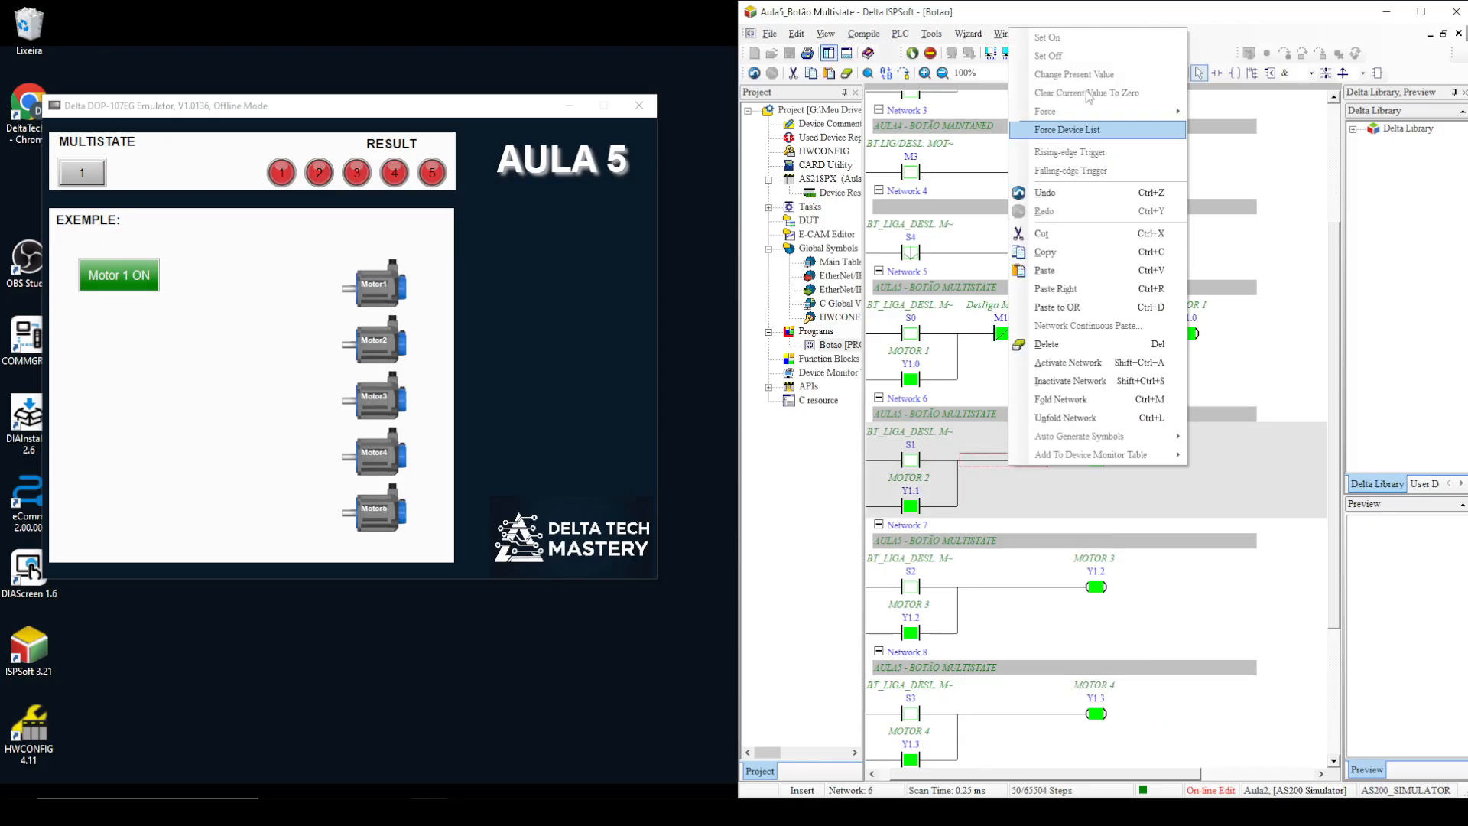
left_click(1085, 268)
left_click(1026, 588)
key("ctrl+v")
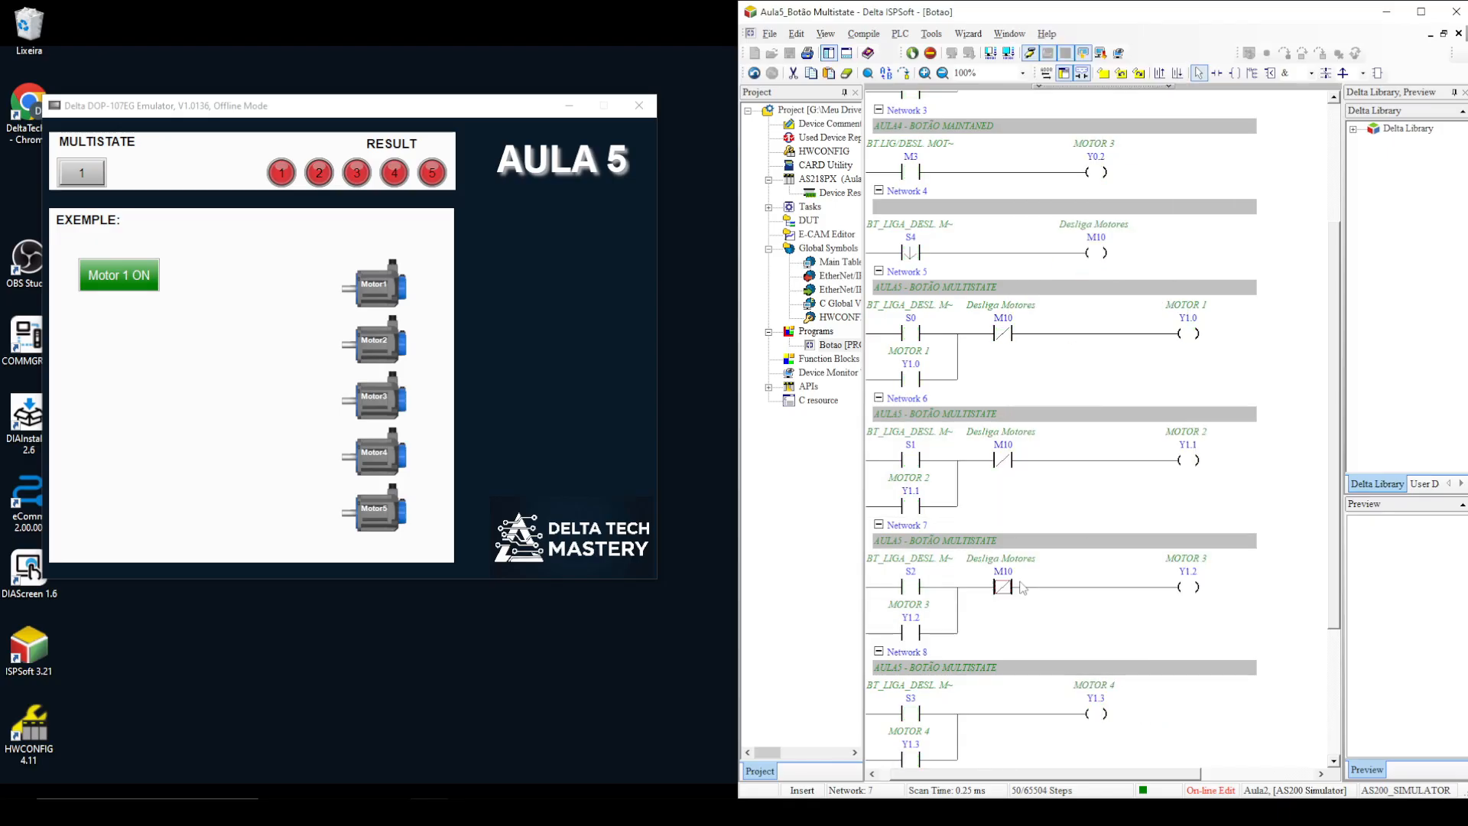
scroll(1026, 590, "down", 1)
left_click(1032, 611)
key("ctrl+v")
scroll(1032, 612, "down", 1)
left_click(1032, 611)
key("ctrl+v")
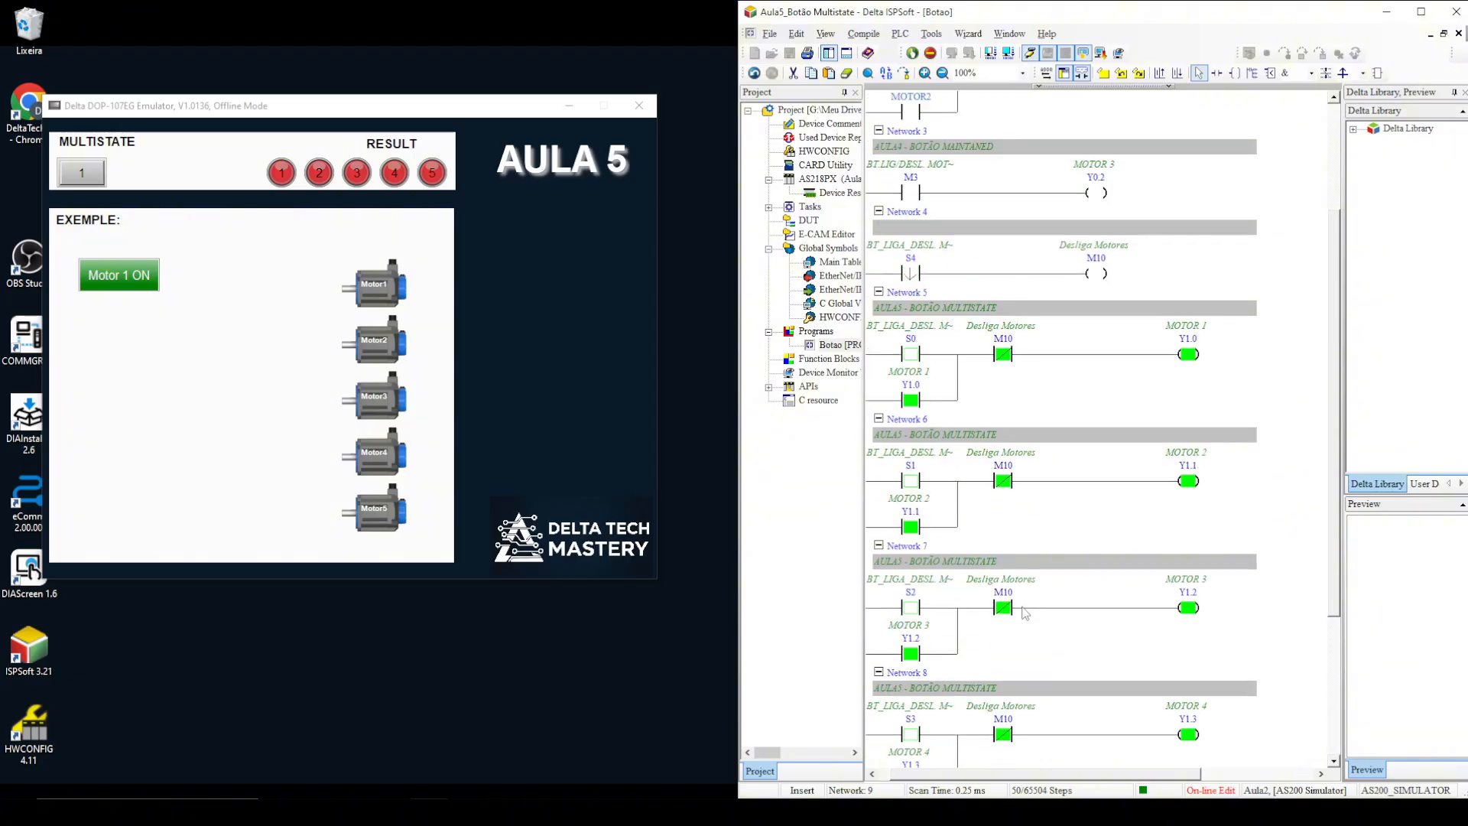
Step: Compile the ladder changes and update them online in the running simulator
left_click(1101, 54)
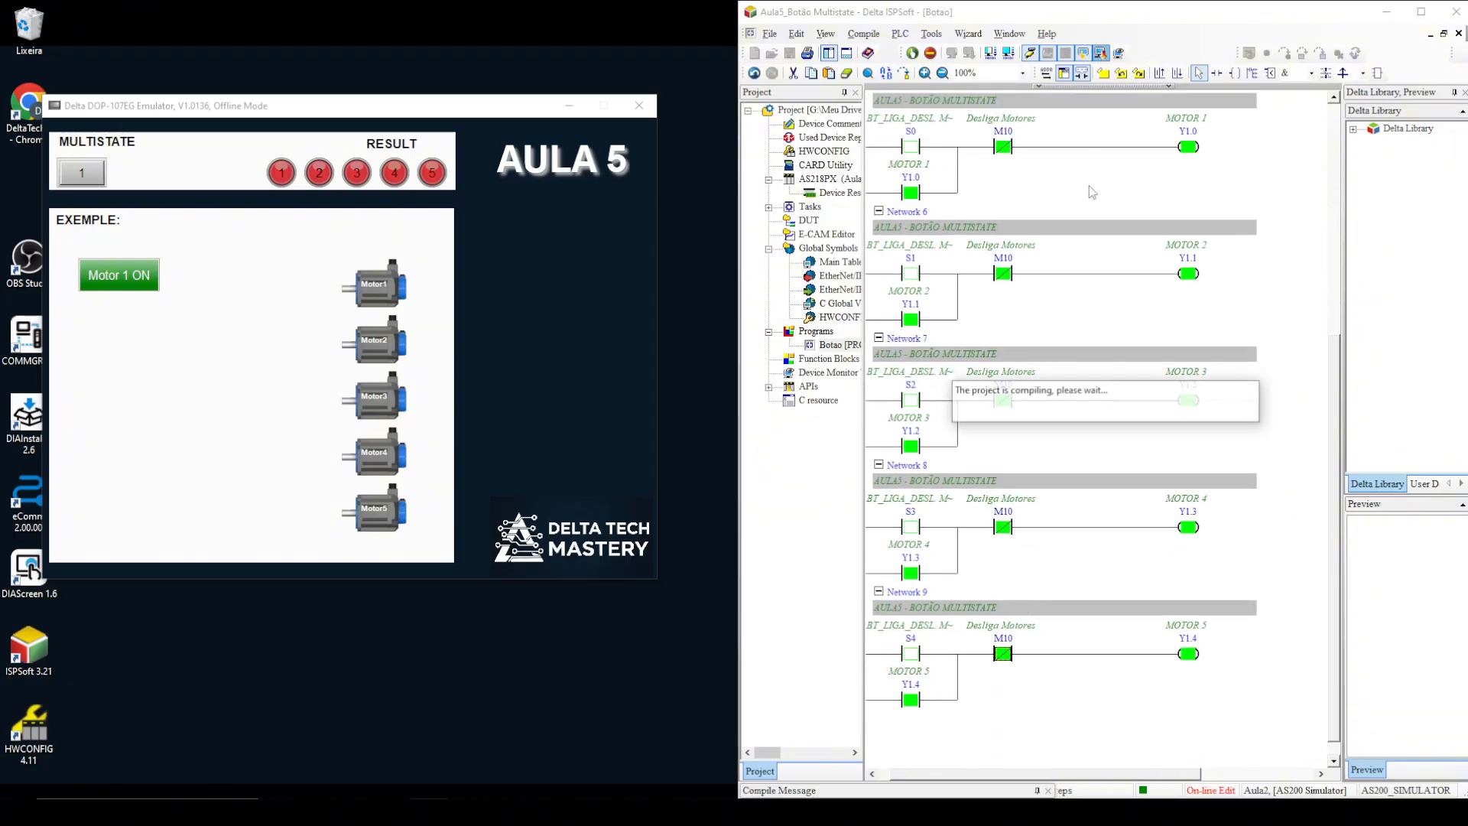
left_click(1062, 466)
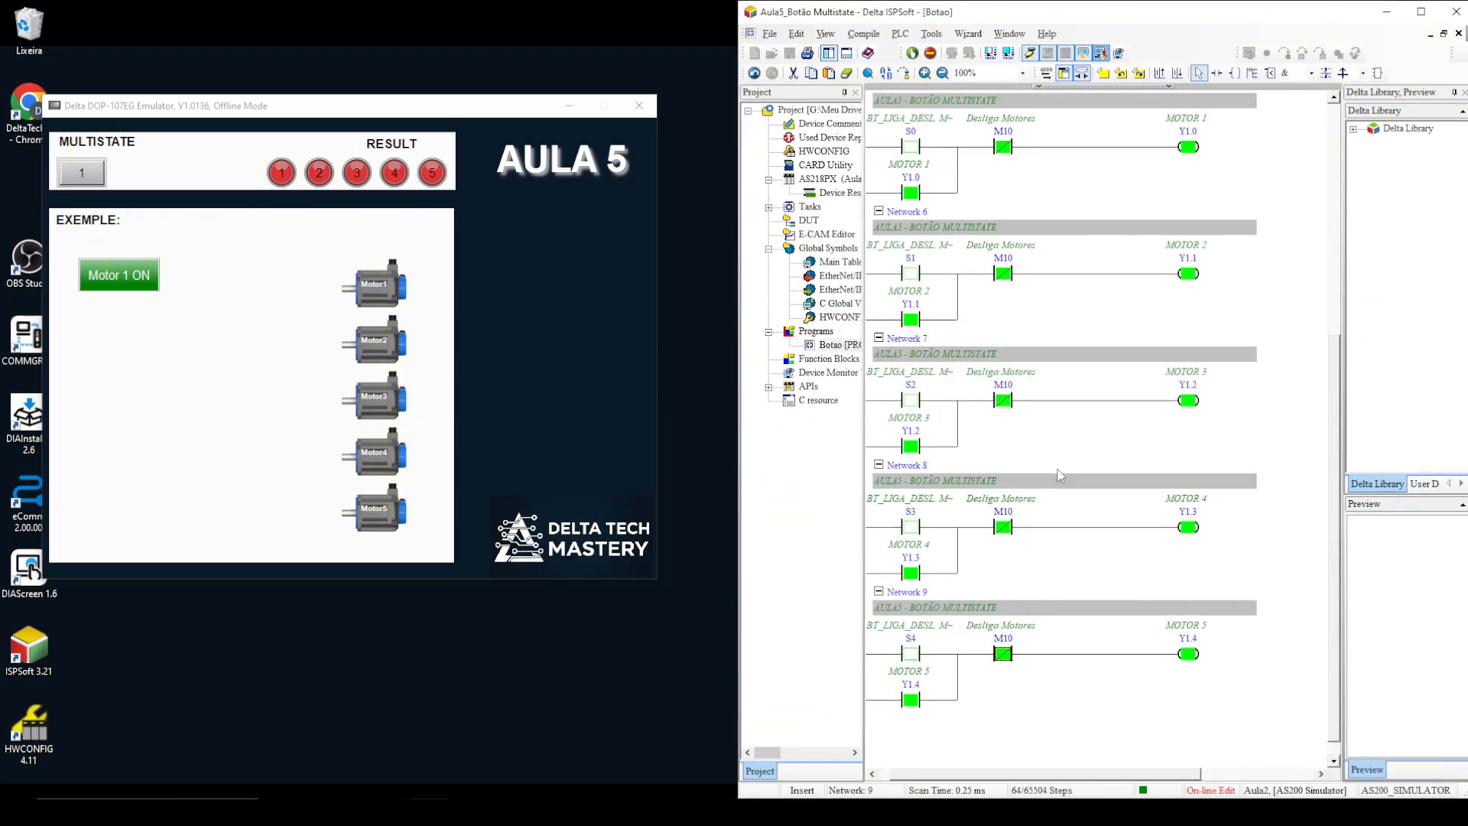
left_click(755, 451)
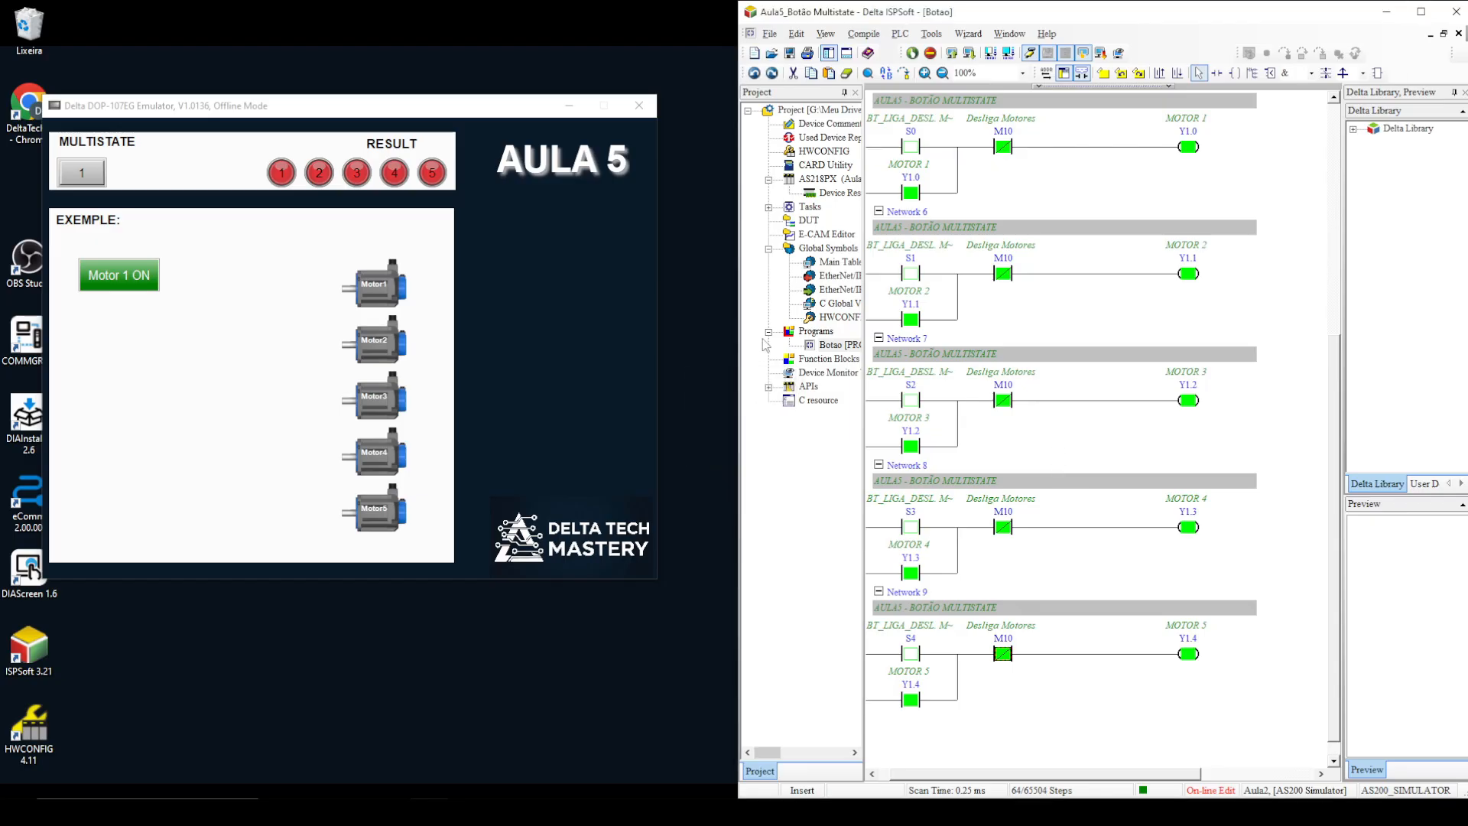
Step: Test the M10 shutdown by cycling the EXEMPLE button past All Motor OFF twice, and close the HMI emulator
left_click(130, 276)
left_click(90, 288)
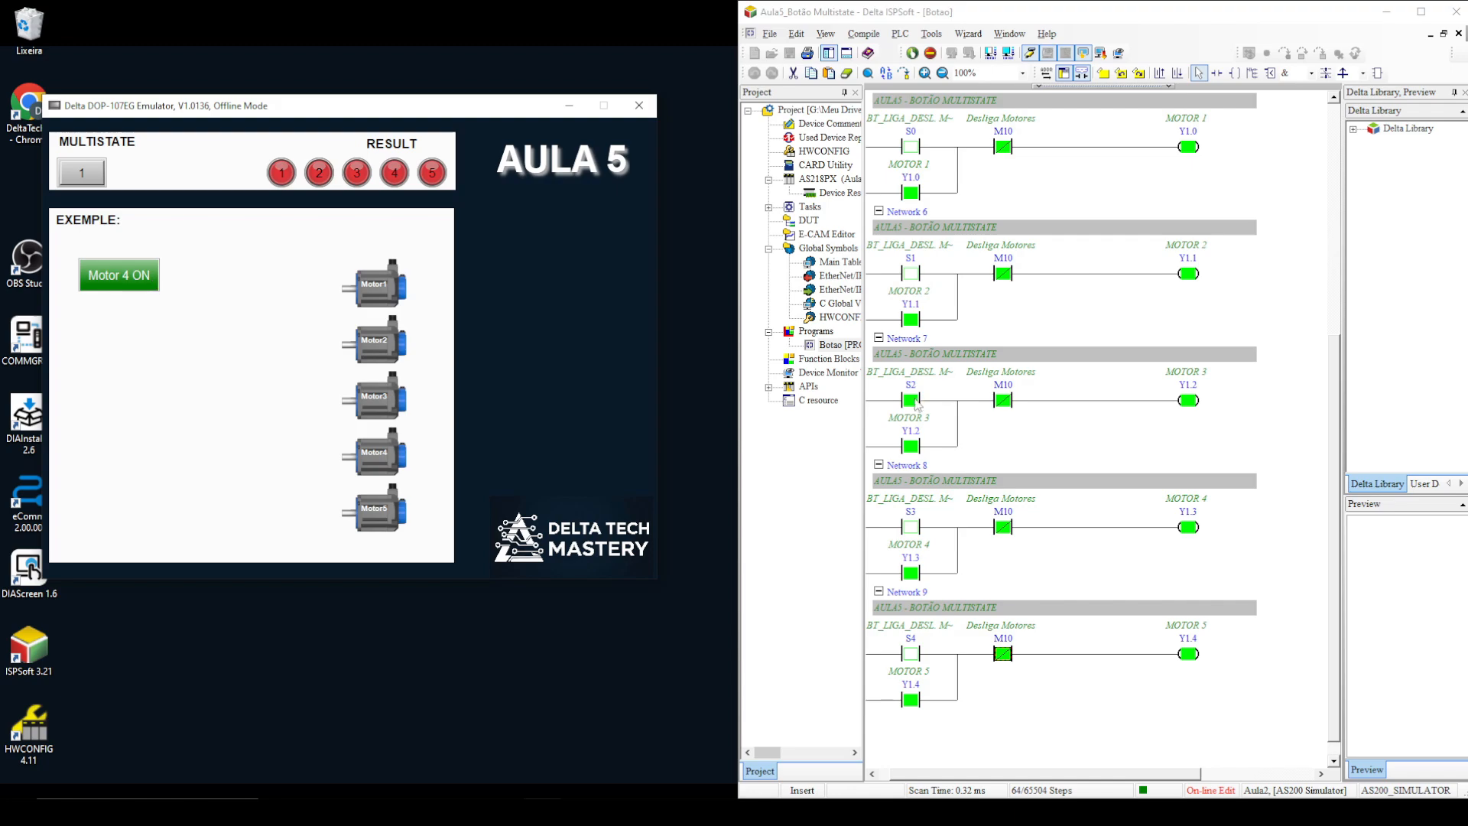
left_click(121, 279)
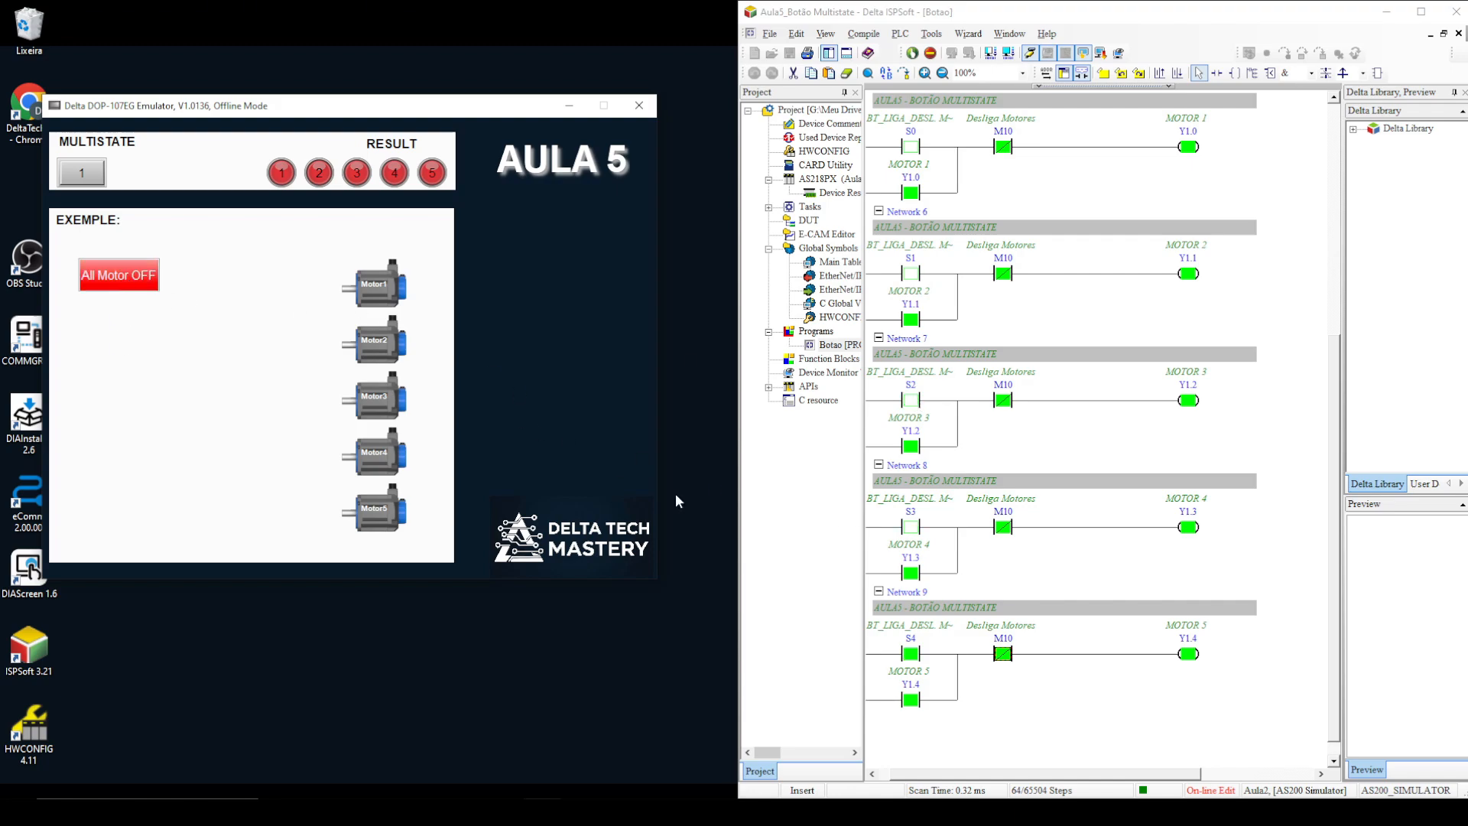
scroll(963, 295, "up", 2)
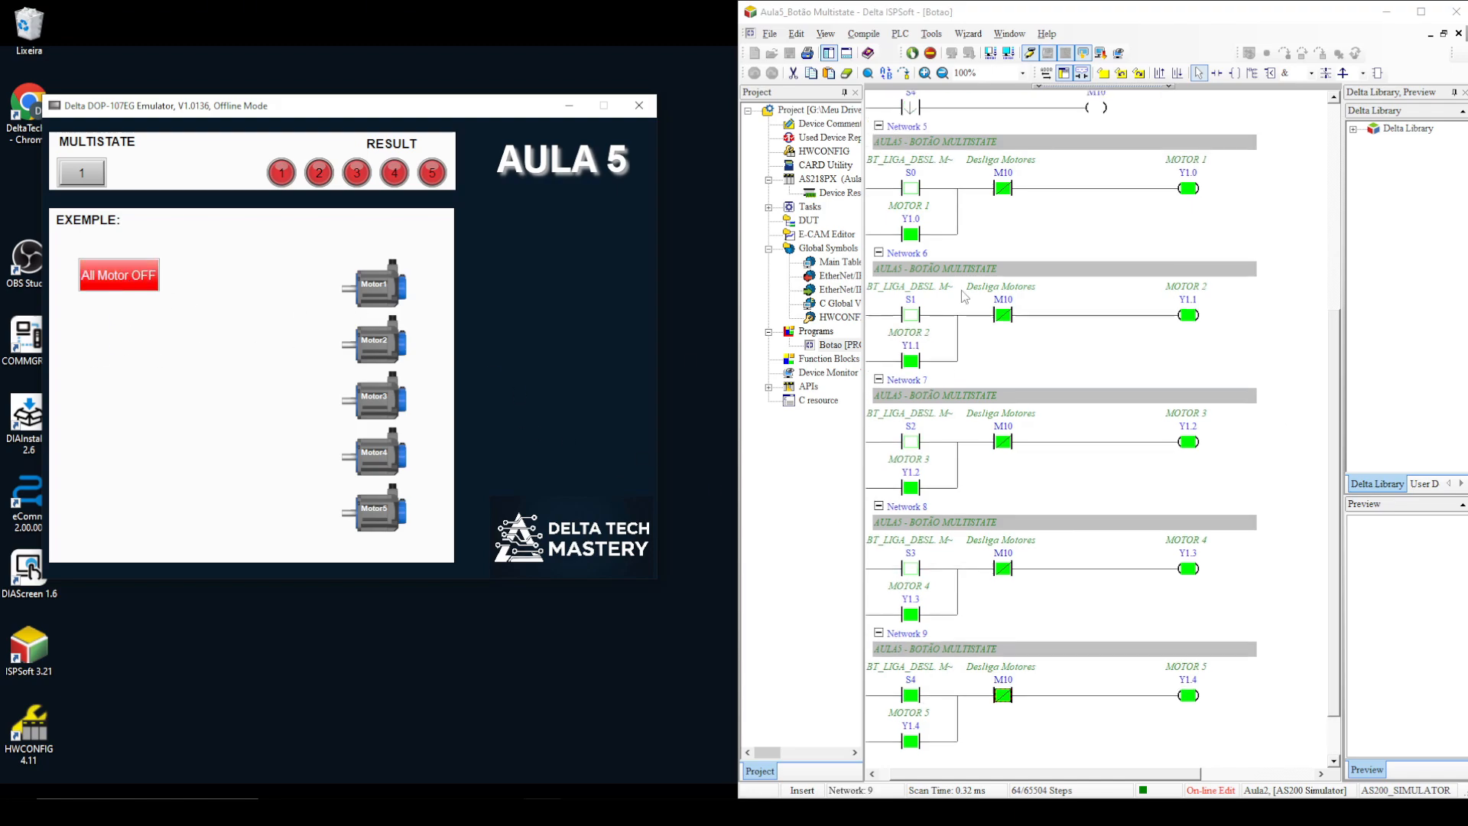
left_click(111, 277)
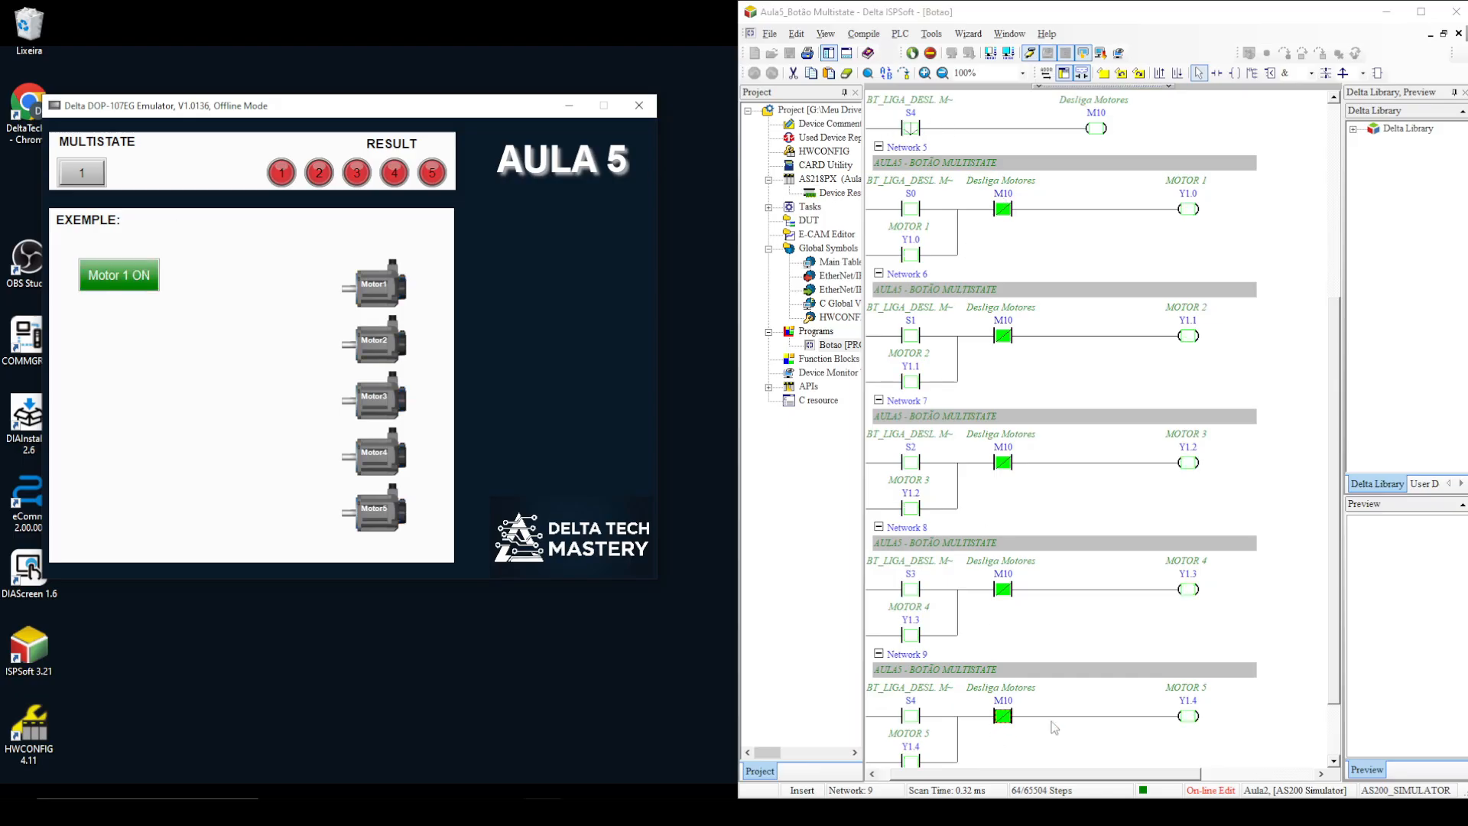
left_click(95, 276)
left_click(95, 276)
left_click(95, 276)
left_click(95, 276)
left_click(97, 277)
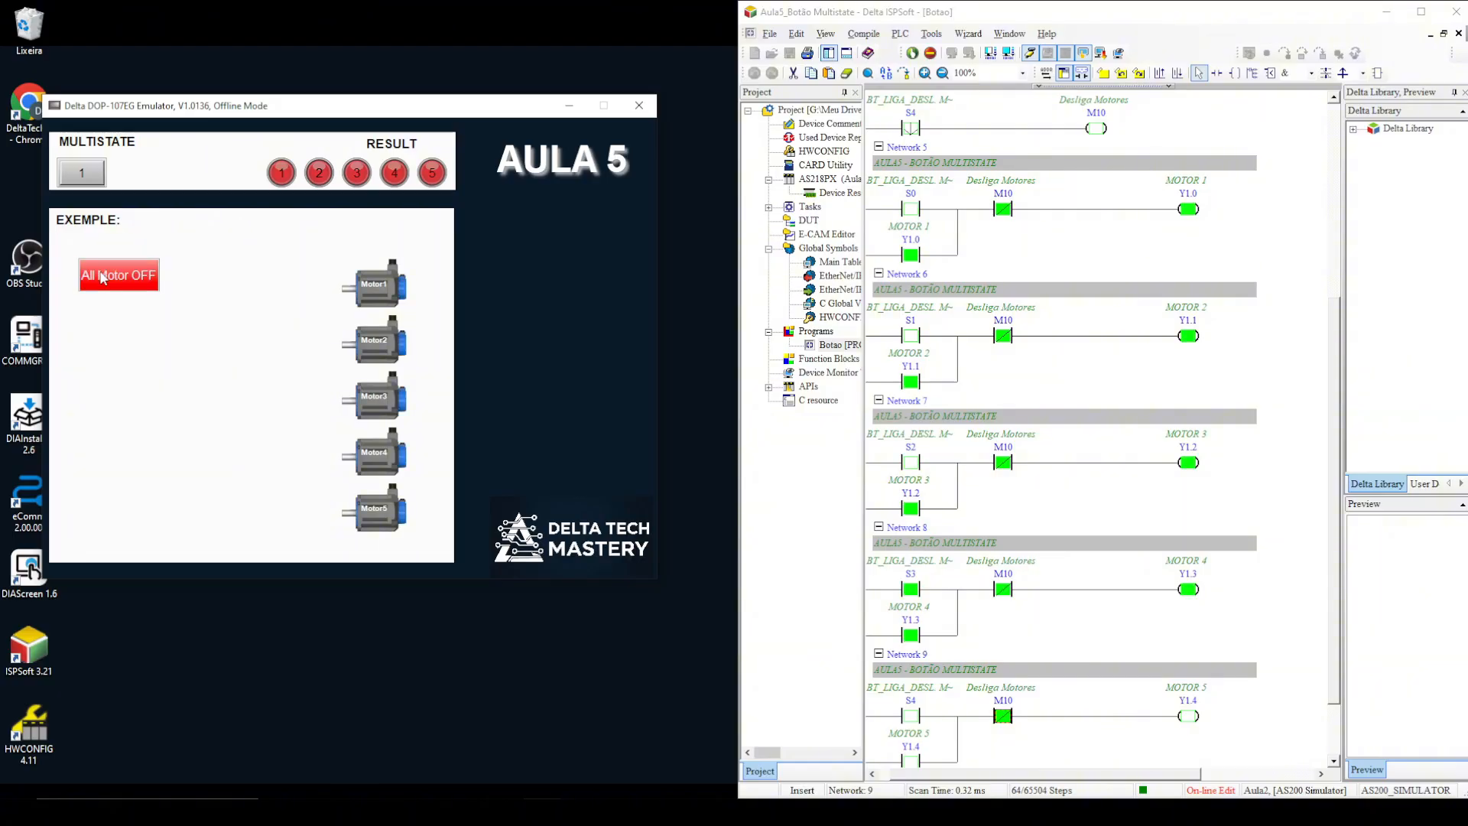
left_click(103, 278)
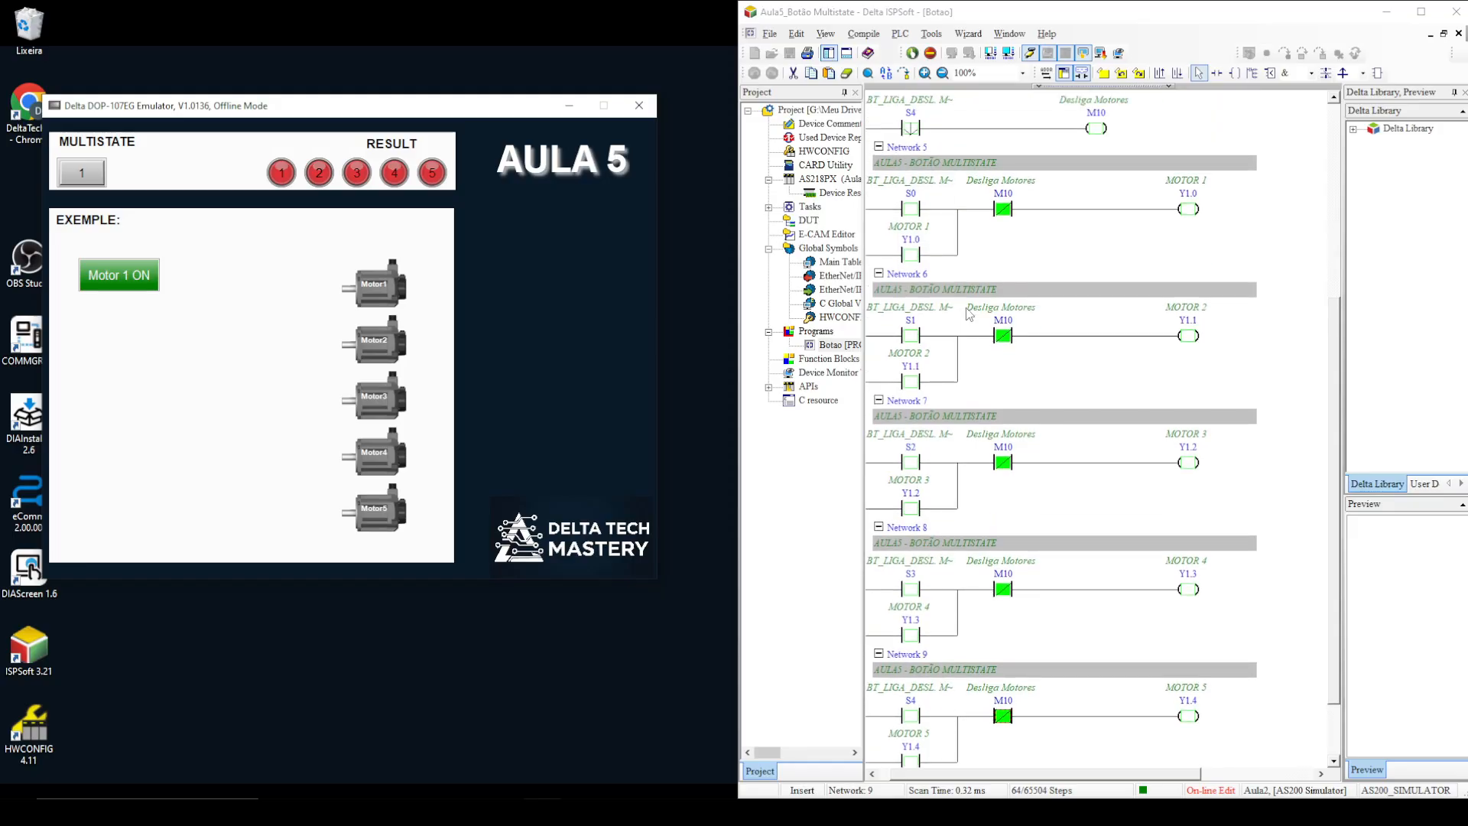
left_click(639, 105)
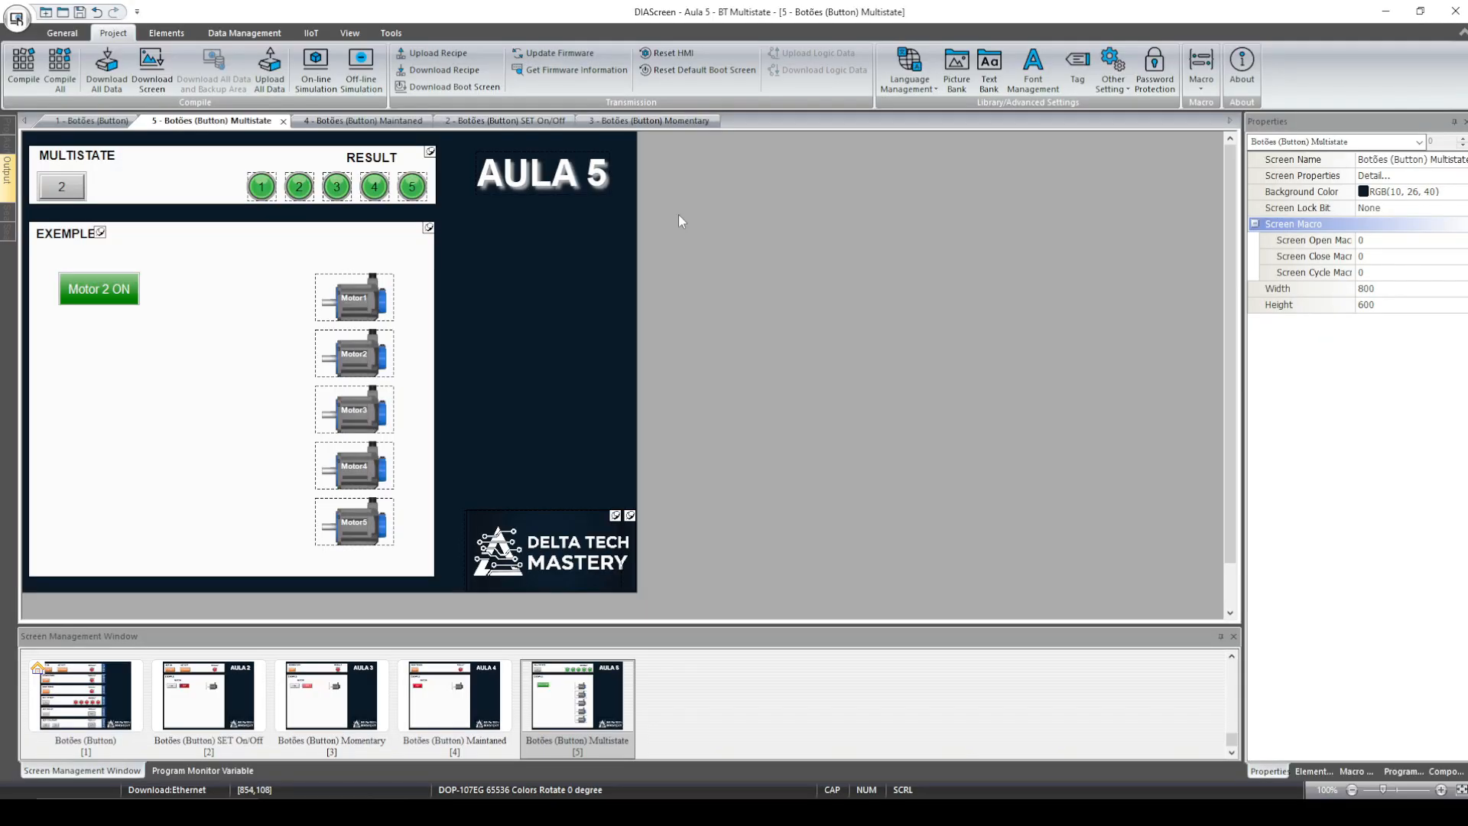
Step: Add a two-line text label reading BIT 0 and 00000 in the EXEMPLE area near Motor 1
right_click(218, 279)
mouse_move(302, 621)
left_click(397, 708)
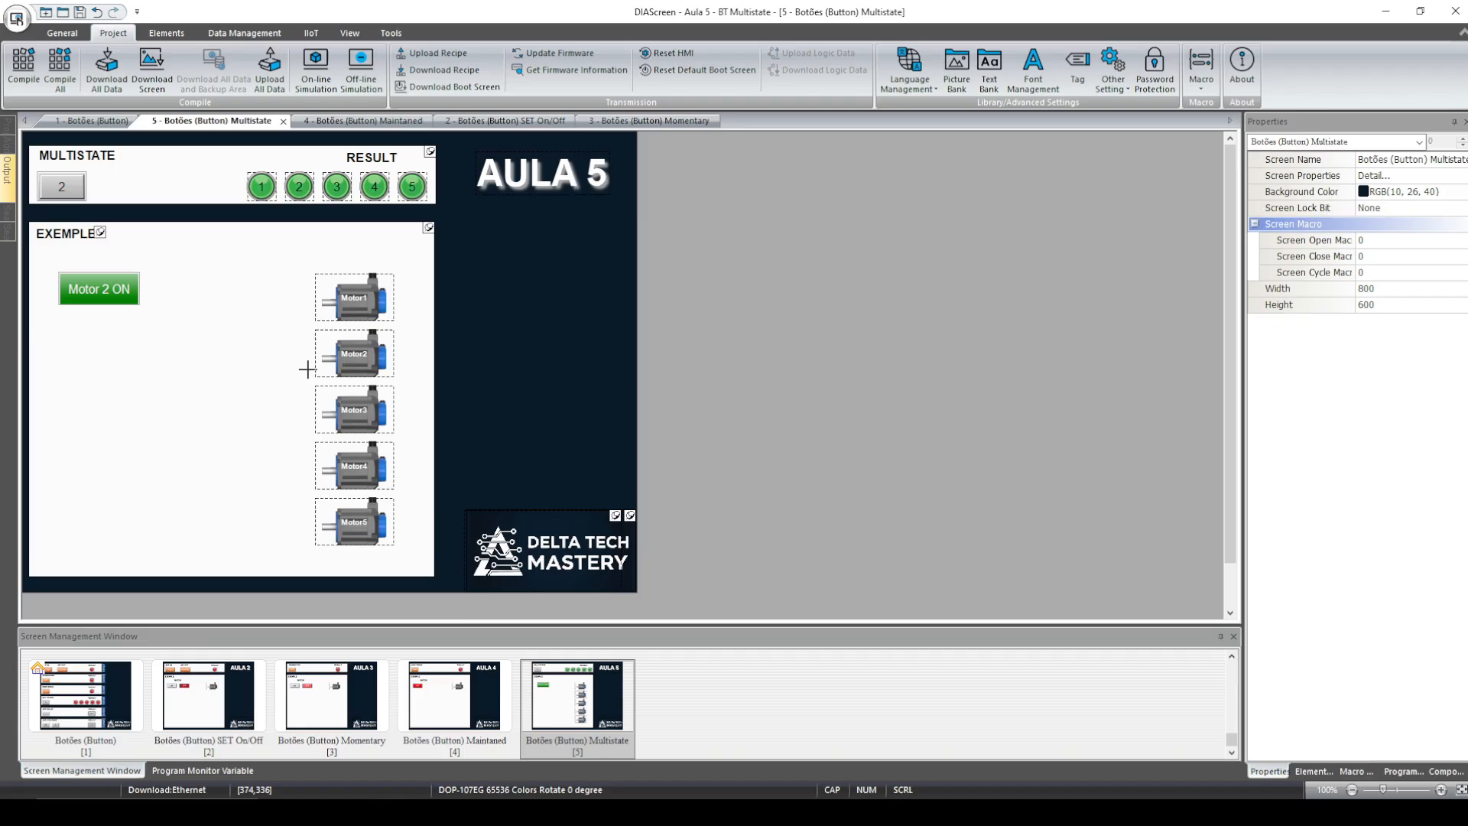
left_click(265, 278)
type("BIT 0 ")
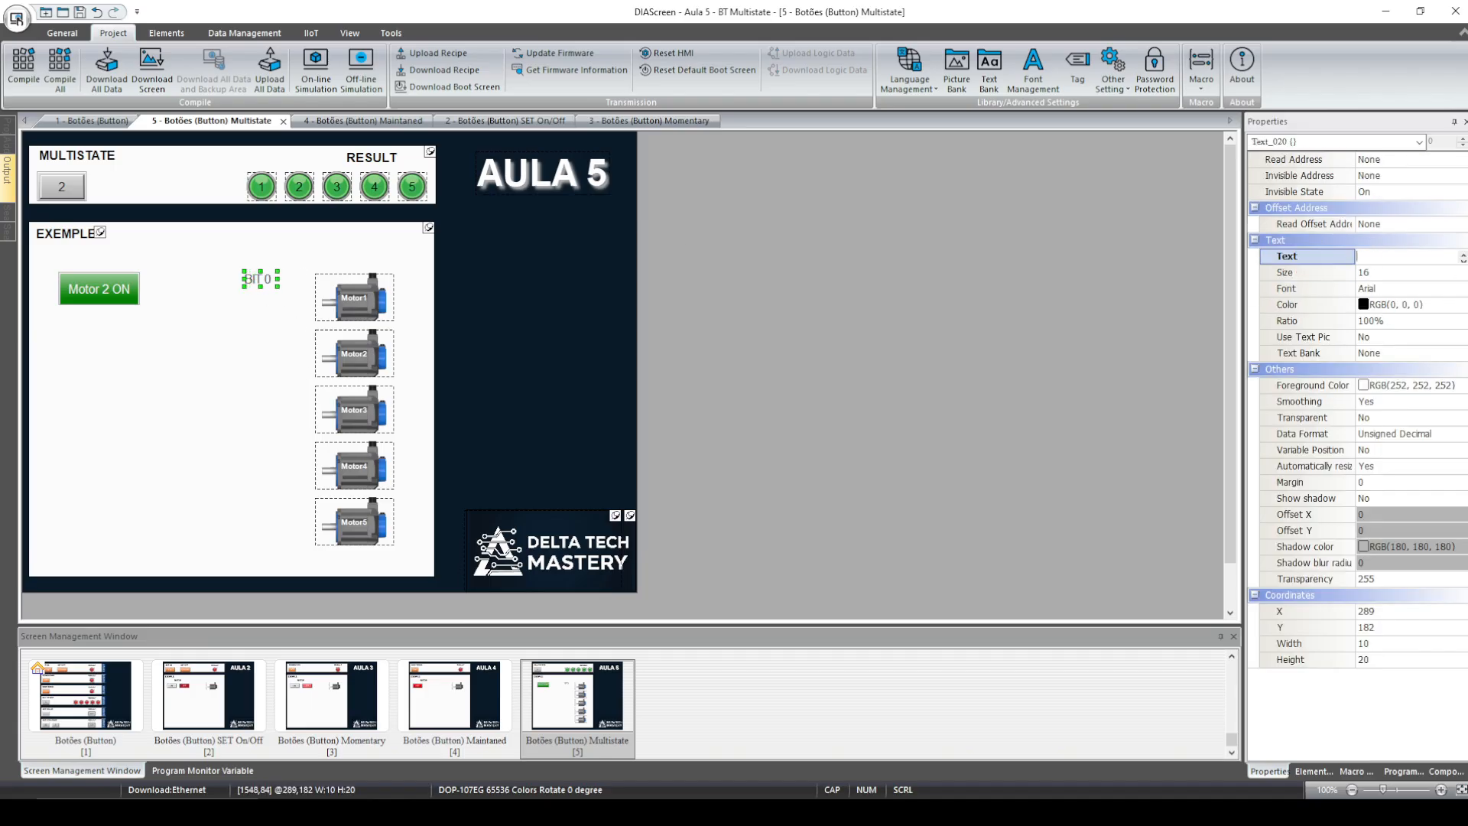
type("00000")
Step: Duplicate the BIT 0 label, move the original above the motors, and change the copy beside Motor 1 to BIT 1 and 00001
left_click_drag(271, 291, 275, 355)
key("ctrl+c")
key("ctrl+v")
double_click(272, 292)
left_click(984, 639)
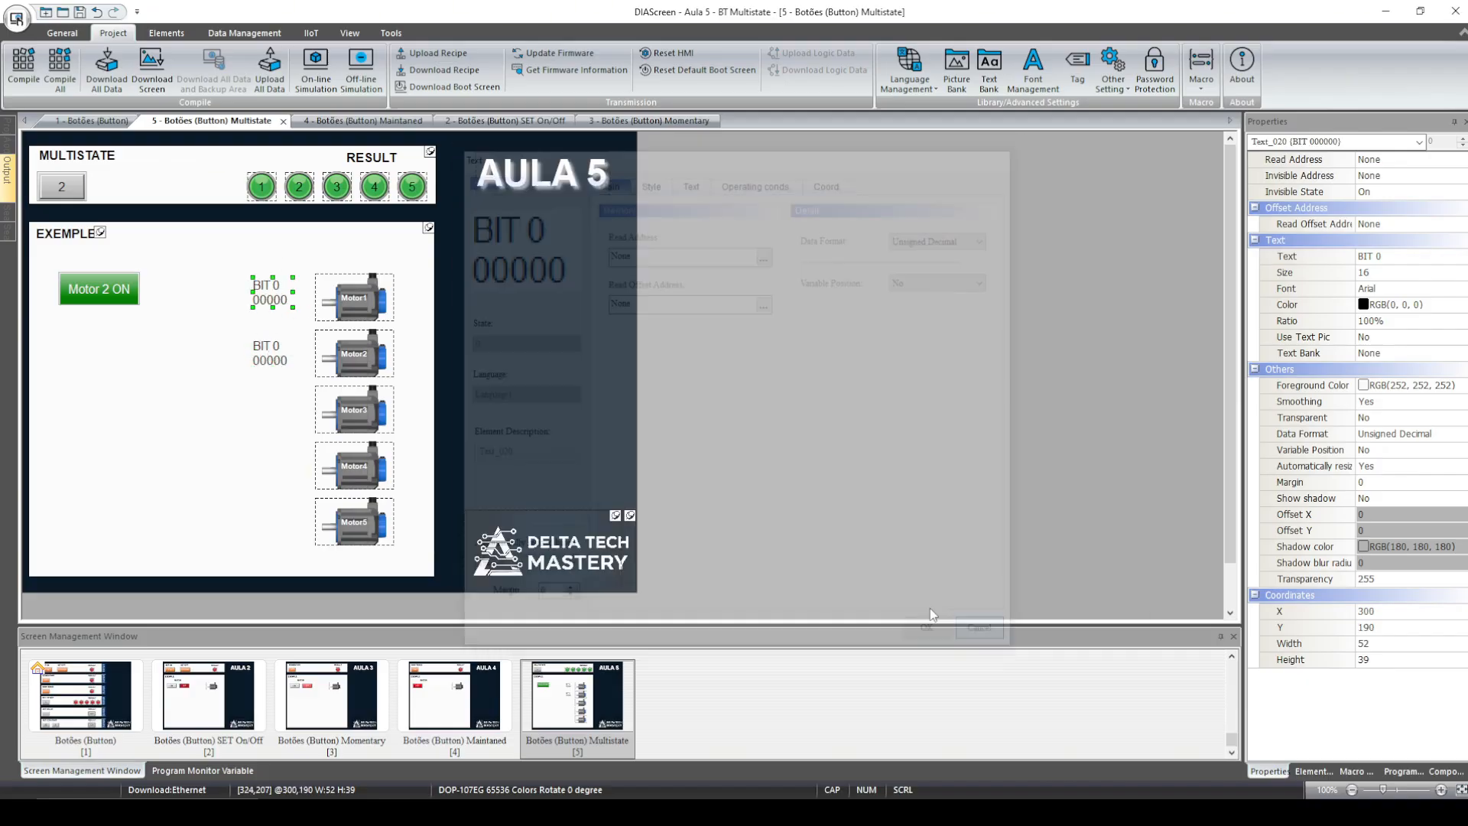
left_click_drag(273, 292, 274, 251)
left_click_drag(273, 352, 292, 299)
left_click_drag(277, 253, 295, 251)
left_click(296, 310)
left_click(1425, 257)
type("0000")
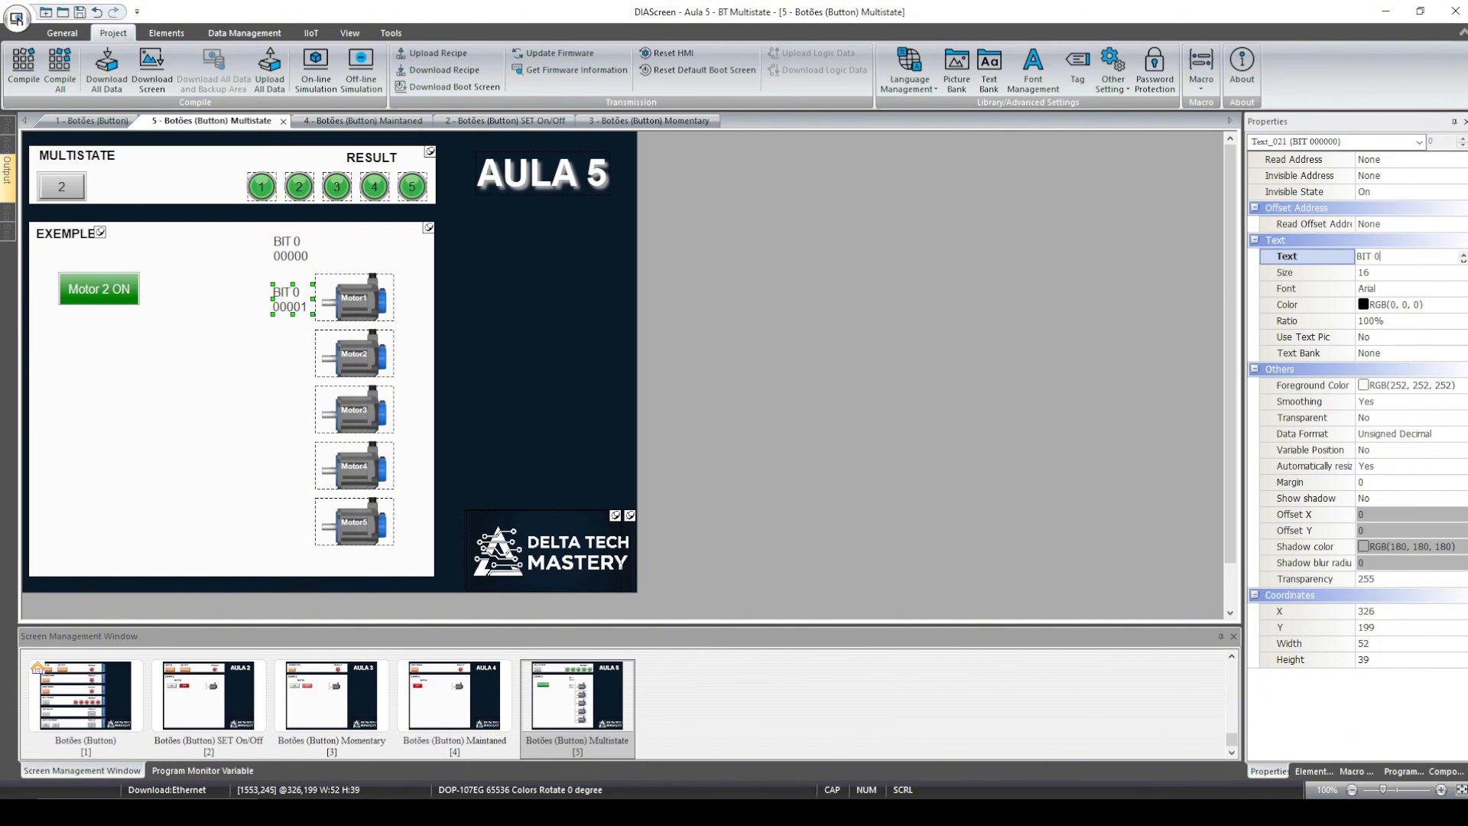
Step: Add a text label reading MOTORES OFF above Motor 1, beside the BIT 0 label
right_click(332, 246)
mouse_move(386, 590)
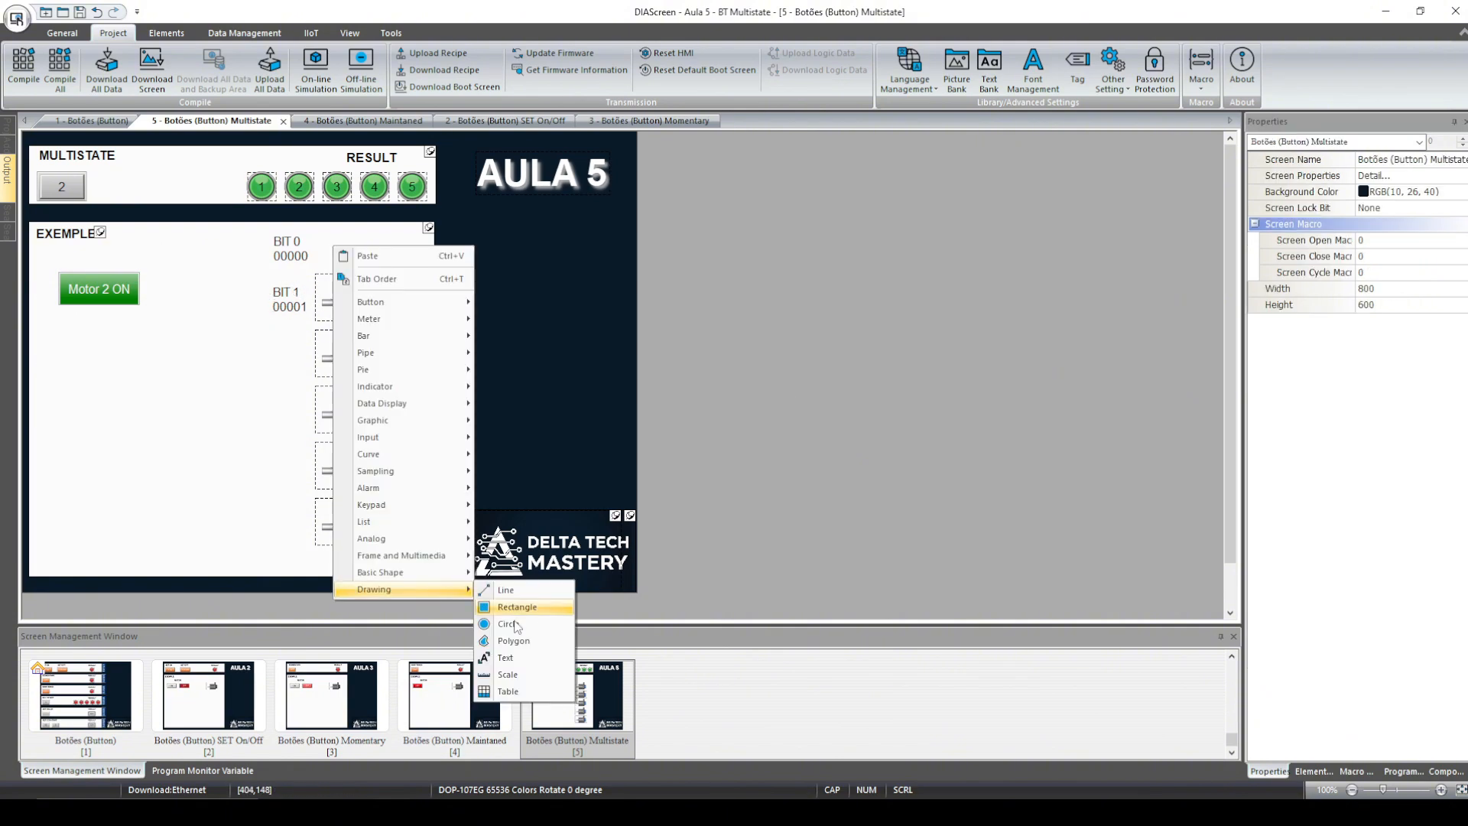
left_click(507, 657)
left_click(1388, 257)
type("MOTORES OFF")
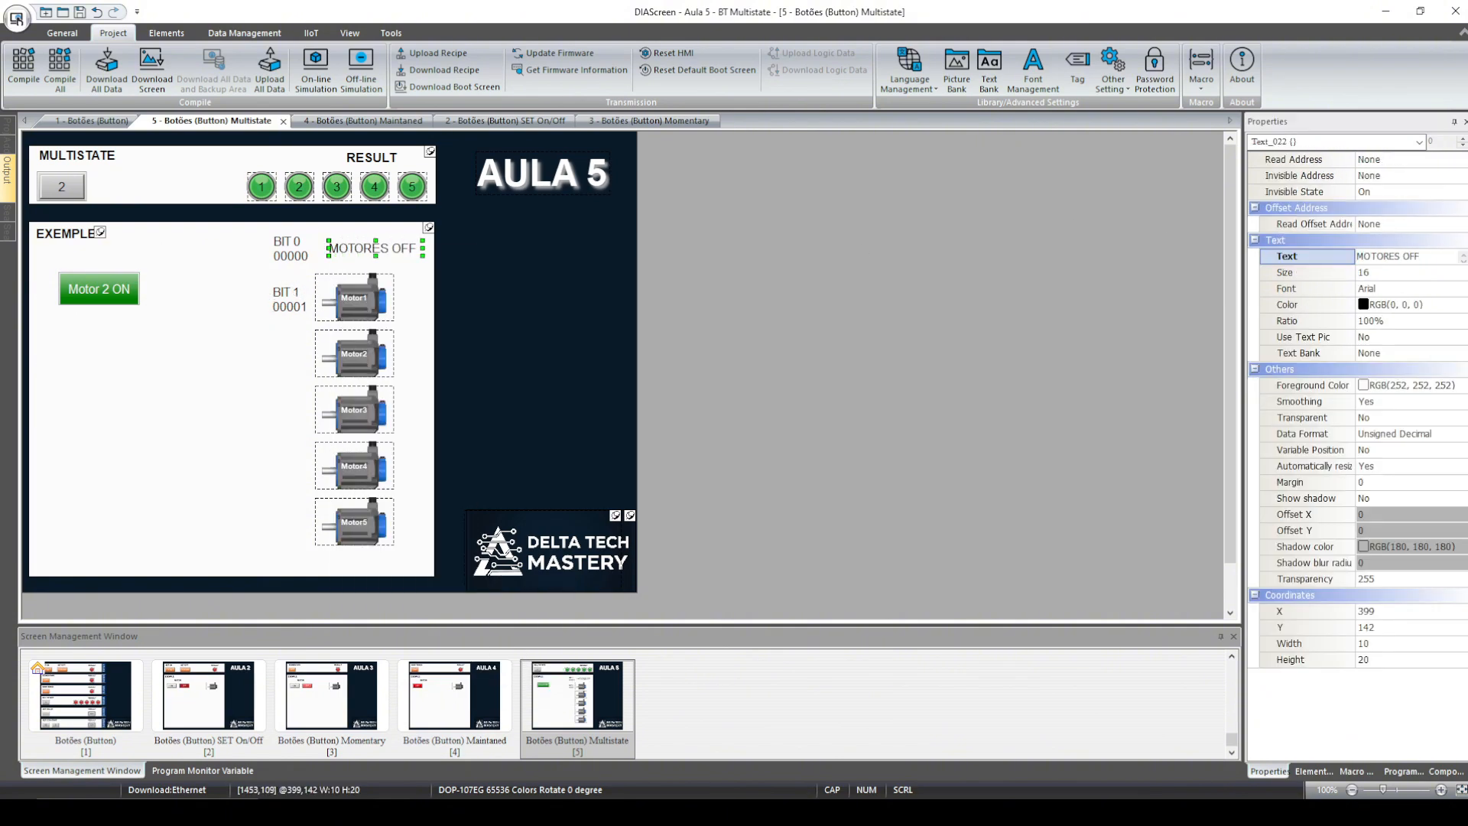
key("Return")
left_click(862, 246)
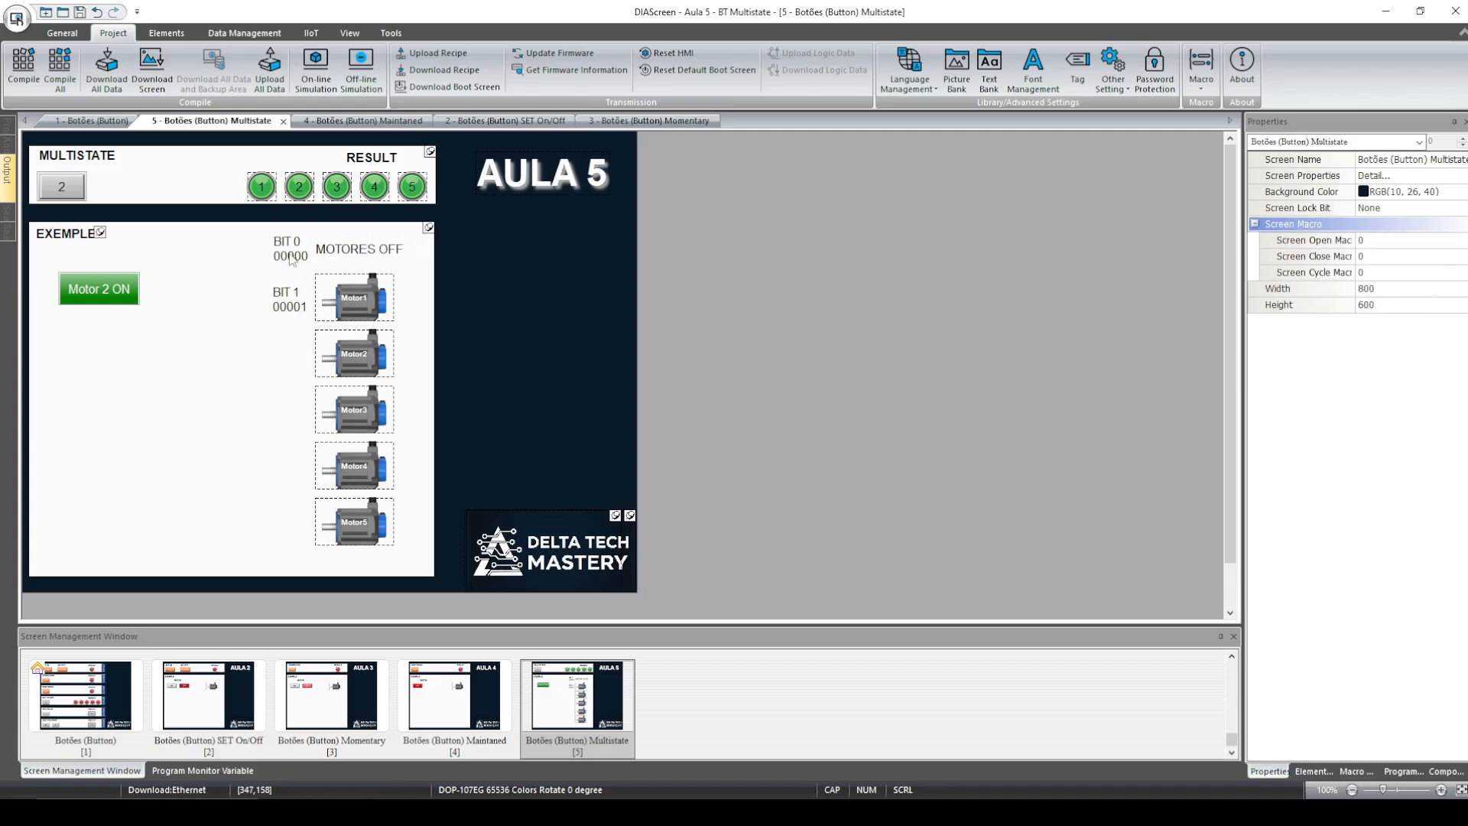
Step: Duplicate the BIT 1 label beside Motor 2 and change its text to BIT 2 and 00010
left_click(293, 308)
key("ctrl+c")
key("ctrl+v")
left_click_drag(299, 322, 290, 369)
left_click(1419, 257)
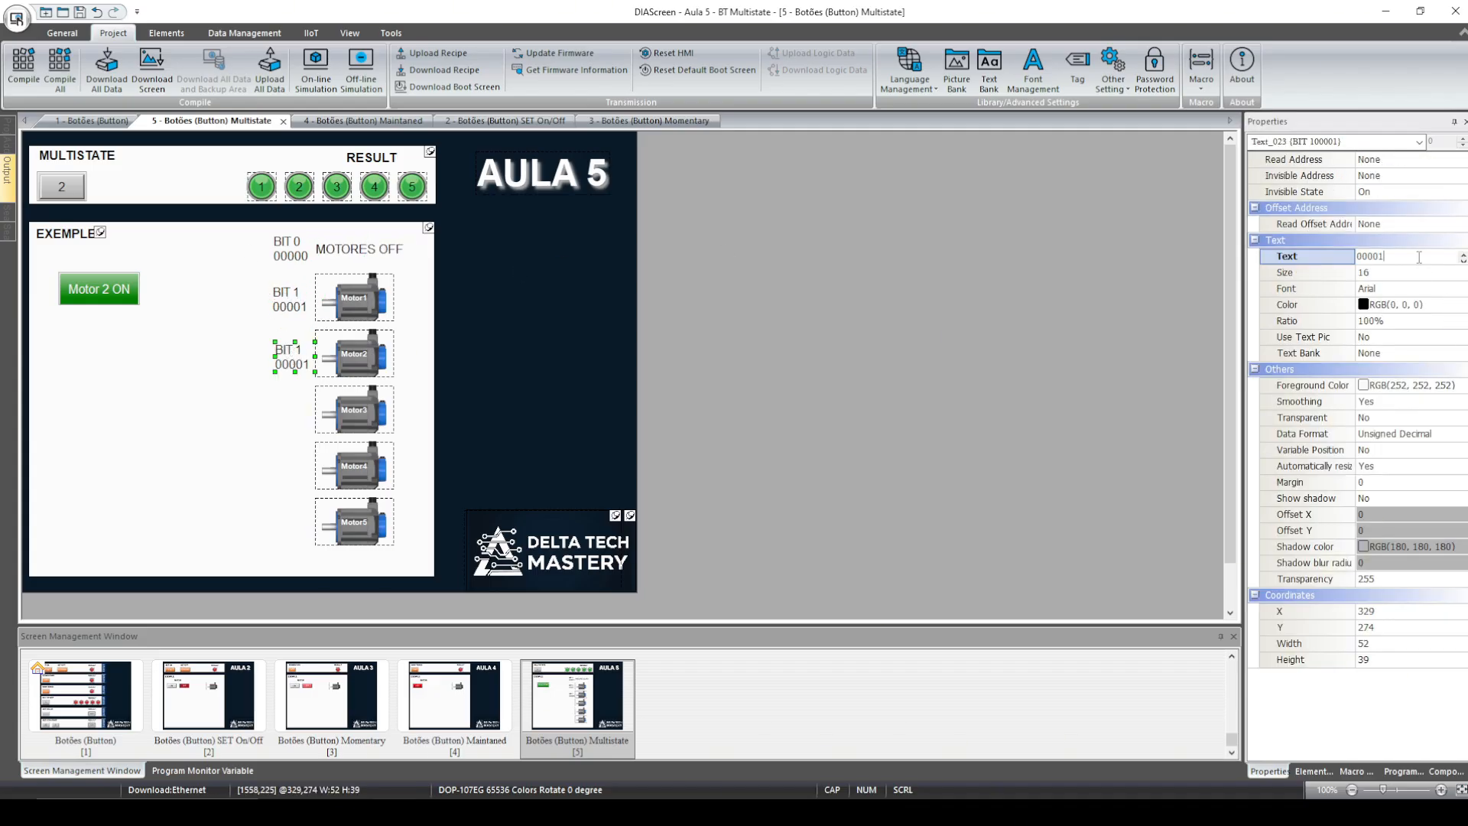
key("BackSpace")
type("0")
key("Return")
Step: Duplicate the BIT 2 label beside Motor 3 and change its text to BIT 3 and 00100
left_click(298, 361)
key("ctrl+c")
key("ctrl+v")
left_click_drag(302, 368, 291, 417)
left_click(1405, 257)
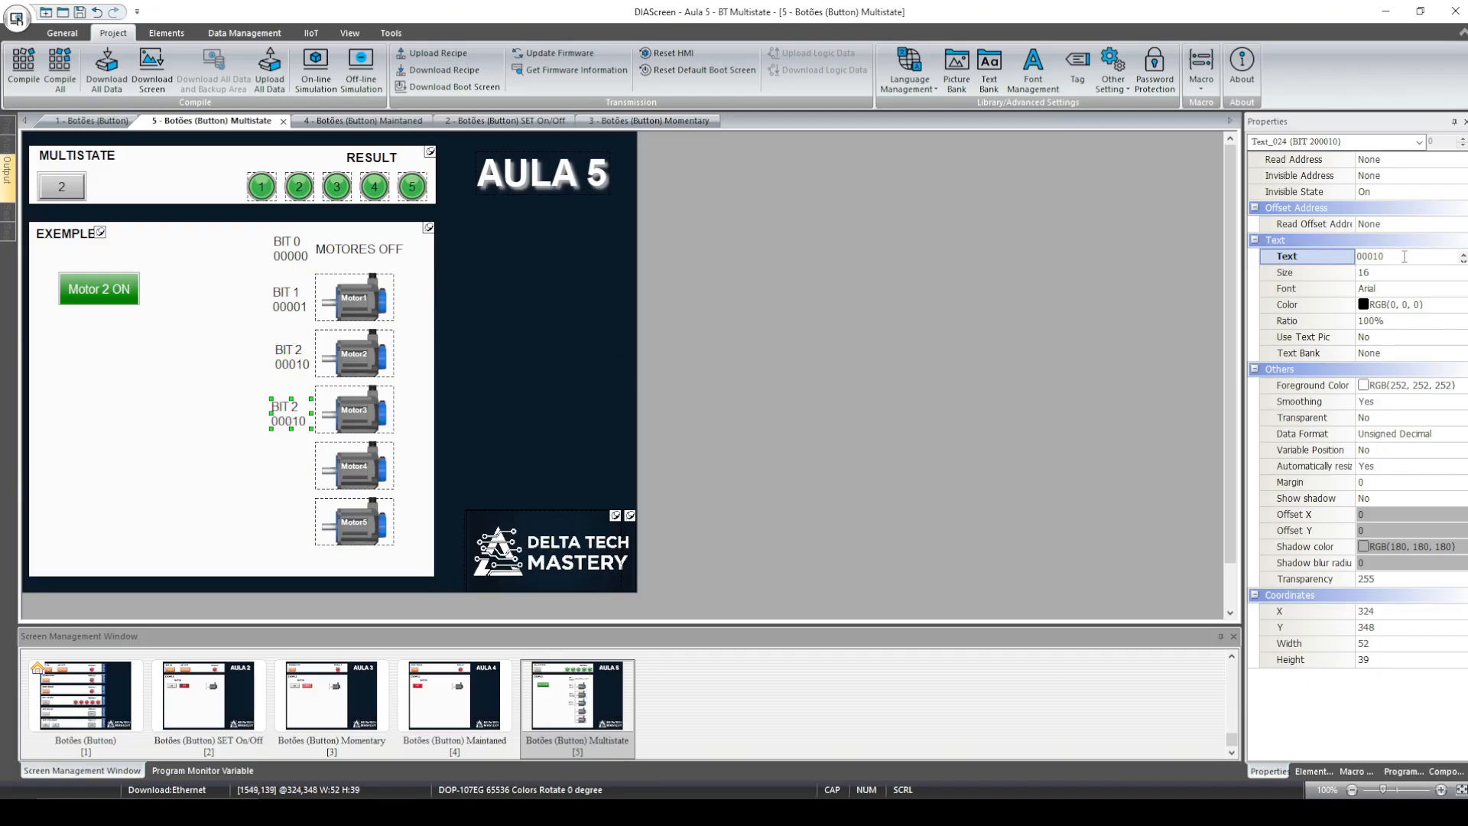
key("Left")
key("BackSpace")
key("BackSpace")
type("10")
key("BackSpace")
type("3")
Step: Duplicate the BIT 3 label beside Motor 4 and change its text to BIT 4 and 01000
left_click(296, 418)
key("ctrl+c")
key("ctrl+v")
left_click_drag(309, 423, 302, 465)
left_click(1410, 258)
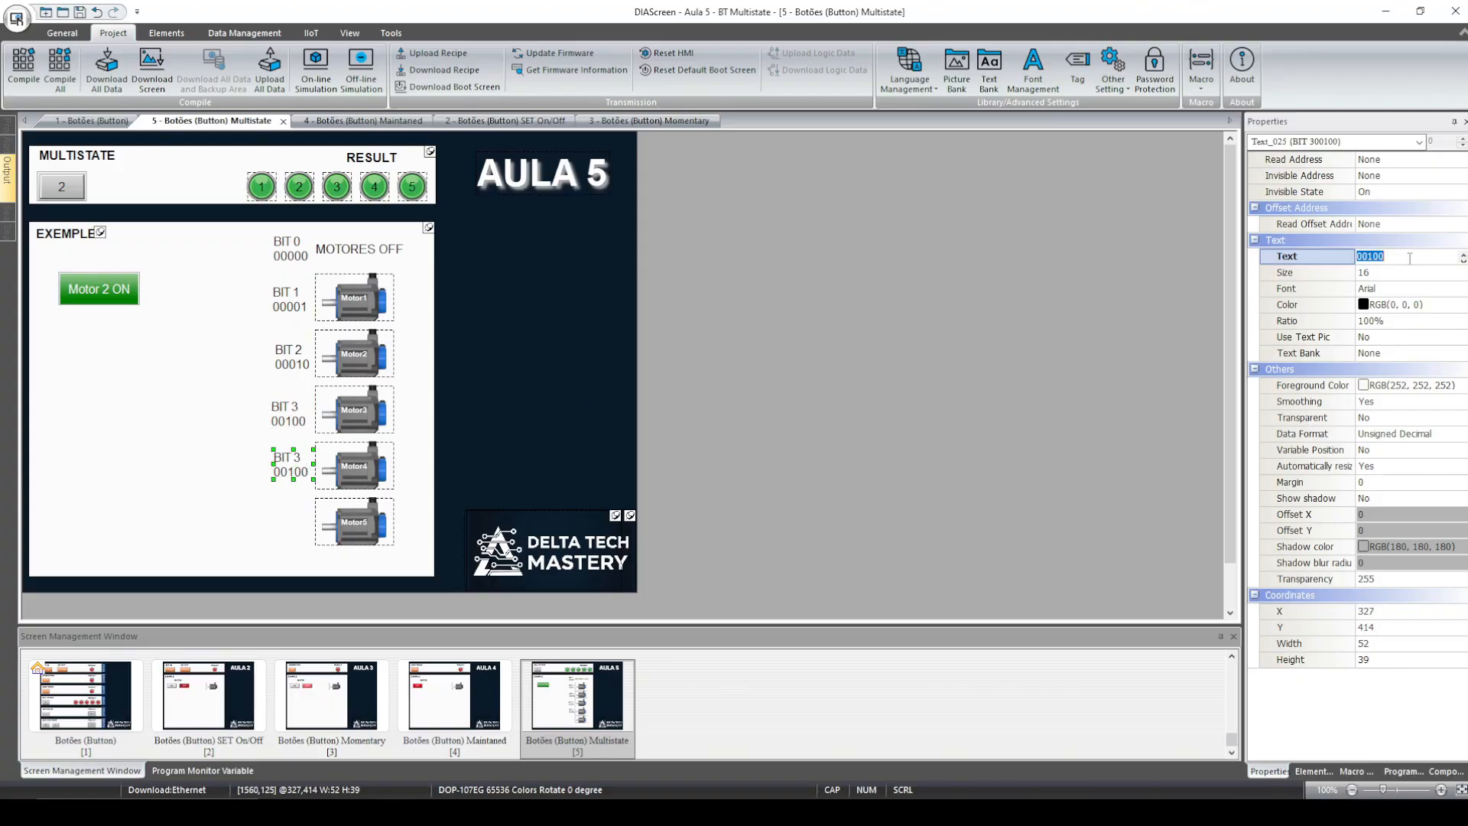
key("Up")
key("Left")
key("Right")
key("Delete")
type("1")
key("Delete")
type("0")
Step: Duplicate the BIT 4 label beside Motor 5 and change its text to BIT 5 and 10000
left_click(297, 473)
key("ctrl+c")
key("ctrl+v")
left_click_drag(298, 478, 287, 523)
left_click(1393, 258)
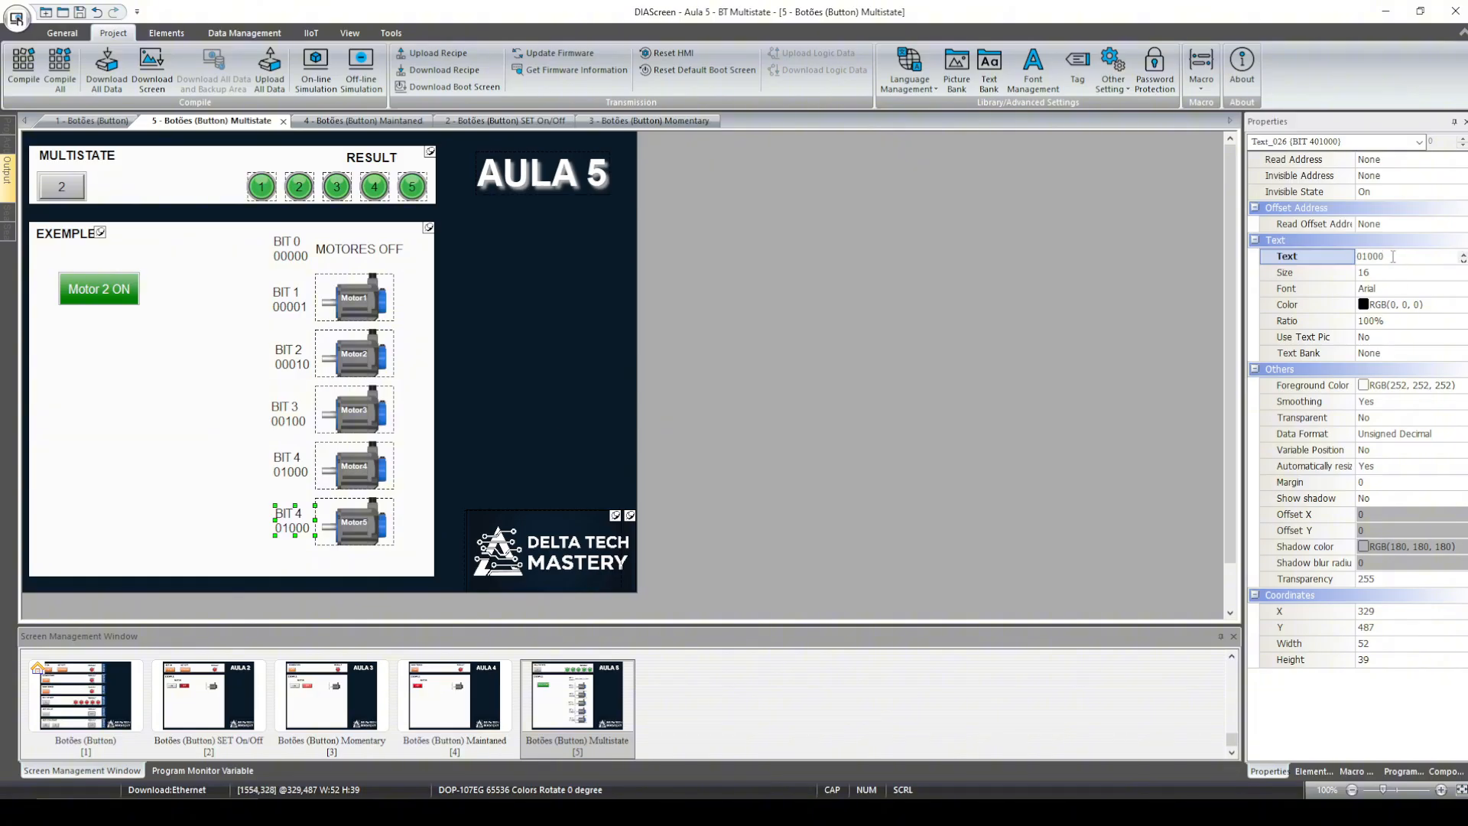
key("Home")
key("Delete")
key("Right")
type("0")
key("Up")
key("End")
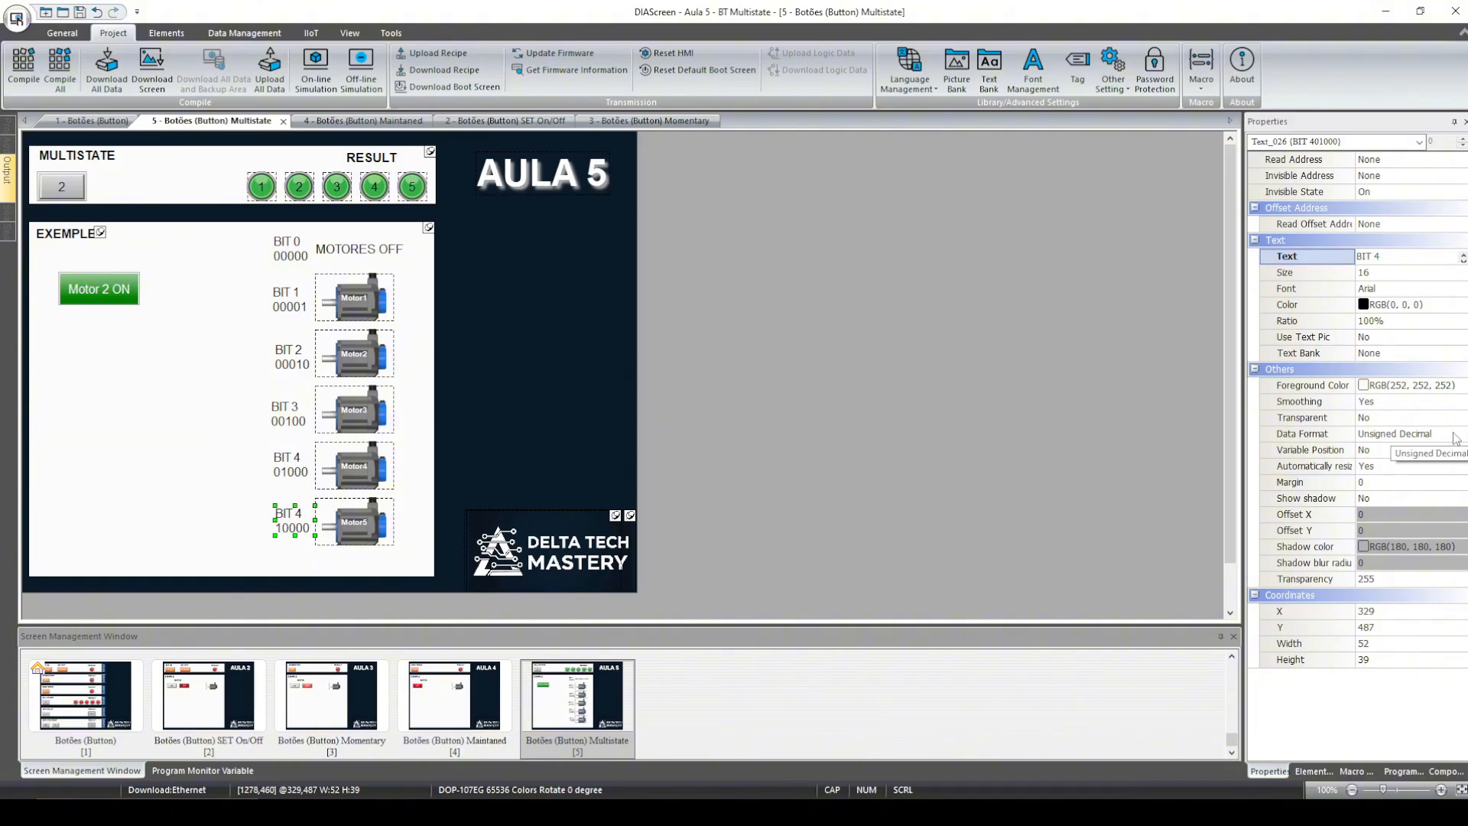
key("BackSpace")
type("5")
Step: Align the six labels BIT 0 to BIT 5 by their left edges
left_click(294, 251)
left_click(294, 297, "ctrl")
left_click(291, 353, "ctrl")
left_click(289, 407, "ctrl")
left_click(291, 462, "ctrl")
left_click(293, 513, "ctrl")
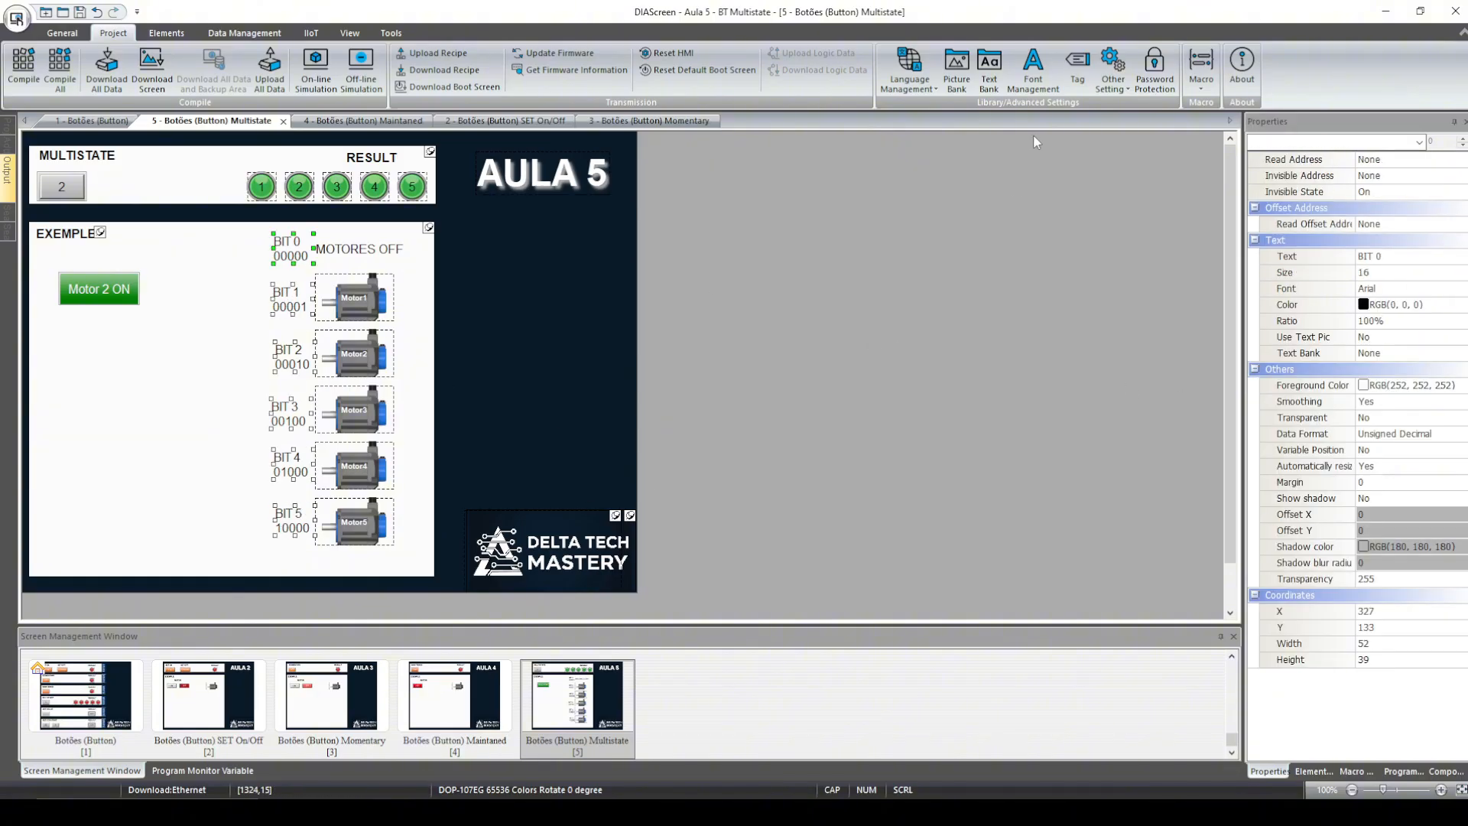
scroll(1025, 84, "up", 1)
left_click(865, 59)
Step: Shift the aligned BIT labels left to X 289, leaving a gap before the motors
key("Left")
key("Left")
key("Left")
key("Left")
key("Left")
key("Left")
key("Left")
key("Left")
key("Left")
key("Left")
key("Left")
key("Left")
key("Left")
key("Left")
key("Left")
key("Left")
key("Left")
key("Left")
key("Left")
key("Left")
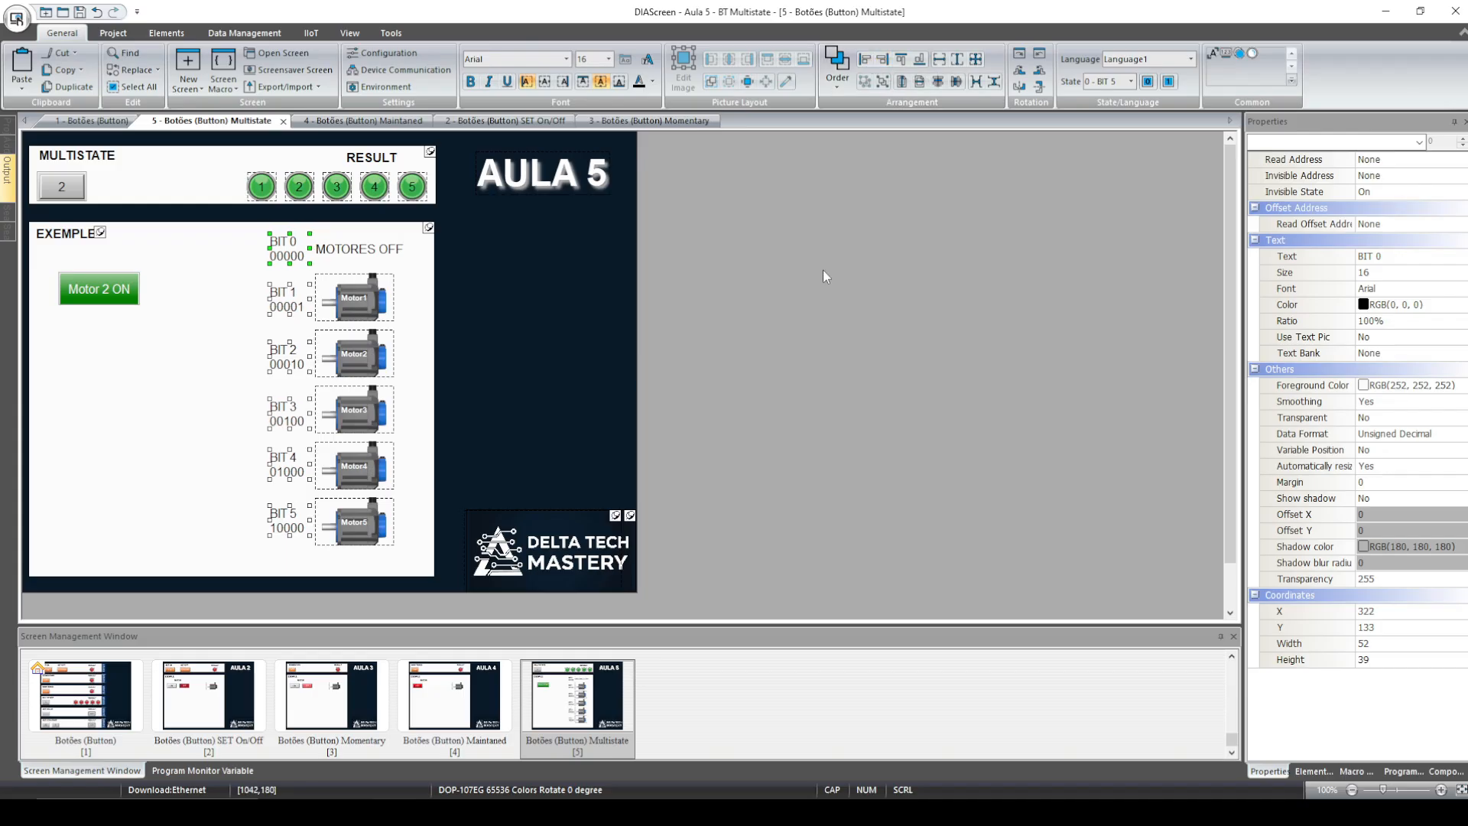
key("Left")
key("Left")
key("Left")
key("Left")
key("Left")
key("Left")
key("Left")
key("Left")
key("Left")
key("Left")
key("Left")
left_click(822, 270)
left_click(273, 251)
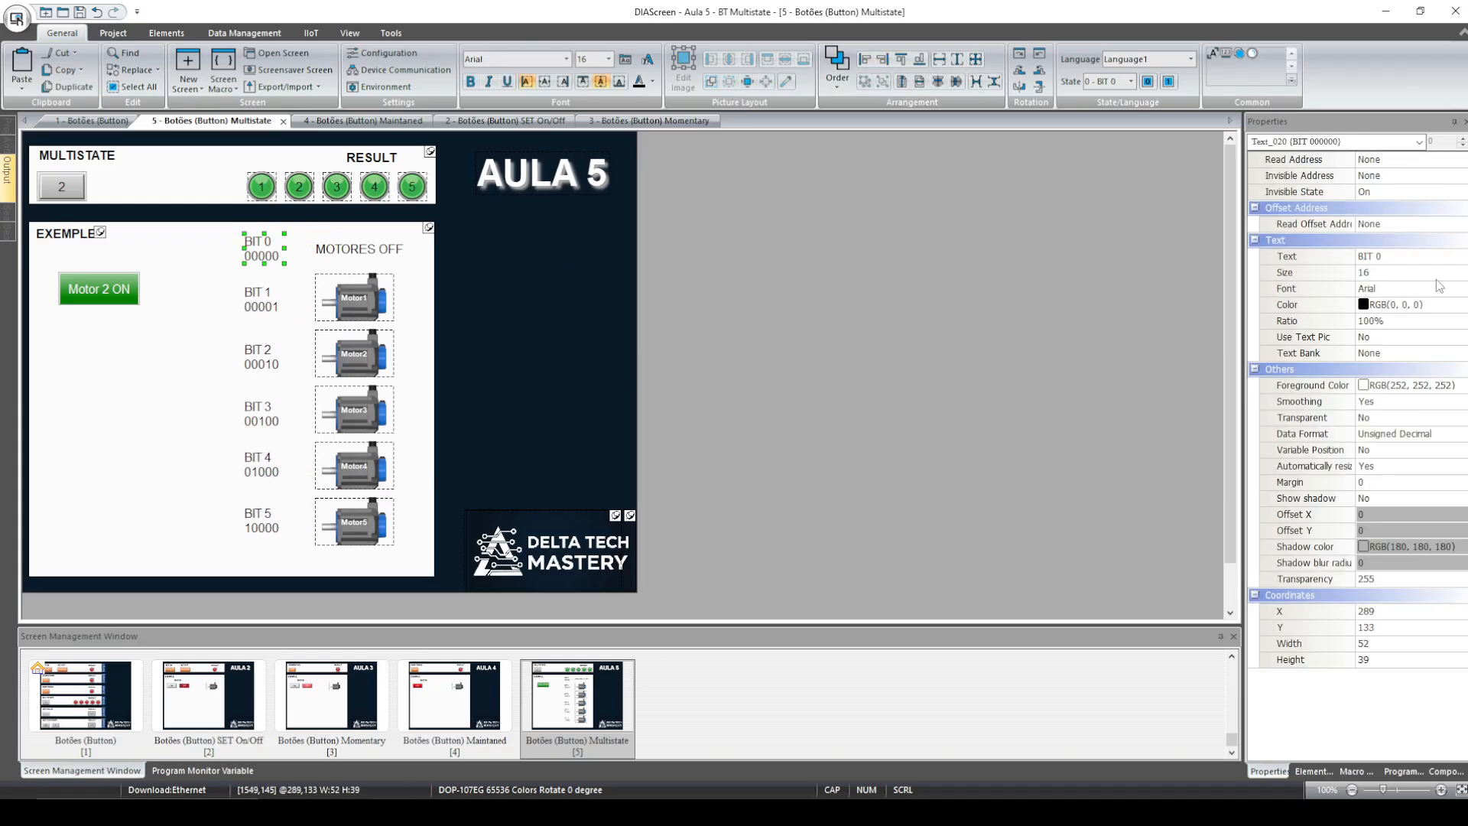
Step: Append the decimal values = 0, = 1 and = 2 to the BIT 0, BIT 1 and BIT 2 labels respectively
left_click(1416, 260)
type("= 0")
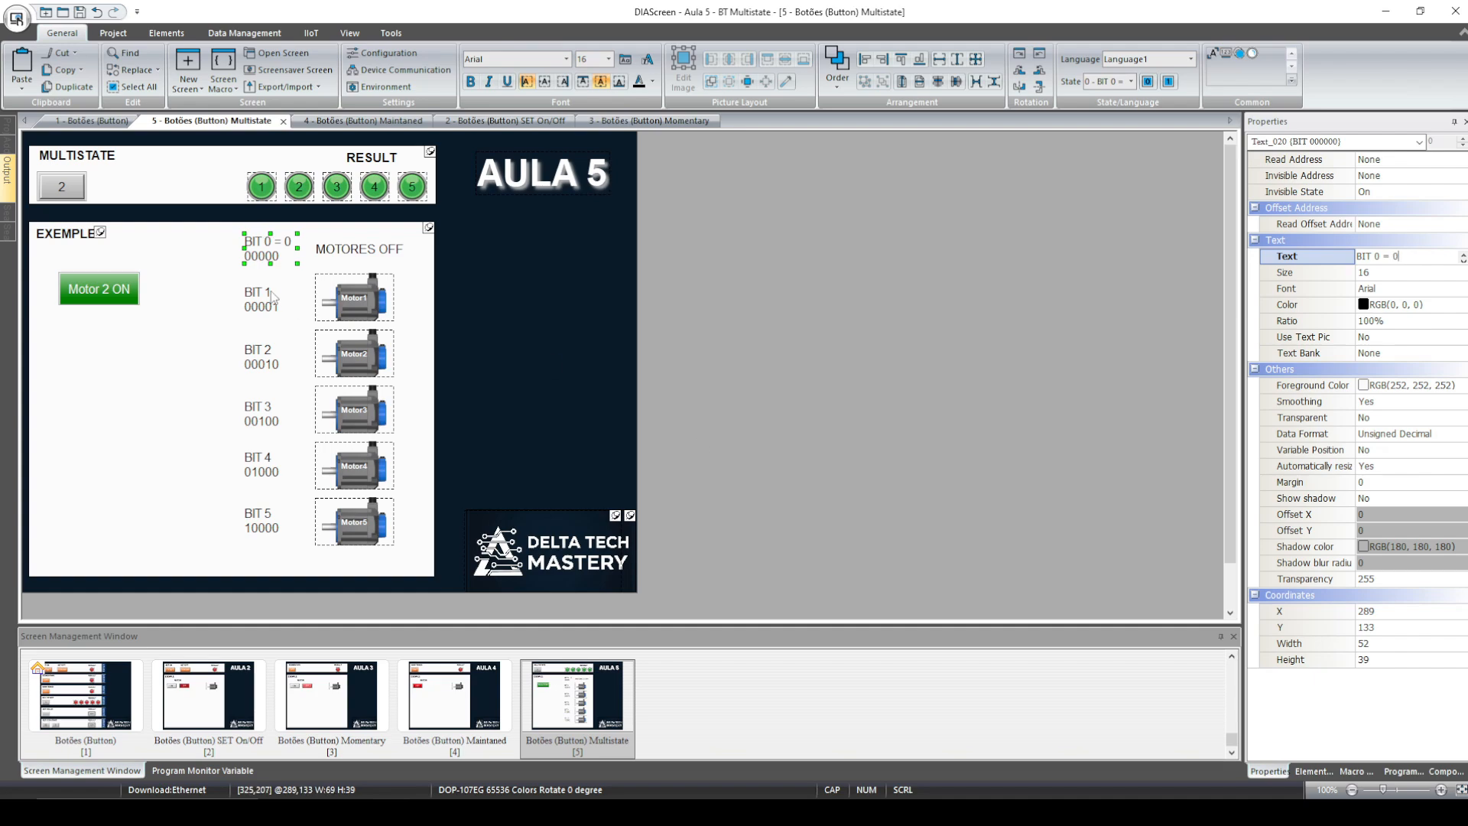
left_click(276, 296)
left_click(1411, 257)
left_click(1411, 257)
type("= 1")
left_click(263, 356)
left_click(1398, 257)
key("BackSpace")
type("2")
Step: Append the decimal values = 4, = 8 and = 16 to the BIT 3, BIT 4 and BIT 5 labels respectively
left_click(264, 413)
left_click(1402, 261)
type("= 4")
left_click(264, 464)
left_click(1404, 260)
type("= 8")
left_click(264, 520)
left_click(1402, 260)
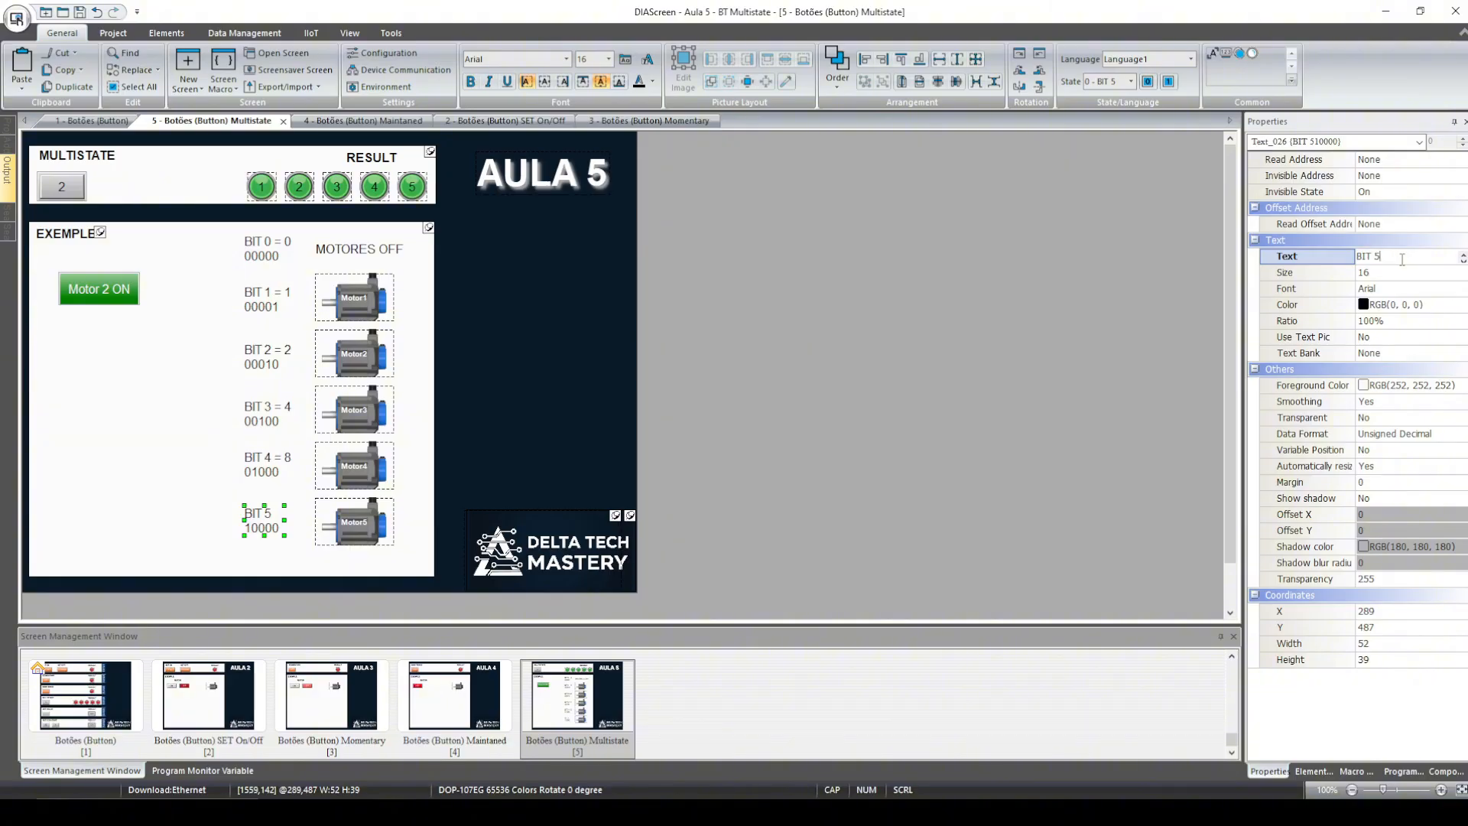
type("= 16")
left_click(95, 306)
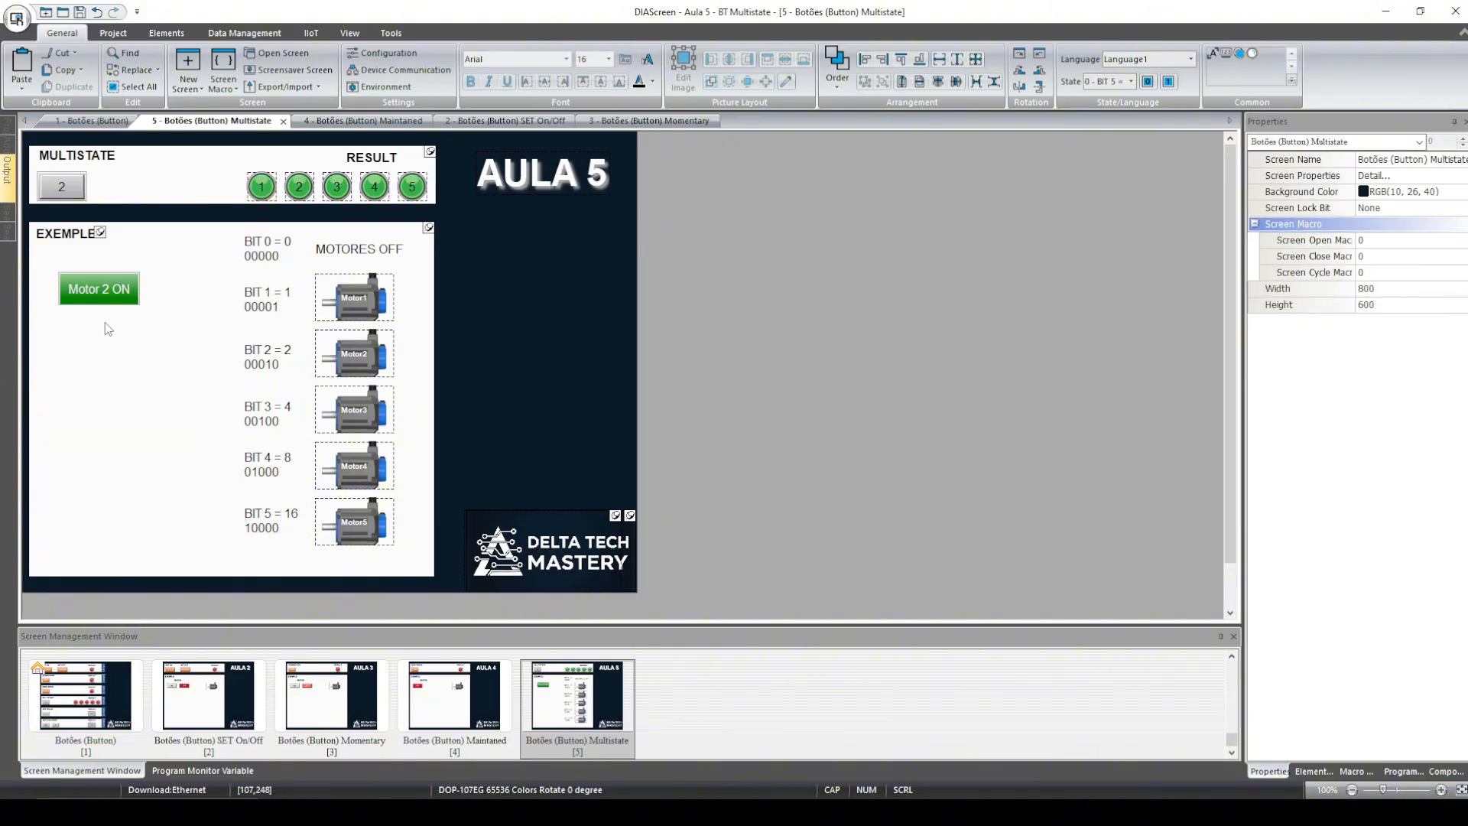
Step: Insert a numeric display about 87 by 35 just beneath the Motor 2 ON button
right_click(107, 325)
left_click(310, 487)
left_click_drag(72, 327, 136, 352)
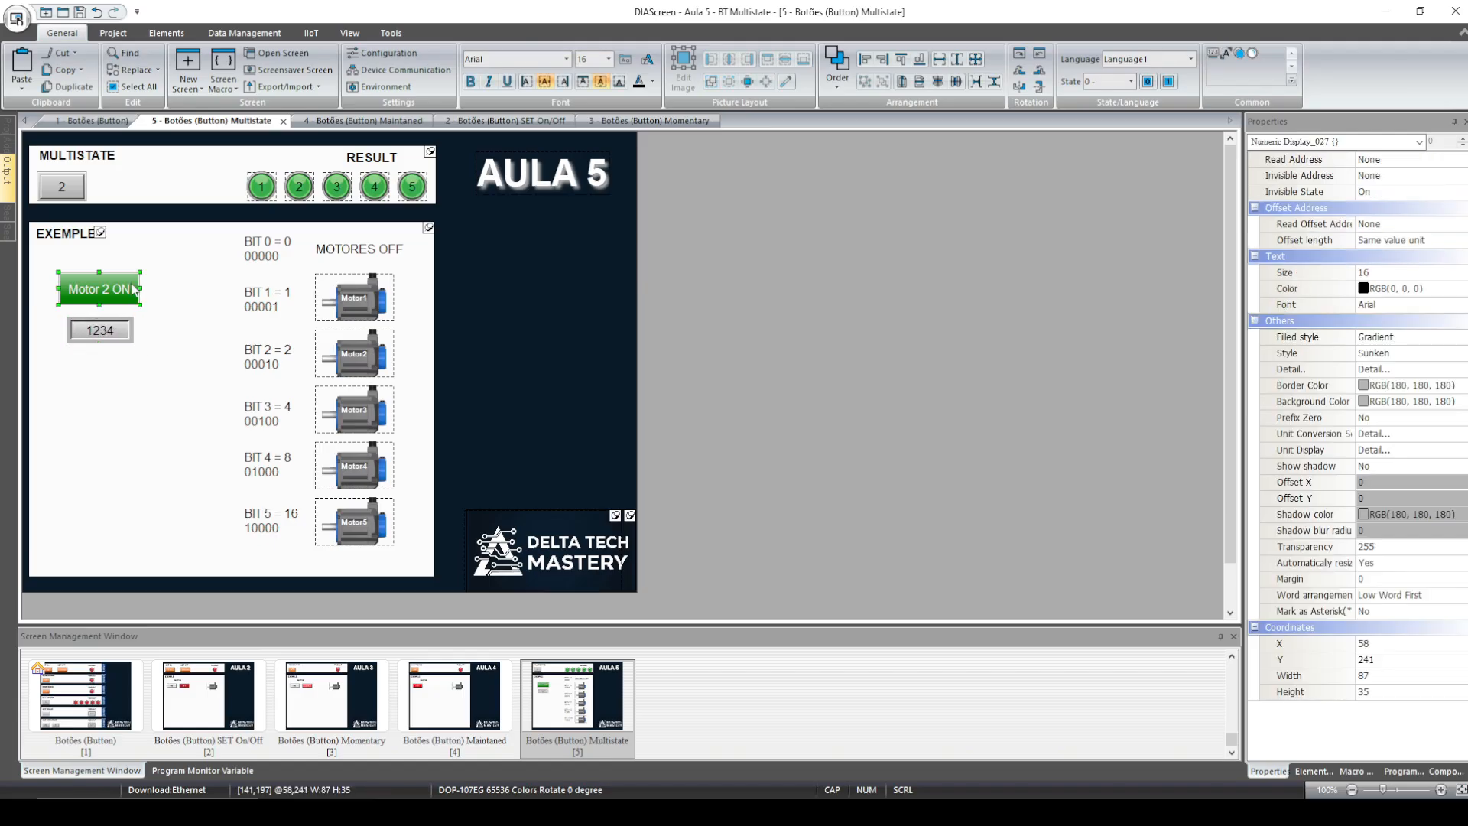
Step: Heighten the numeric display to about 52 and copy the Motor 2 ON button's write address {Link2}1@S0 into its read address
left_click(131, 282)
left_click(1386, 162)
key("ctrl+c")
right_click(1386, 161)
left_click(1365, 212)
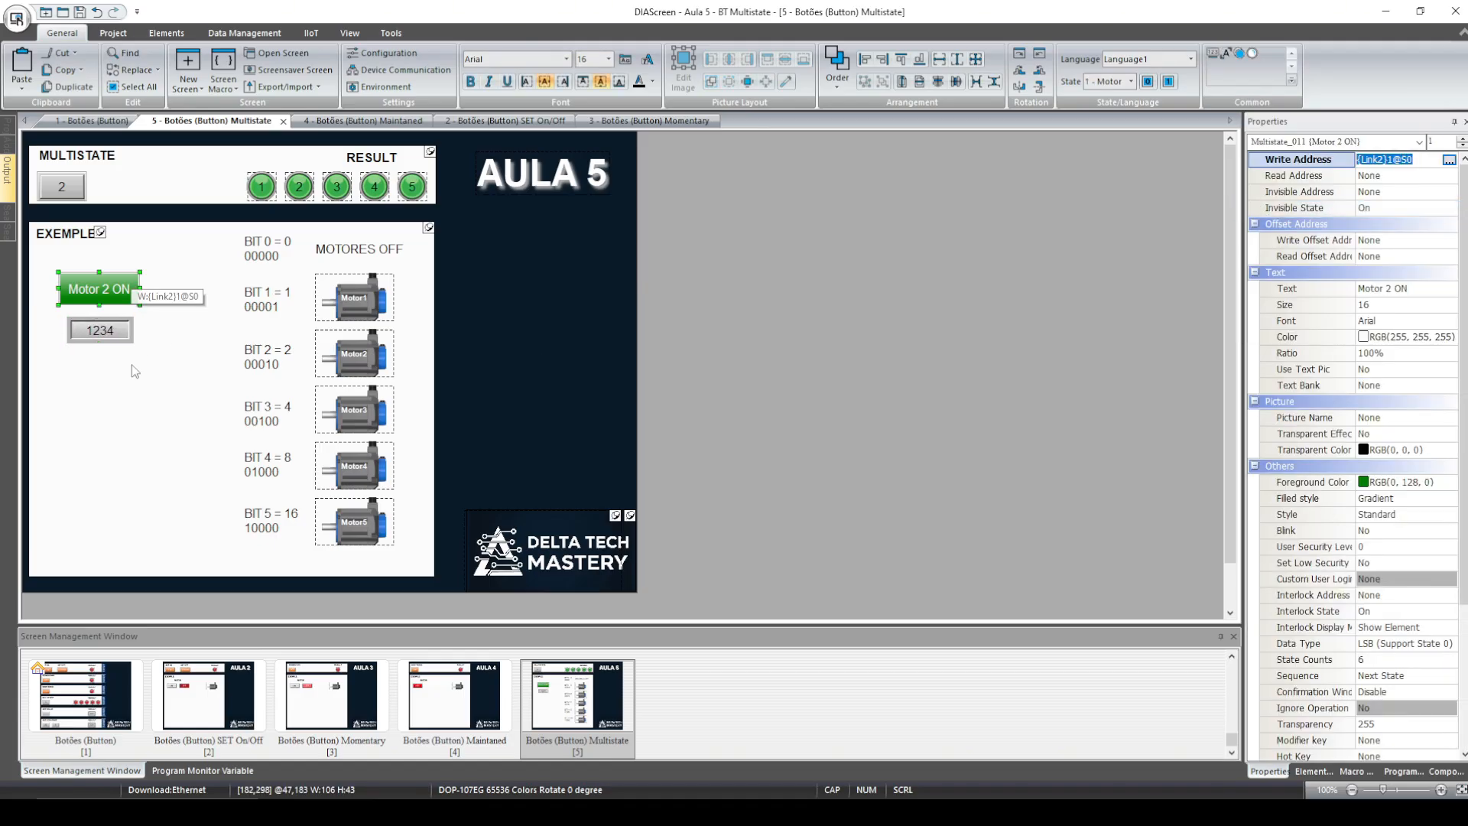
left_click(87, 327)
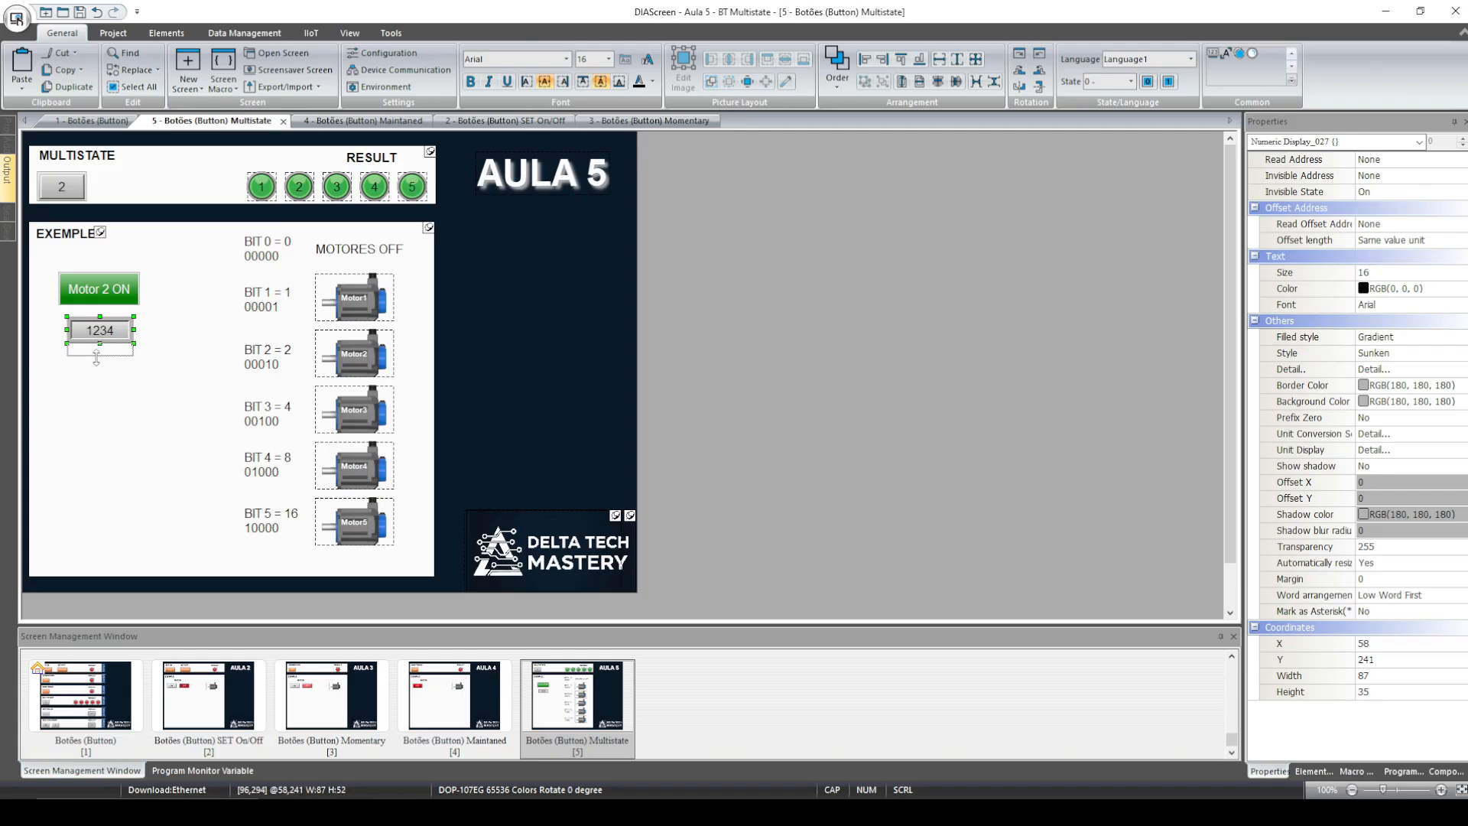
left_click(1383, 159)
right_click(1383, 159)
left_click(1376, 229)
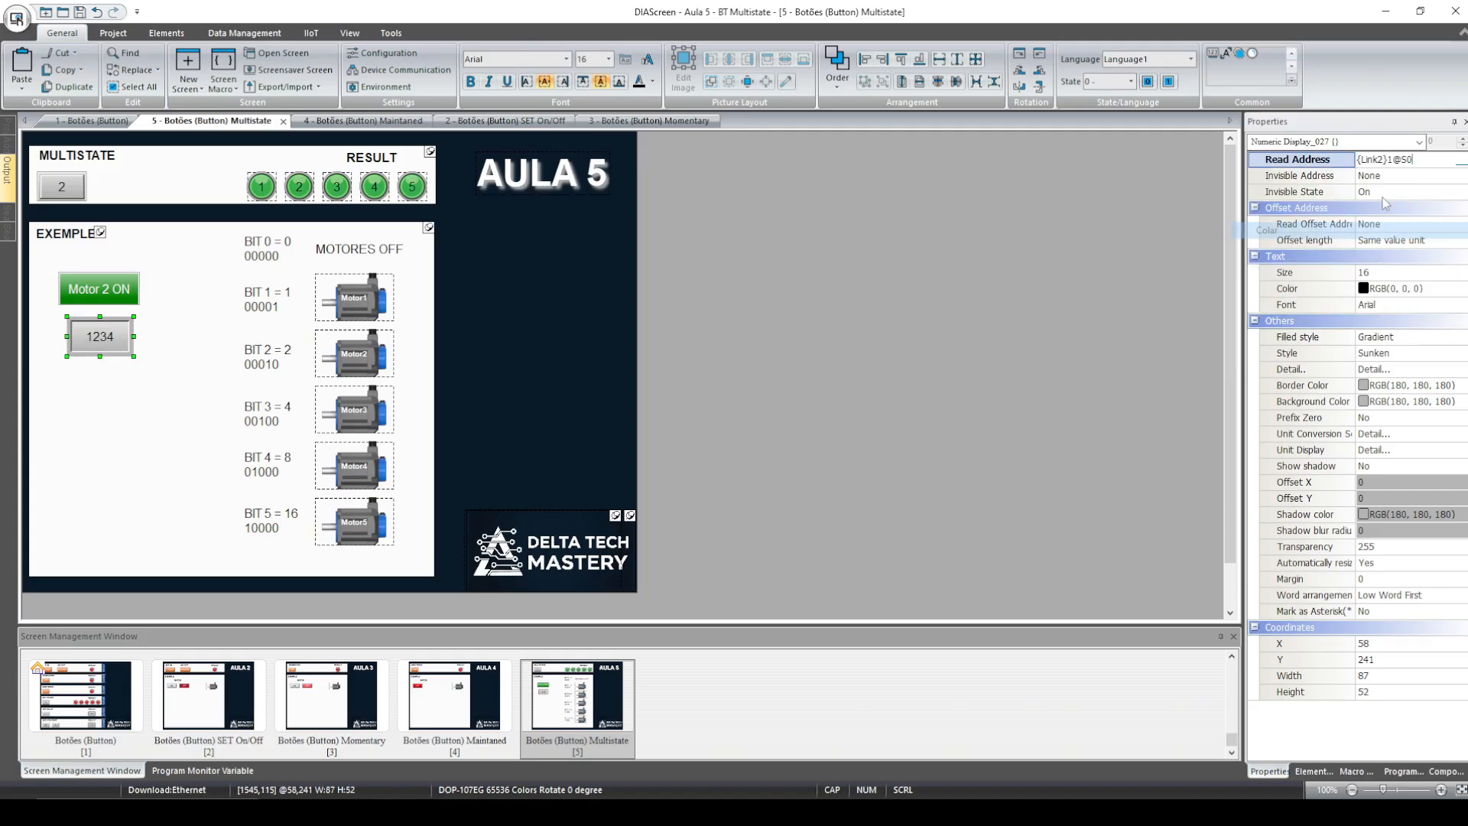
left_click(721, 389)
Step: Shift the numeric display slightly left so that it sits centred under the Motor 2 ON button
left_click(103, 341)
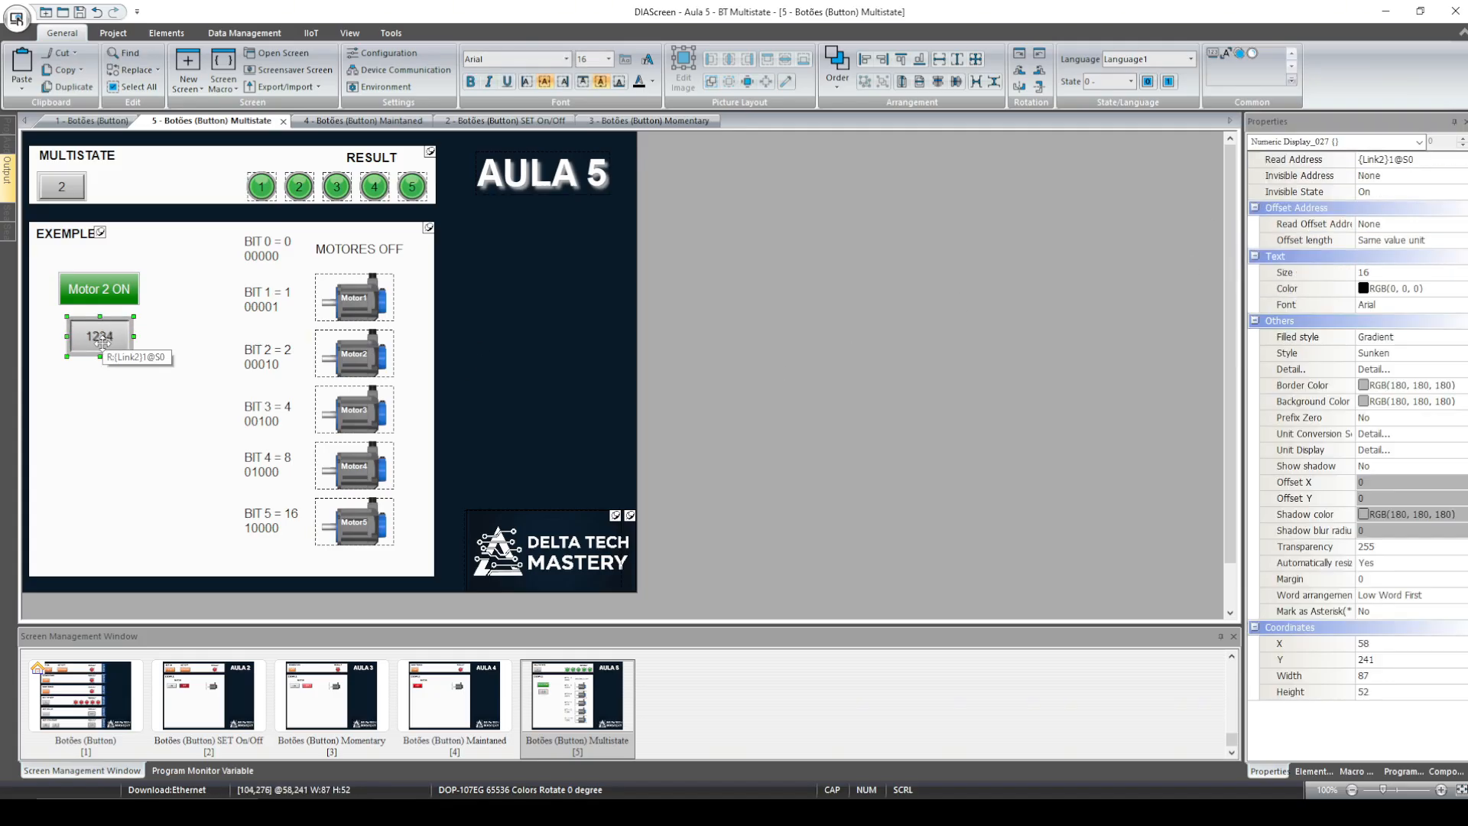
left_click_drag(103, 341, 94, 338)
left_click(811, 269)
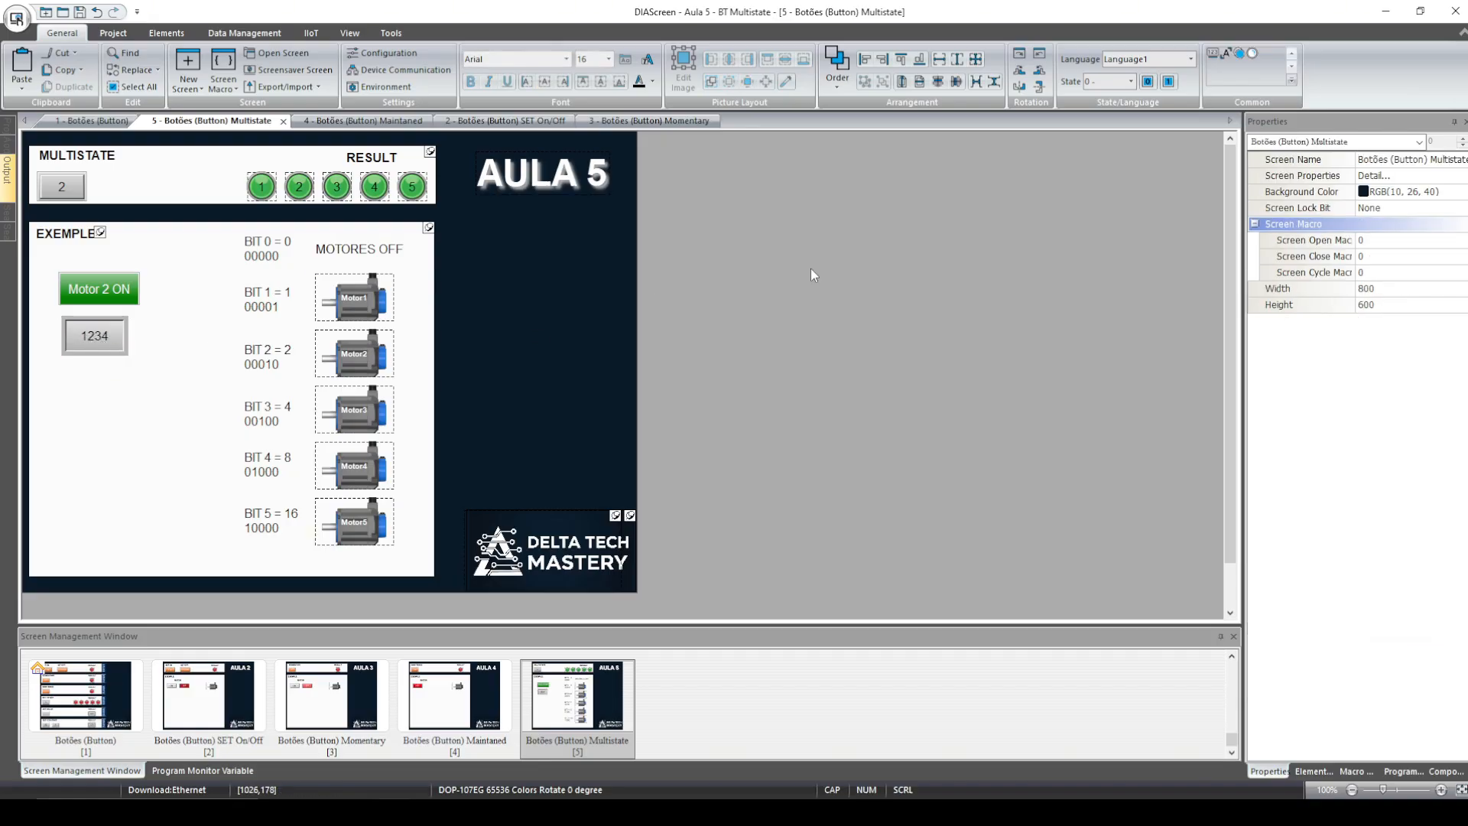
Step: Start the offline simulation, place the emulator beside the ladder program, and open the Multistate example page
left_click(113, 33)
left_click(361, 72)
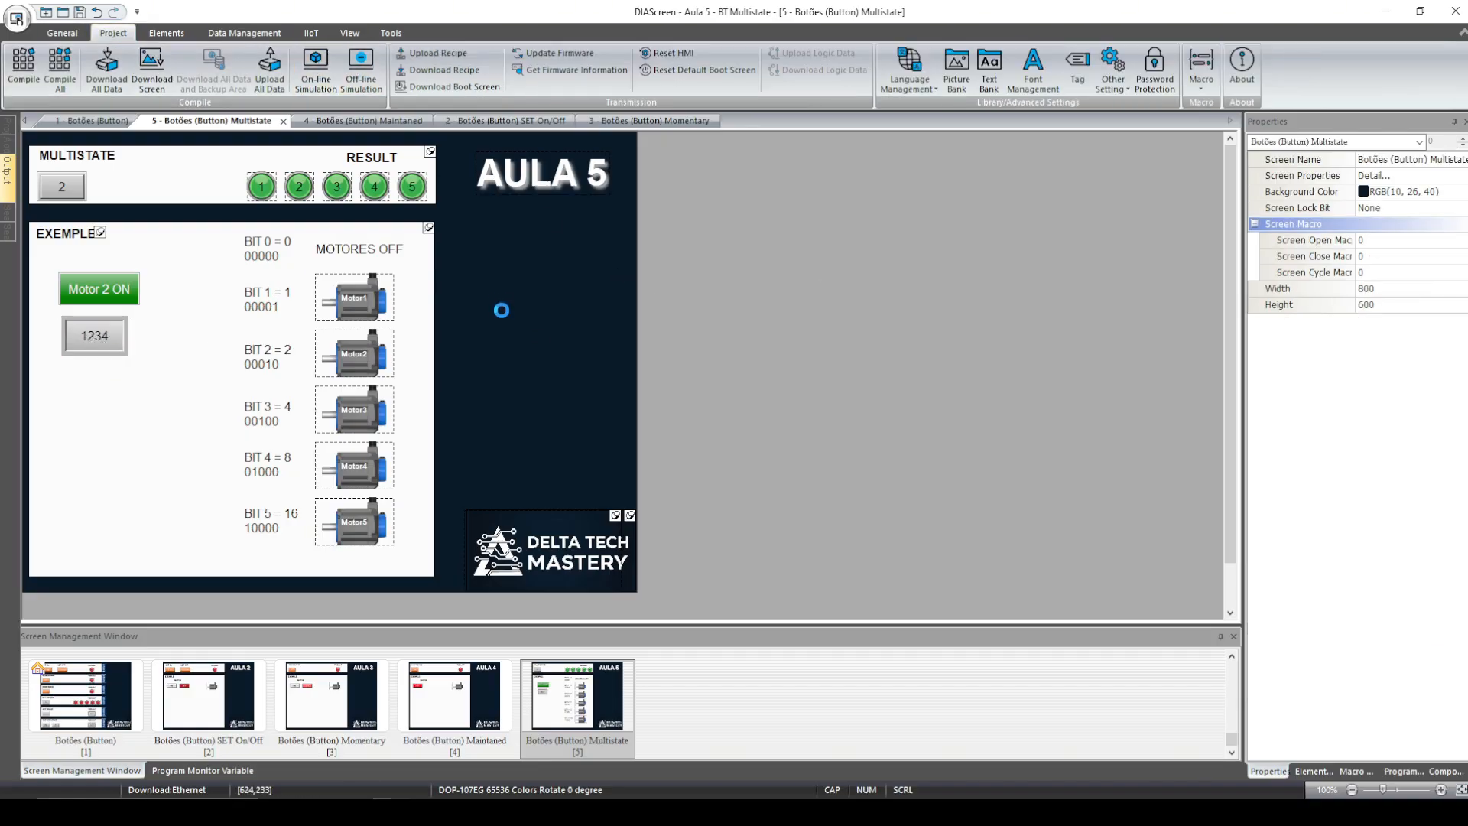
left_click_drag(567, 148, 420, 131)
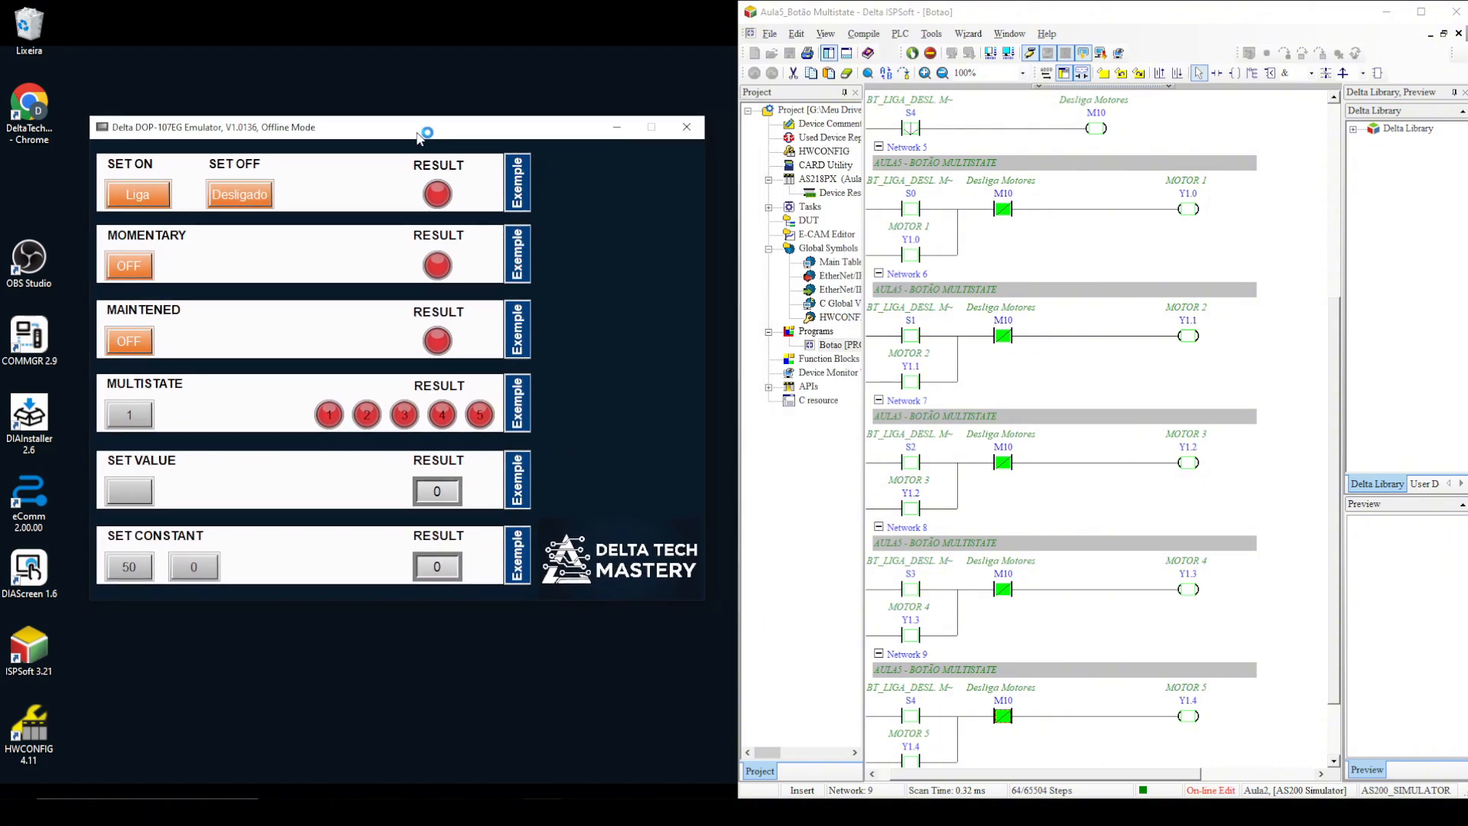
left_click(517, 409)
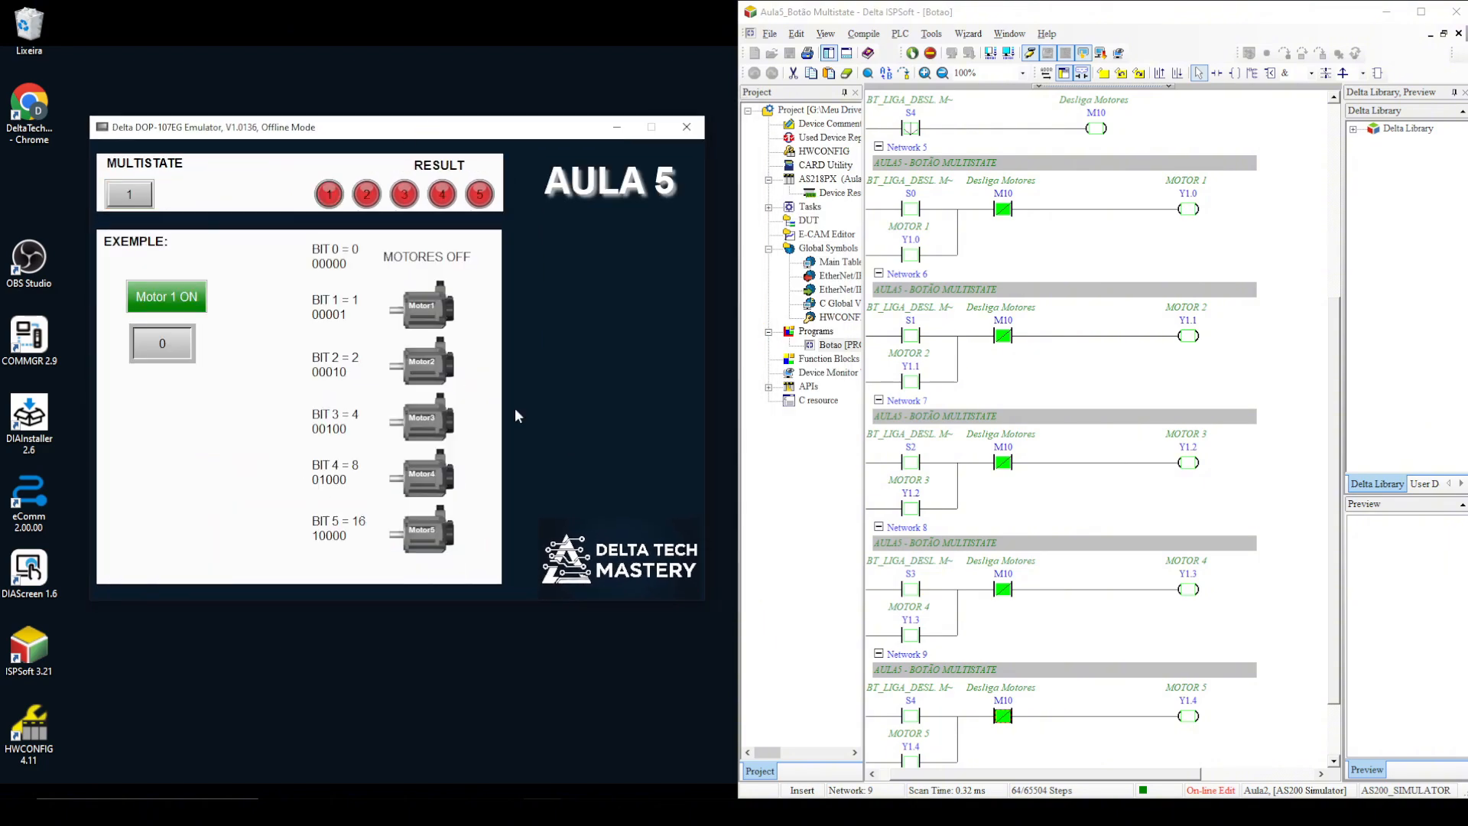
Step: Cycle the example button through all its states while comparing the motors with the numeric display, and close the emulator
left_click(181, 300)
left_click(171, 306)
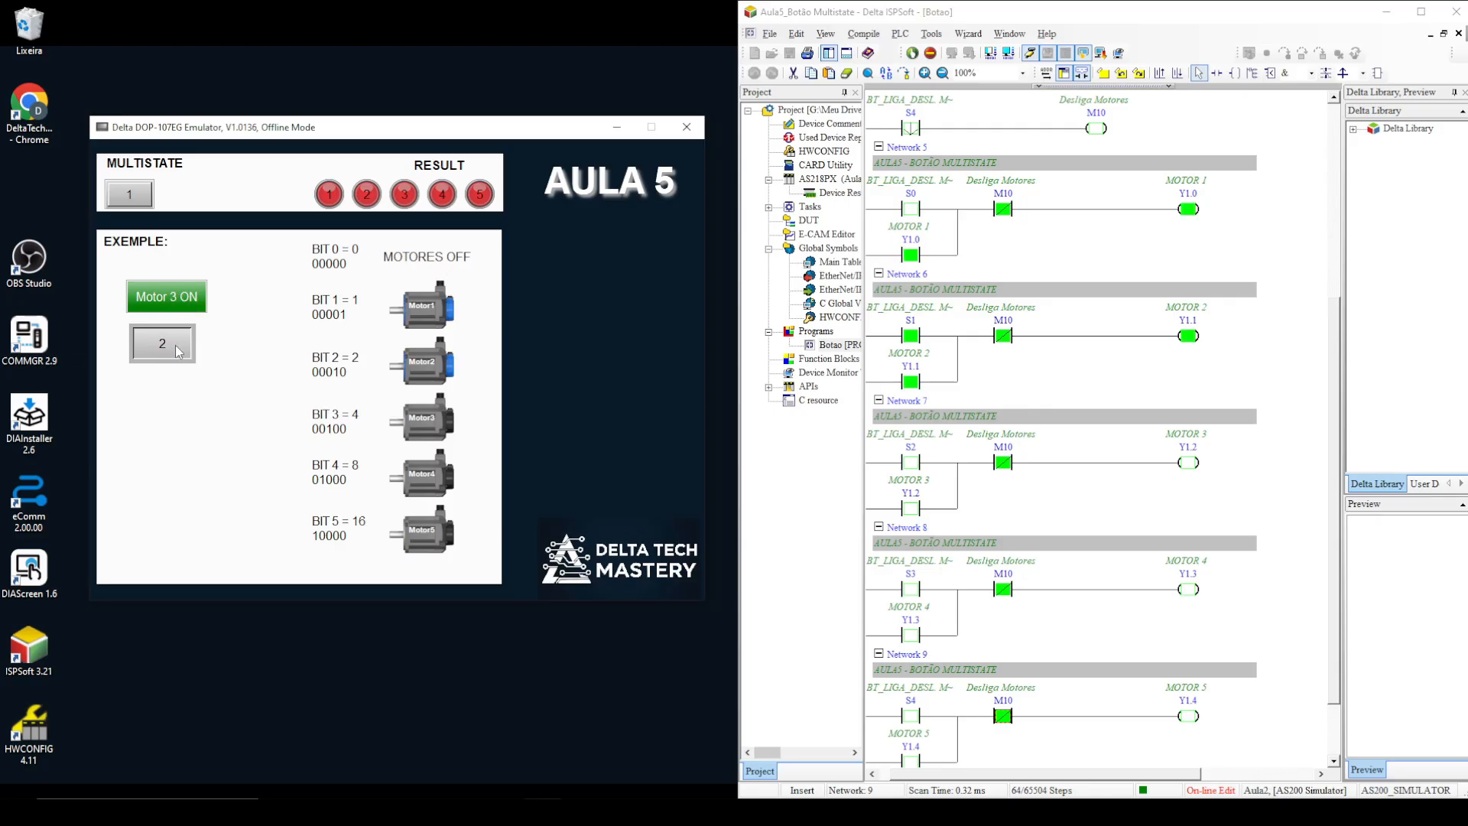
left_click(171, 354)
left_click(176, 306)
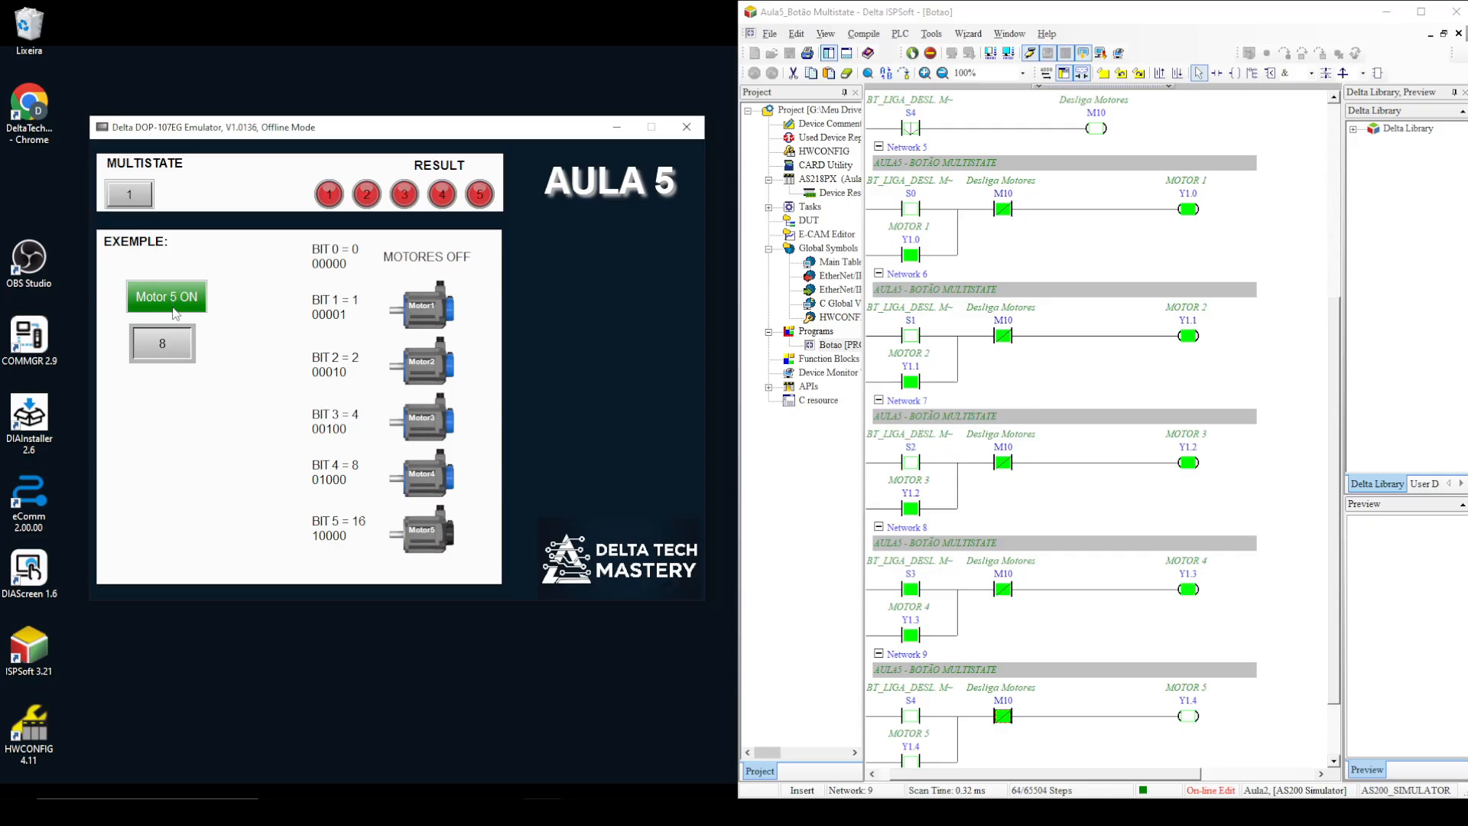
left_click(175, 309)
left_click(177, 302)
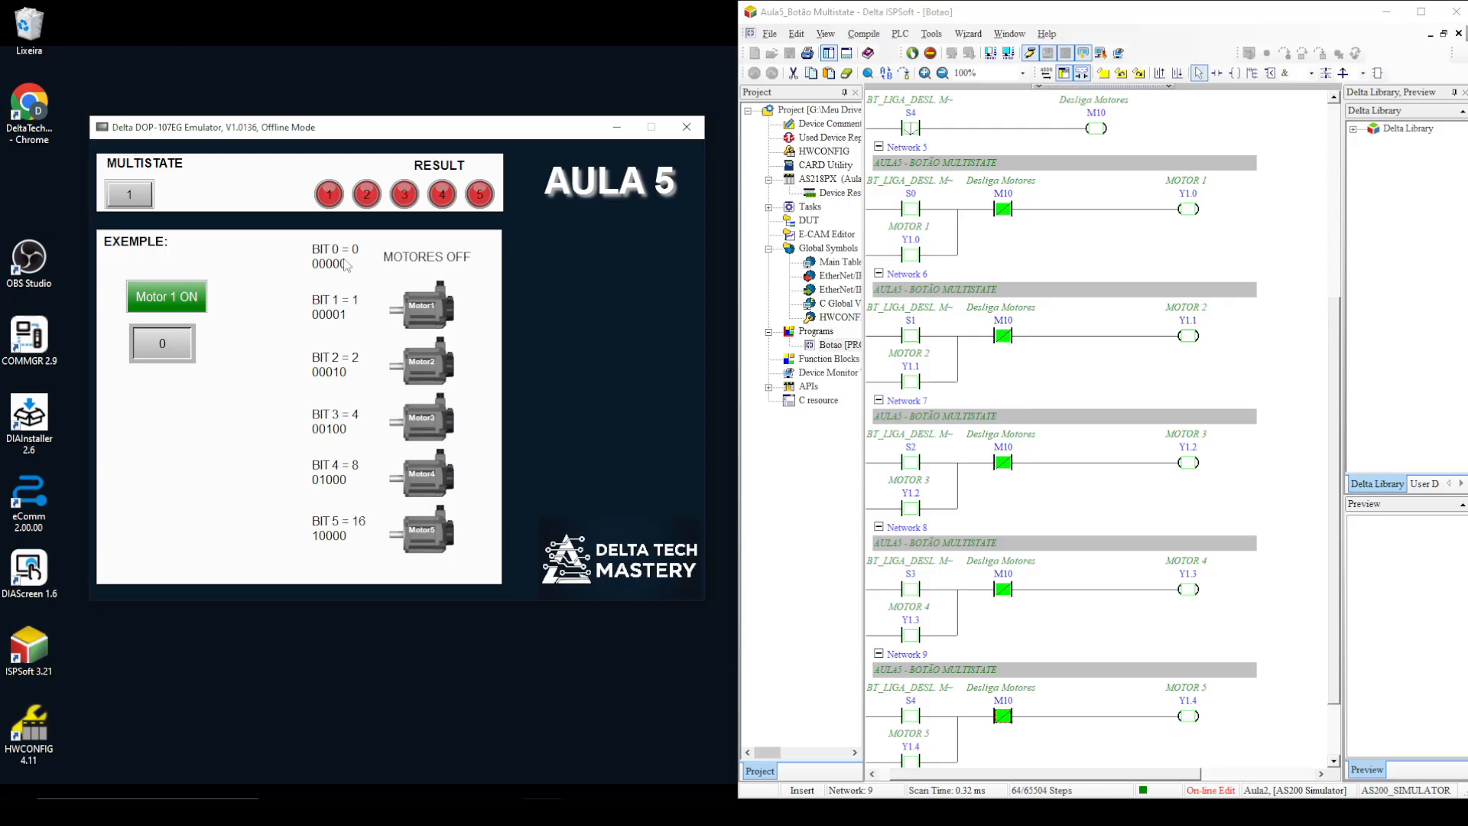
left_click(687, 127)
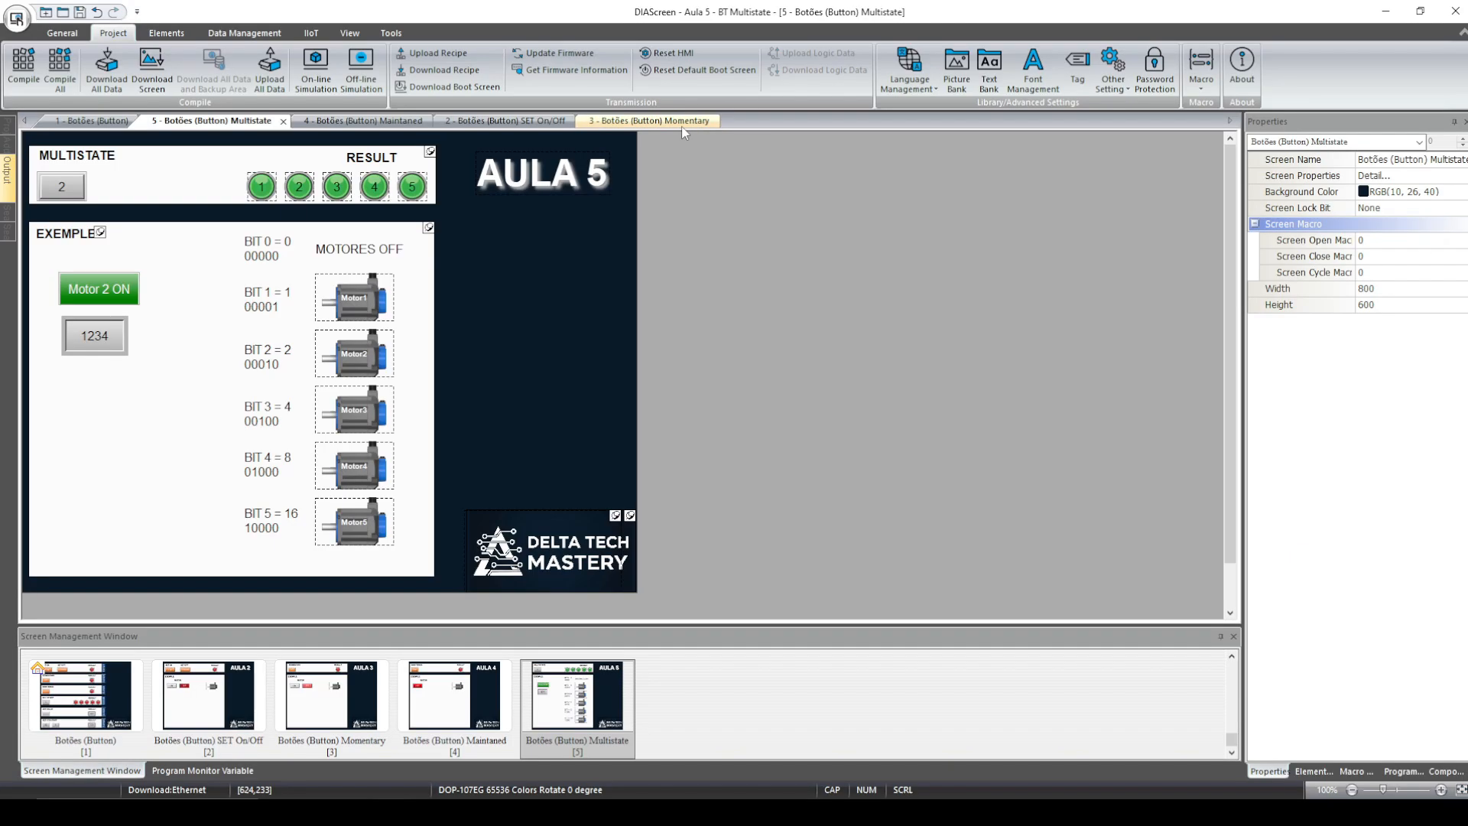
Step: Set the data type of the Motor 2 ON multistate button to LSB
left_click(129, 300)
double_click(128, 302)
left_click(962, 244)
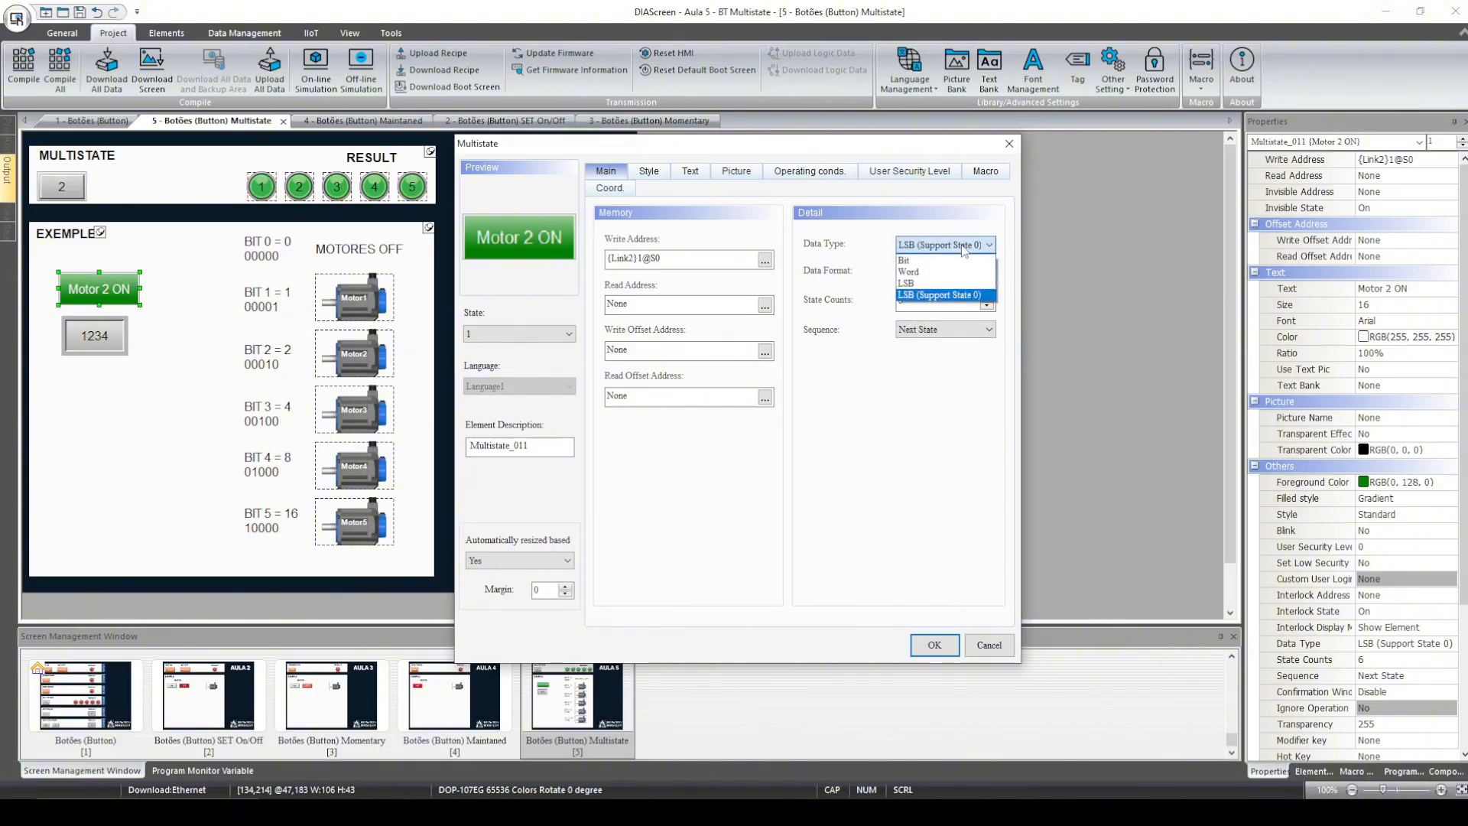
left_click(940, 283)
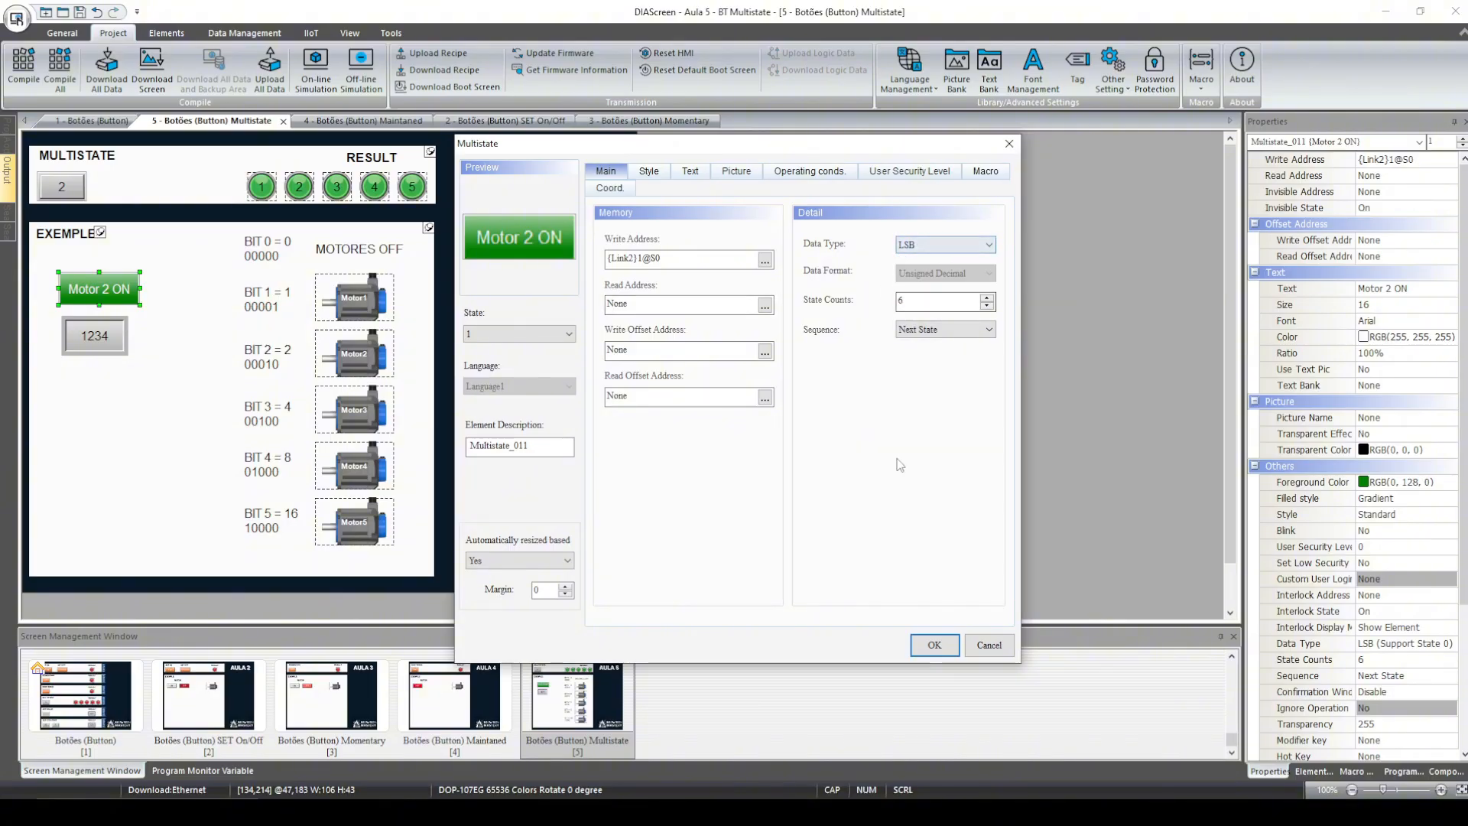
left_click(950, 652)
Step: Rerun the offline simulation and cycle the example button through its LSB states on the Multistate page, checking the displayed values
left_click(361, 71)
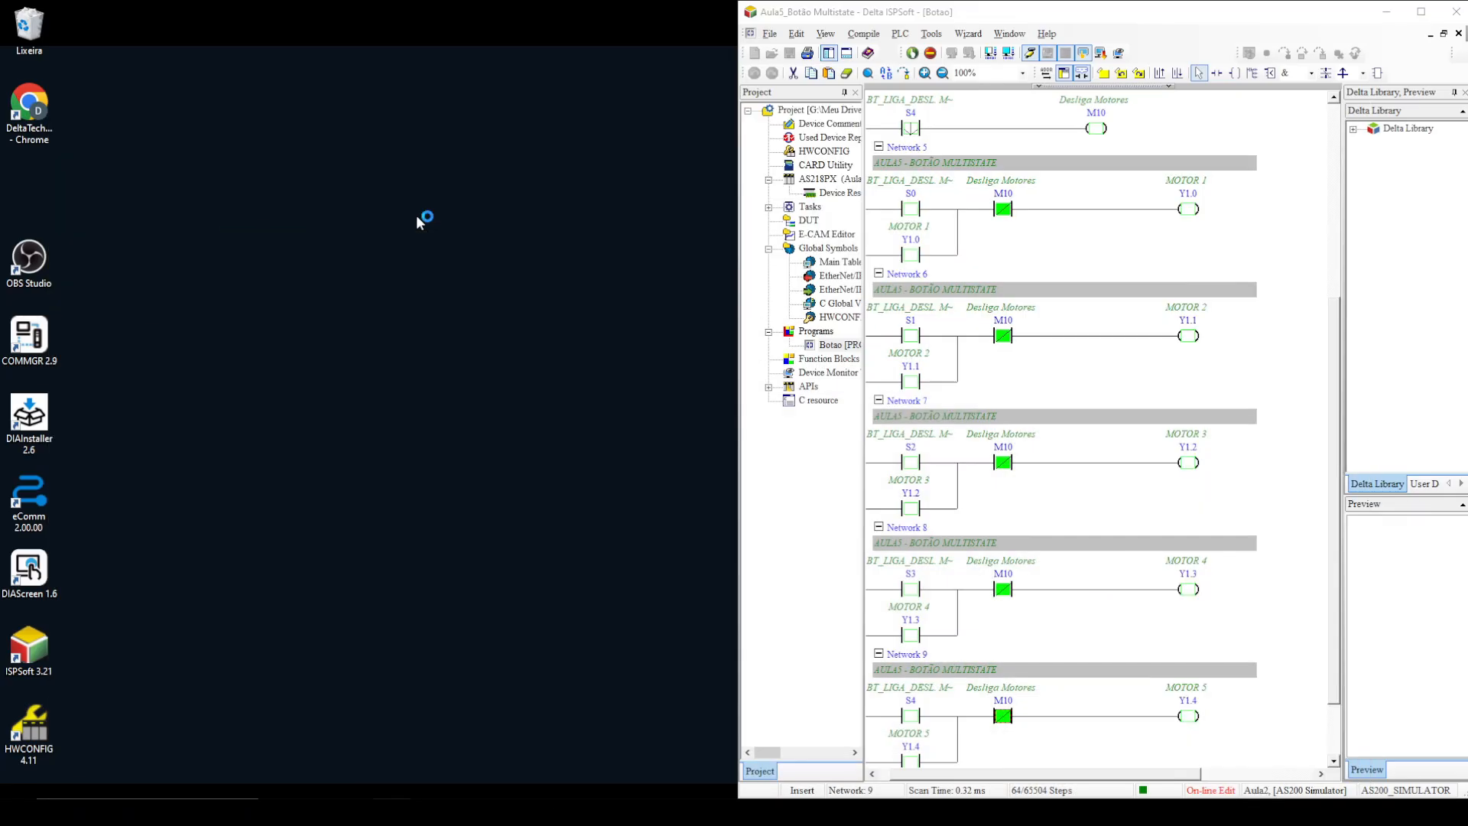
left_click(861, 436)
left_click_drag(748, 157, 372, 162)
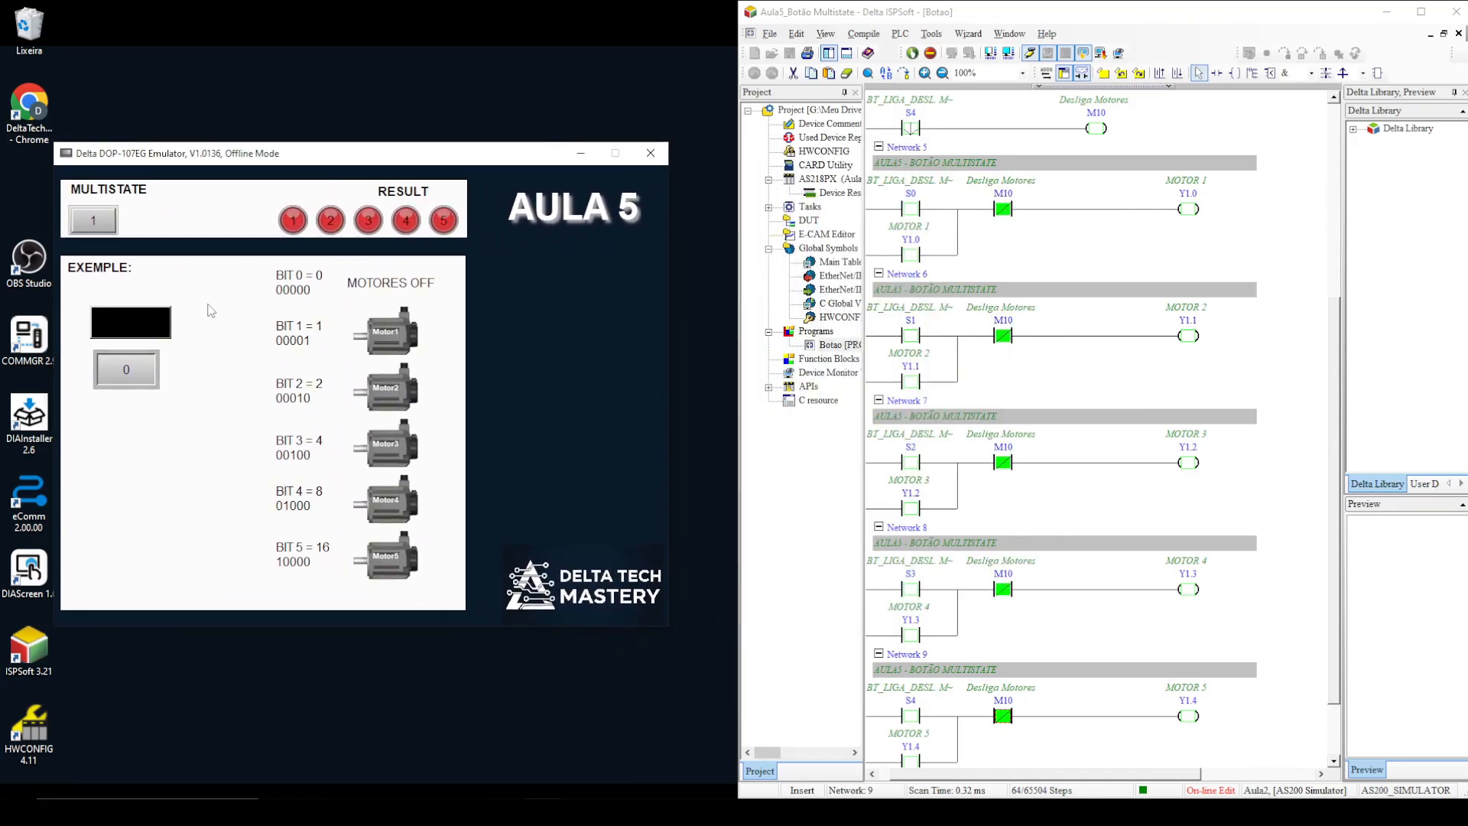
left_click(142, 325)
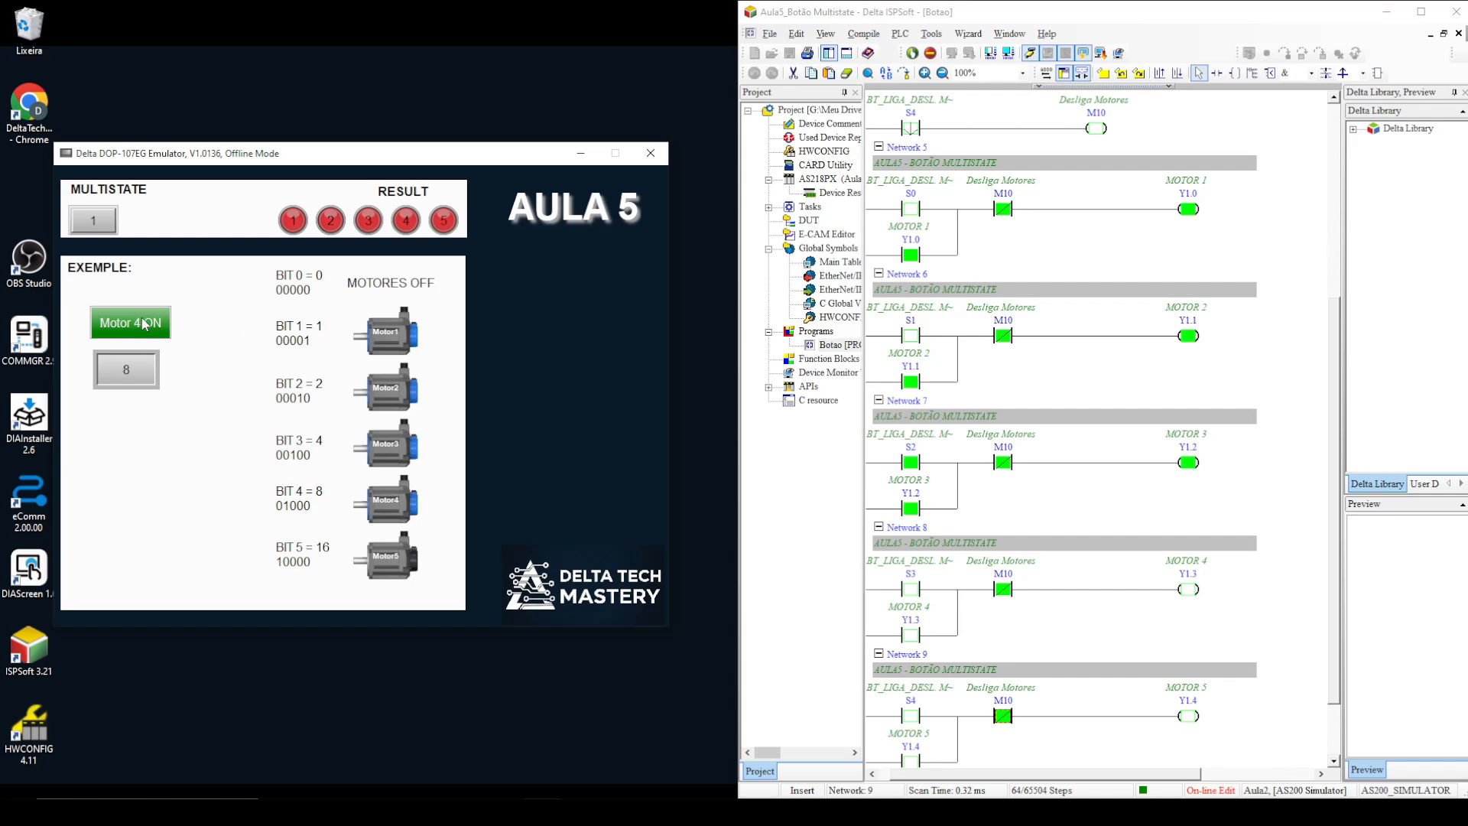
left_click(143, 327)
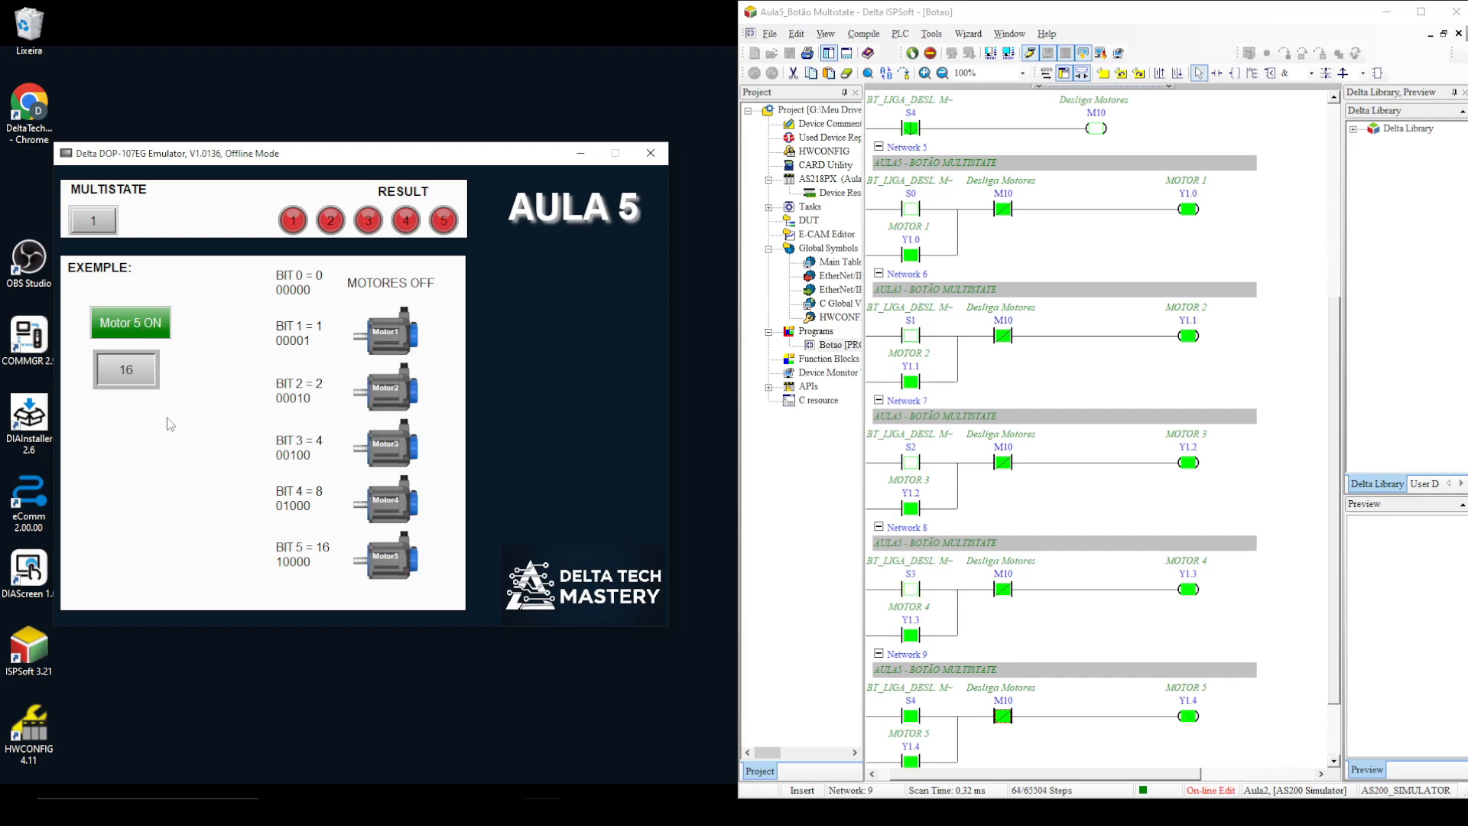
left_click(150, 334)
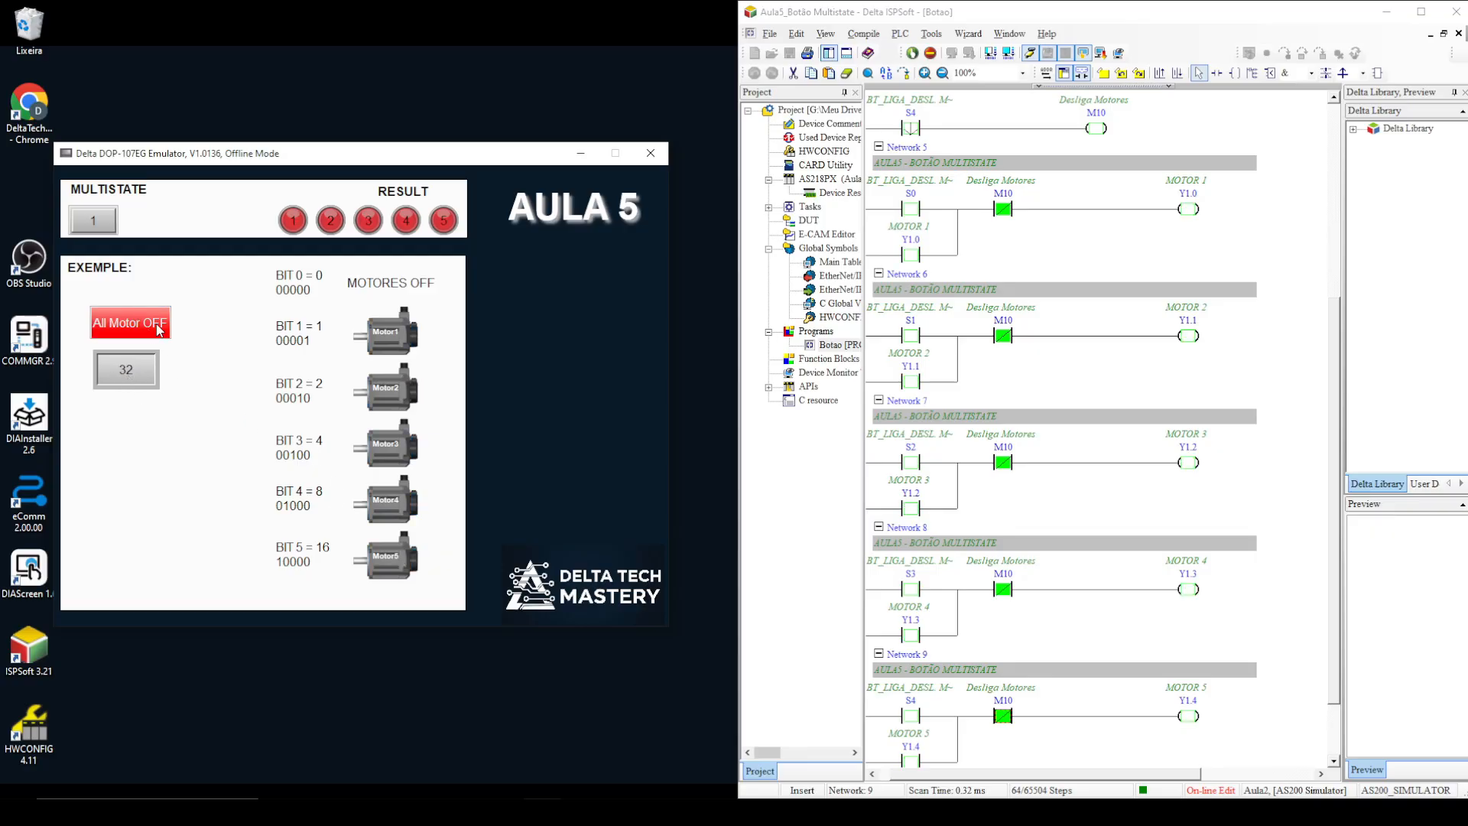
left_click(159, 330)
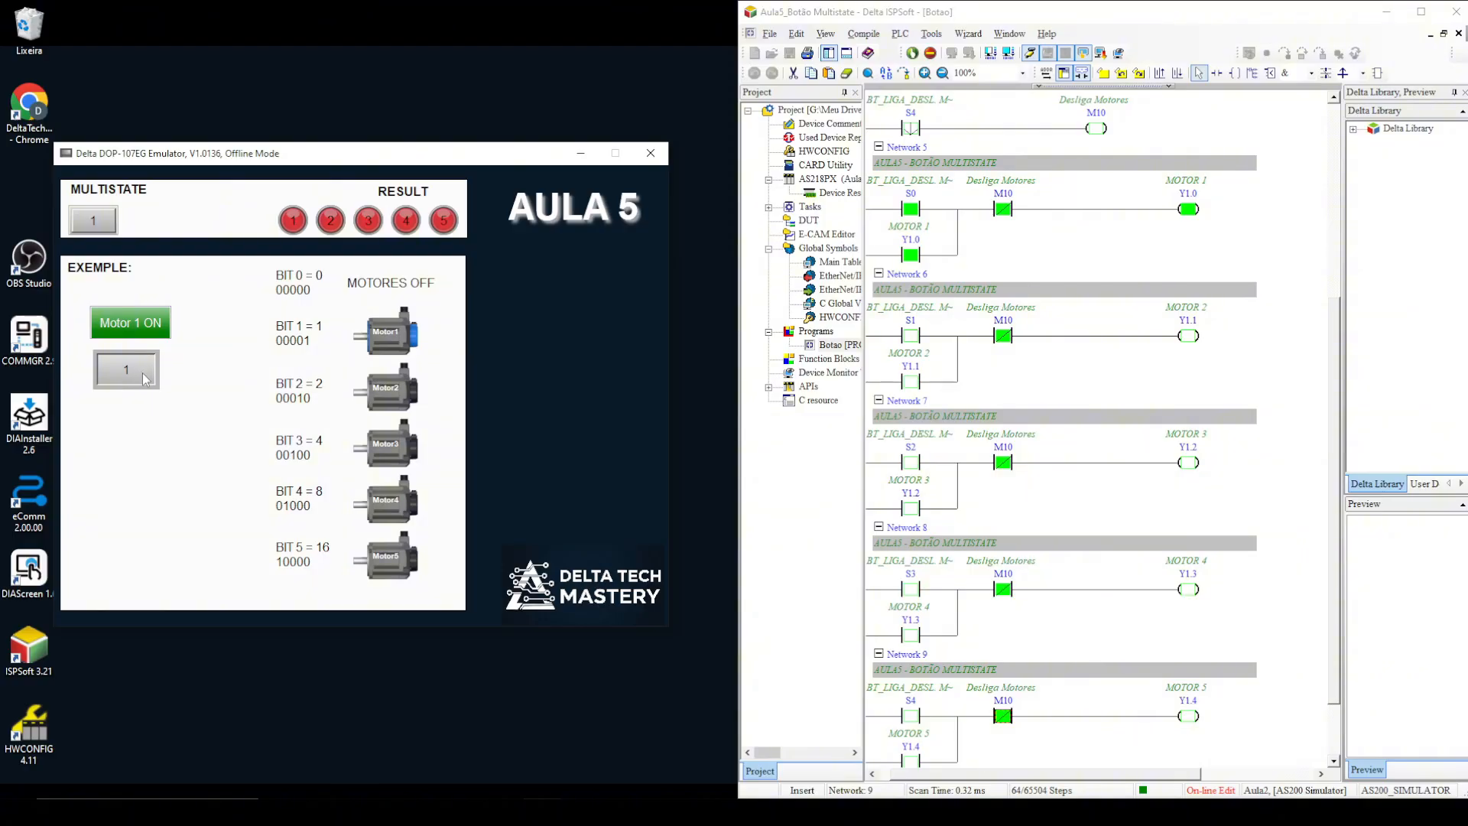
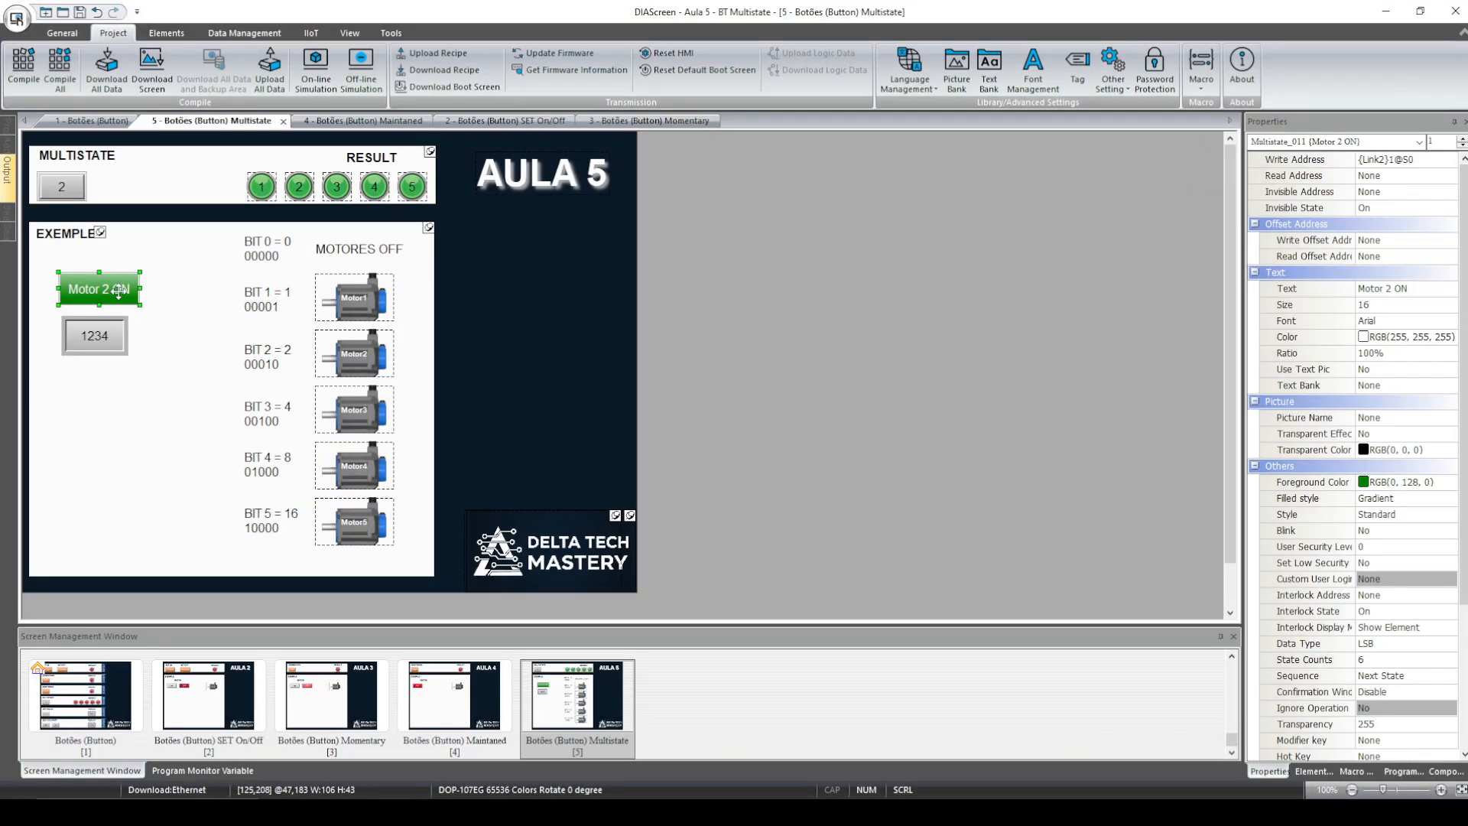
Step: Set the data type of the Motor 2 ON multistate button to Word
double_click(118, 291)
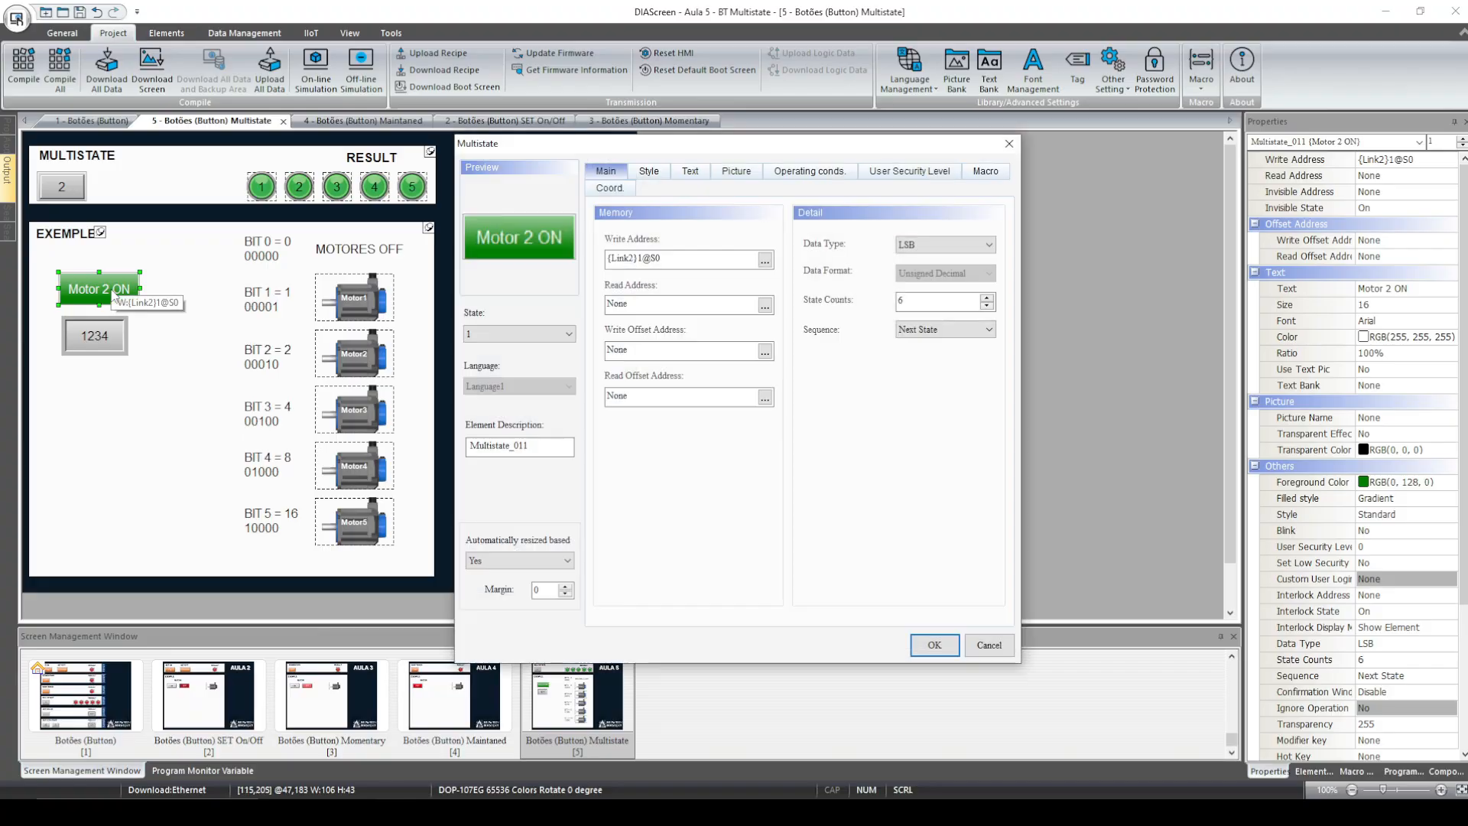
left_click(945, 245)
left_click(907, 272)
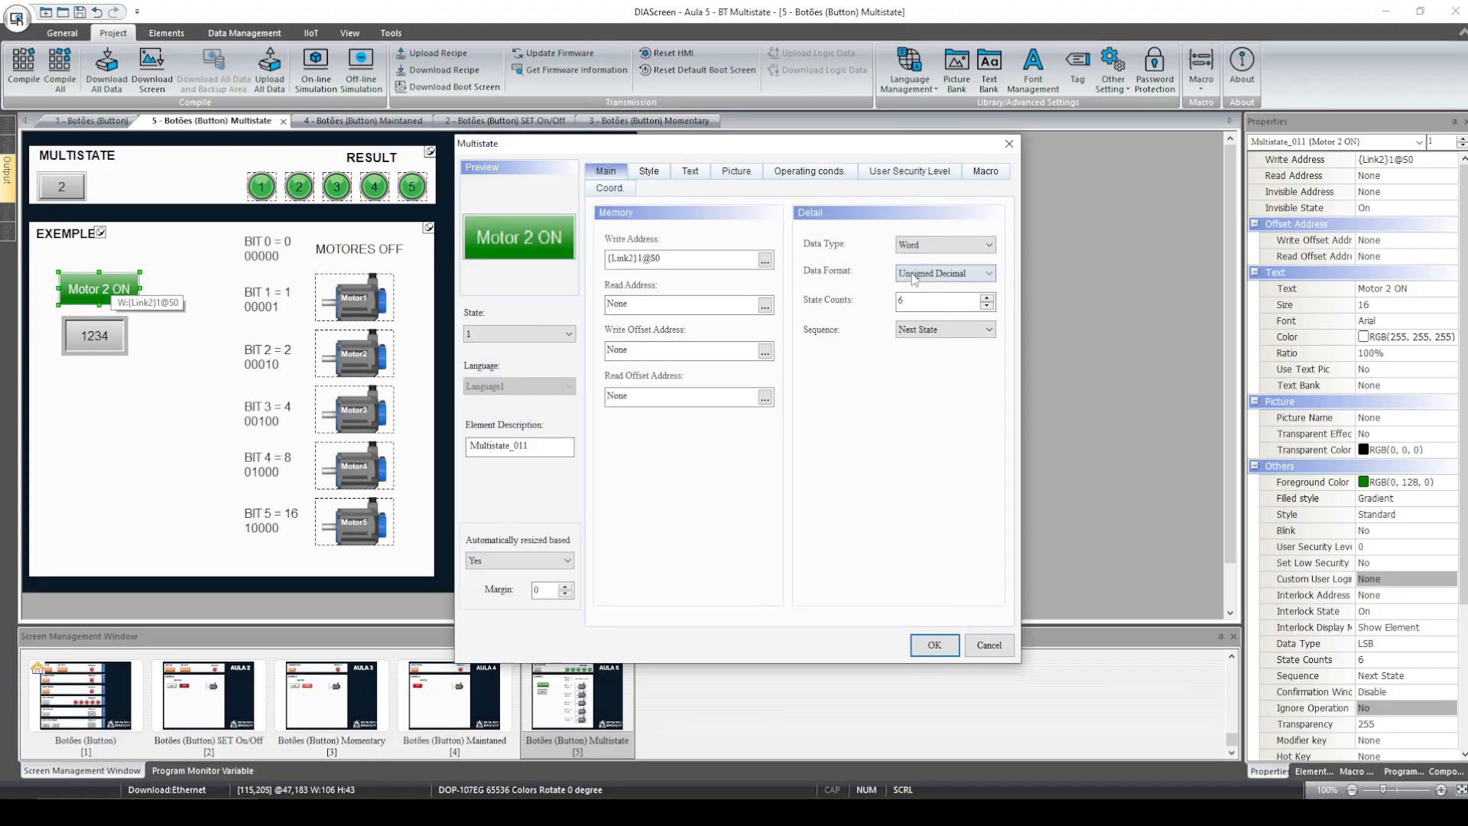
left_click(935, 645)
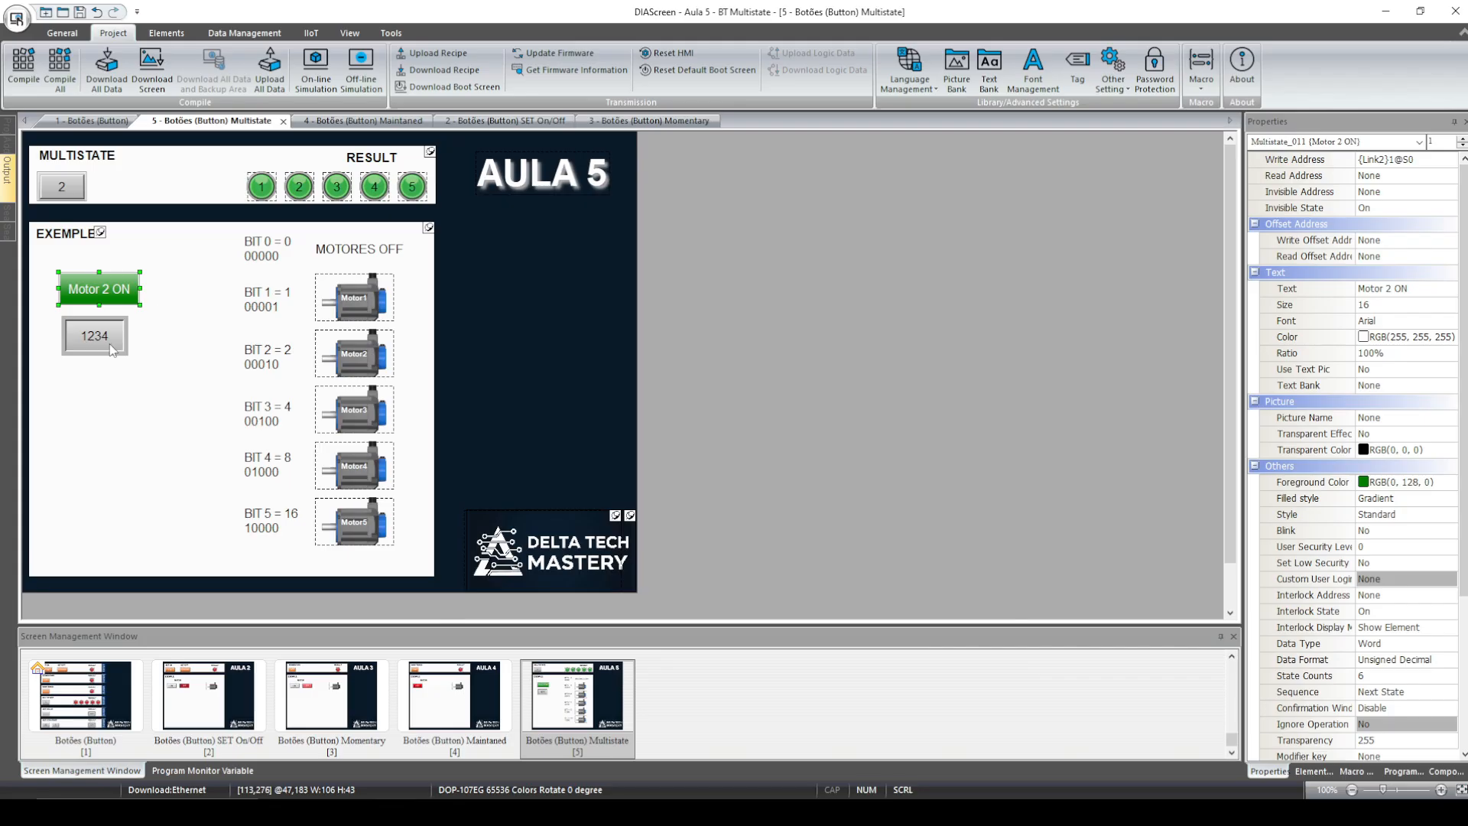
Step: Rerun the offline simulation with the Word setting, move the emulator beside the ladder, and open the Multistate example page
left_click(360, 82)
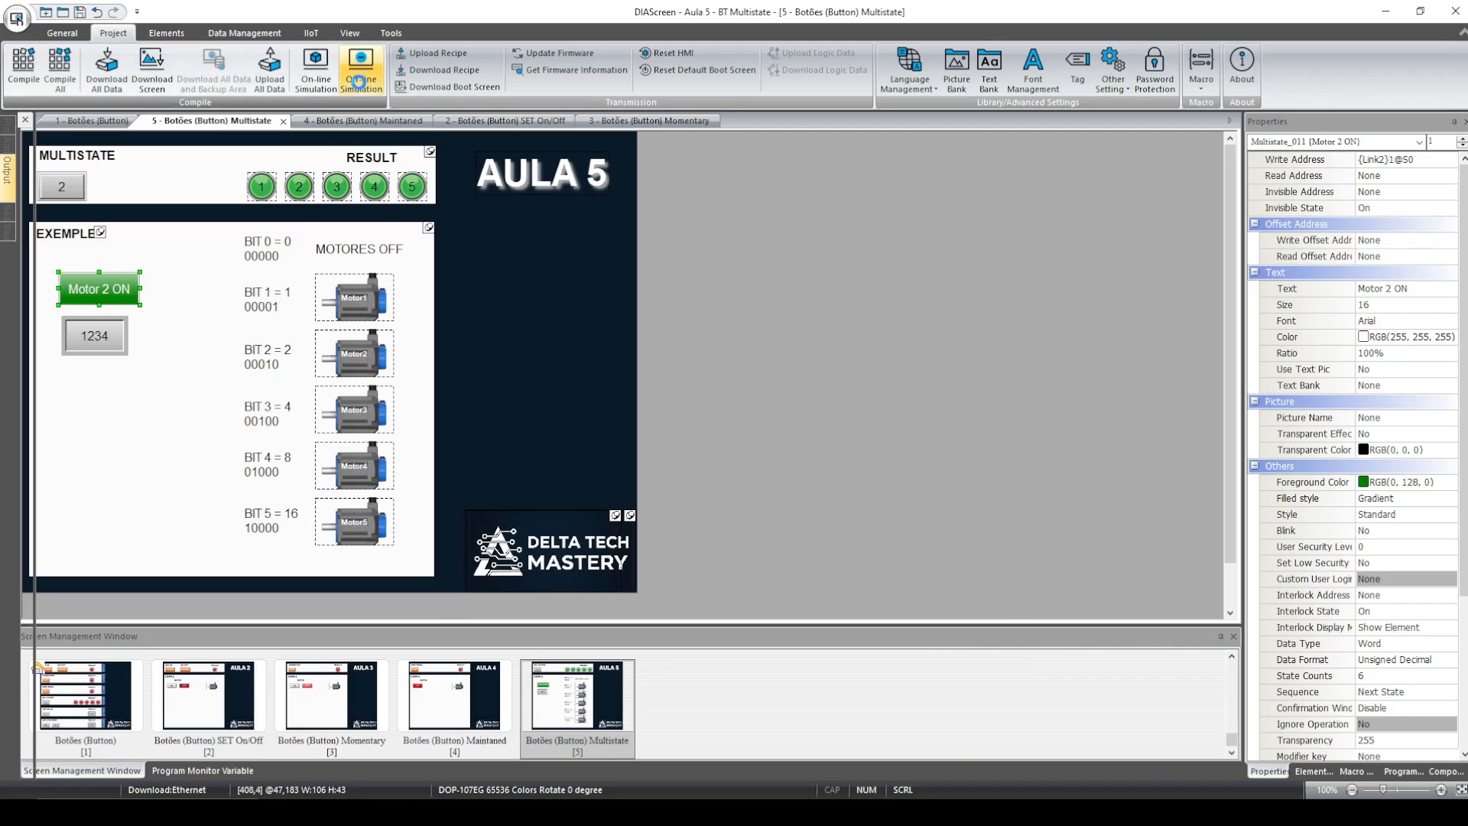
left_click_drag(817, 161, 419, 149)
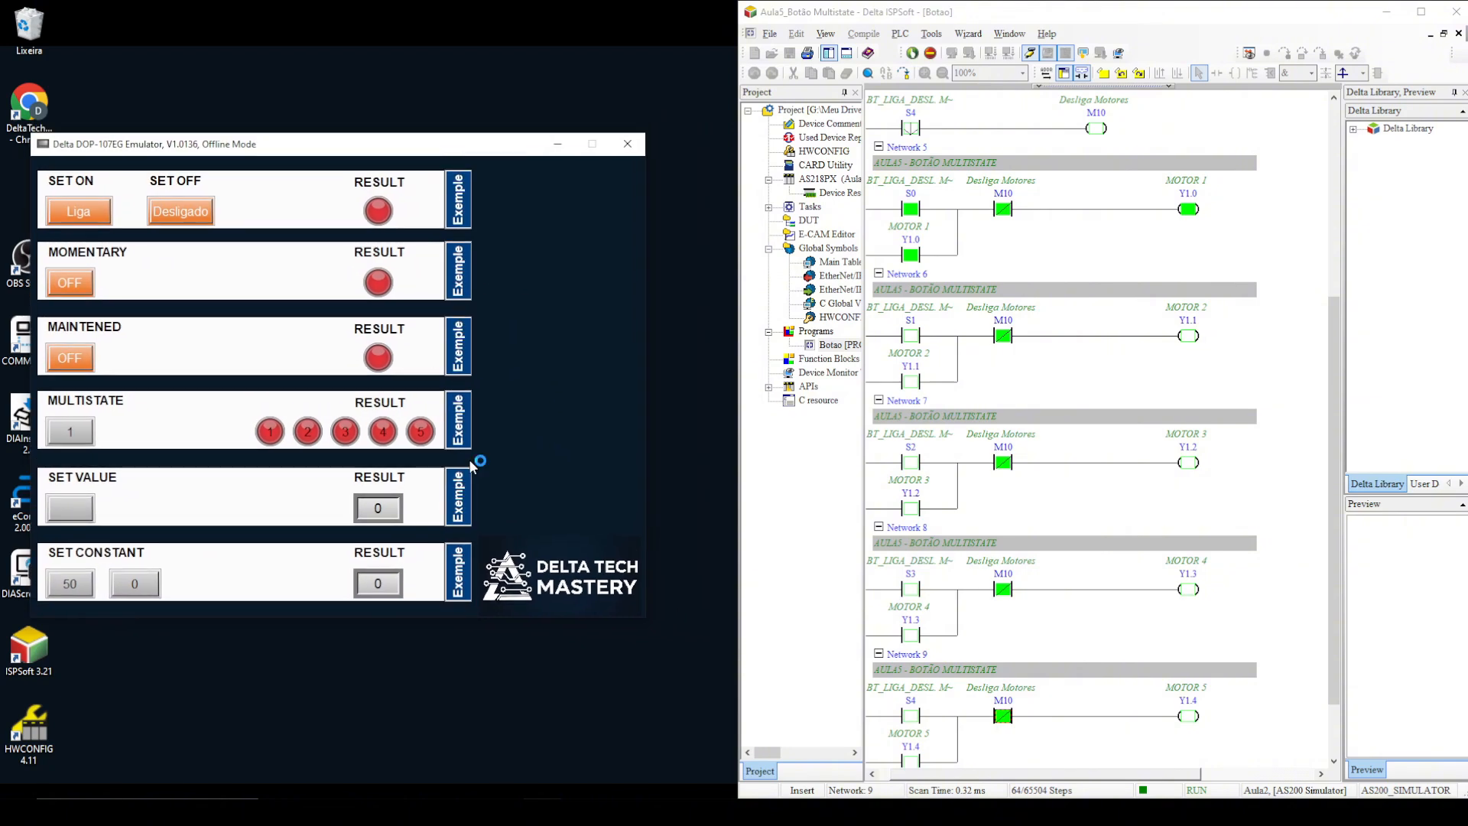
left_click(464, 428)
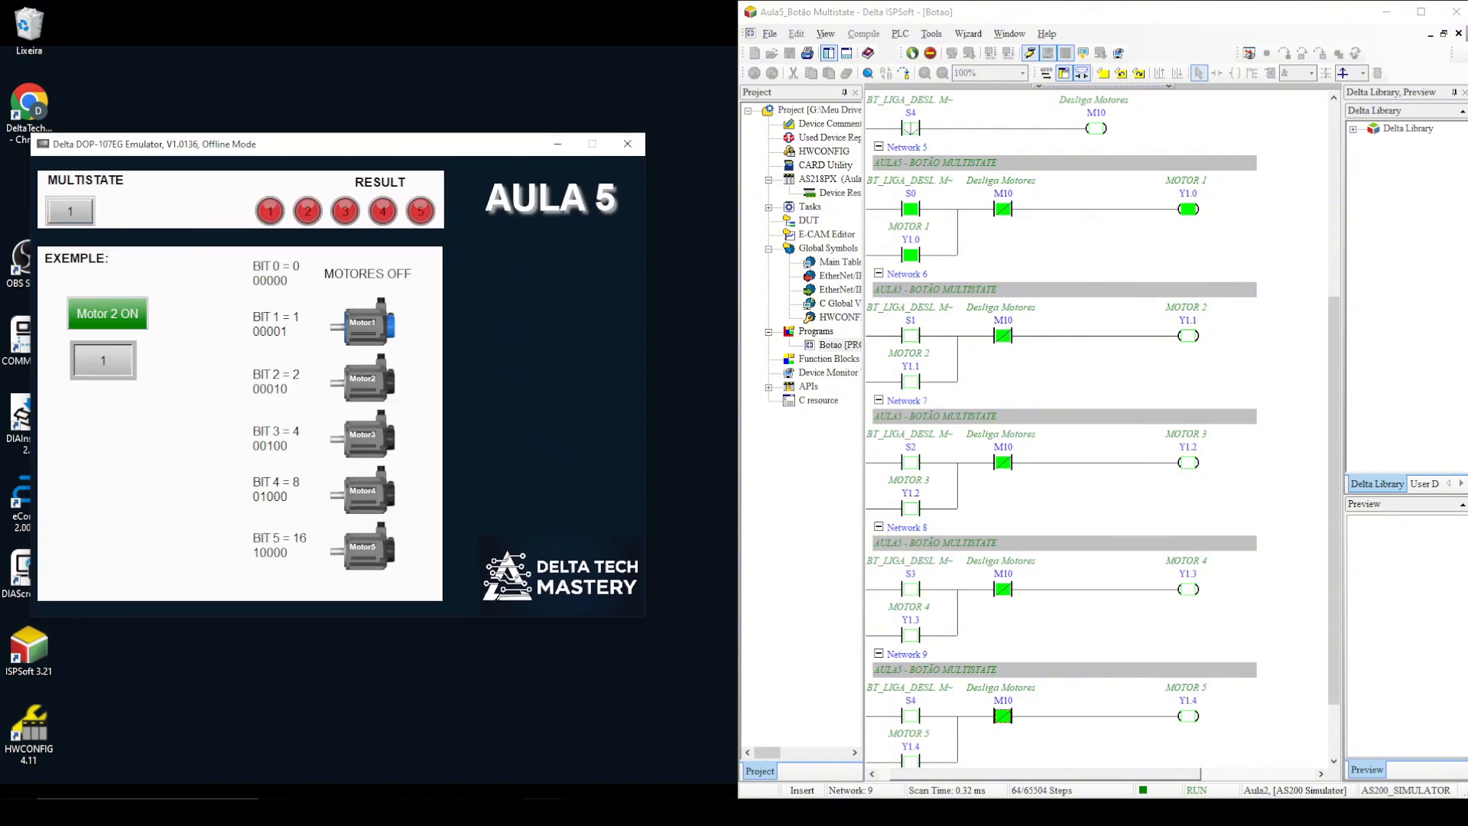
Step: Open the Windows Calculator, switch it to Programmer mode, and place it next to the emulator
key("super")
type("cal")
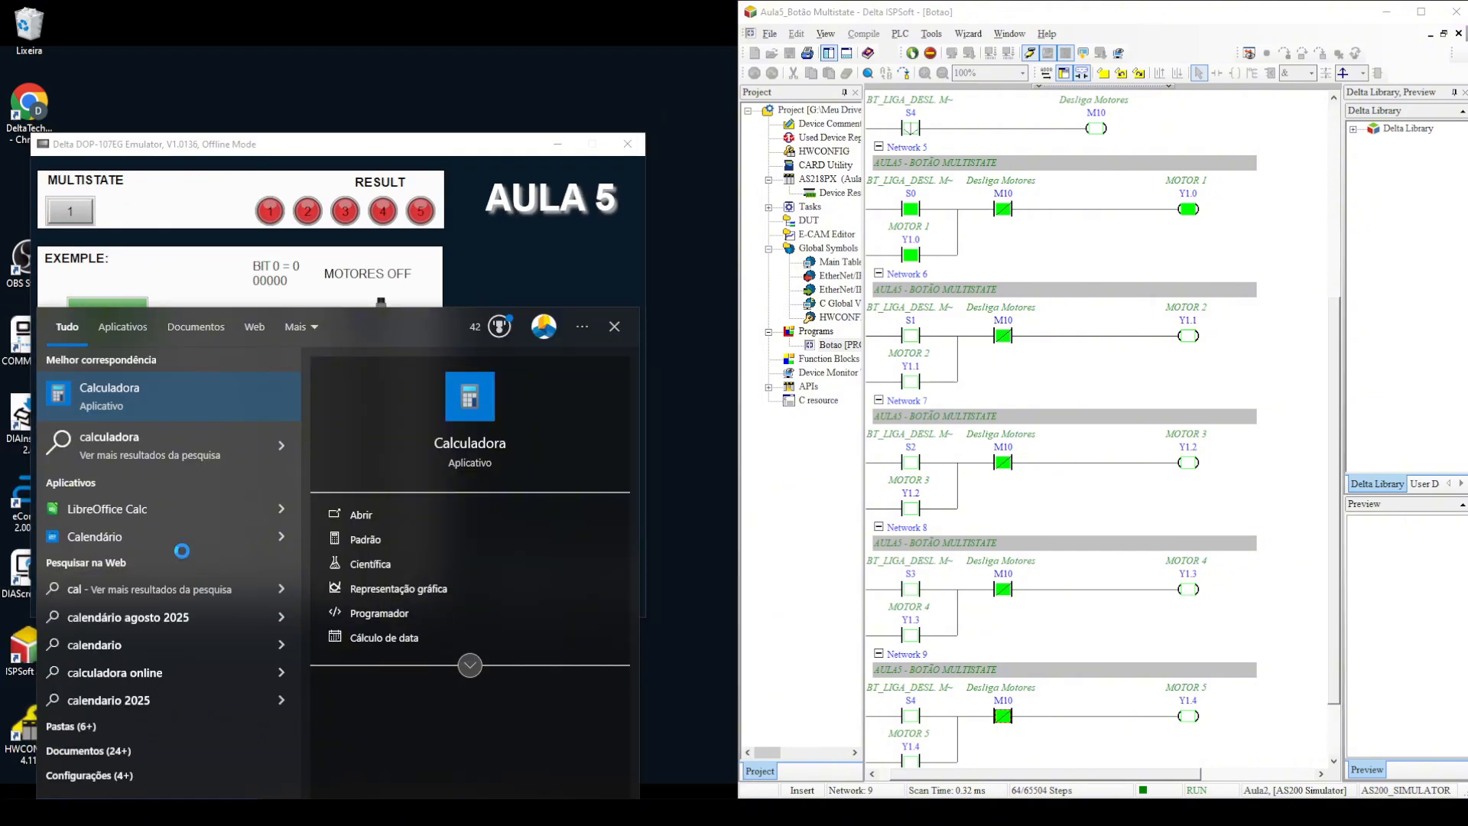
key("Return")
left_click(739, 202)
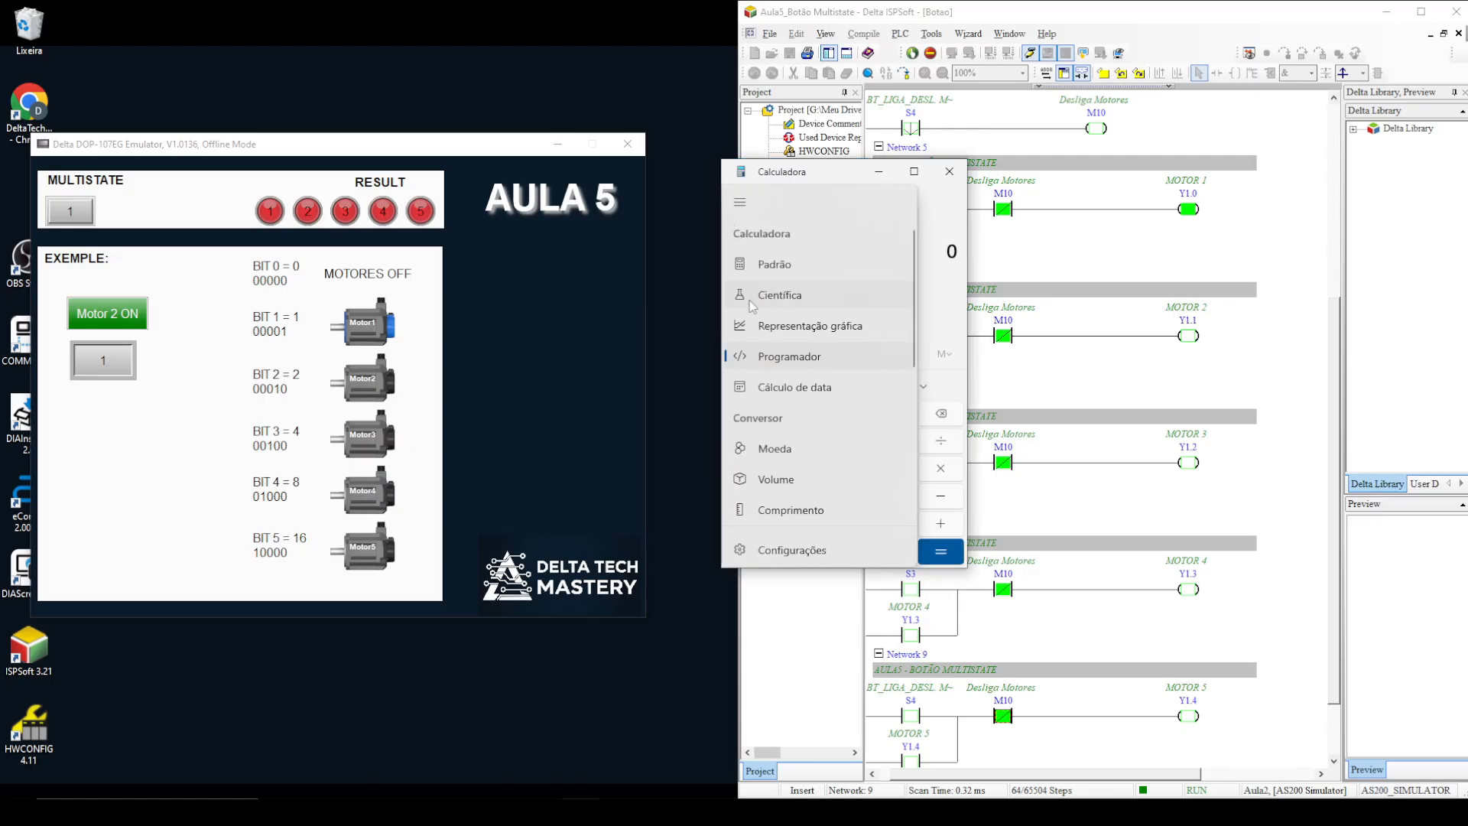
left_click(786, 356)
left_click_drag(830, 174, 589, 272)
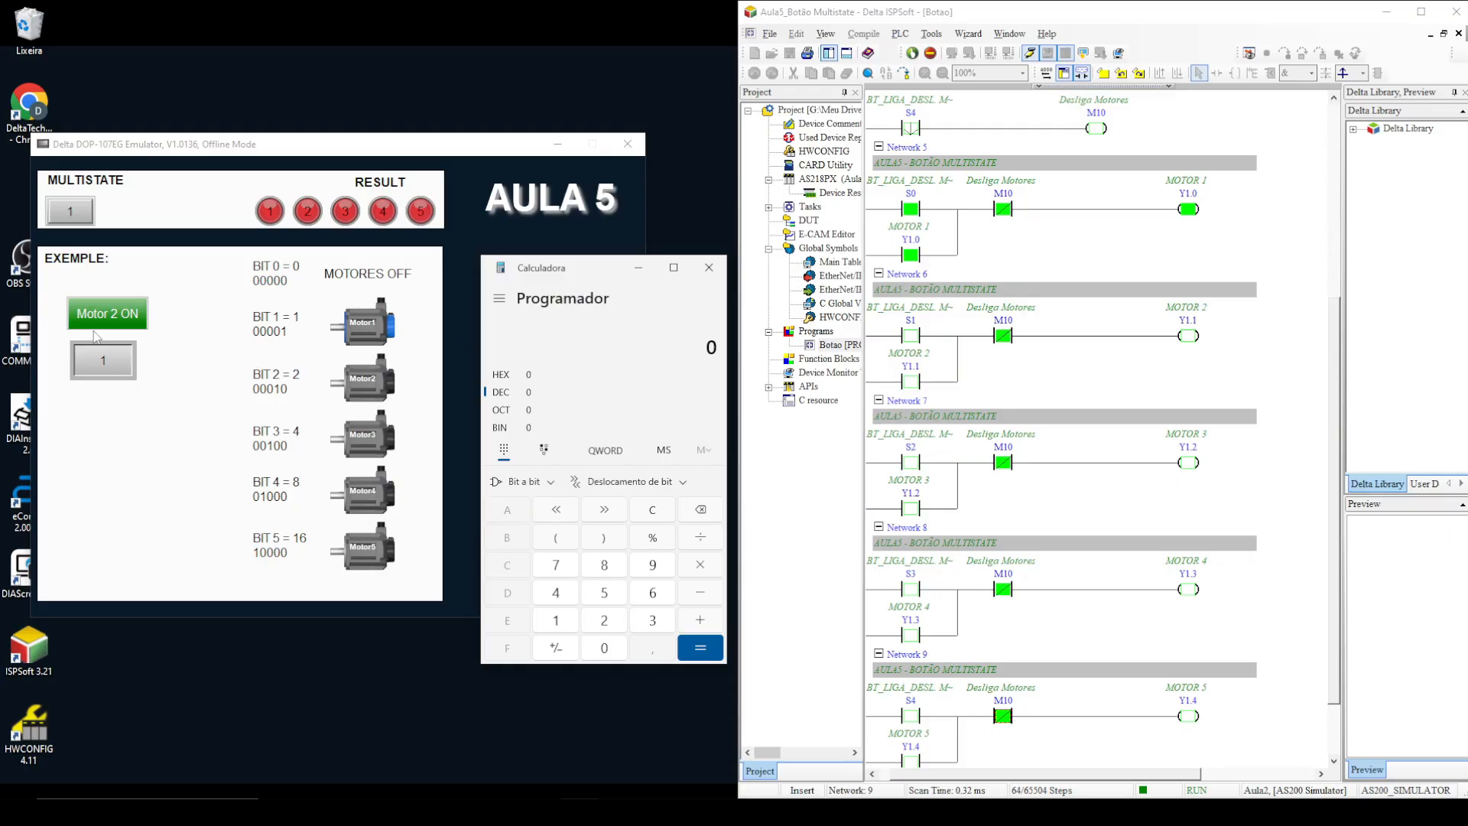
Step: Advance the example button to Motor 3 ON and rearrange the emulator above the calculator beside the ladder program
left_click(106, 364)
left_click(671, 303)
left_click_drag(600, 270, 664, 422)
left_click_drag(477, 147, 474, 52)
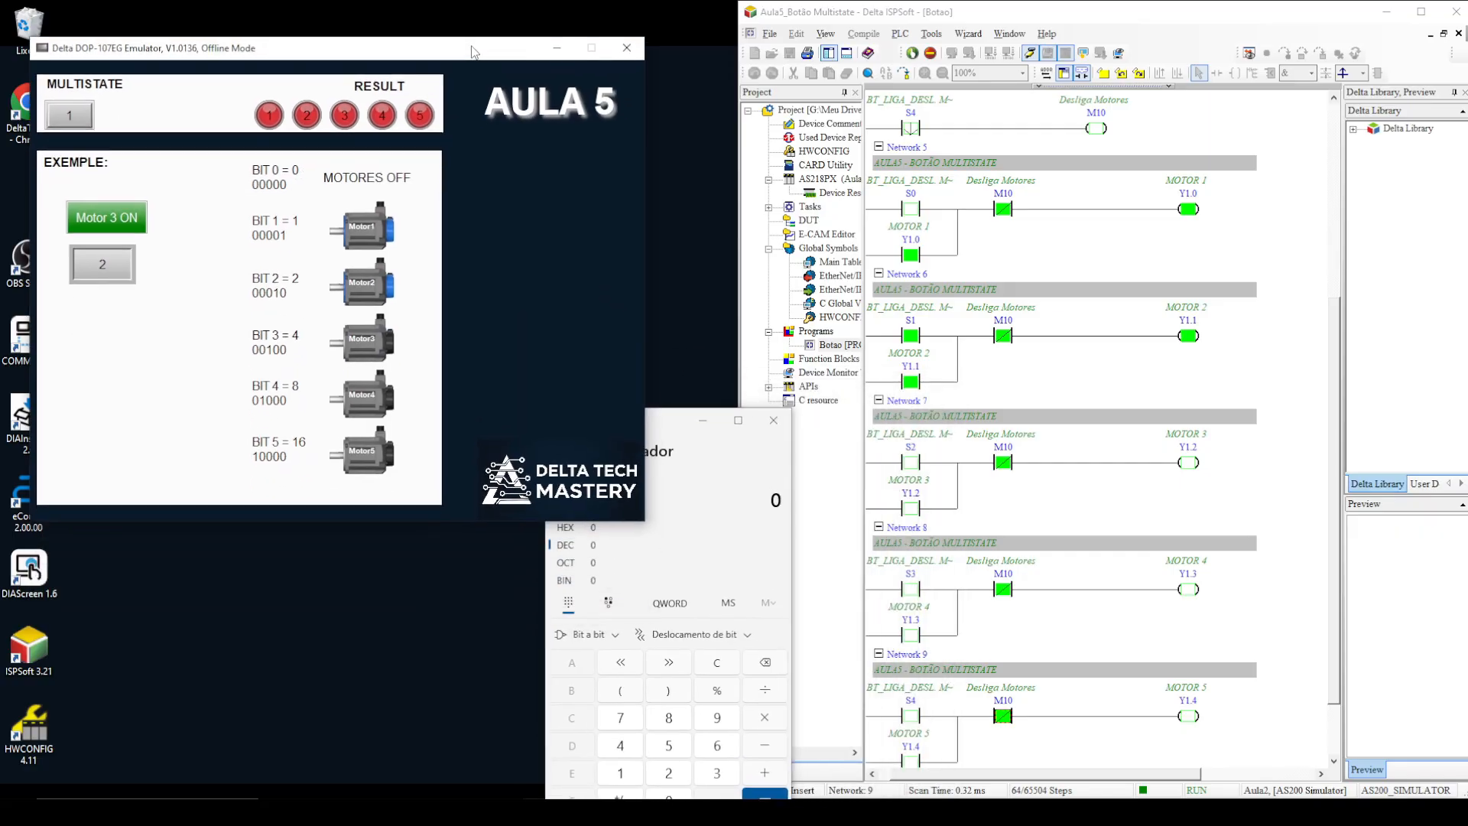
Step: Place the calculator below the emulator, advance the example button to Motor 4 ON, and enter decimal 3 to convert its value to binary
left_click_drag(673, 429, 604, 404)
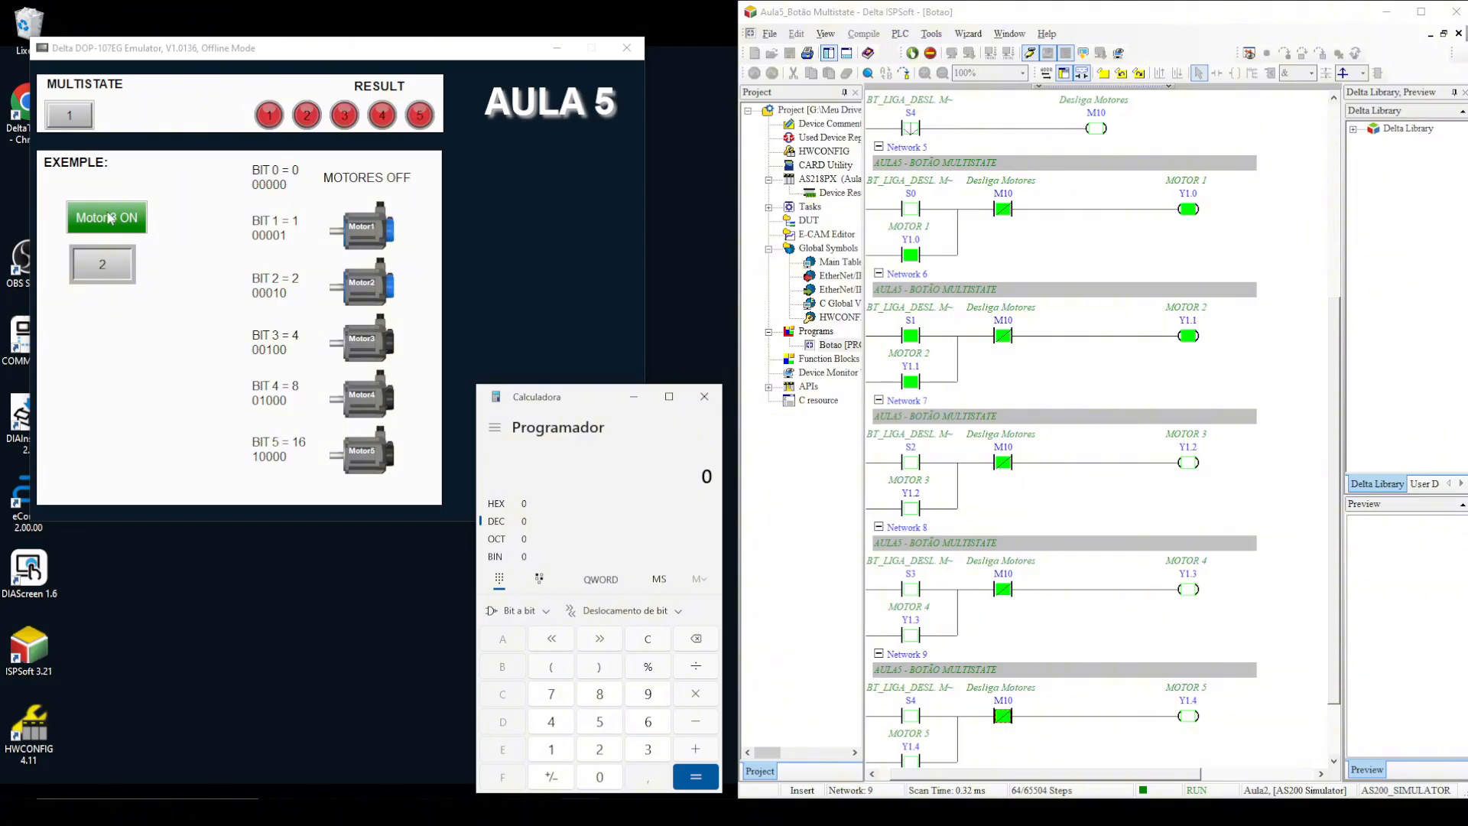
left_click(114, 221)
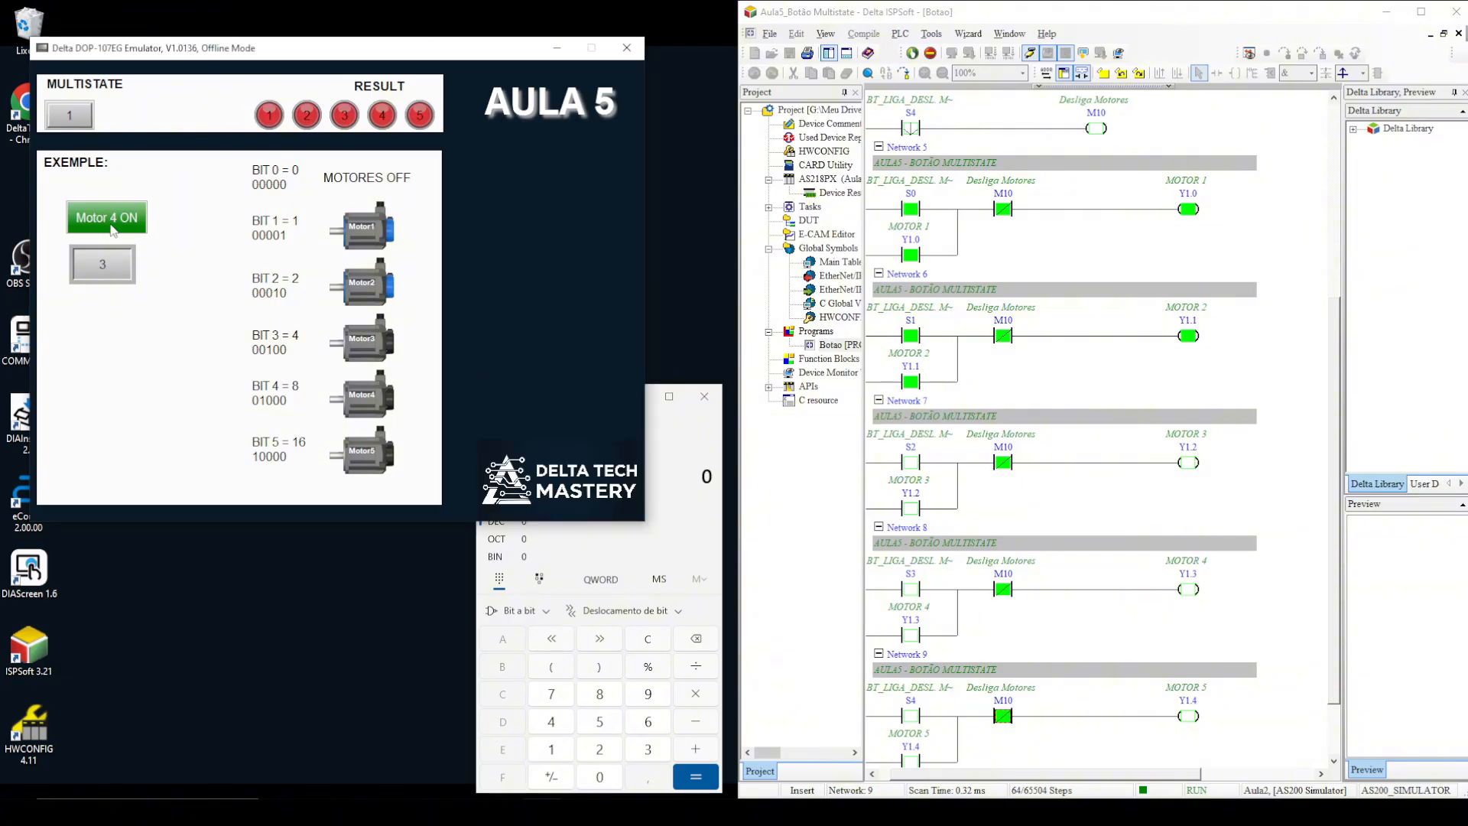
left_click(686, 436)
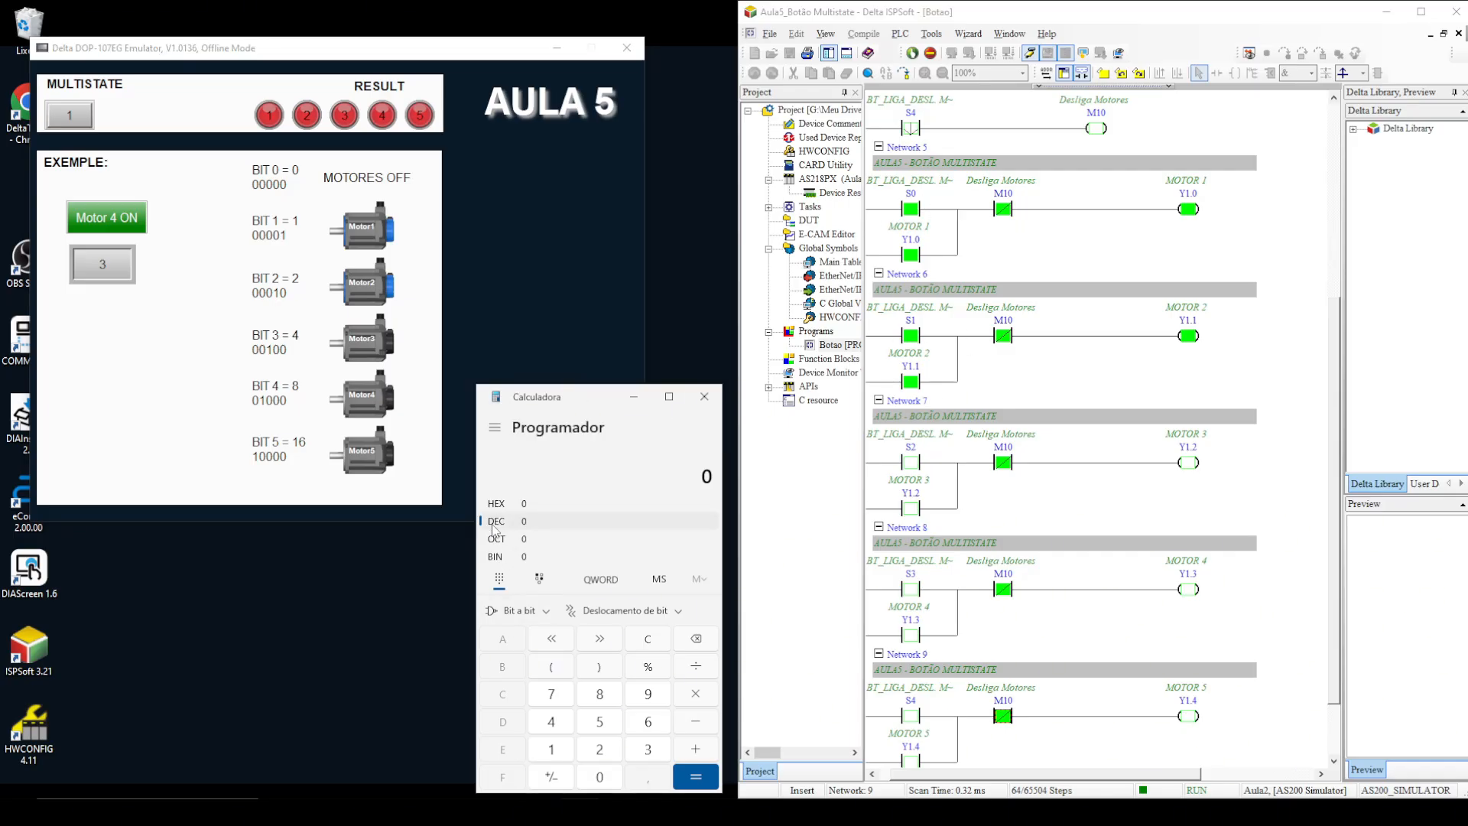
type("3")
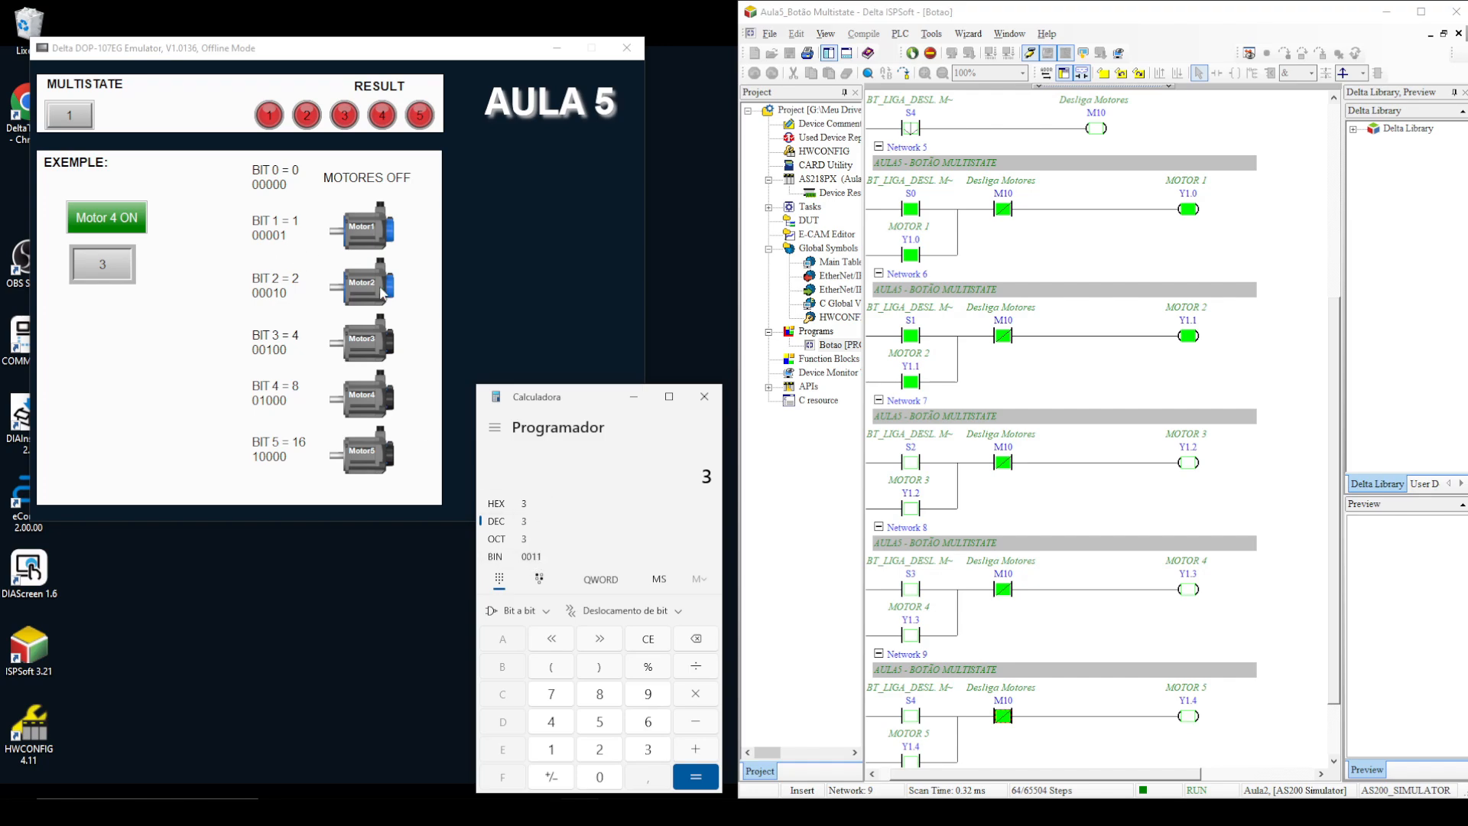
Step: Advance the example button to Motor 5 ON and enter decimal 4 in the calculator for its binary equivalent
left_click(124, 216)
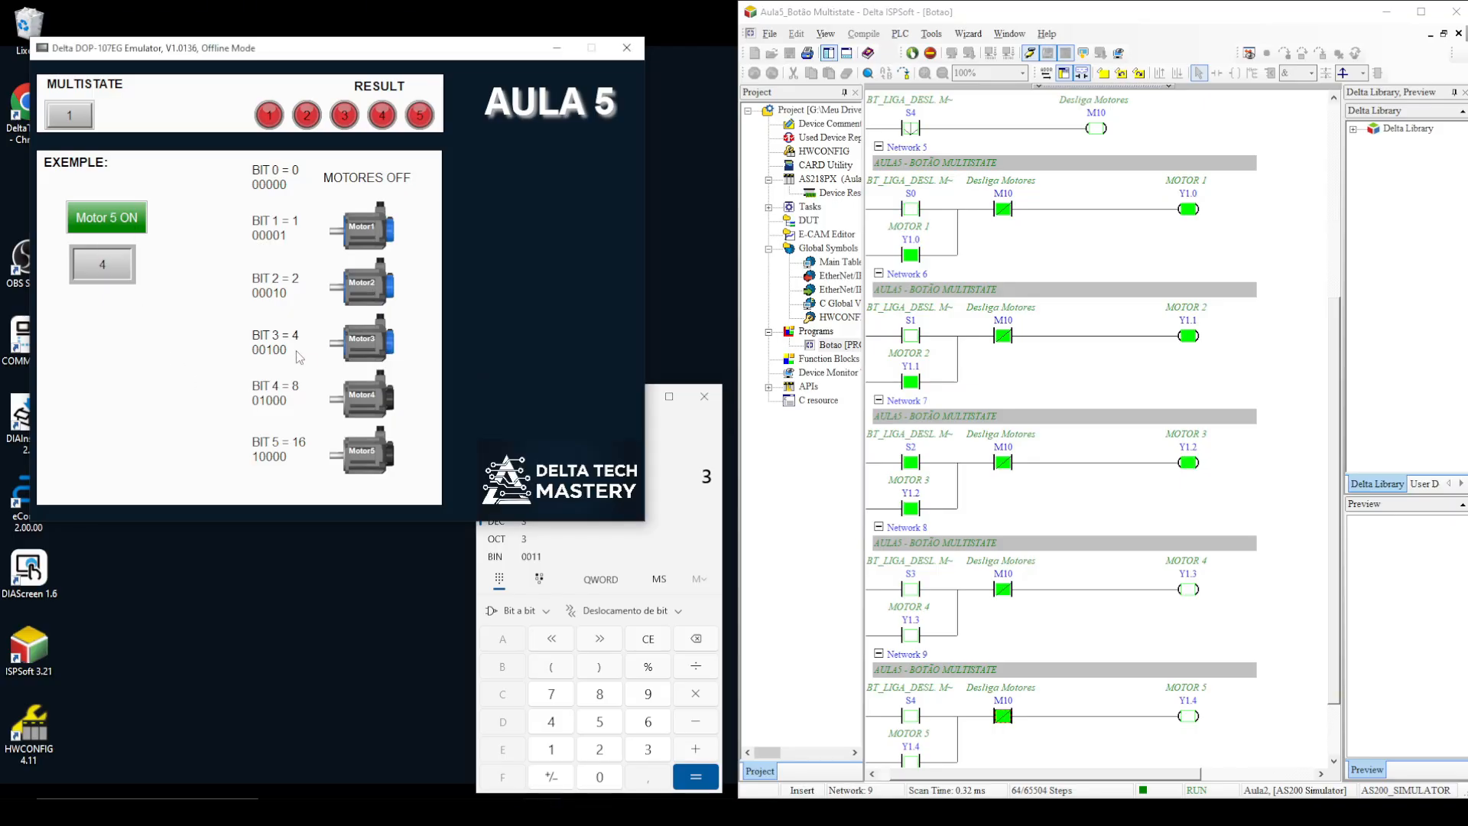
left_click(649, 520)
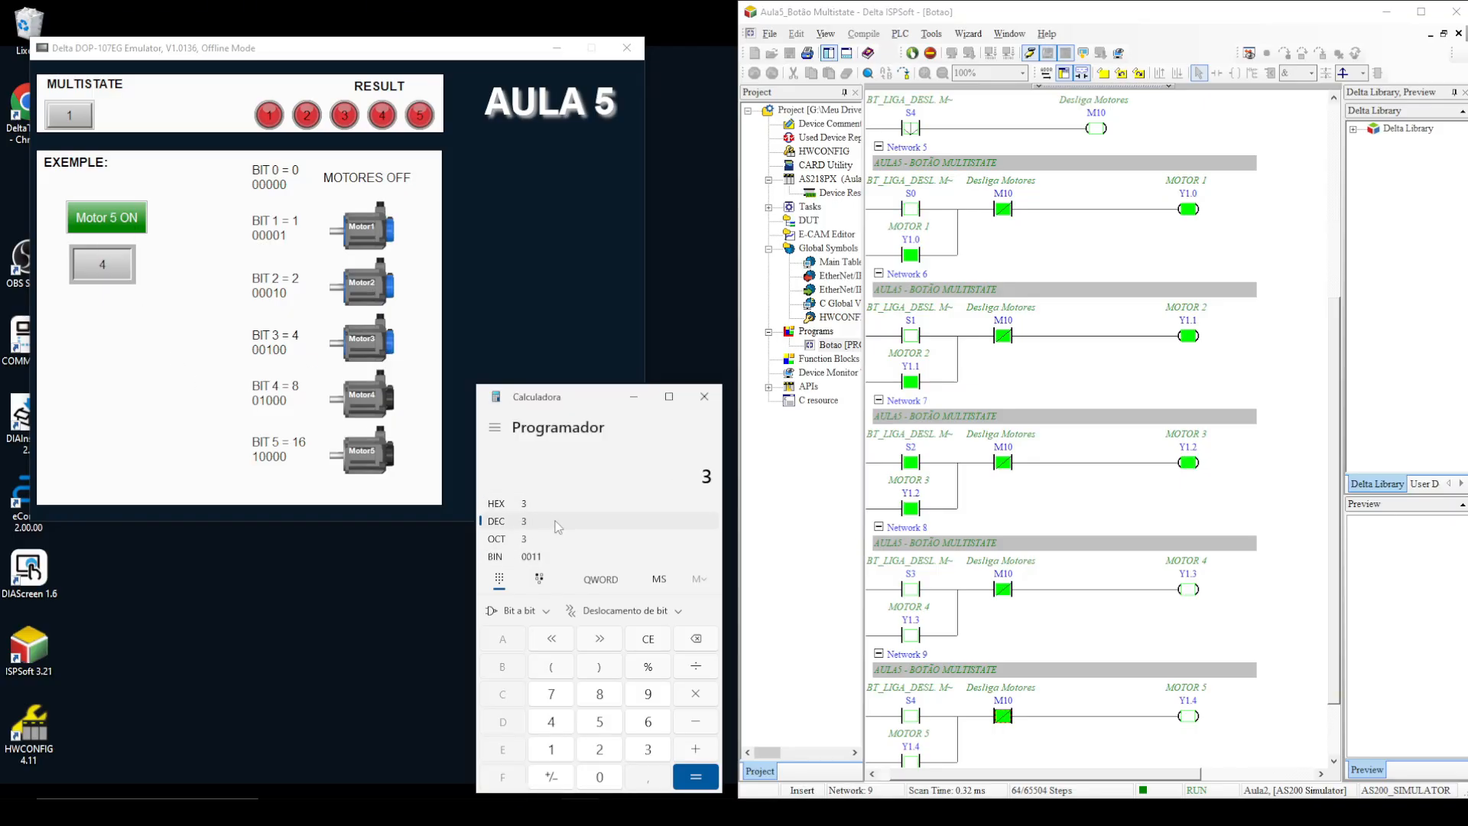
left_click(552, 720)
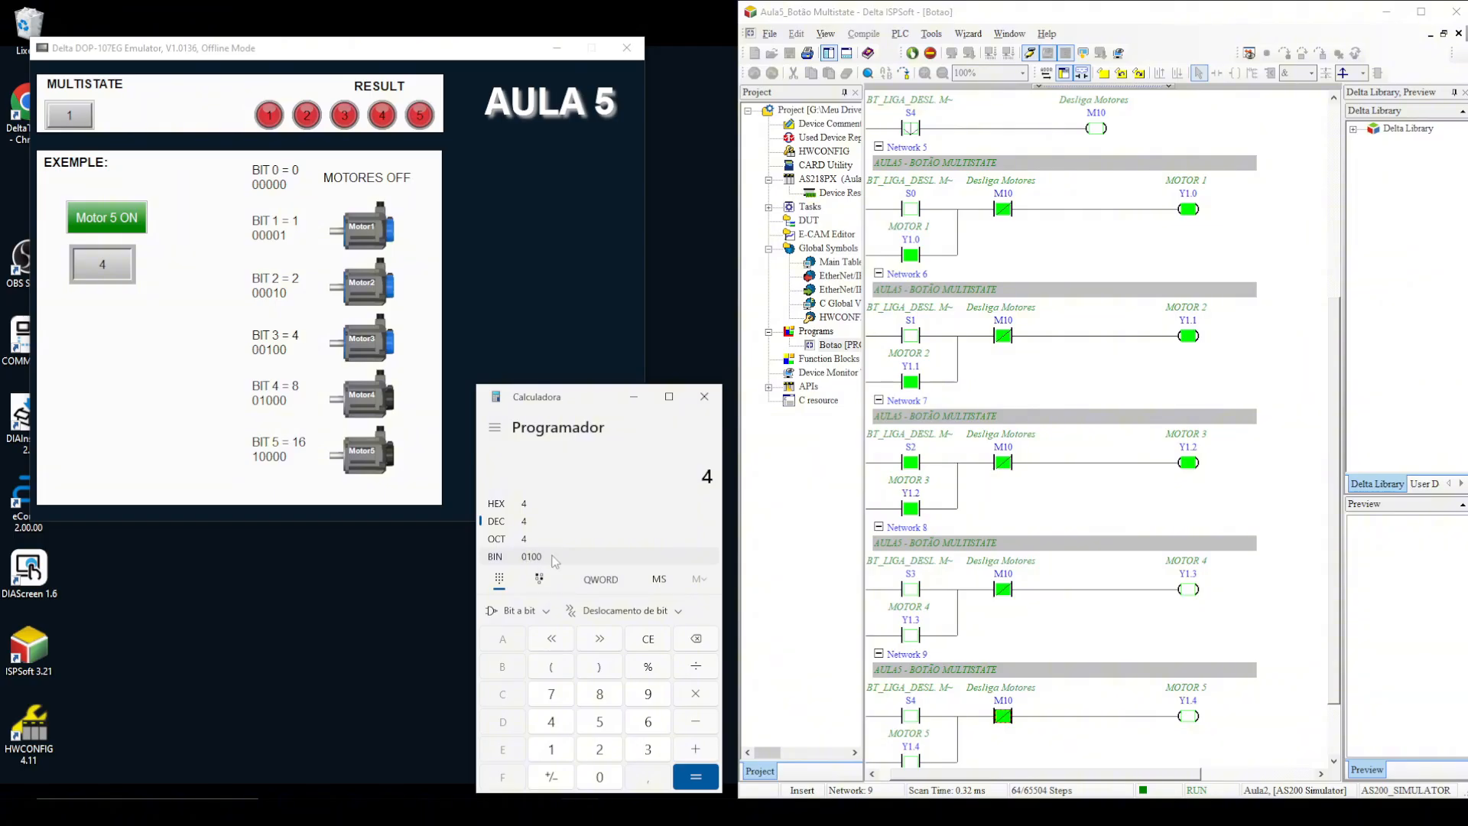
Step: Advance the example button to All Motor OFF, clear the calculator, and enter decimal 5 to convert it to binary
left_click(127, 228)
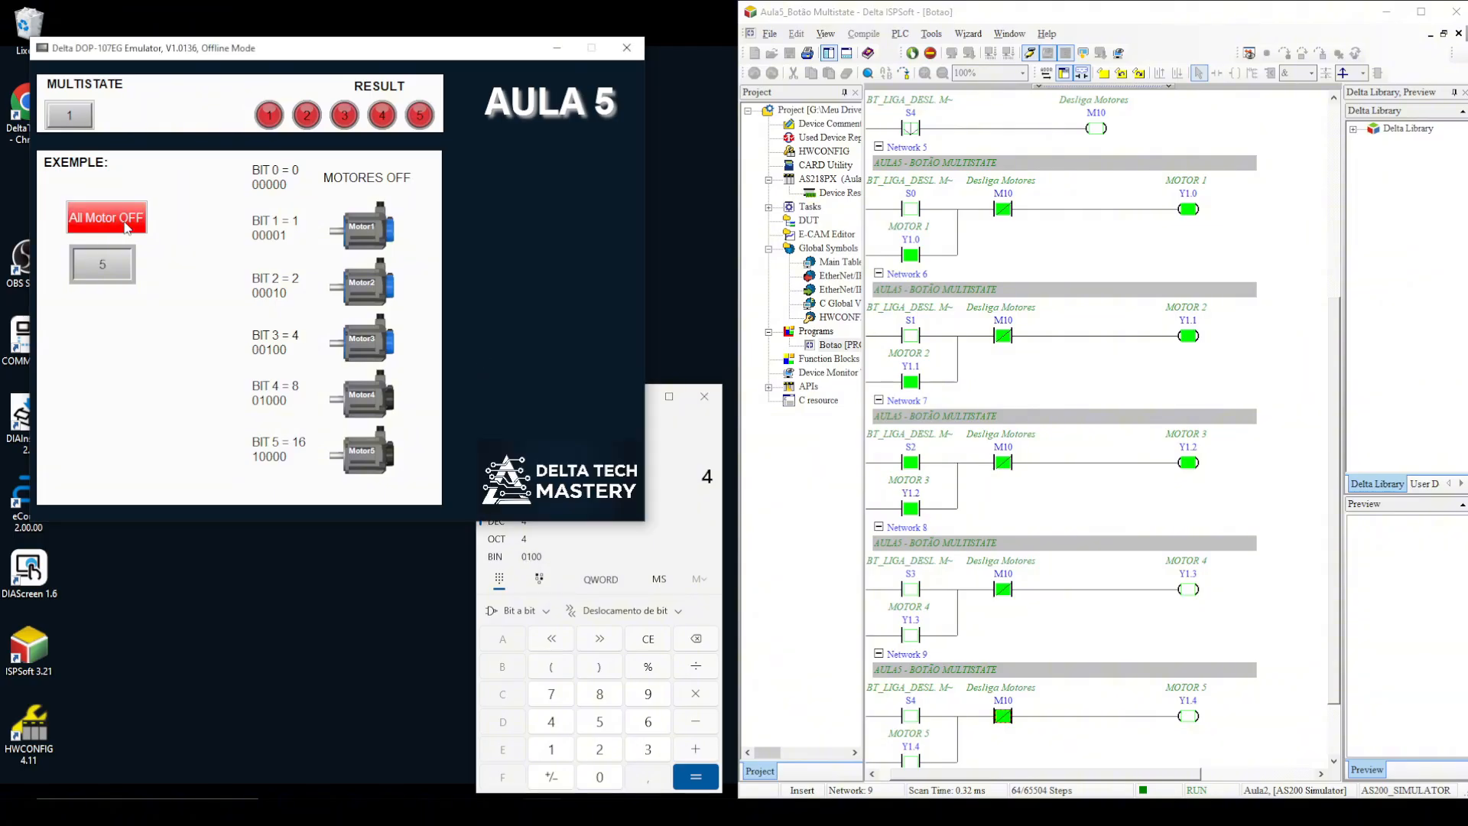
left_click(694, 464)
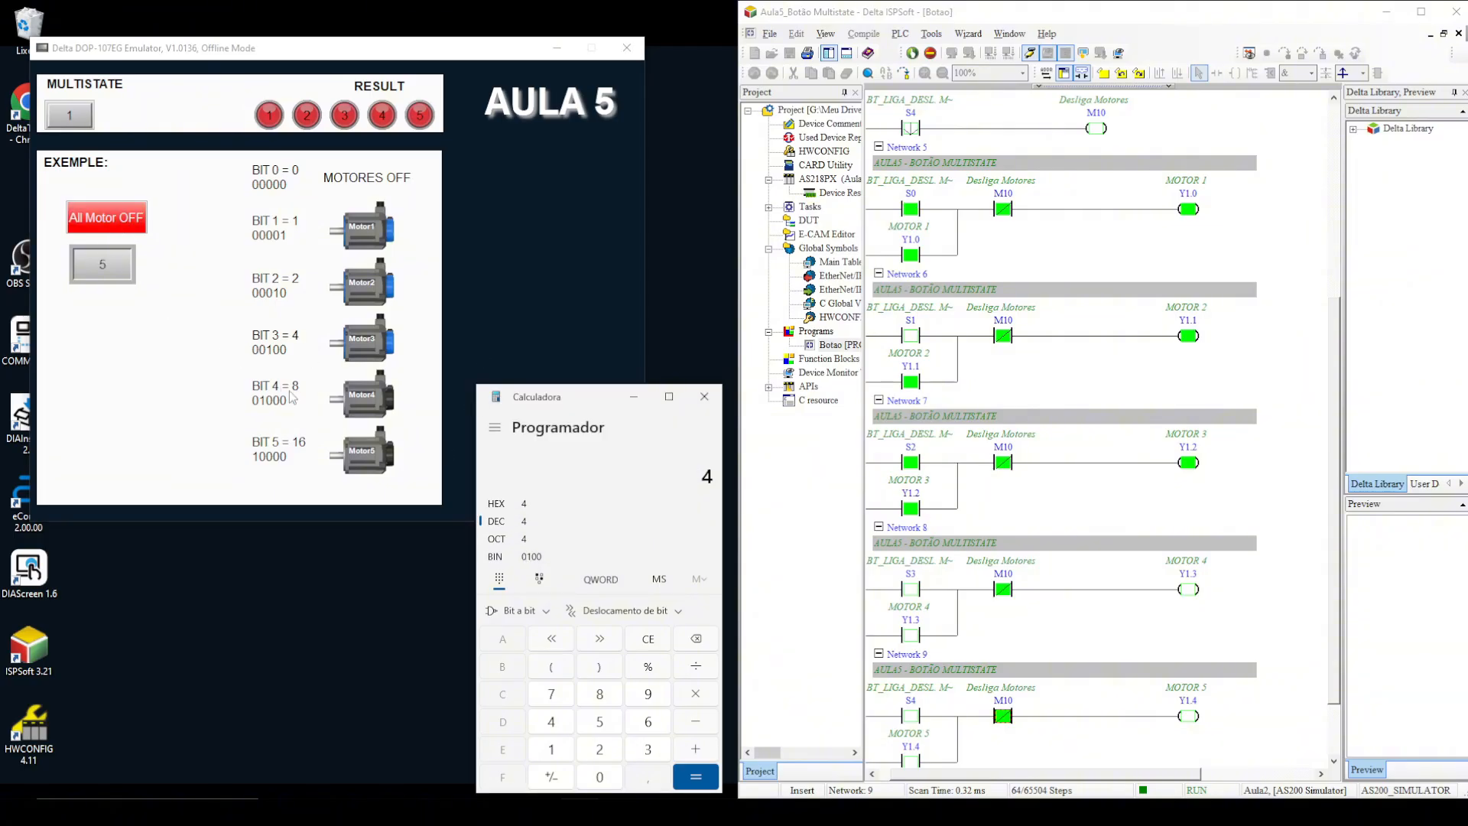
left_click(614, 722)
left_click(599, 718)
left_click(650, 641)
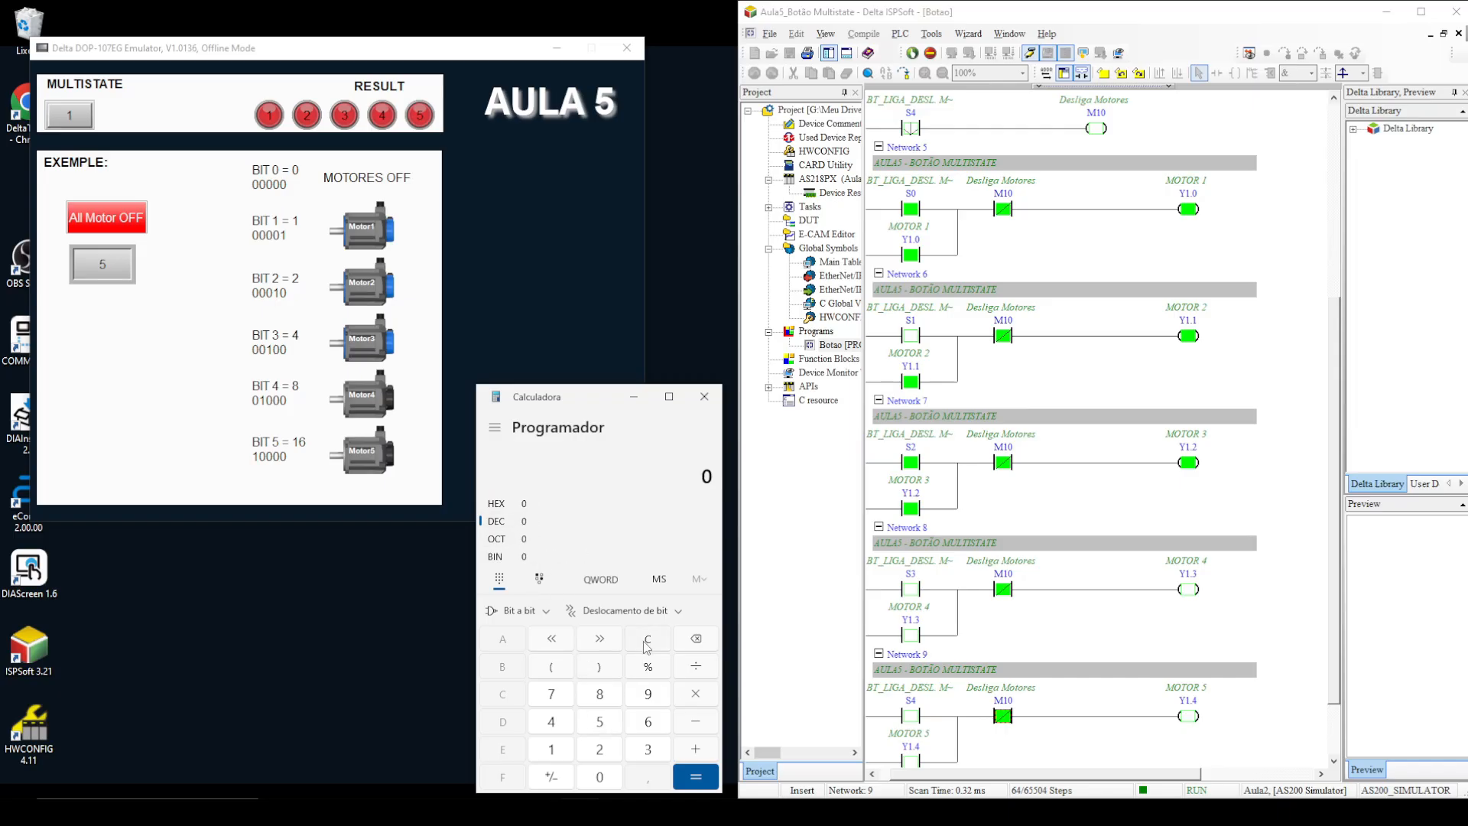
left_click(600, 719)
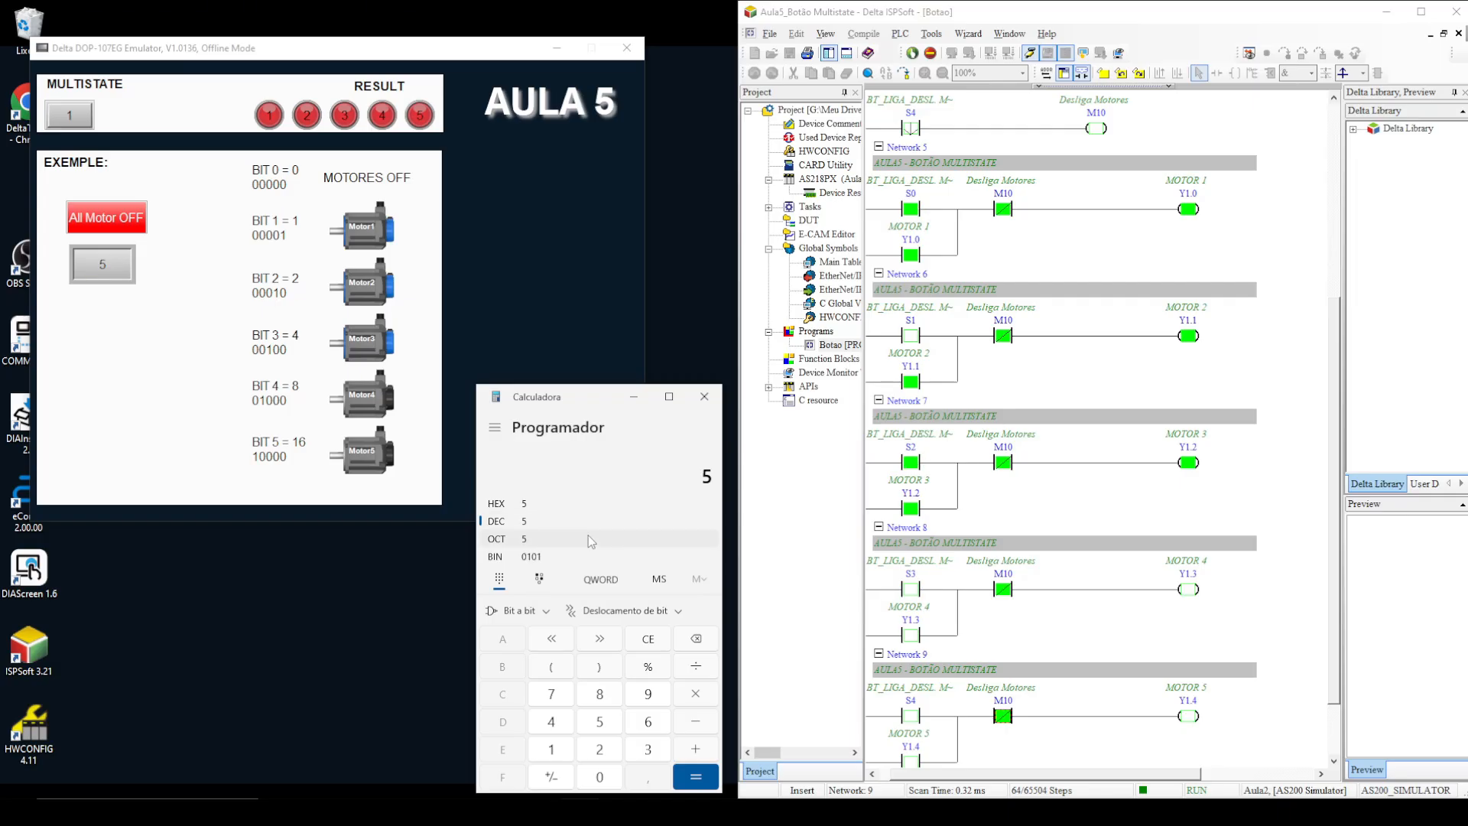
Step: Advance the example button back to Motor 1 ON, and close the calculator and the emulator
left_click(113, 219)
left_click(679, 442)
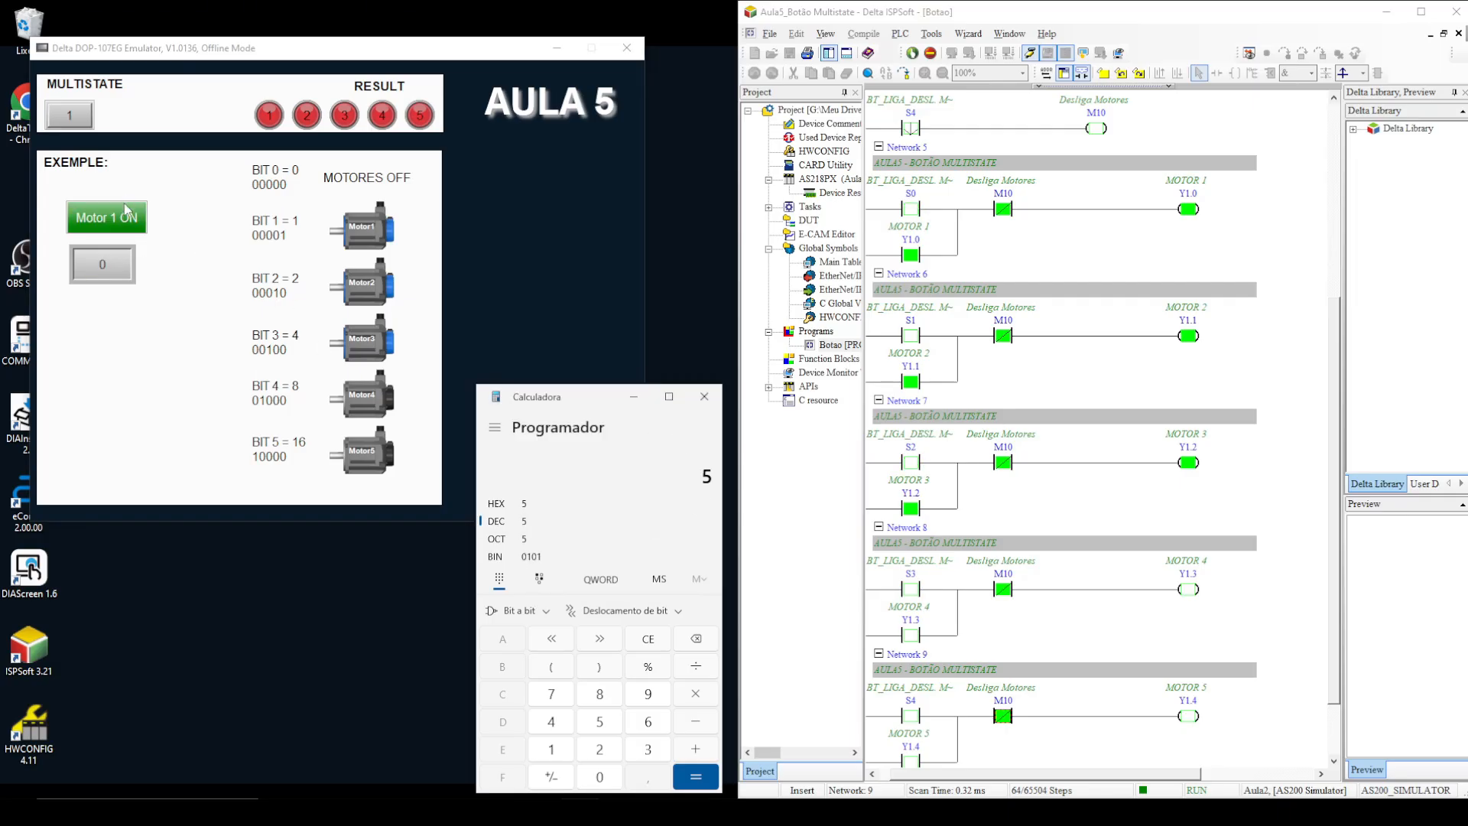
left_click(704, 397)
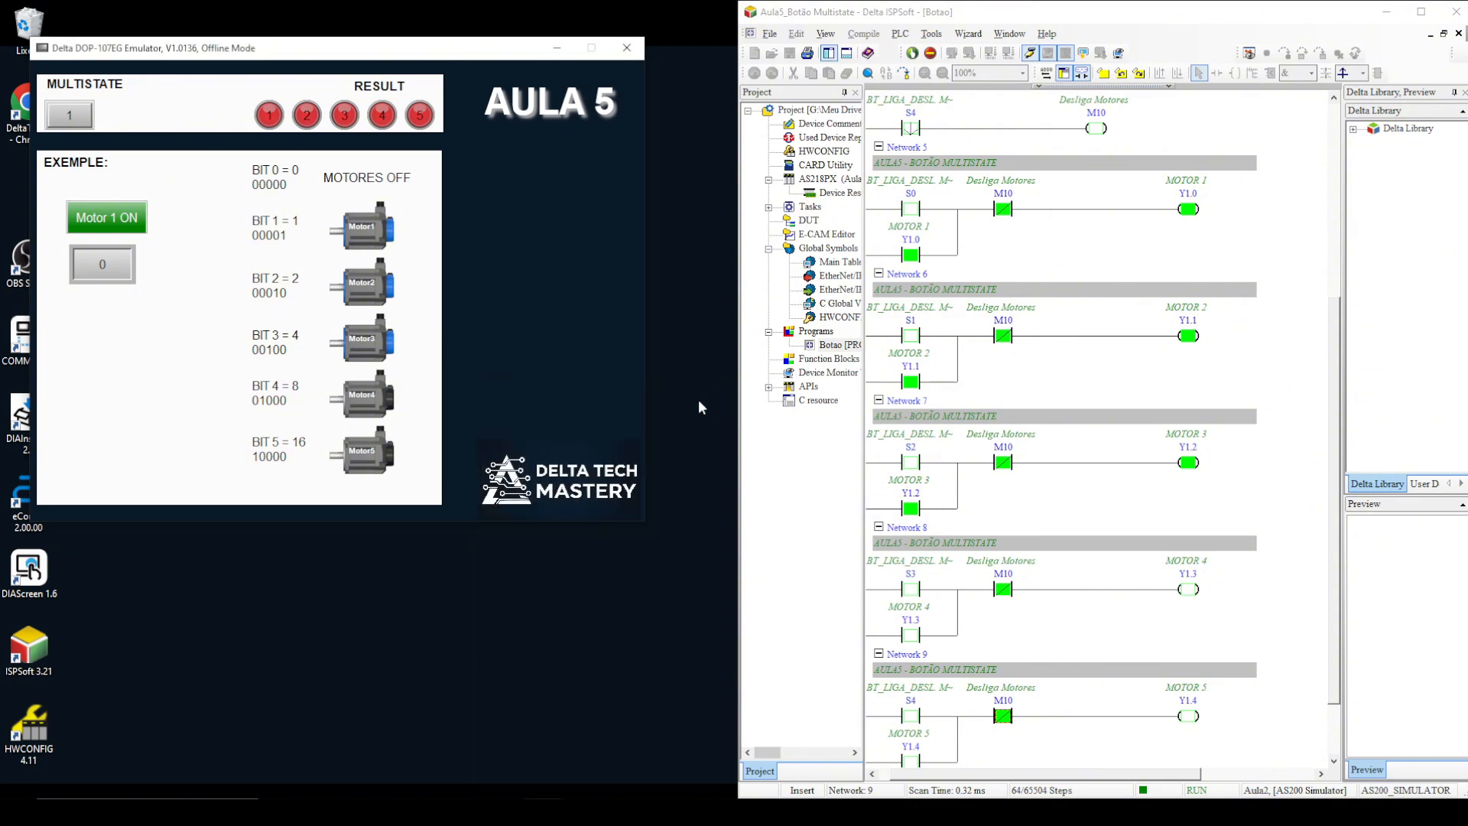
left_click(627, 48)
double_click(92, 285)
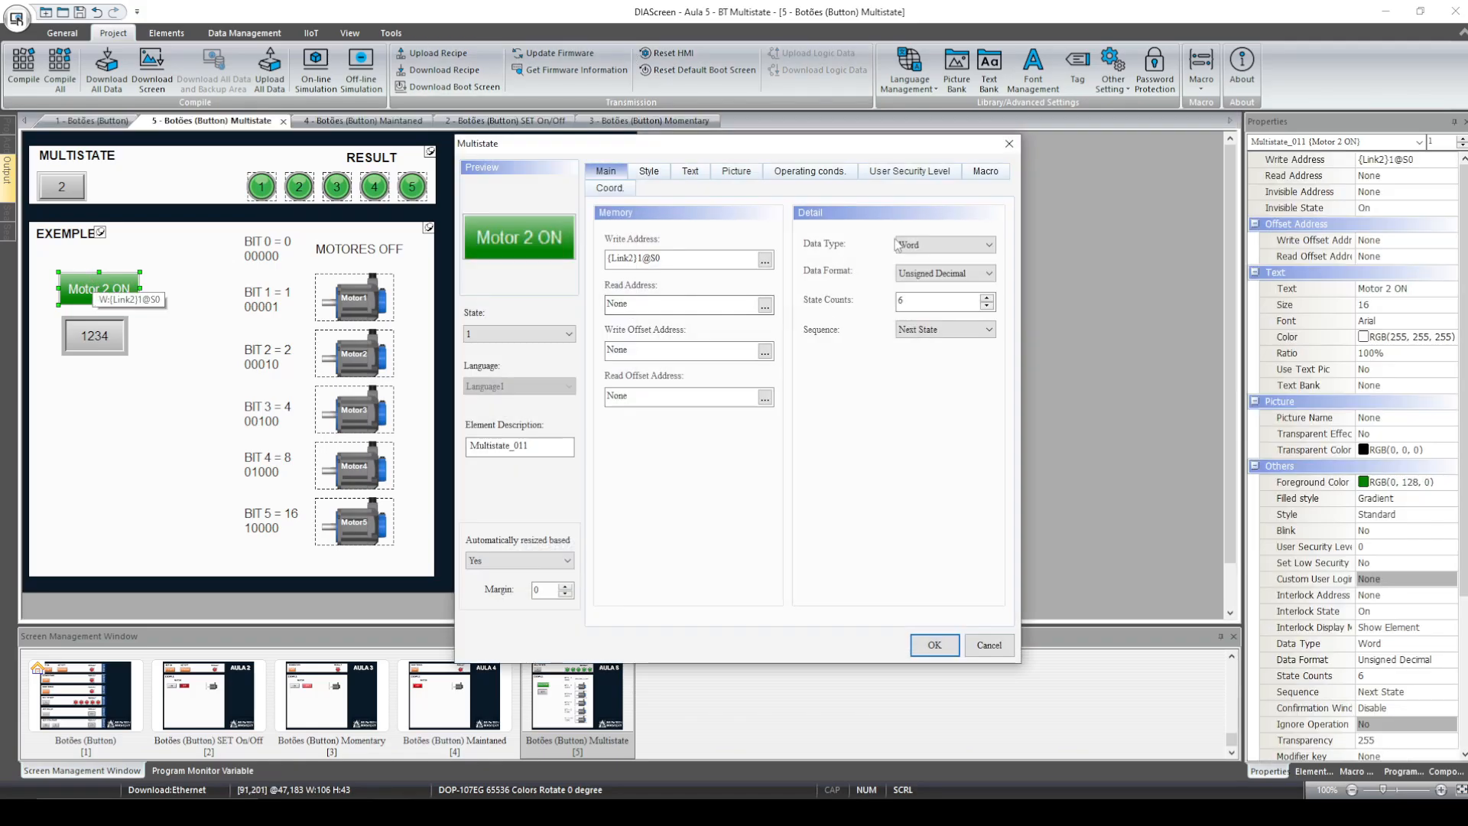
left_click(945, 245)
left_click(941, 277)
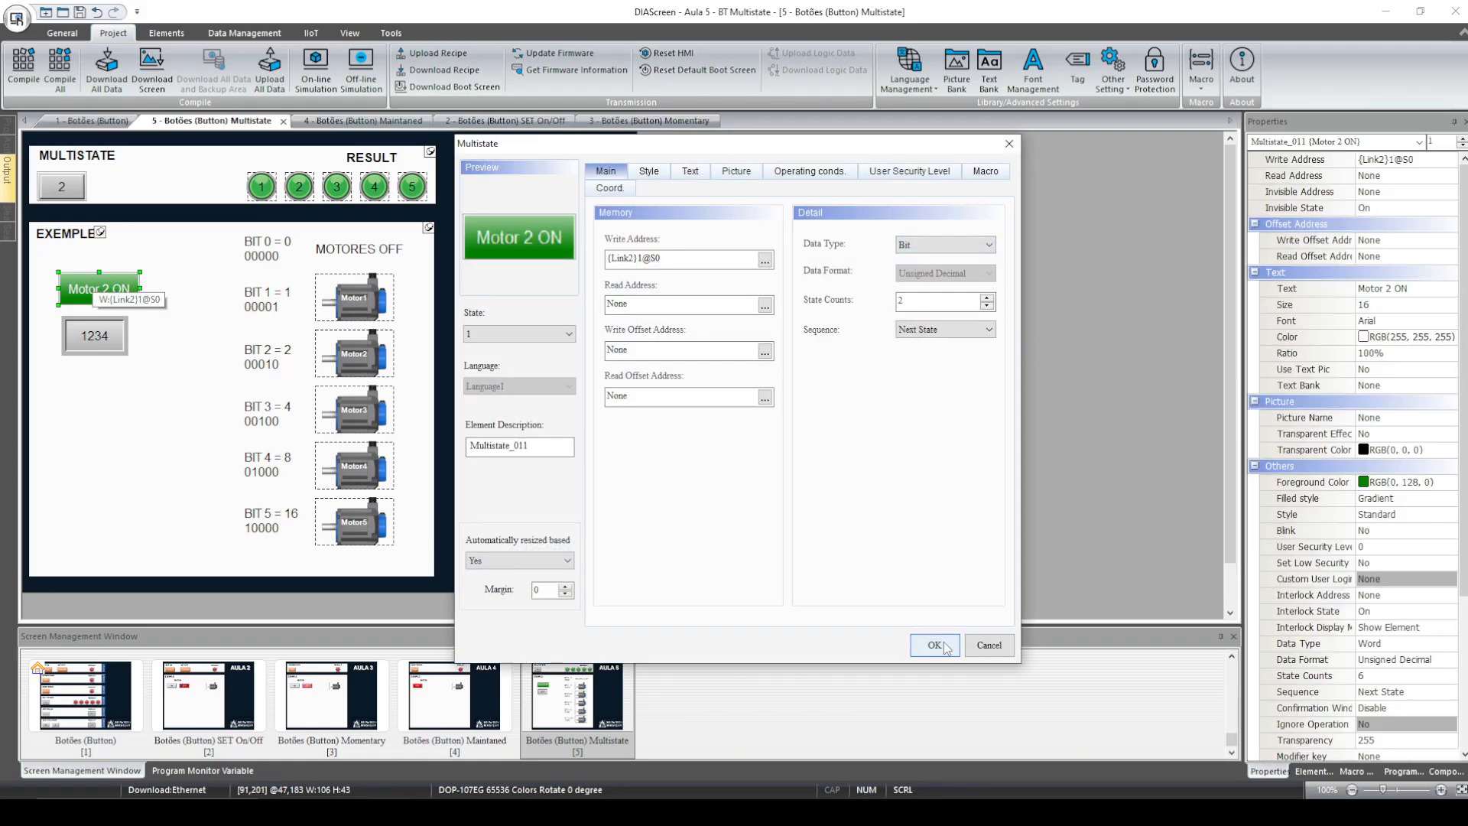
left_click(987, 306)
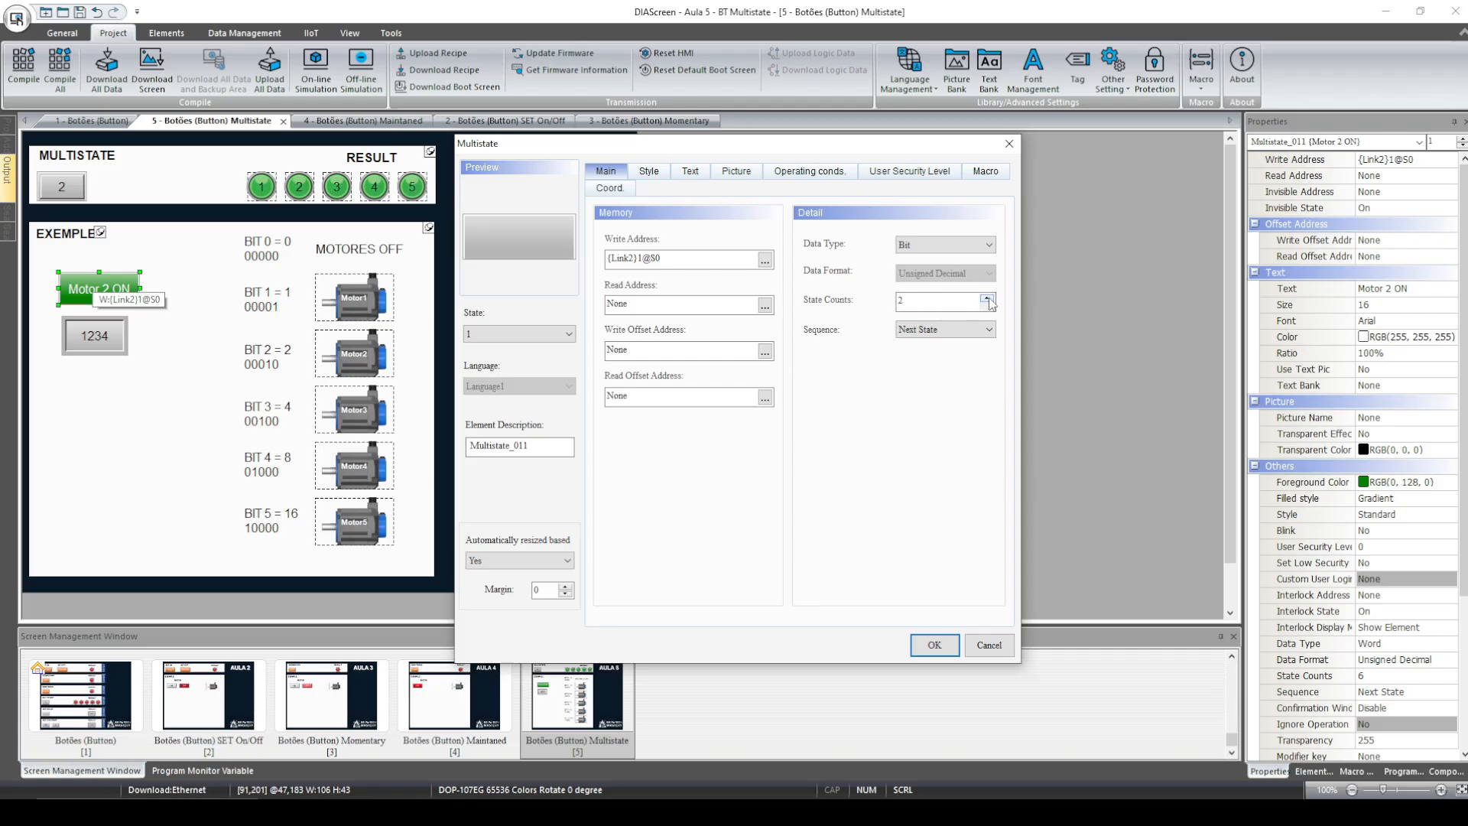
left_click(986, 644)
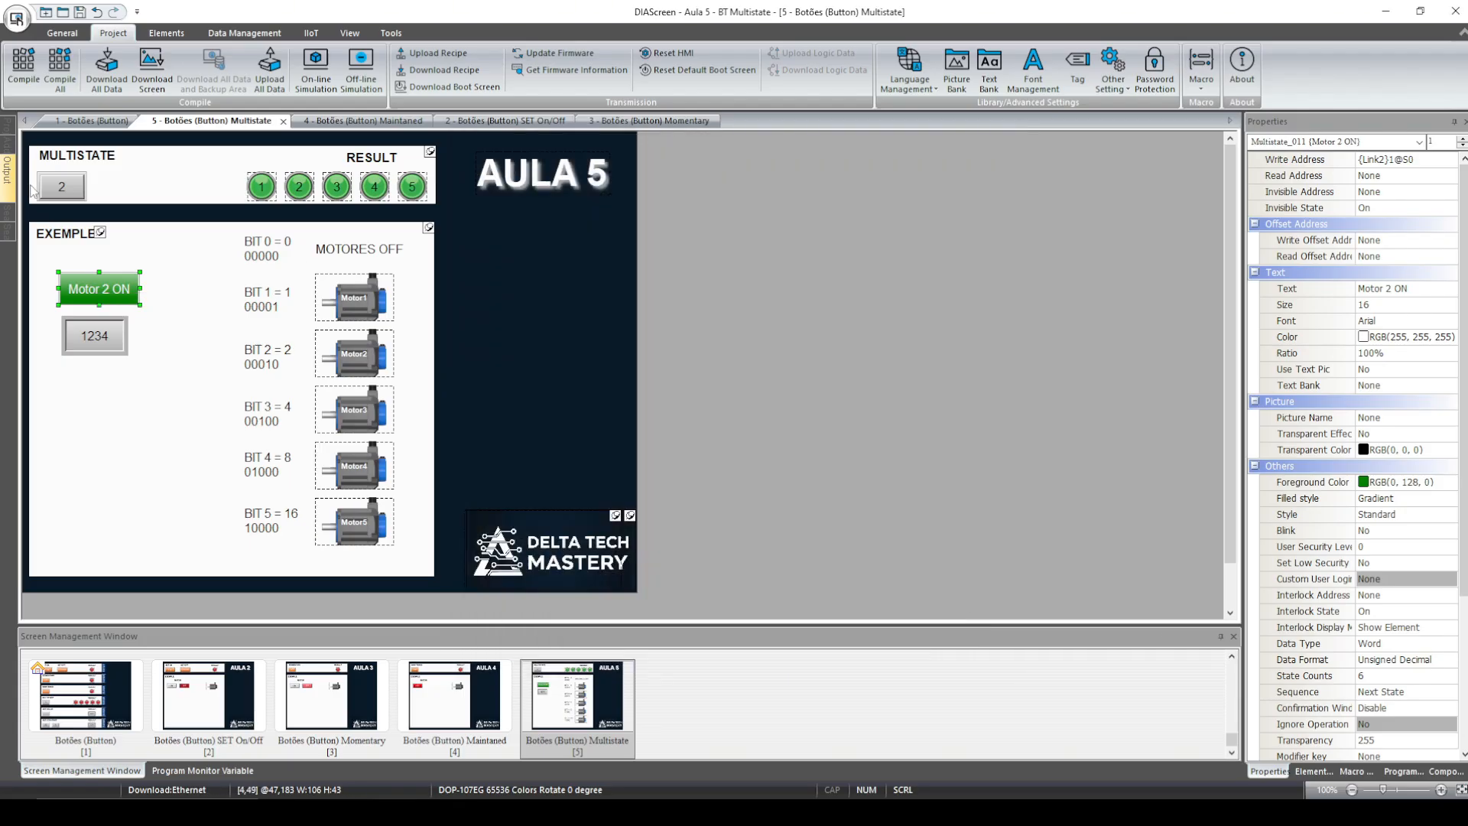
Step: Set the data type of the Motor 2 ON multistate button to Bit
double_click(113, 290)
left_click(981, 244)
left_click(956, 261)
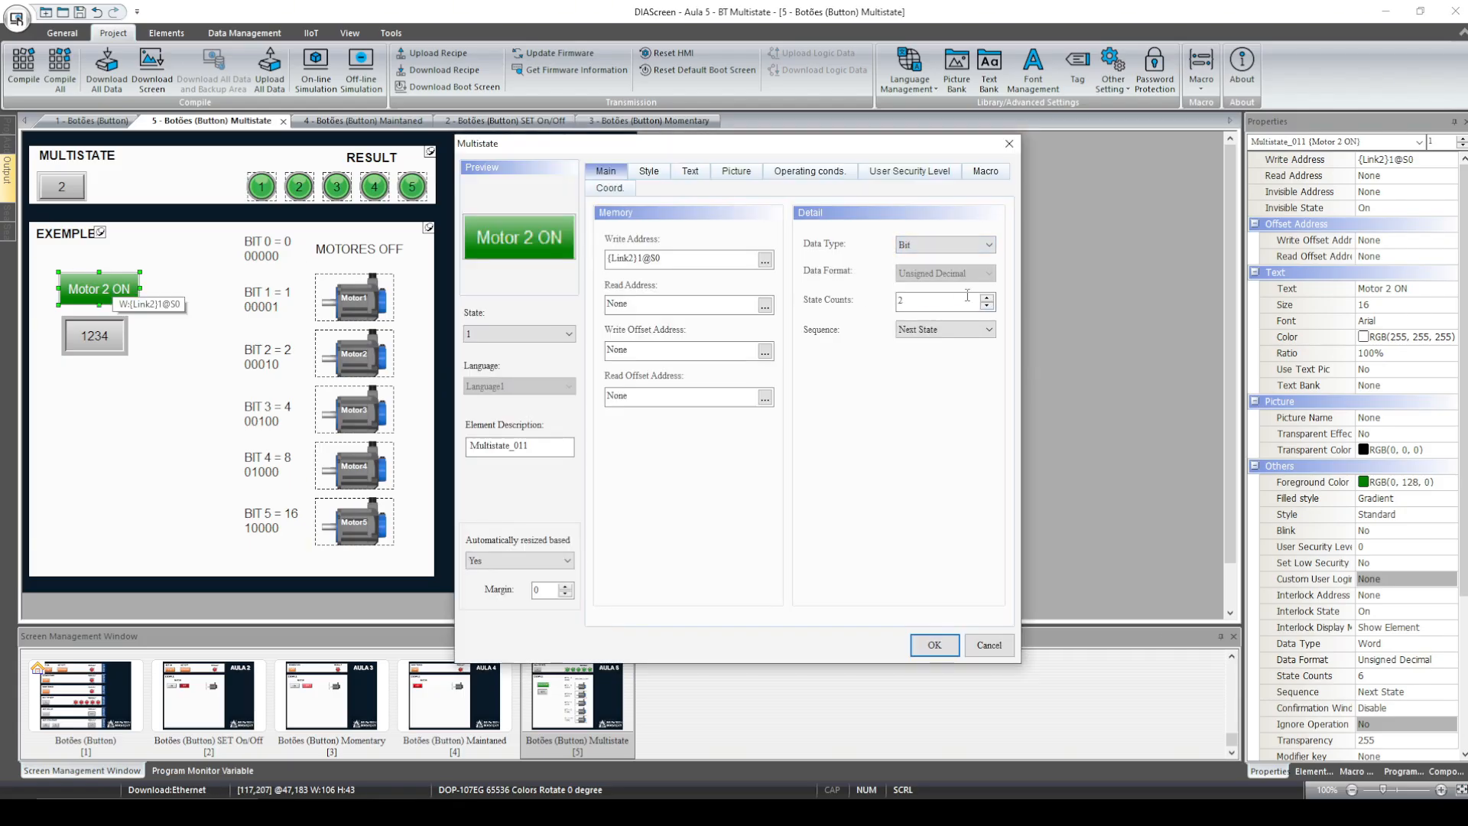
left_click(934, 645)
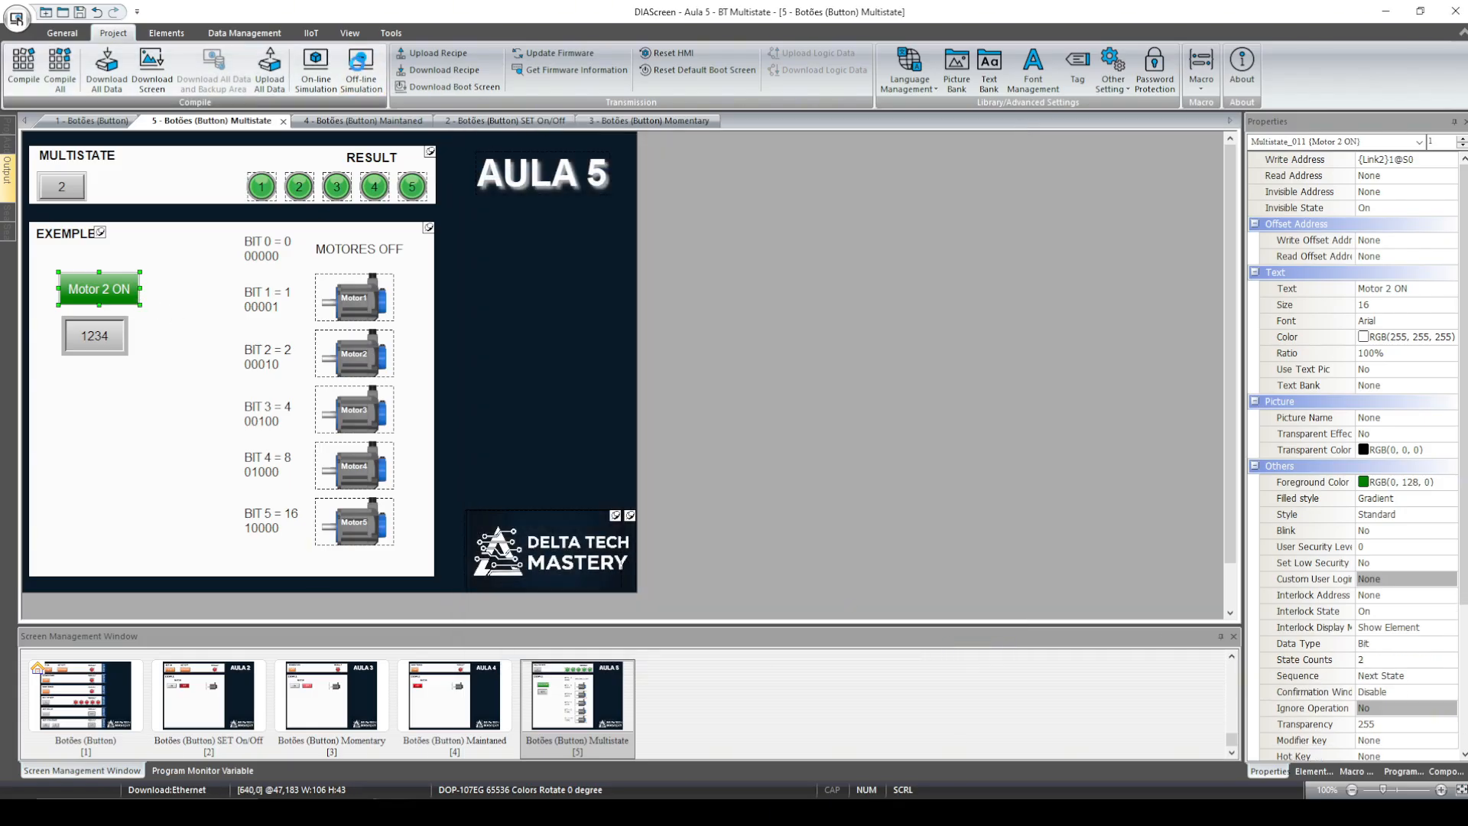
Step: Rerun the offline simulation with the Bit setting beside the ladder program and open the Multistate example page
left_click(361, 69)
left_click_drag(432, 164, 306, 147)
left_click(464, 404)
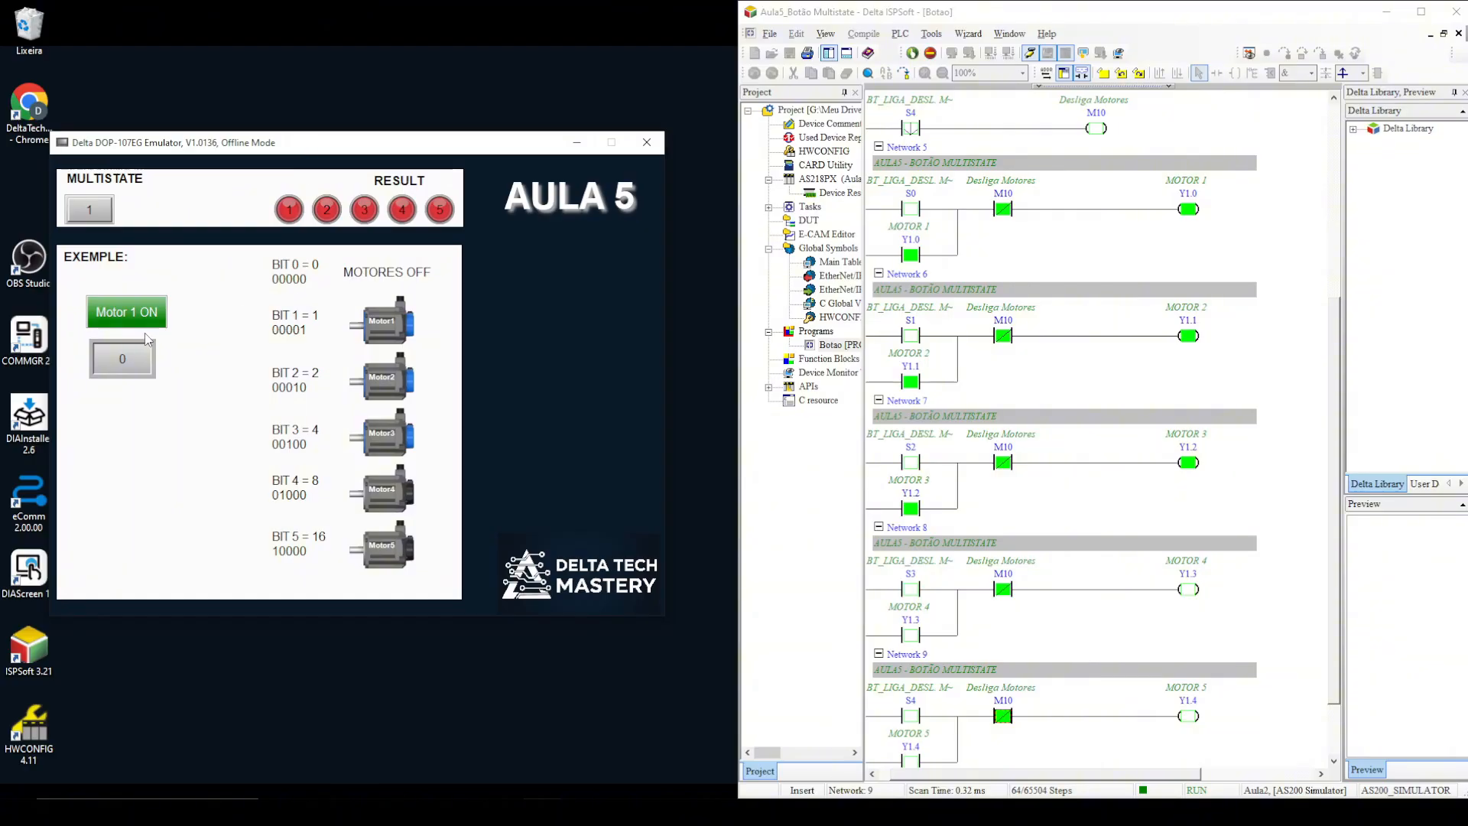
Step: Stop the simulated PLC and run it again to reset the motor outputs
left_click(931, 54)
left_click(764, 458)
left_click(912, 54)
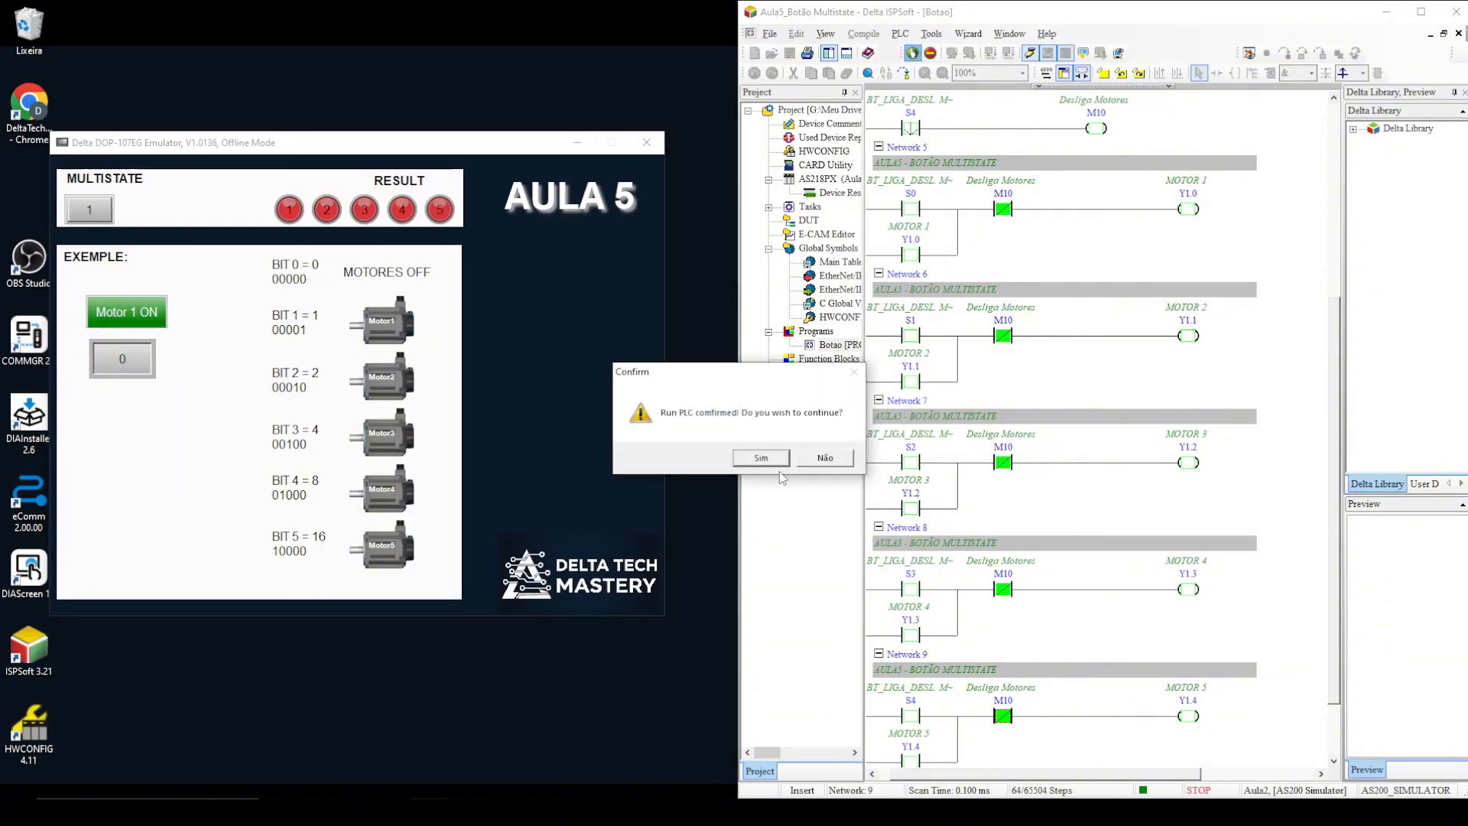
left_click(751, 459)
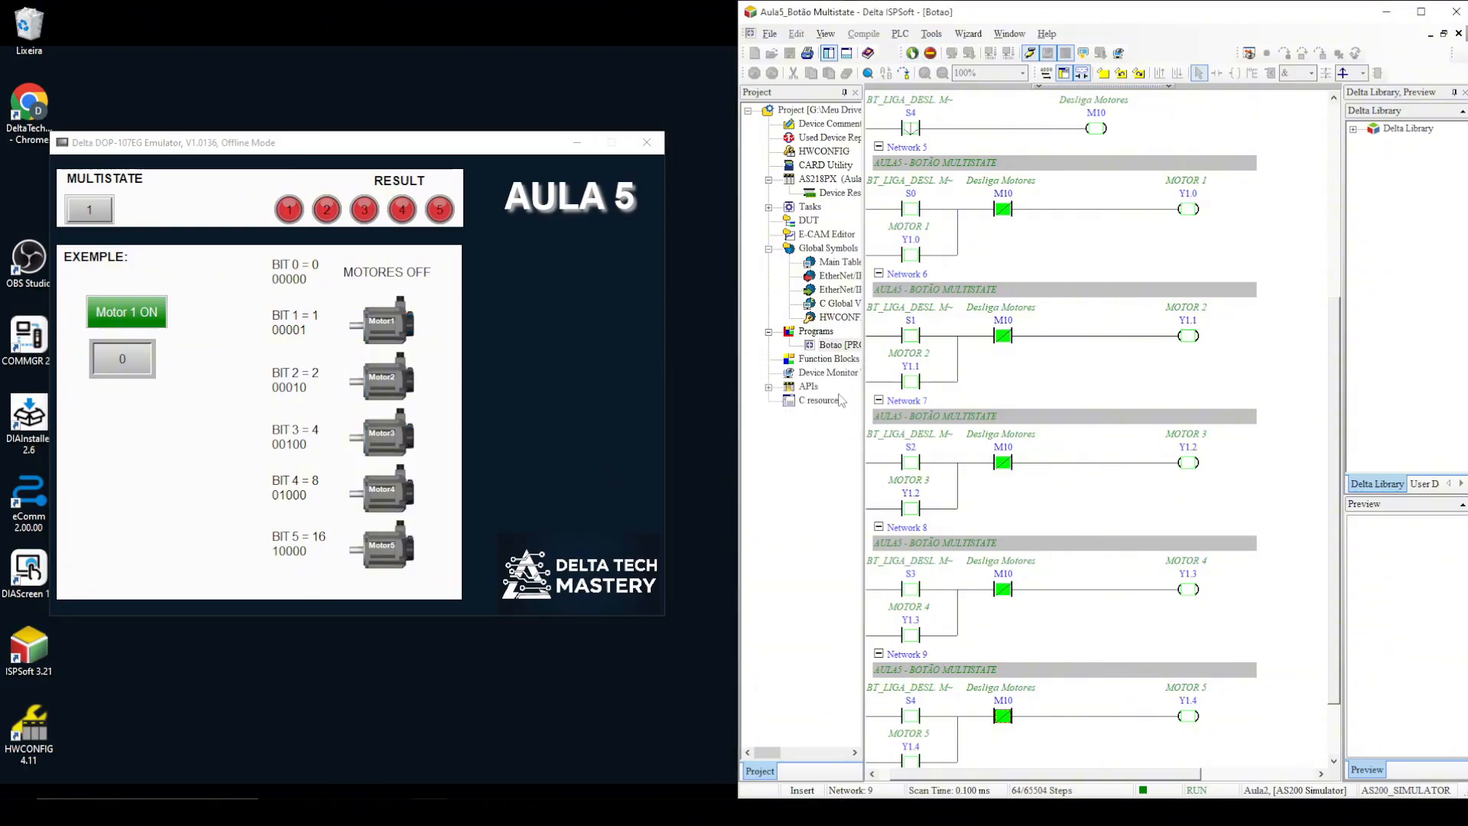
Step: Operate the Motor 1 ON example button repeatedly to test the Bit data type against the ladder program
left_click(145, 314)
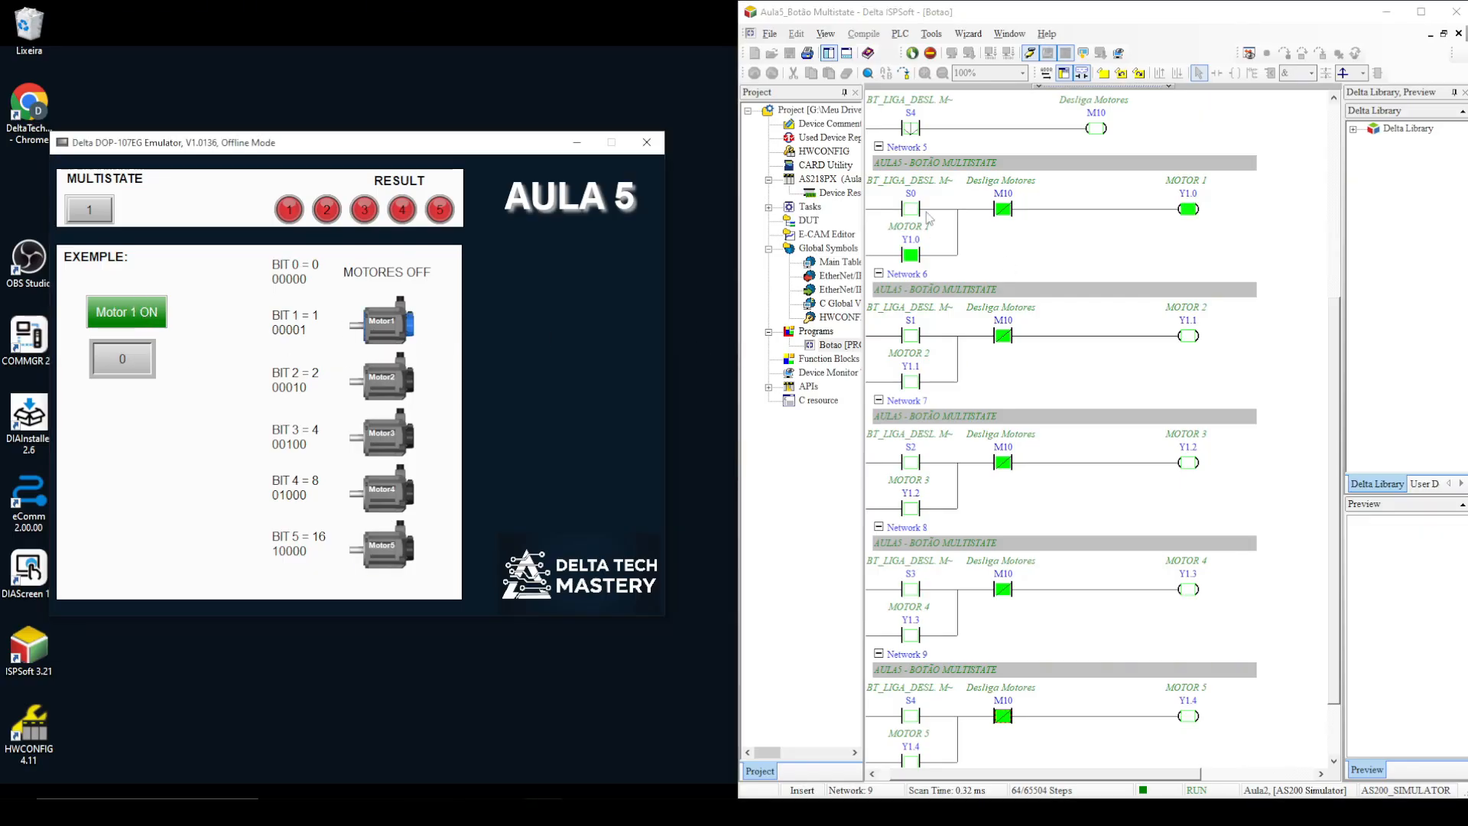
left_click(122, 312)
left_click(122, 319)
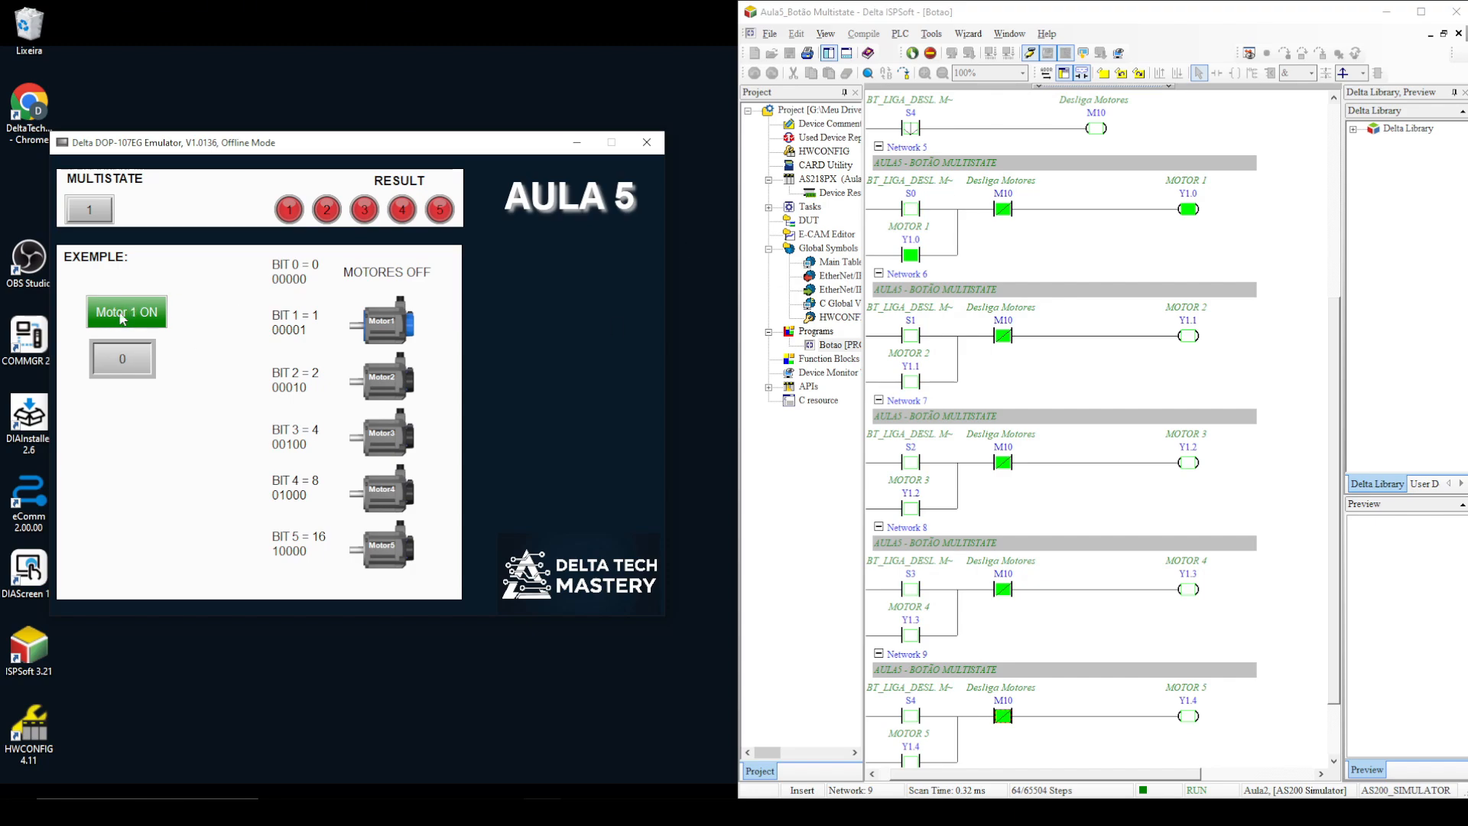